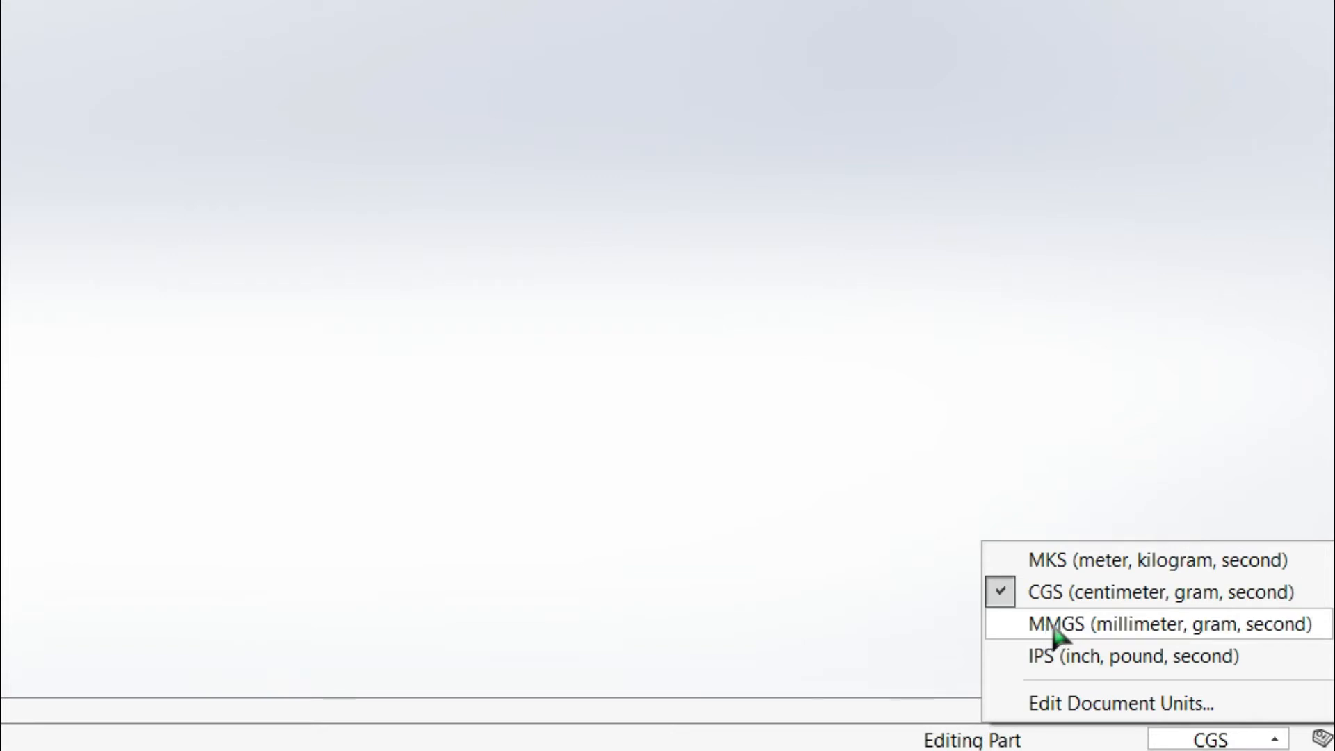
Set the document units to MMGS (millimeter, gram, second) and start a sketch on the Front Plane
{"action": "left_click", "coordinate": [1053, 629]}
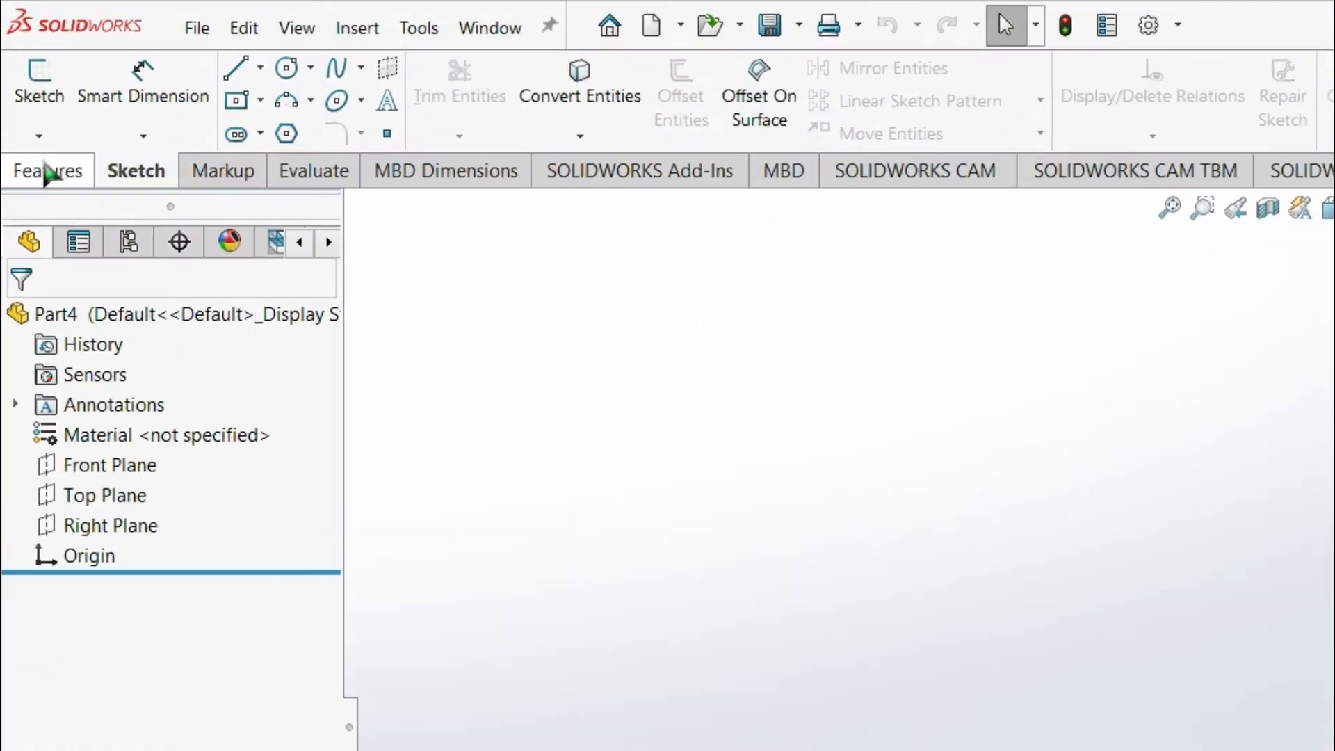
{"action": "left_click", "coordinate": [48, 174]}
{"action": "left_click", "coordinate": [111, 170]}
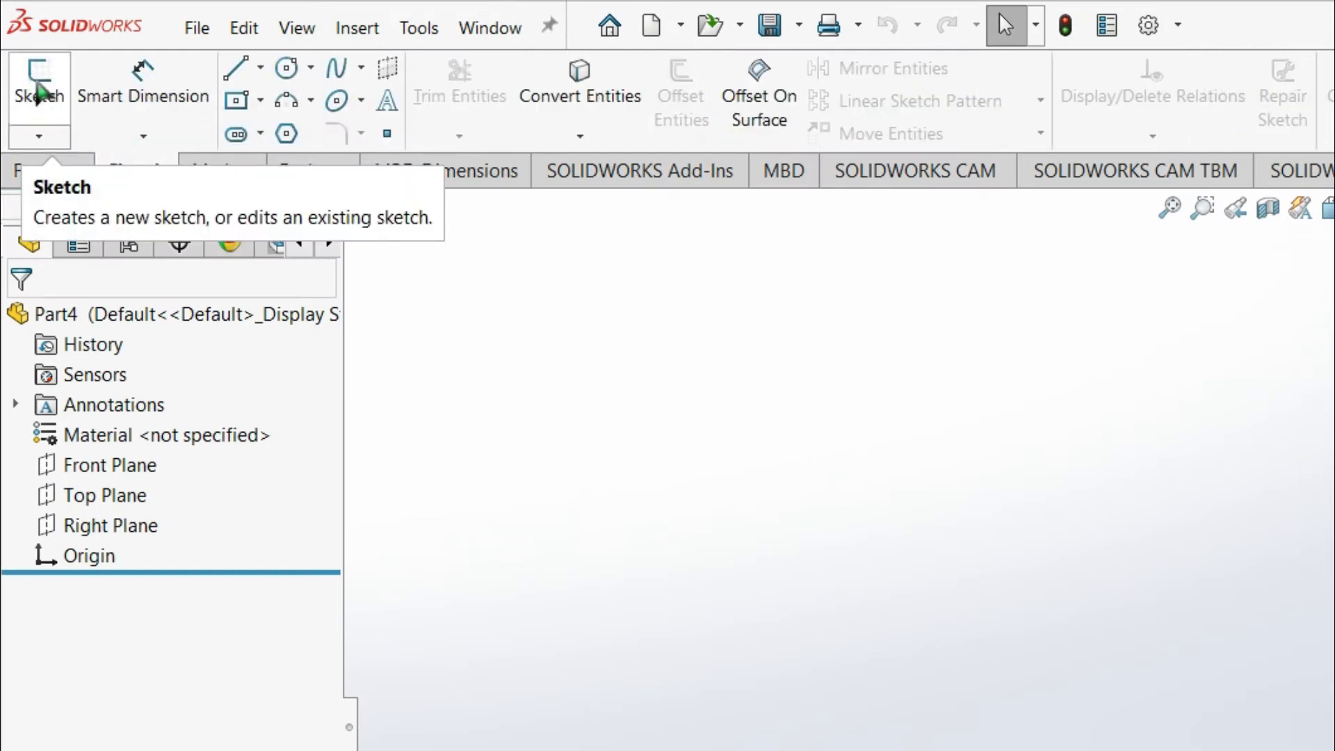
{"action": "left_click", "coordinate": [63, 84]}
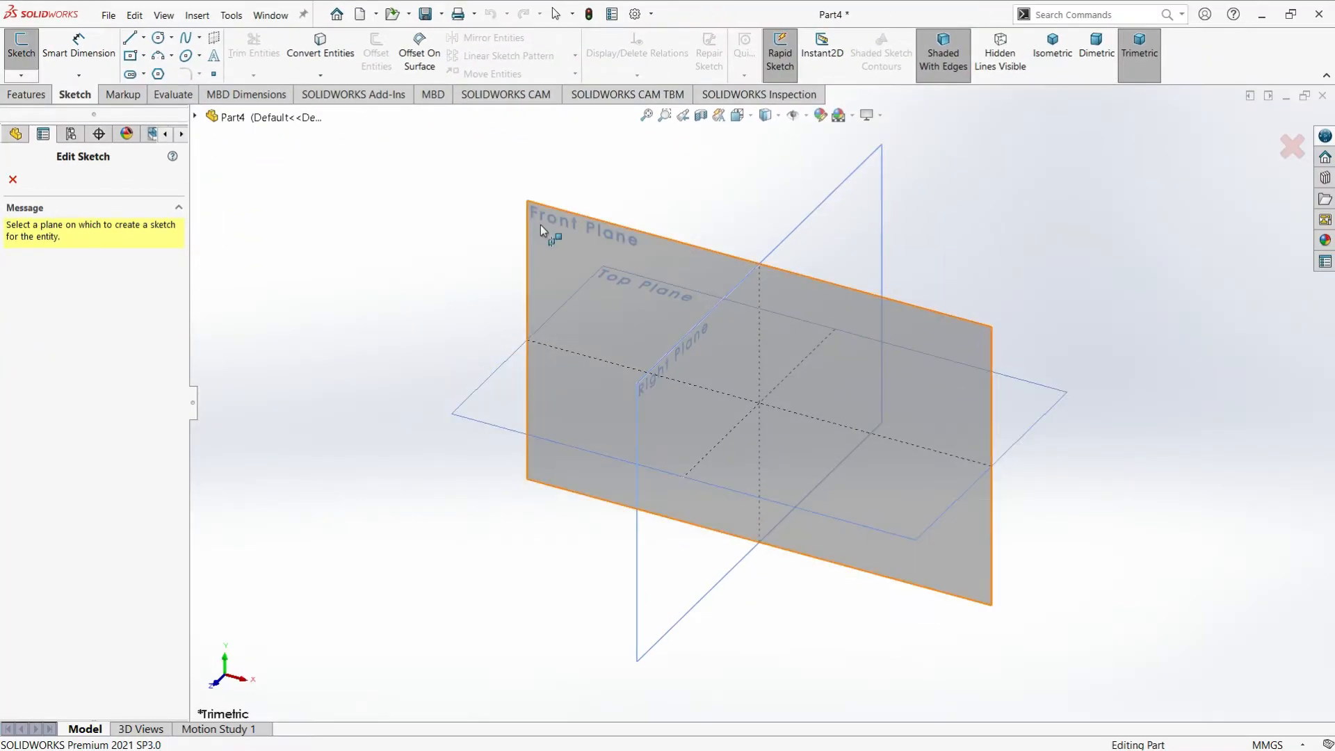
{"action": "left_click", "coordinate": [553, 224]}
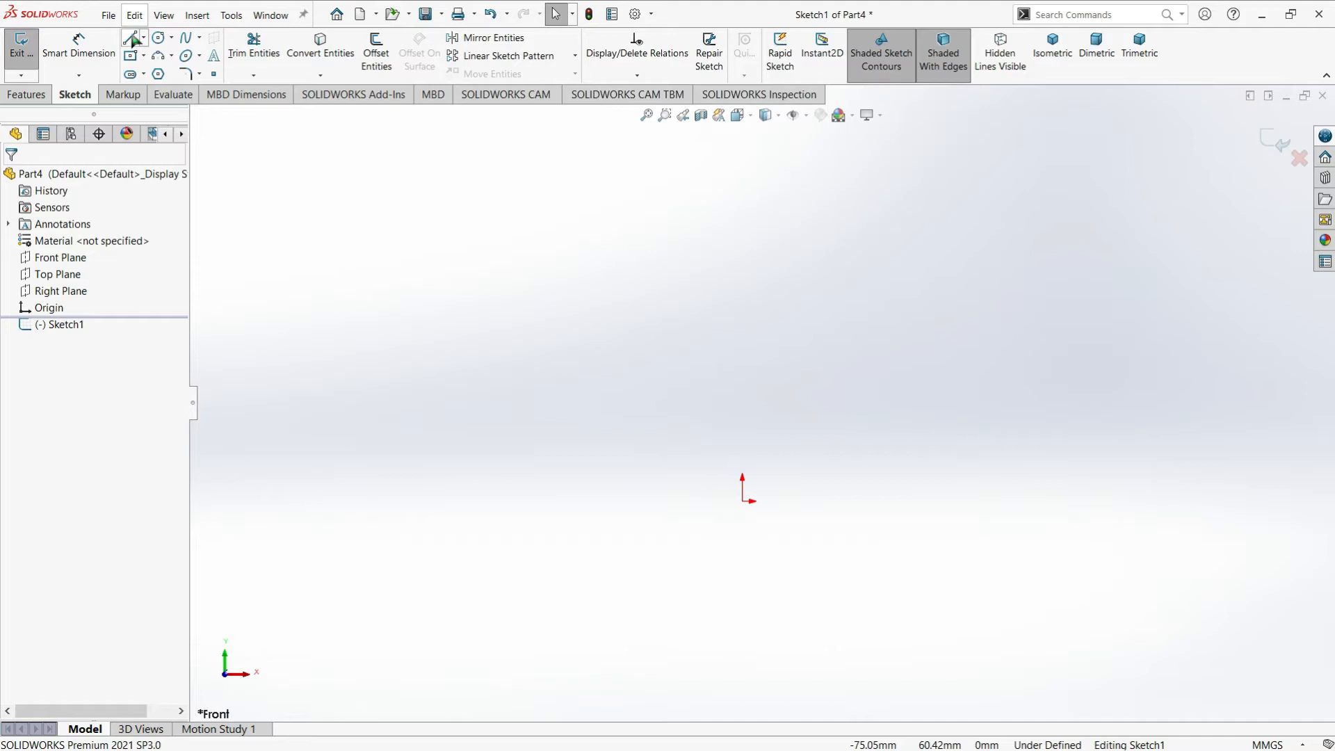
Sketch a horizontal line about 19.5 mm long leftward from the origin, ending in an upward 90° tangent arc of about 3.4 mm radius
{"action": "left_click", "coordinate": [133, 38]}
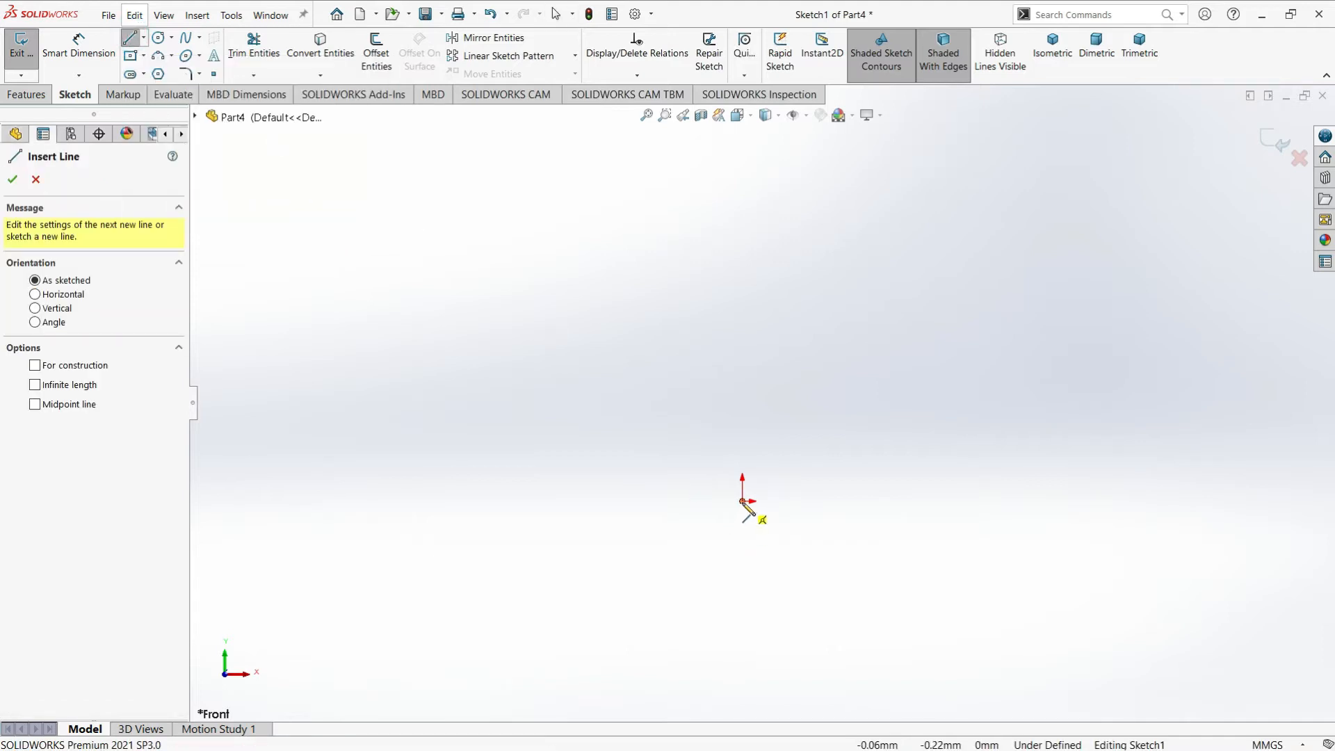
{"action": "left_click", "coordinate": [742, 501]}
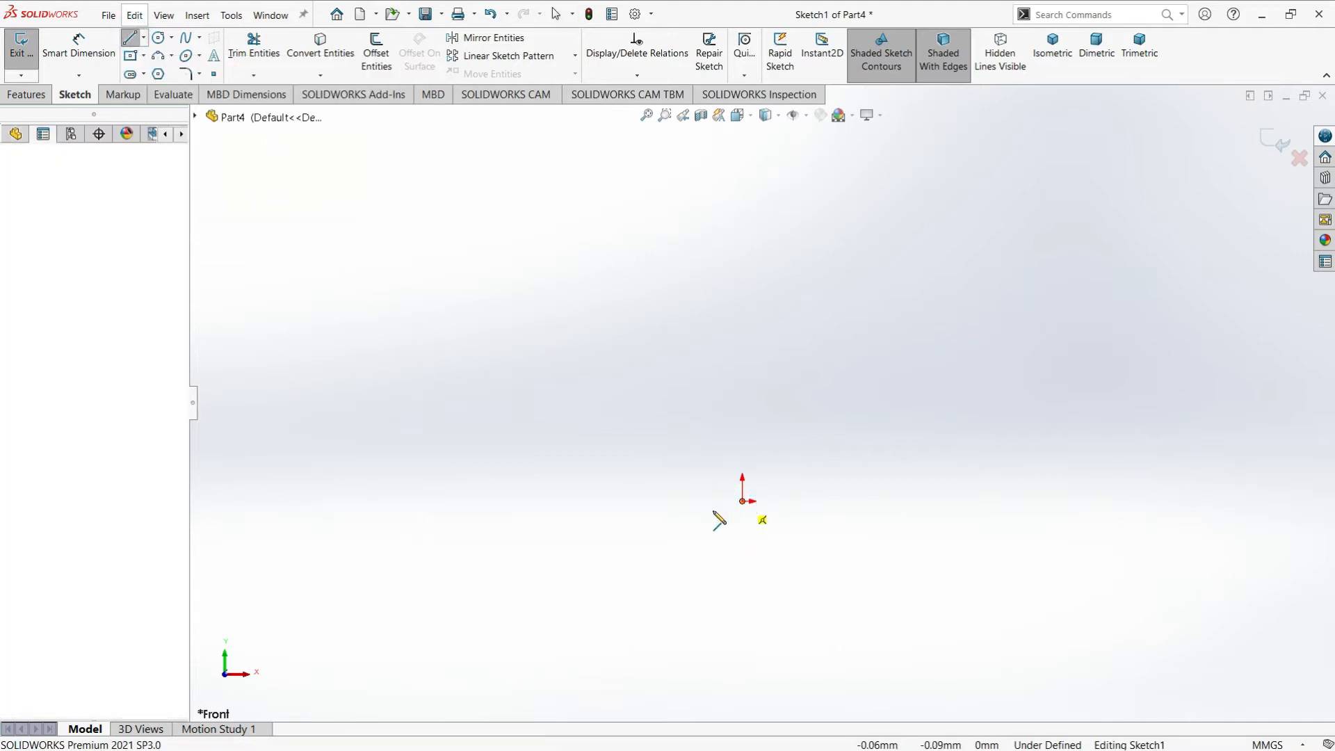
{"action": "left_click", "coordinate": [632, 500]}
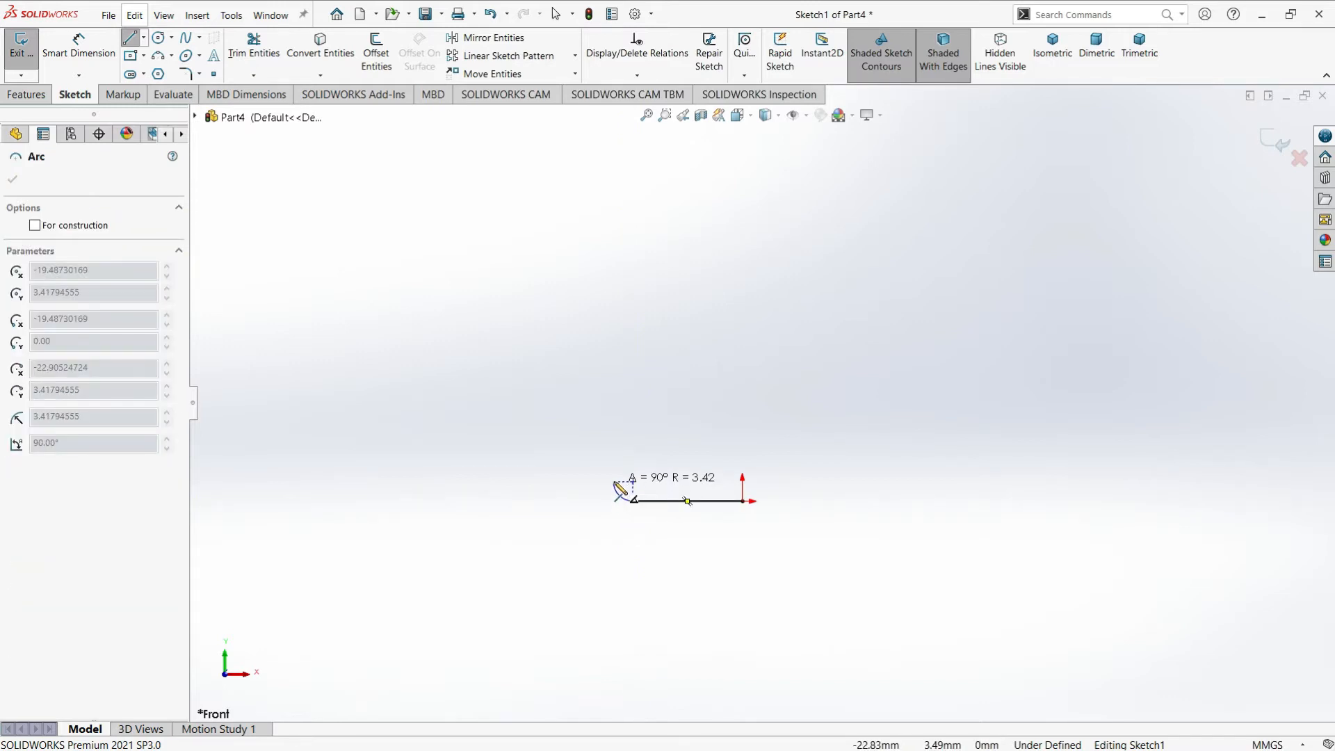
{"action": "left_click", "coordinate": [613, 481]}
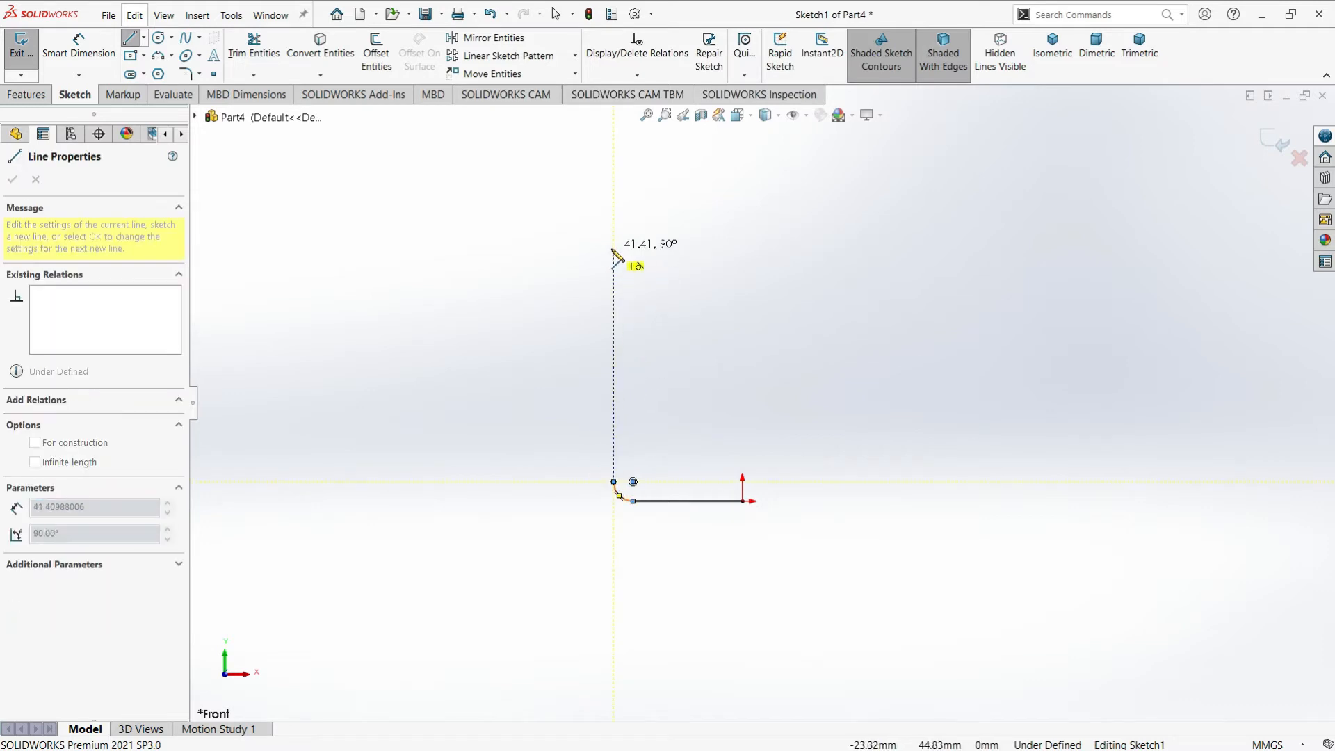
Continue the profile with a vertical wall about 44.5 mm long, an inward 90° tangent arc of about 3.4 mm radius, a short horizontal ledge and a vertical neck line
{"action": "left_click", "coordinate": [613, 231]}
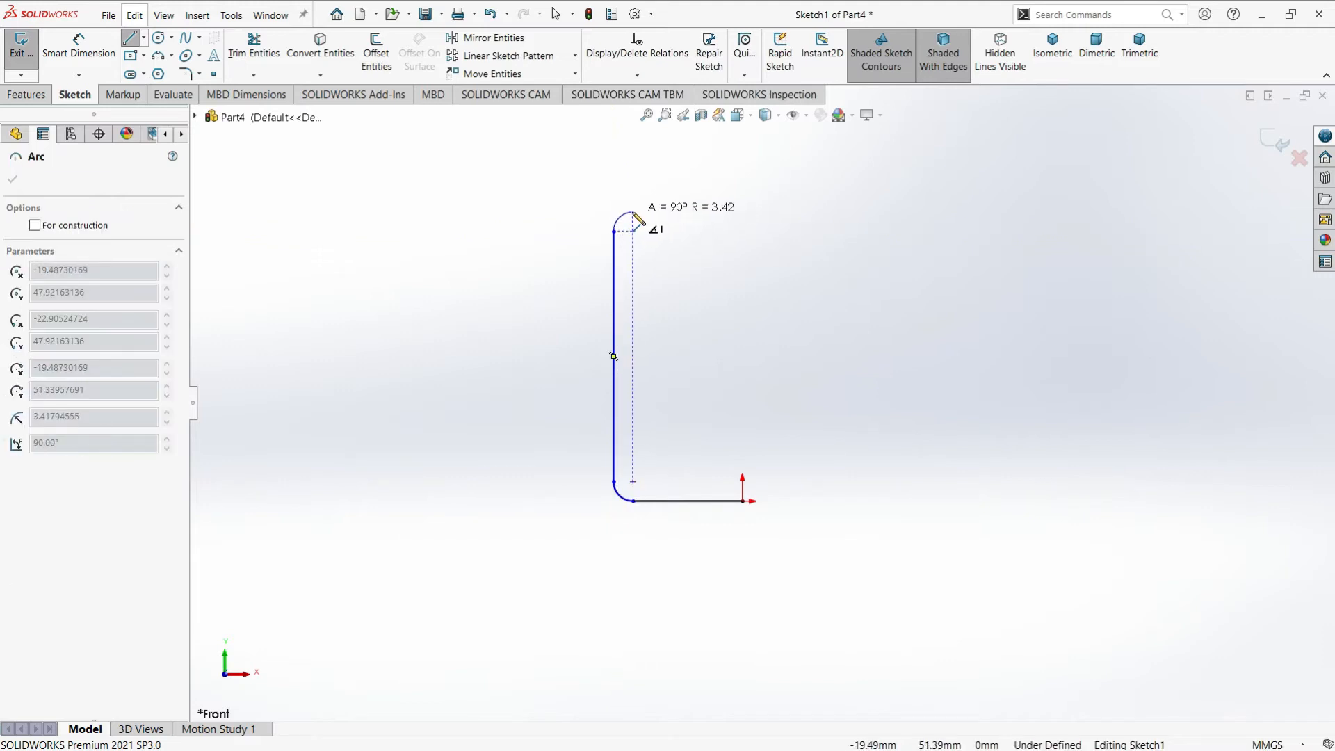
{"action": "left_click", "coordinate": [633, 212]}
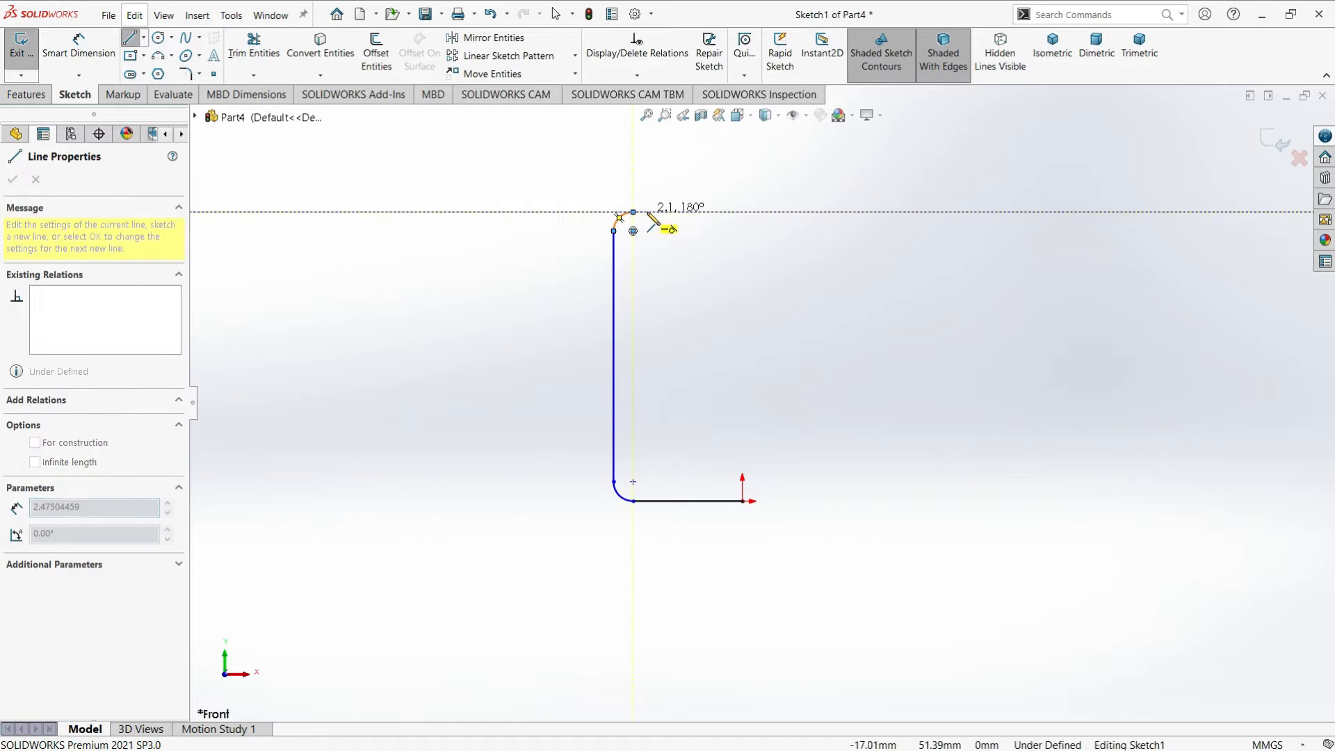
{"action": "left_click", "coordinate": [646, 212]}
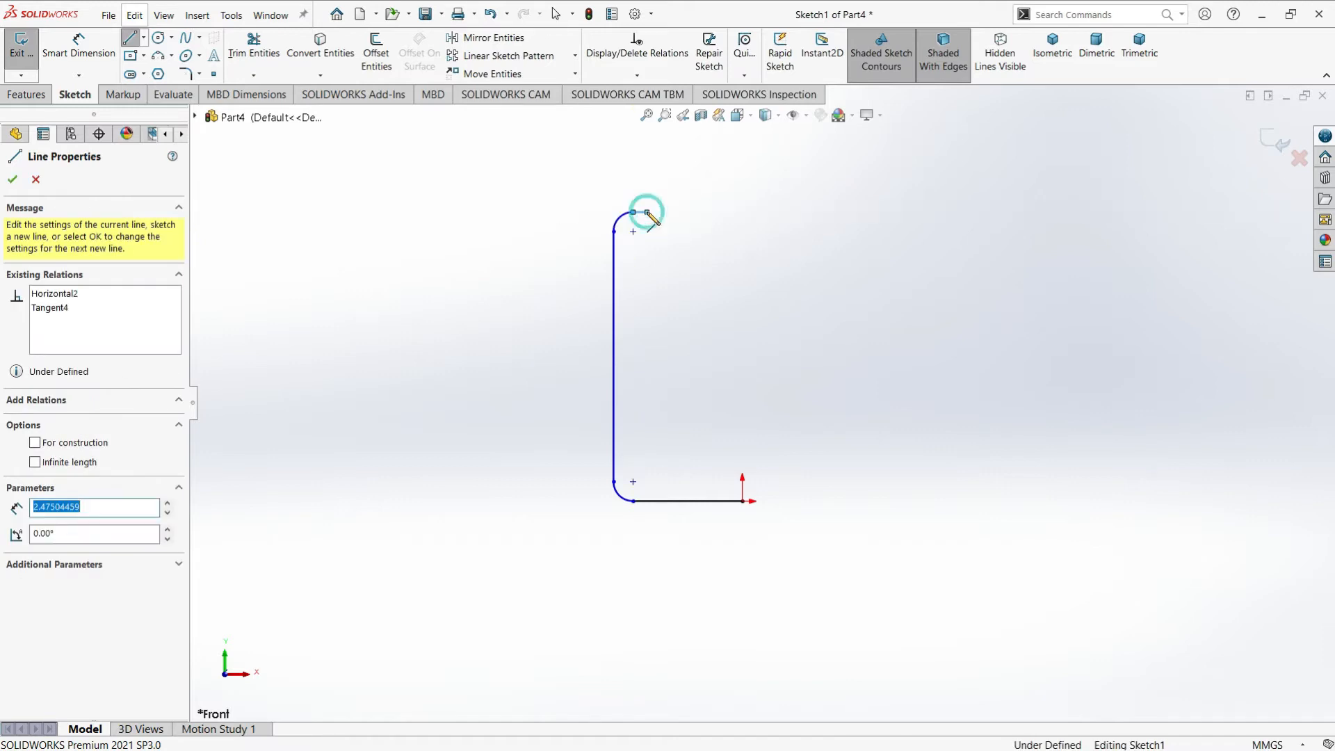
{"action": "left_click", "coordinate": [647, 139]}
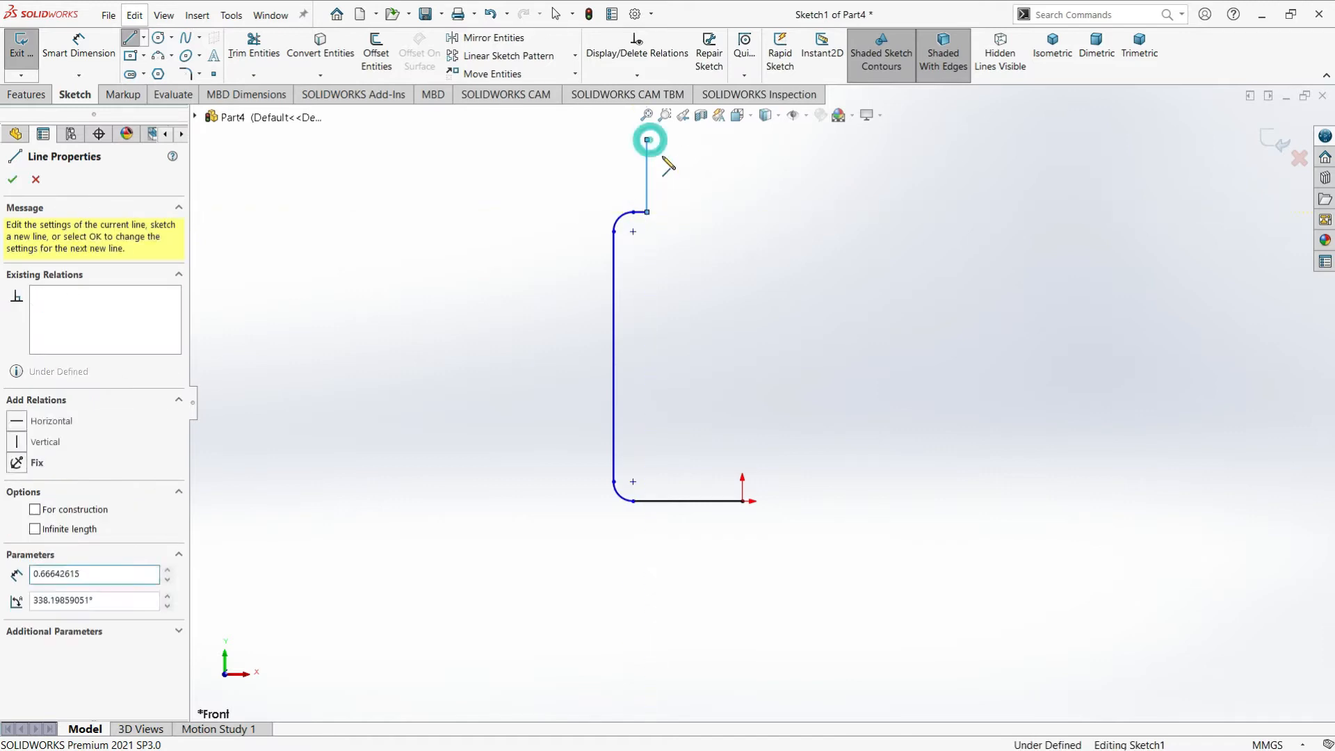
Dimension the horizontal base line at the origin to 11 mm
{"action": "left_click", "coordinate": [73, 41]}
{"action": "scroll", "coordinate": [653, 162], "scroll_direction": "down", "scroll_amount": 2}
{"action": "scroll", "coordinate": [718, 717], "scroll_direction": "up", "scroll_amount": 2}
{"action": "scroll", "coordinate": [719, 663], "scroll_direction": "down", "scroll_amount": 1}
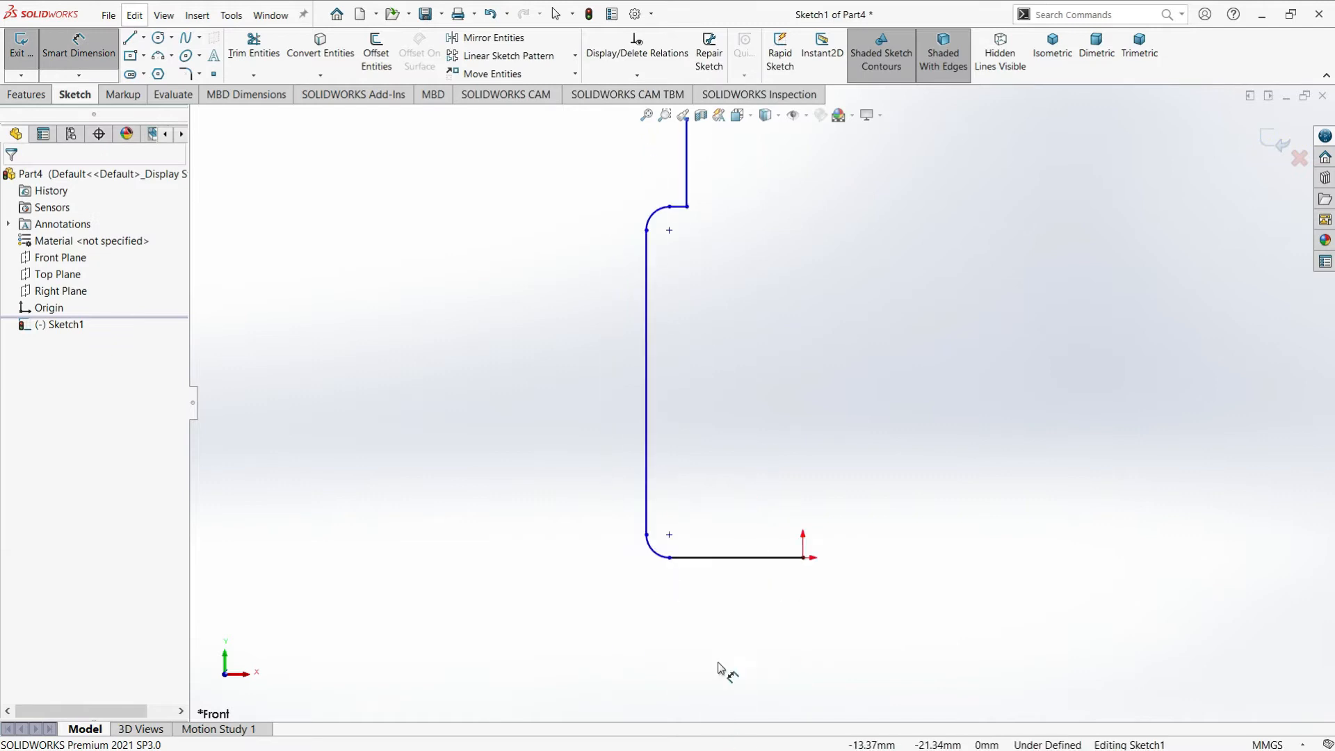
{"action": "left_click", "coordinate": [710, 558]}
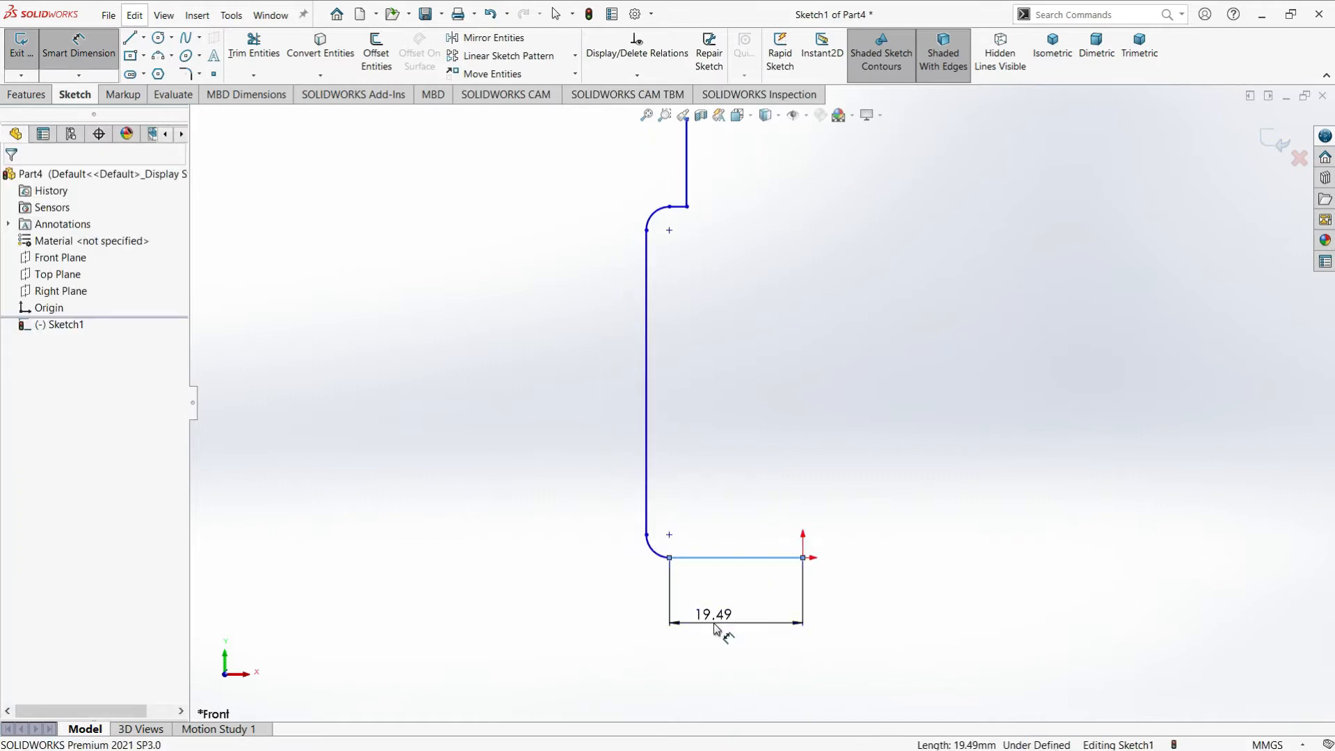
{"action": "left_click", "coordinate": [716, 628]}
{"action": "type", "text": "11."}
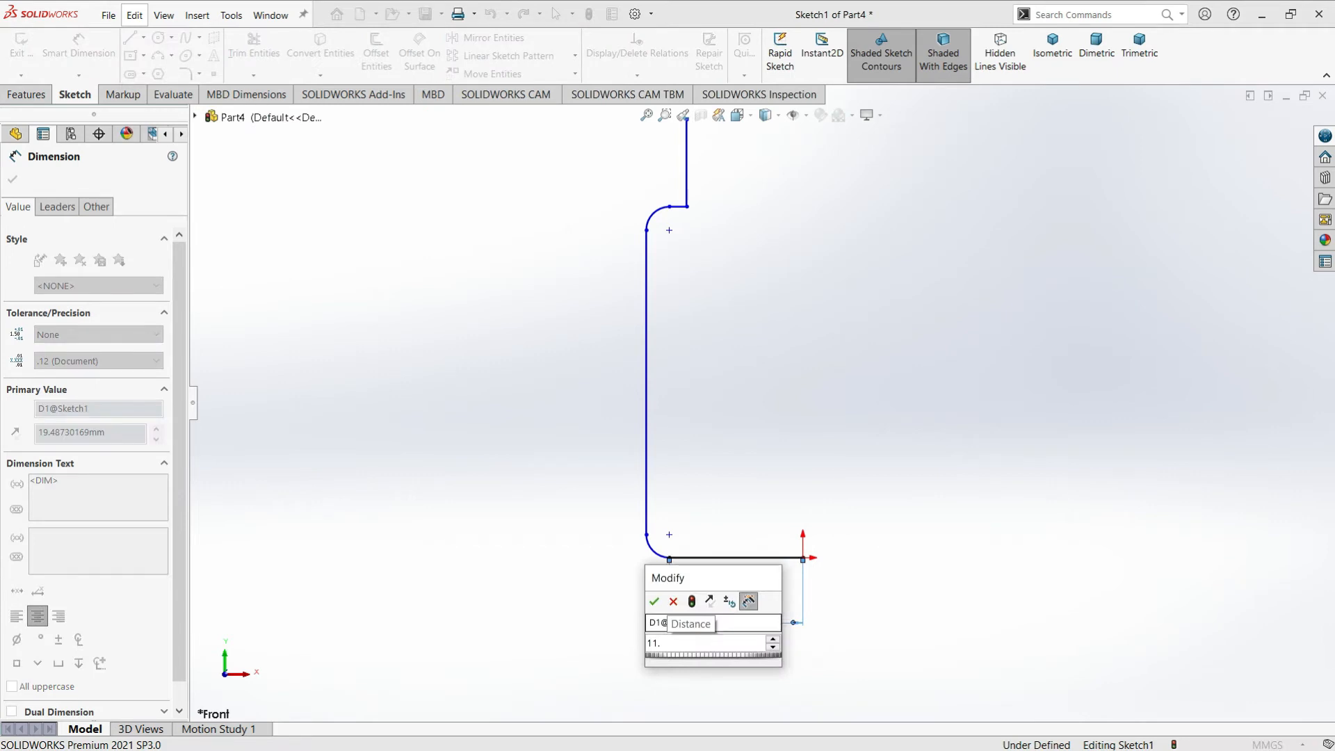
{"action": "key", "text": "BackSpace"}
{"action": "key", "text": "BackSpace"}
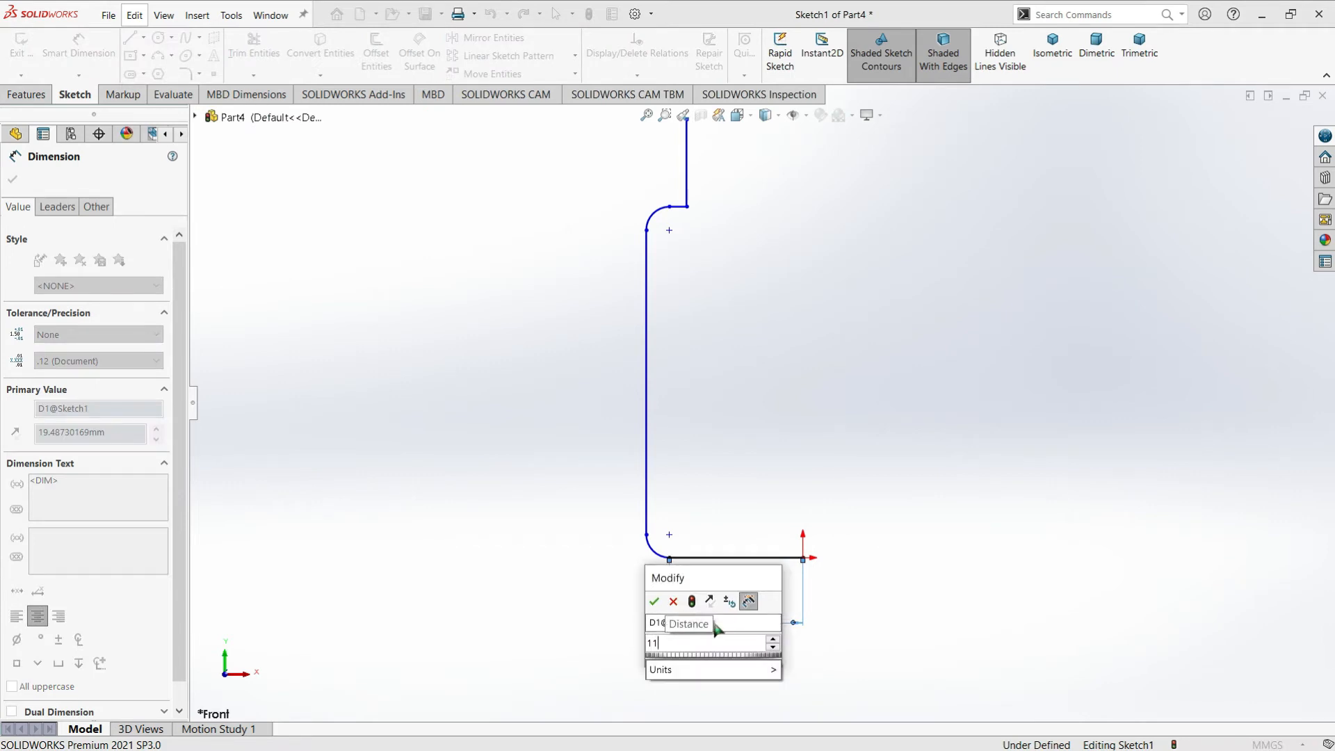
{"action": "key", "text": "Return"}
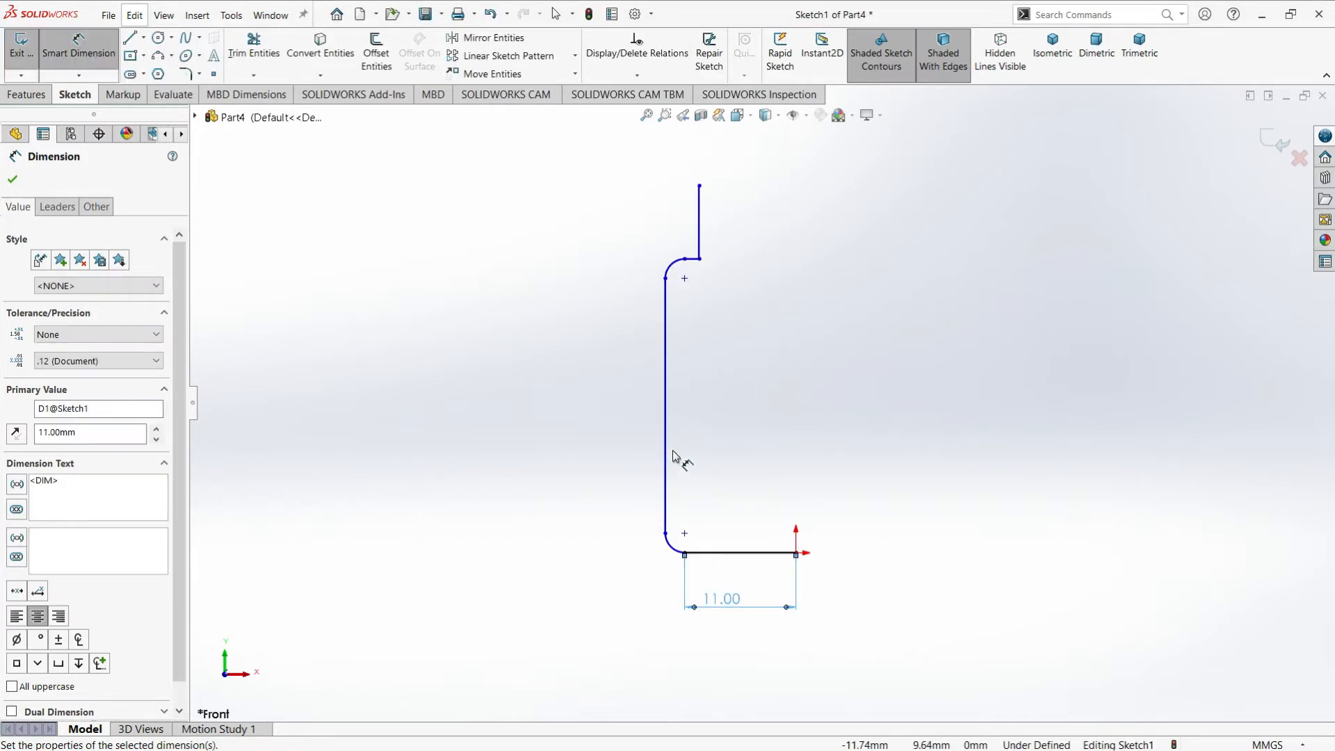
Dimension the vertical distance between the base line and the short shoulder ledge to 55 mm
{"action": "left_click", "coordinate": [715, 554]}
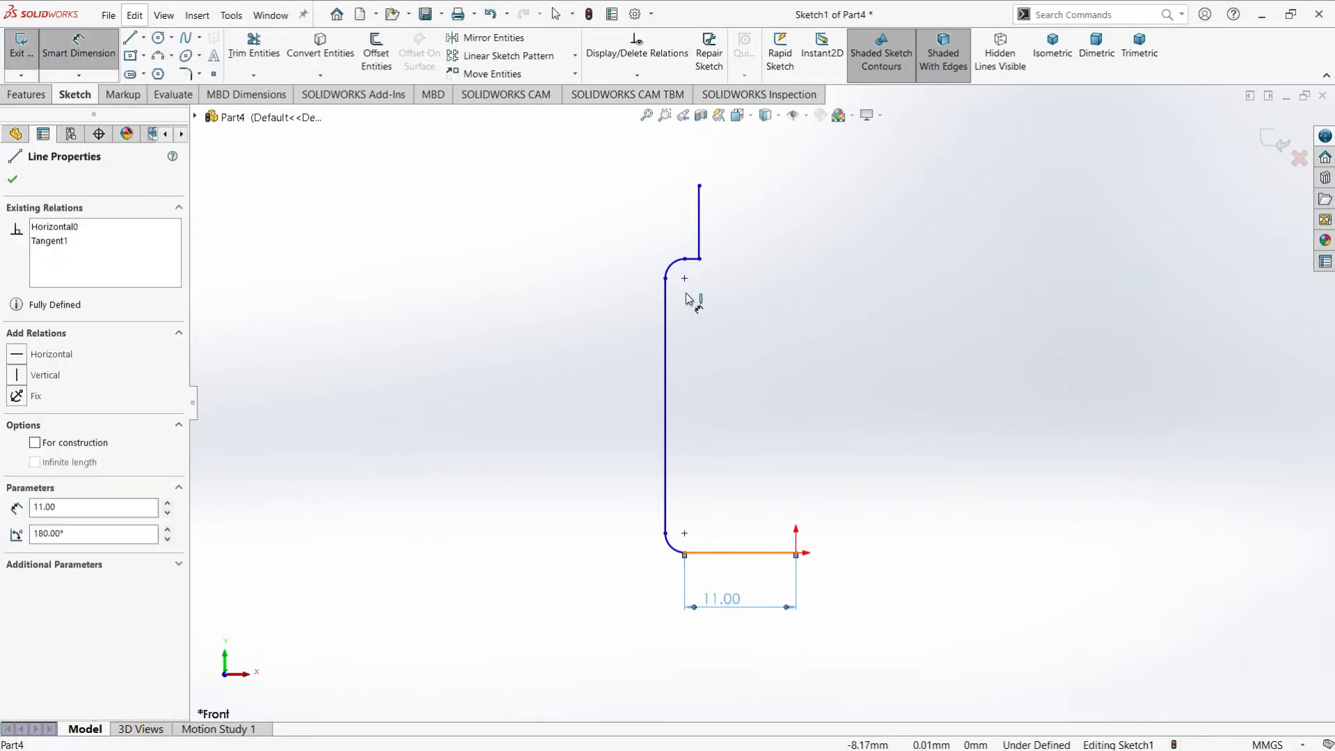
{"action": "left_click", "coordinate": [693, 259]}
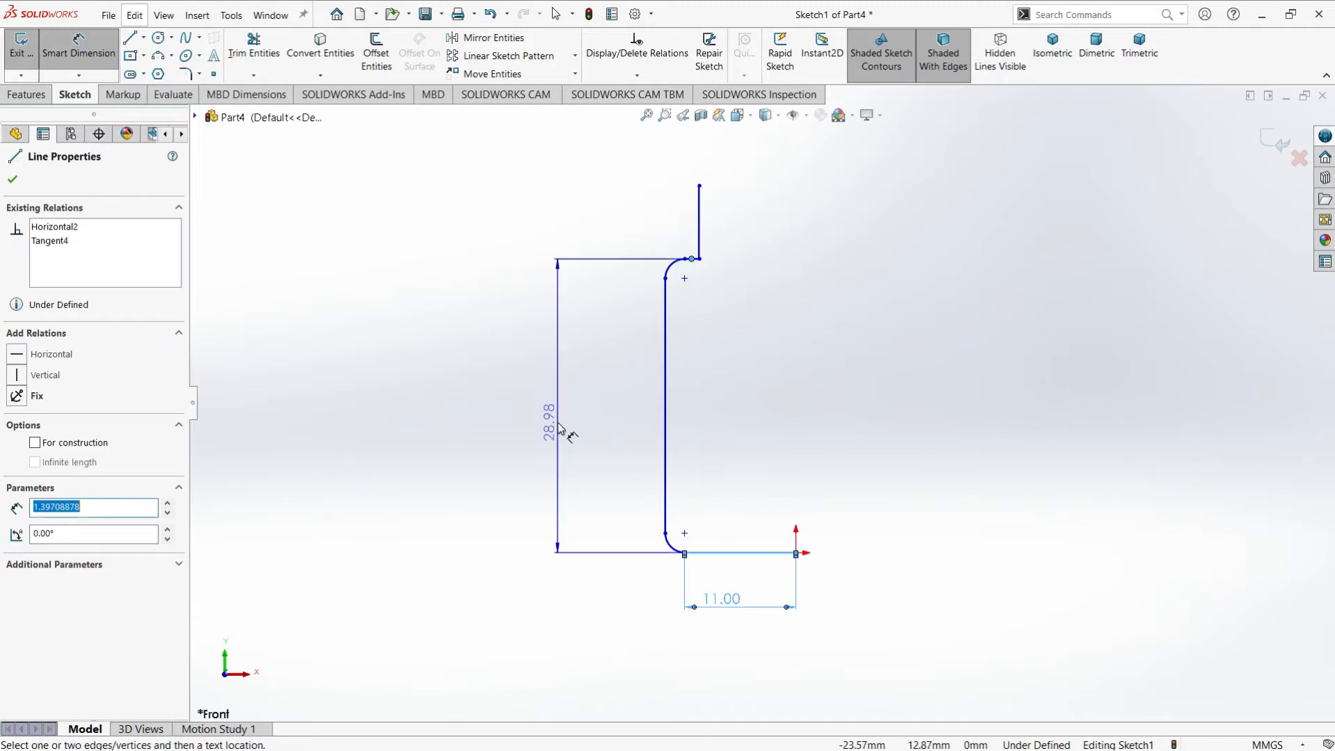
{"action": "left_click", "coordinate": [560, 414]}
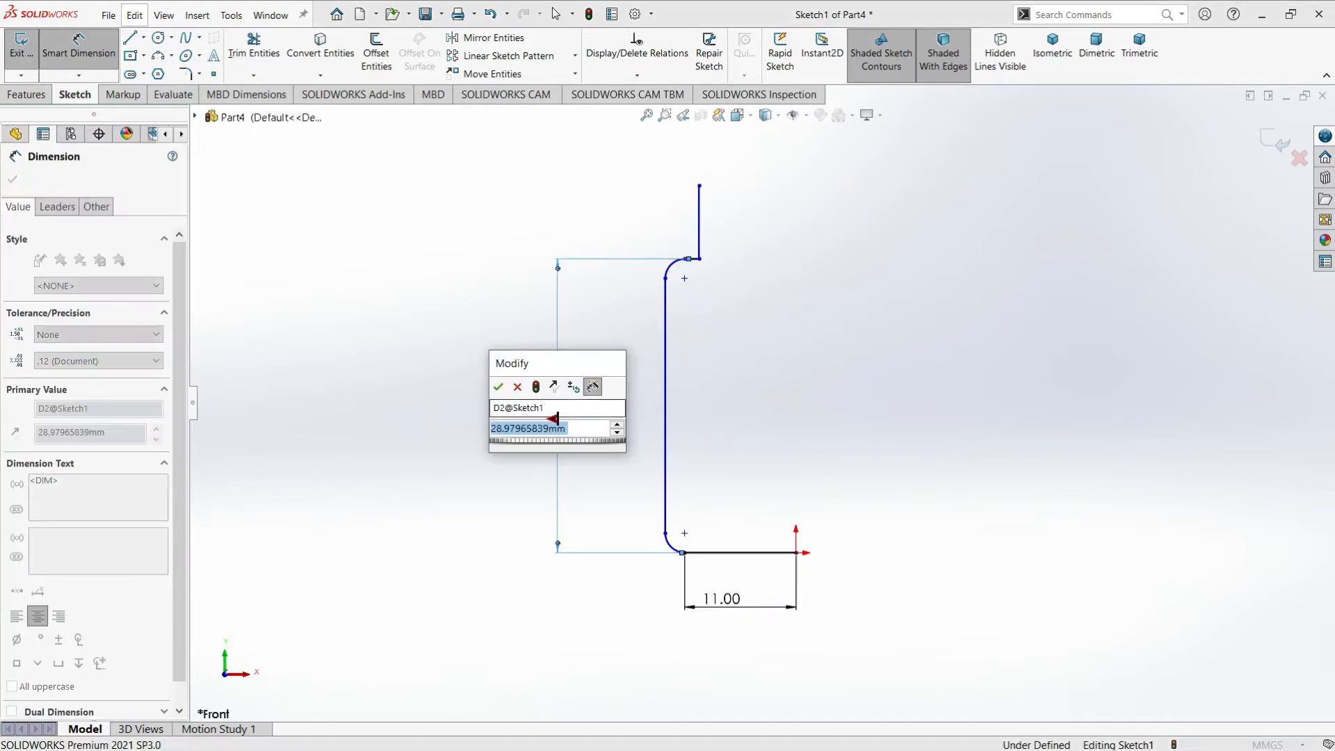
{"action": "type", "text": "55"}
{"action": "key", "text": "Return"}
Dimension the vertical neck line above the shoulder to 12.5 mm
{"action": "scroll", "coordinate": [748, 217], "scroll_direction": "up", "scroll_amount": 4}
{"action": "scroll", "coordinate": [748, 238], "scroll_direction": "down", "scroll_amount": 3}
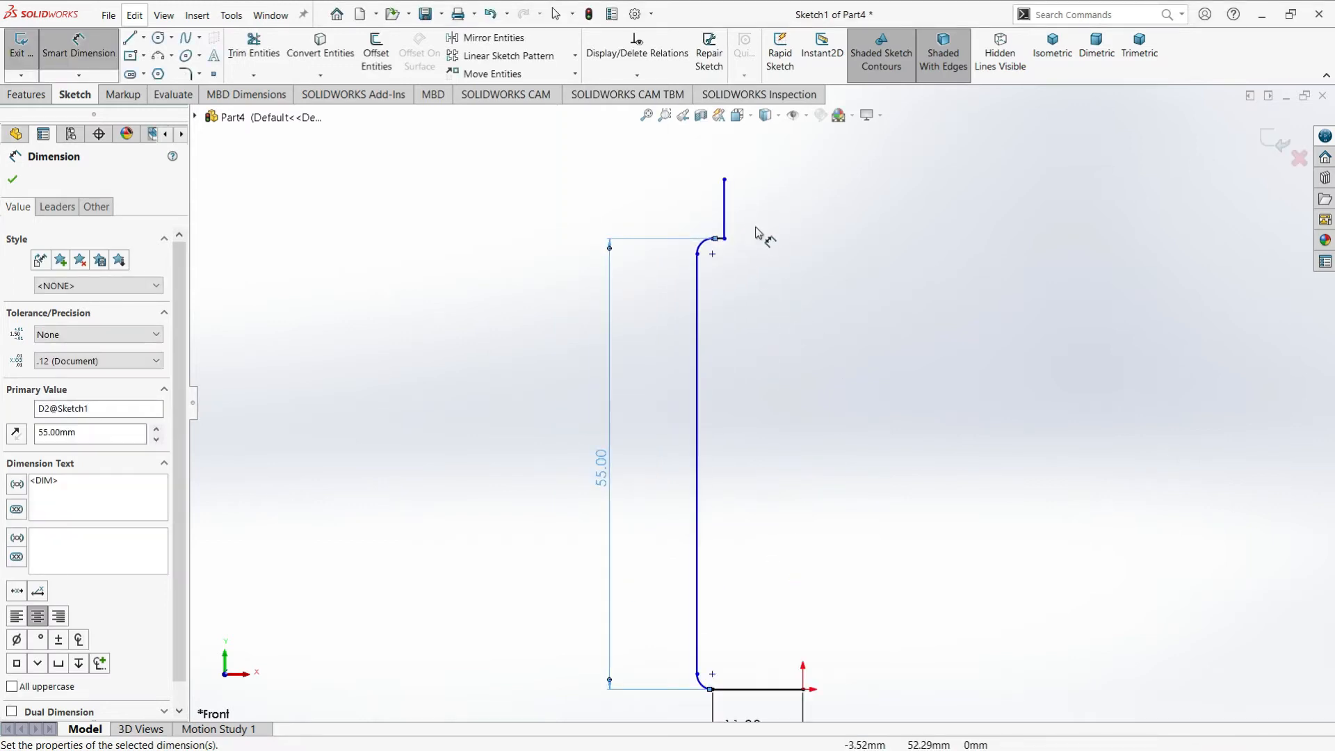
{"action": "left_click", "coordinate": [724, 215]}
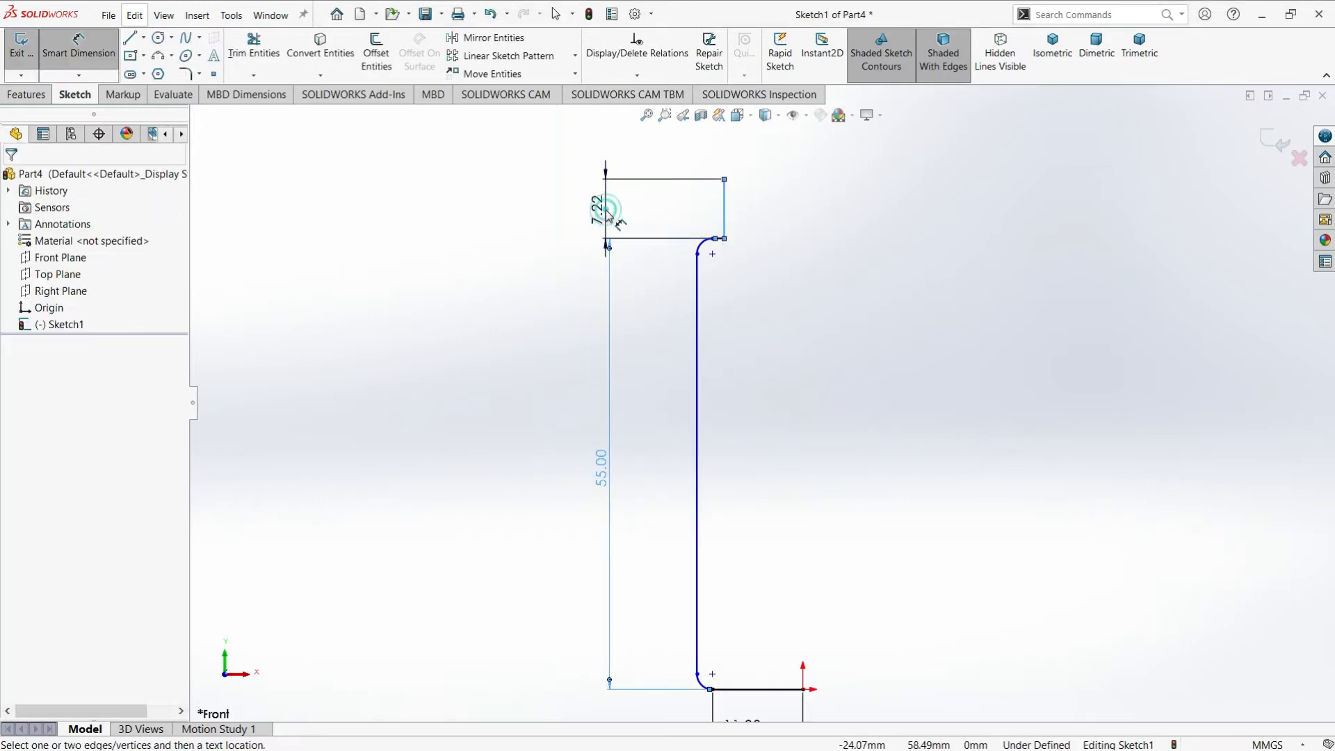
{"action": "left_click", "coordinate": [608, 217]}
{"action": "type", "text": "14.5"}
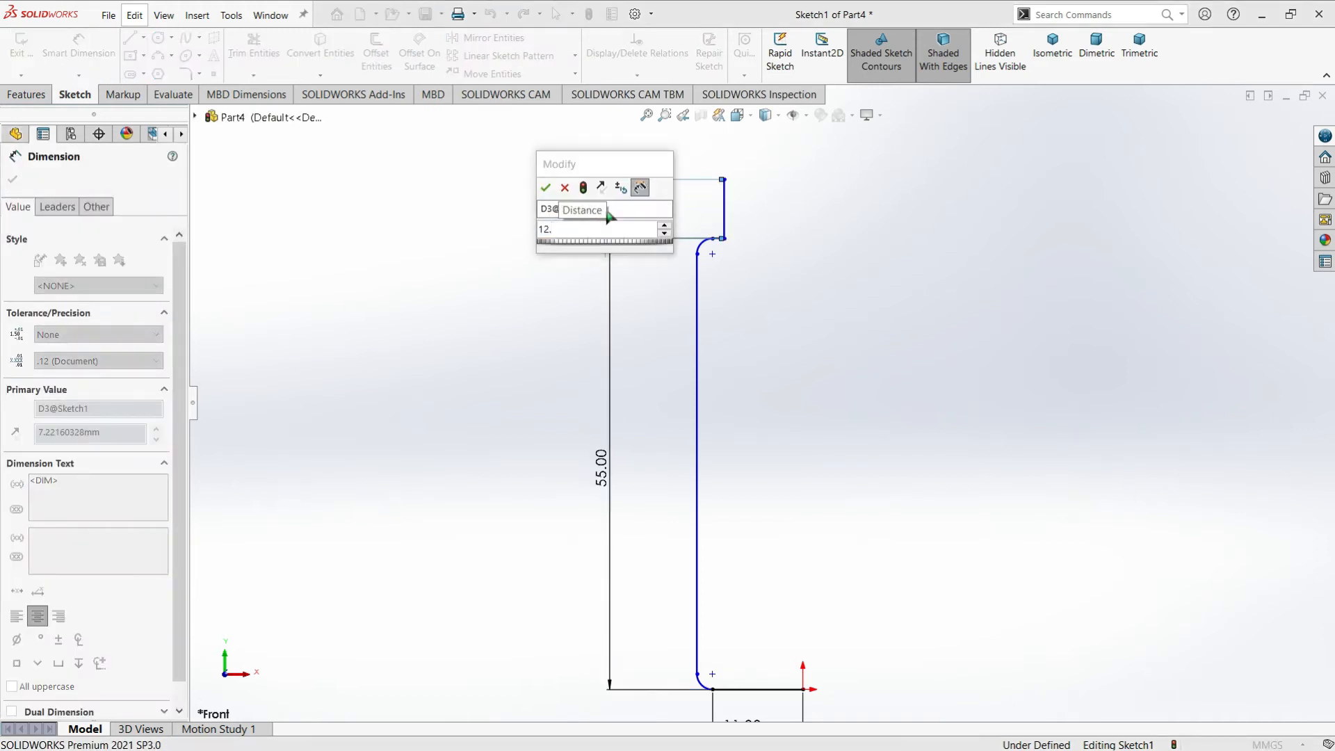
{"action": "key", "text": "Return"}
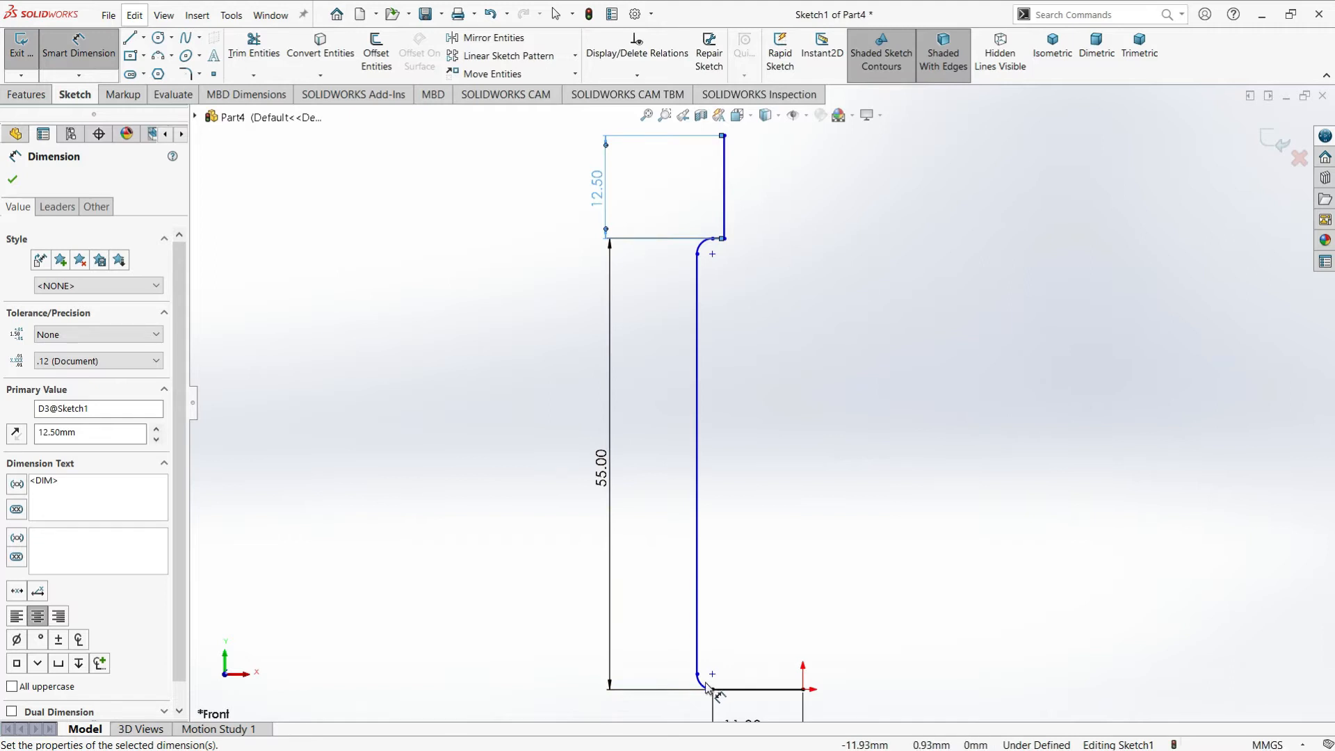
Dimension the lower corner arc between the base line and the wall with a radius of 3.2 mm
{"action": "left_click", "coordinate": [702, 684]}
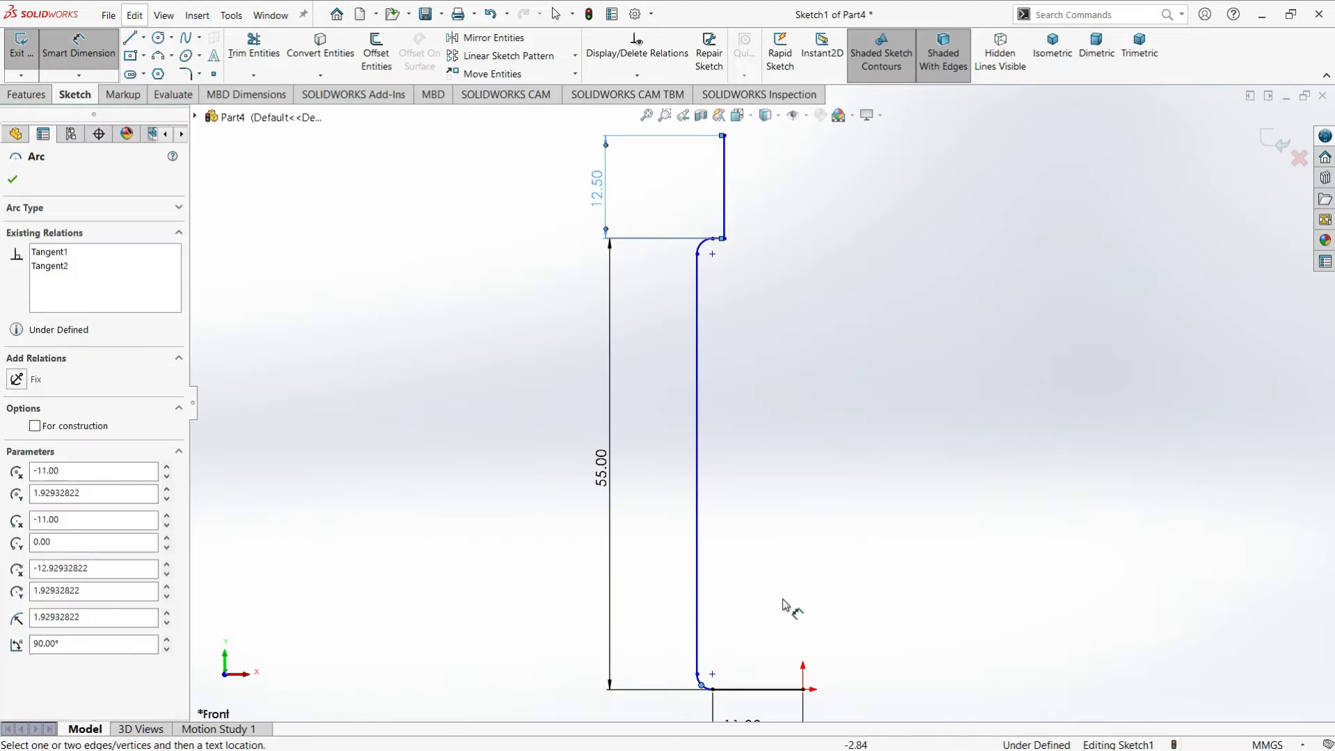
{"action": "left_click", "coordinate": [342, 295]}
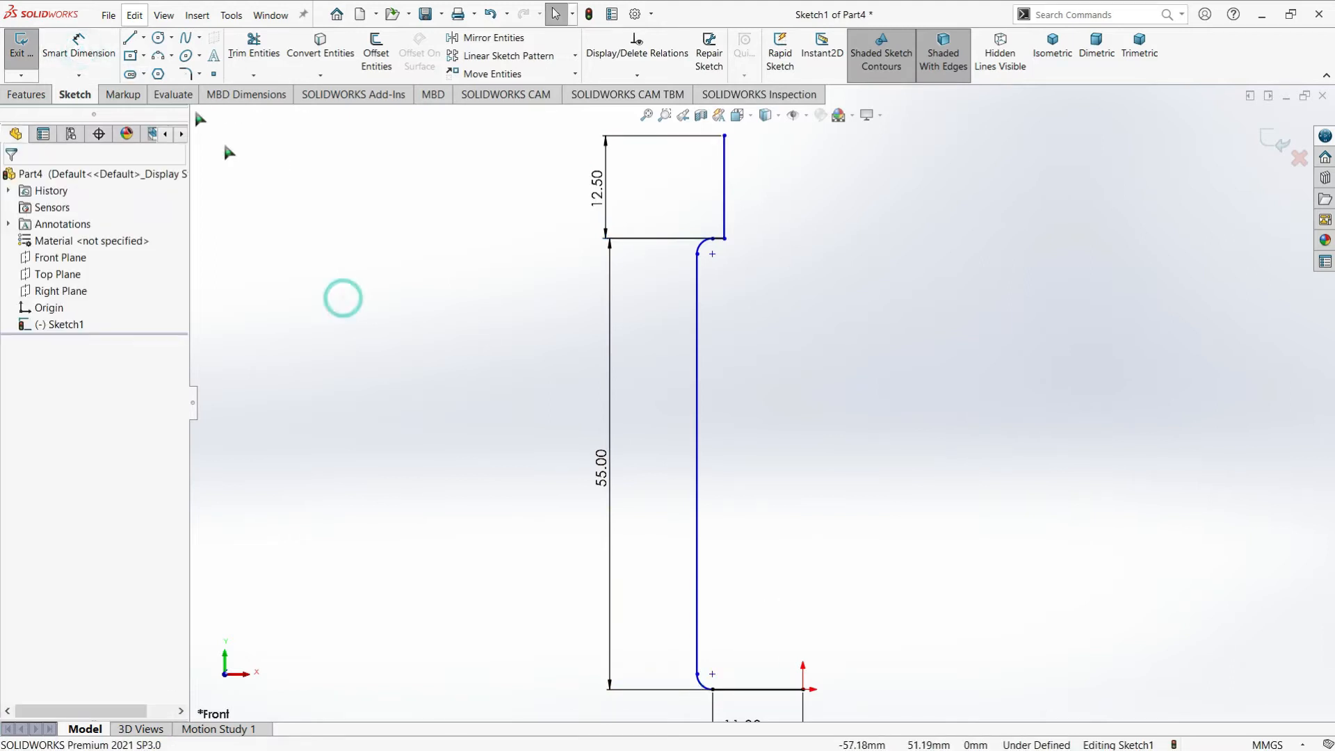
{"action": "left_click", "coordinate": [92, 53]}
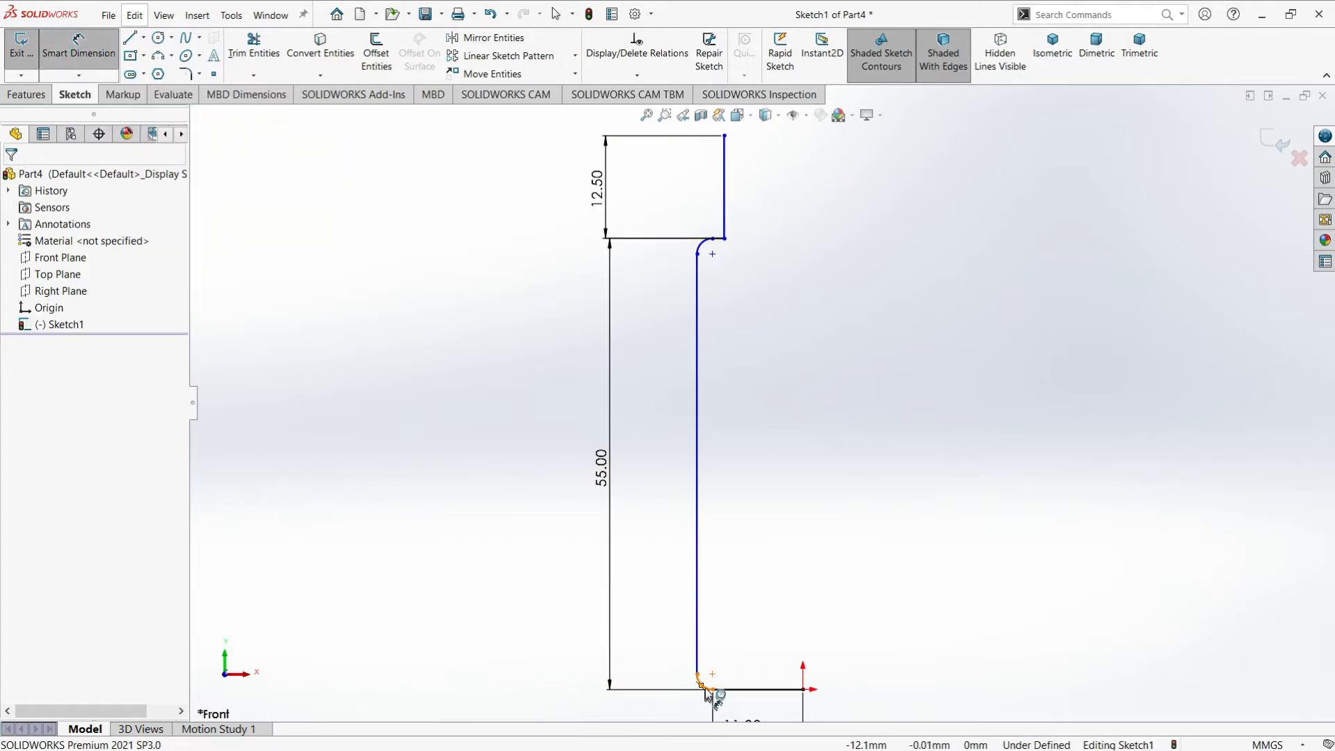
{"action": "scroll", "coordinate": [716, 691], "scroll_direction": "down", "scroll_amount": 2}
{"action": "left_click", "coordinate": [701, 632]}
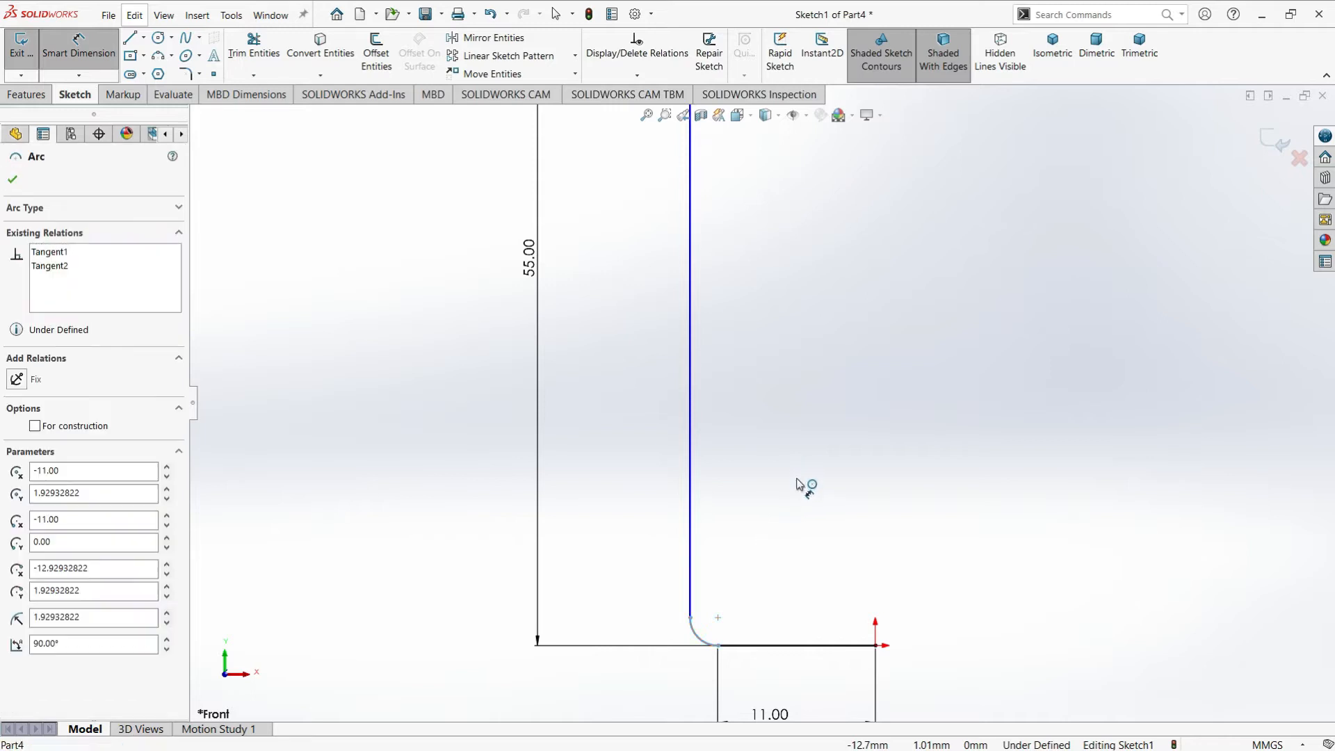
{"action": "left_click", "coordinate": [770, 558]}
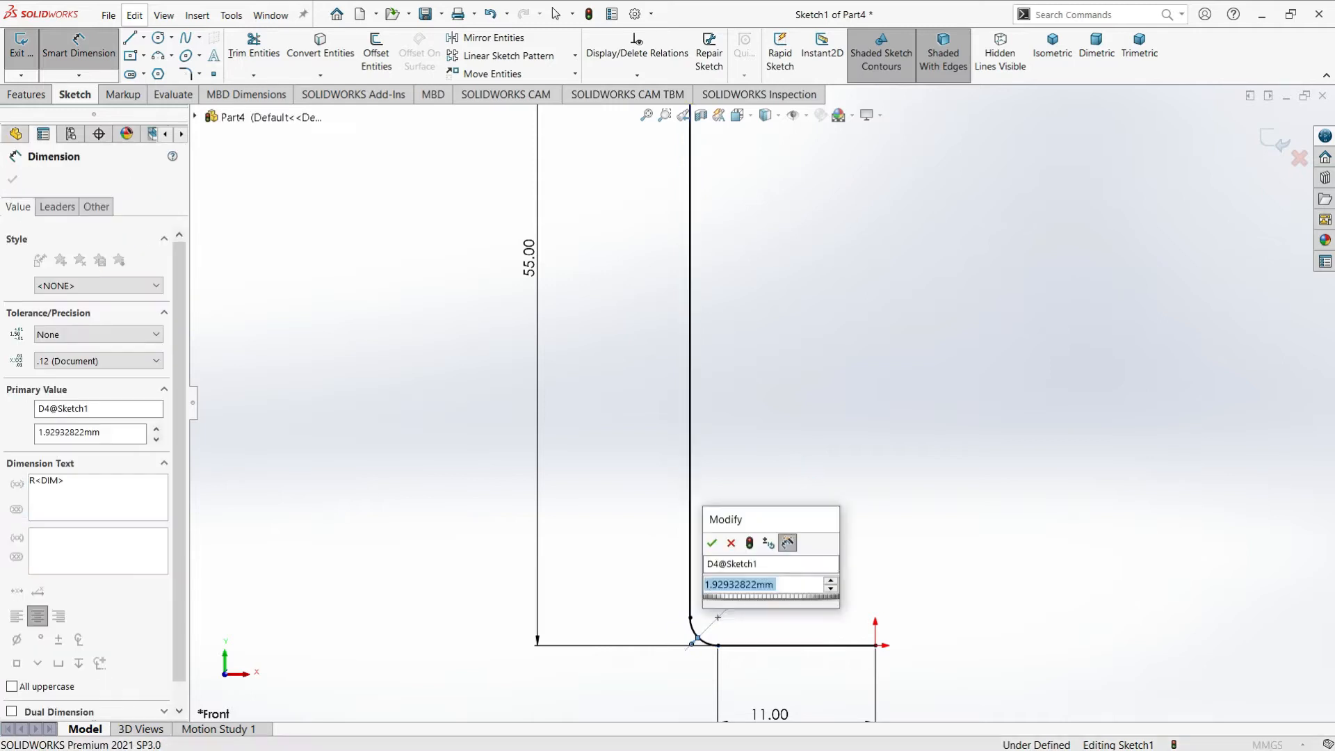
{"action": "type", "text": "3.2"}
{"action": "key", "text": "Return"}
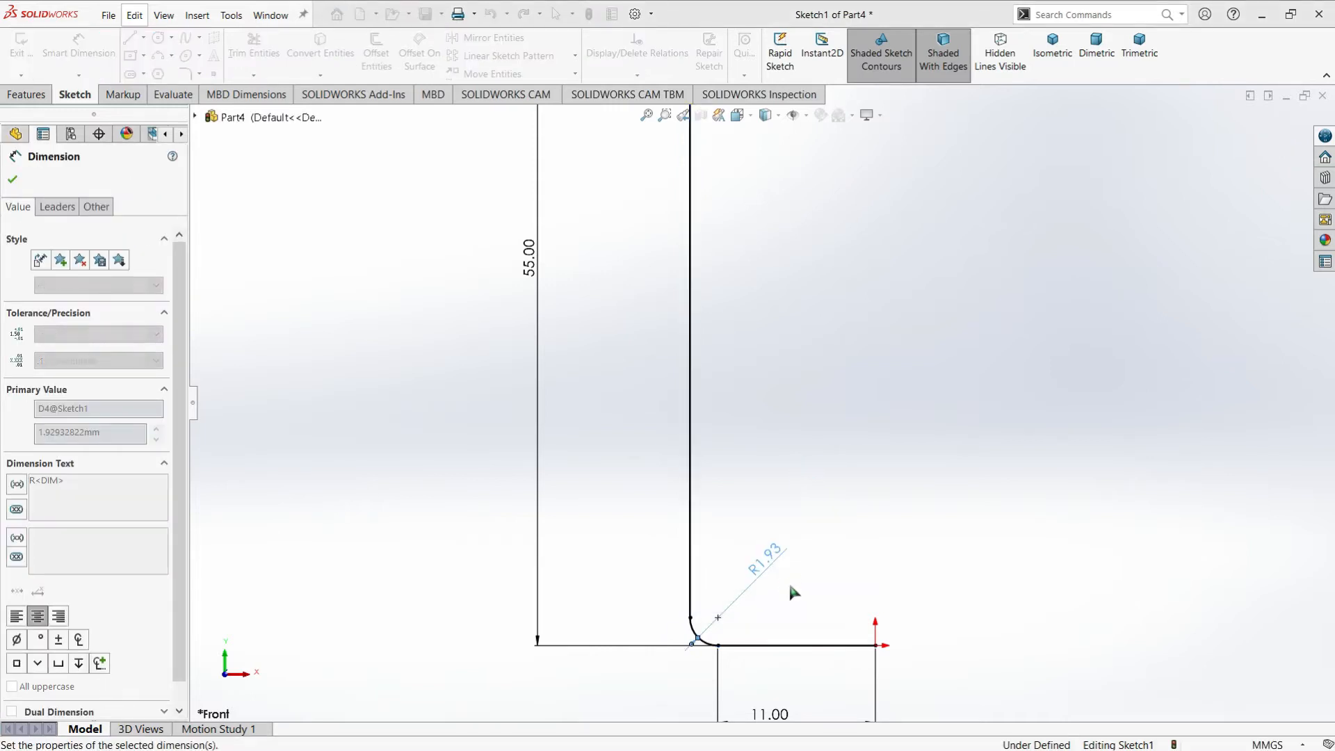
Dimension the upper shoulder arc with a radius of 3.2 mm
{"action": "scroll", "coordinate": [775, 310], "scroll_direction": "up", "scroll_amount": 3}
{"action": "scroll", "coordinate": [763, 155], "scroll_direction": "down", "scroll_amount": 5}
{"action": "left_click", "coordinate": [665, 247]}
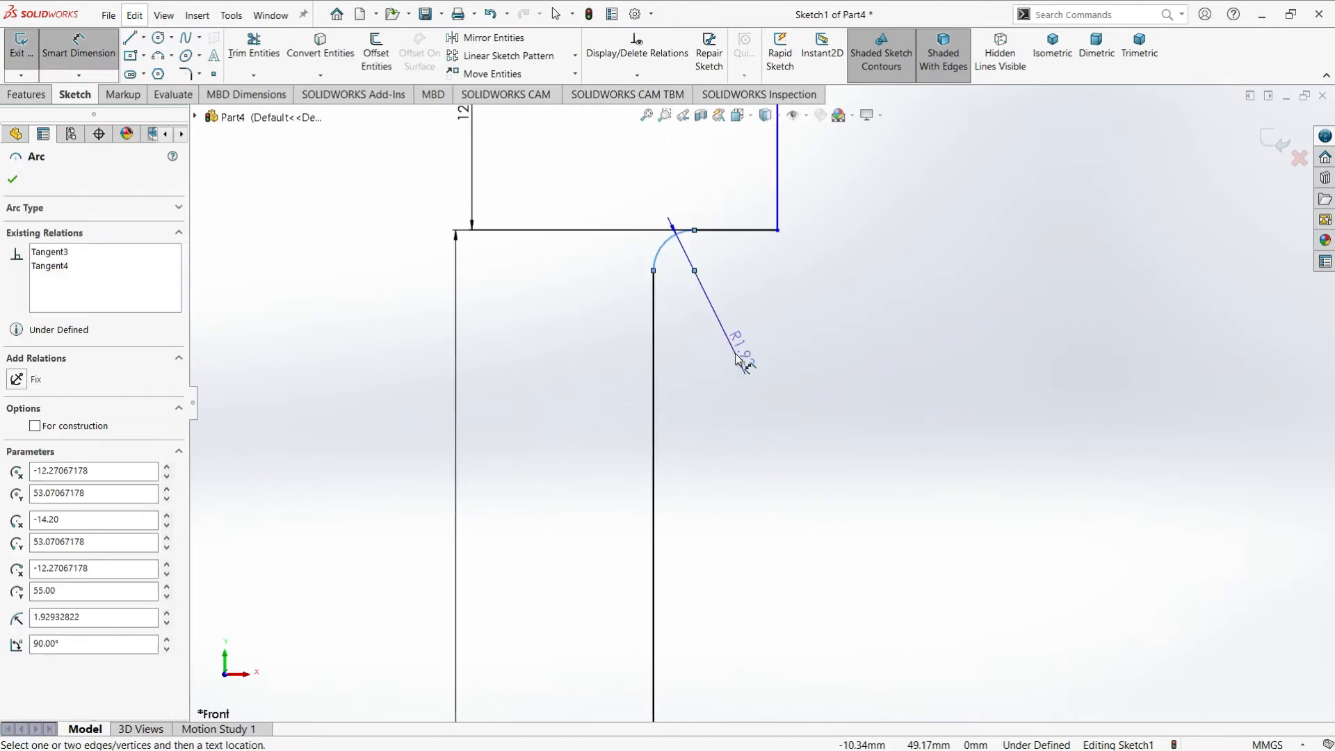
{"action": "left_click", "coordinate": [740, 358]}
{"action": "type", "text": "3.2"}
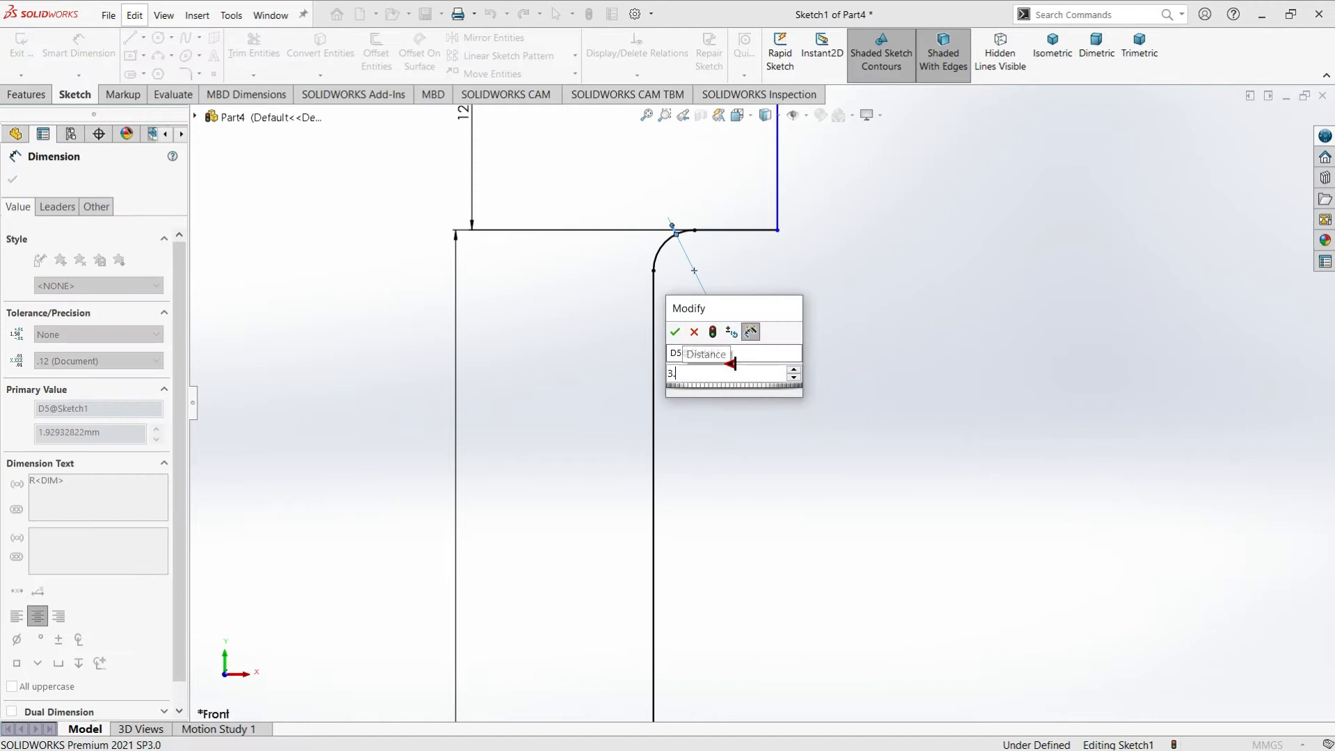
{"action": "key", "text": "Return"}
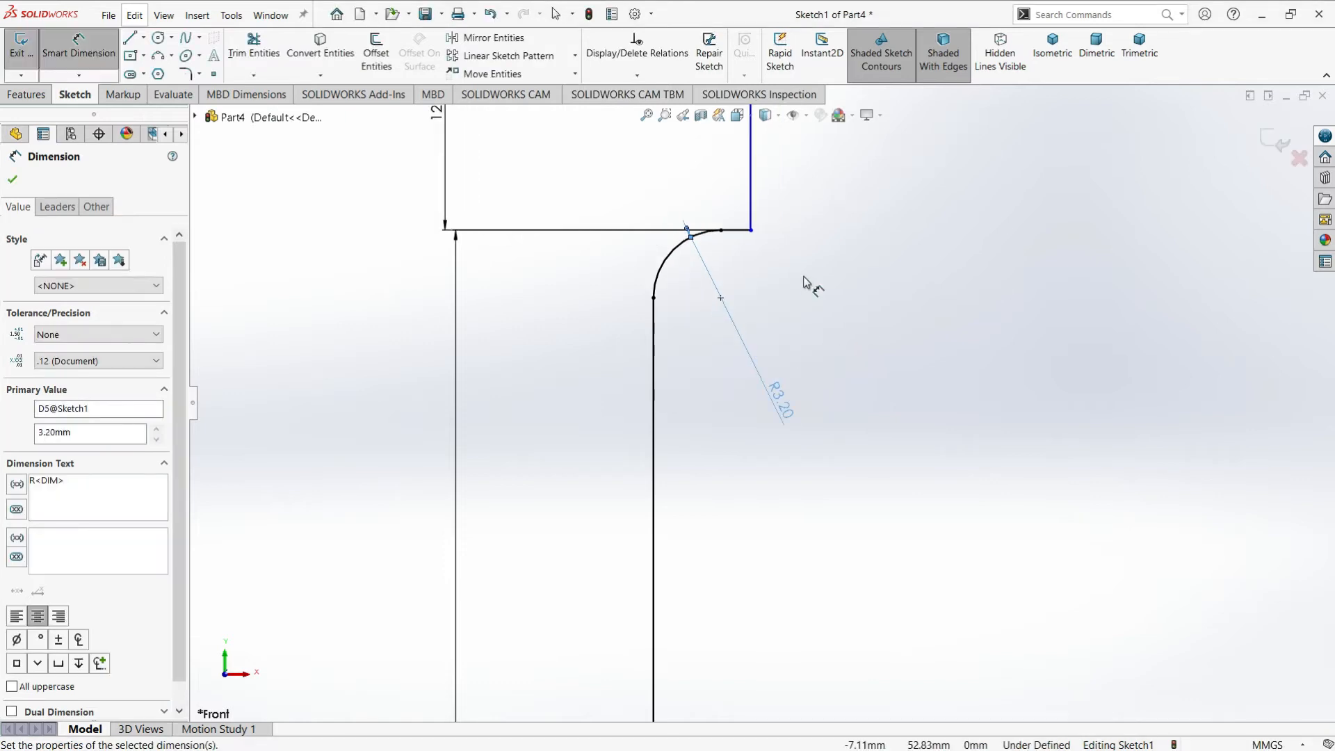
Dimension the horizontal distance between the upper shoulder arc's end and the vertical neck line to 1.5 mm
{"action": "scroll", "coordinate": [804, 283], "scroll_direction": "up", "scroll_amount": 3}
{"action": "scroll", "coordinate": [760, 219], "scroll_direction": "down", "scroll_amount": 1}
{"action": "scroll", "coordinate": [770, 263], "scroll_direction": "up", "scroll_amount": 1}
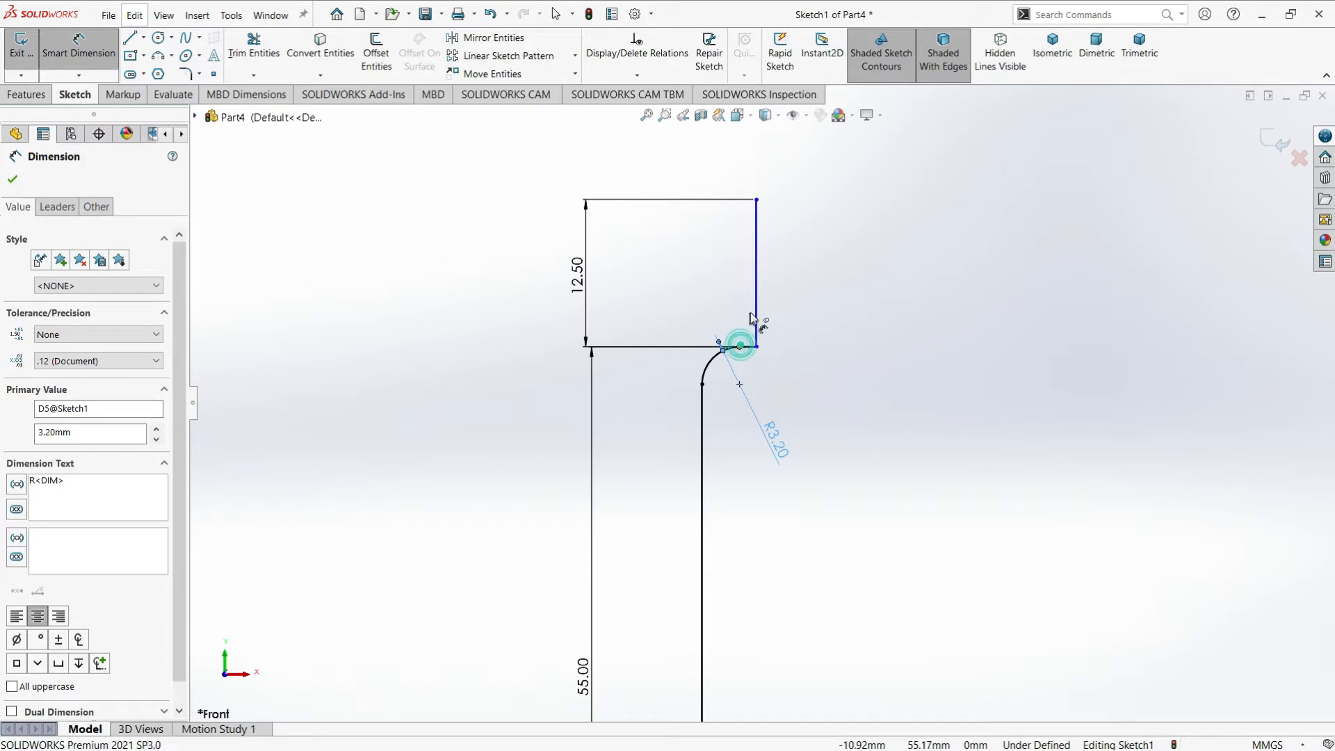
{"action": "left_click", "coordinate": [740, 347]}
{"action": "left_click", "coordinate": [758, 310]}
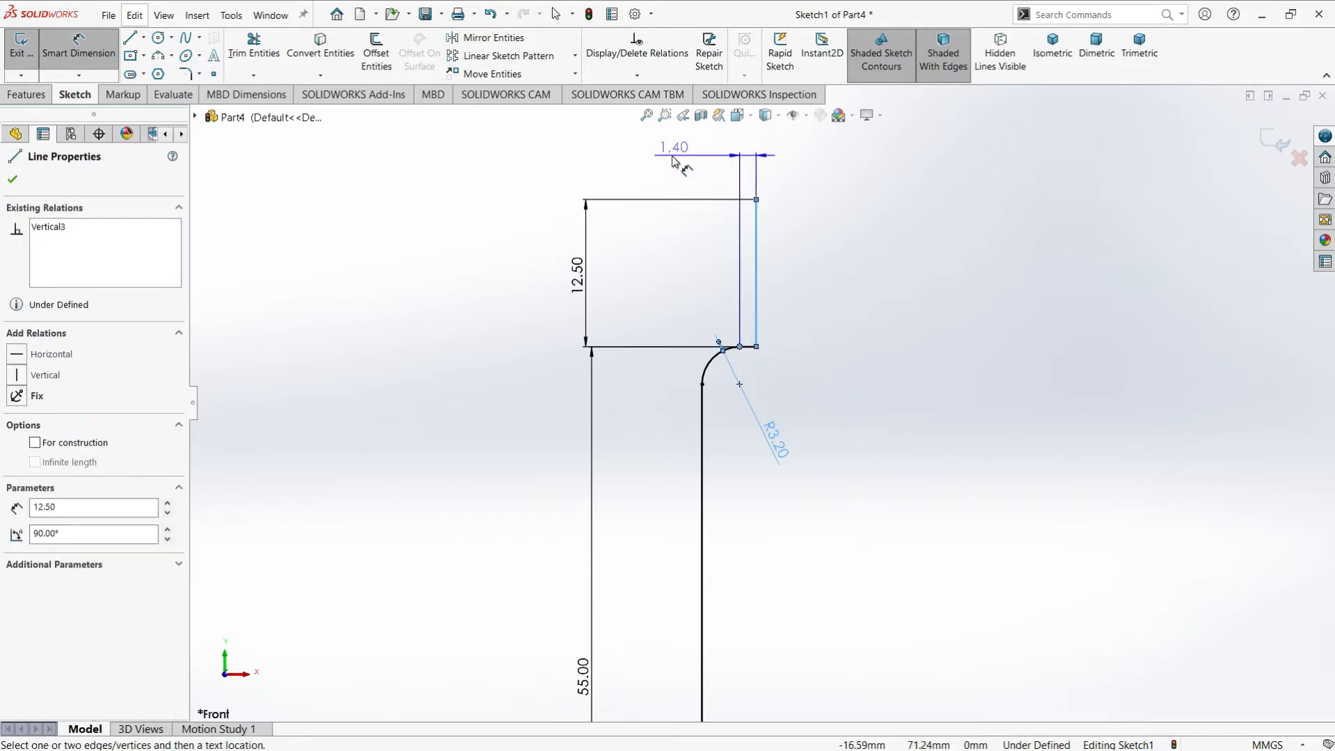
{"action": "left_click", "coordinate": [673, 160]}
{"action": "type", "text": "1"}
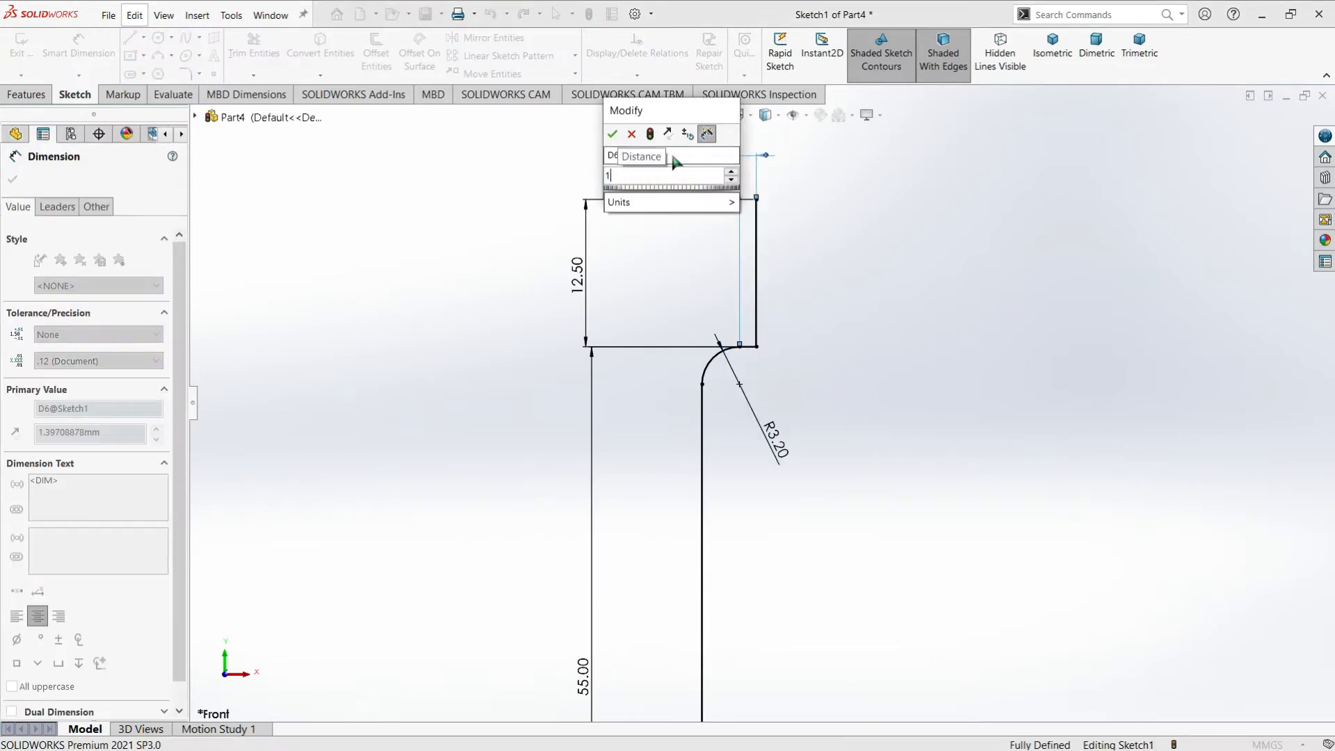
{"action": "type", "text": ".5"}
{"action": "key", "text": "Return"}
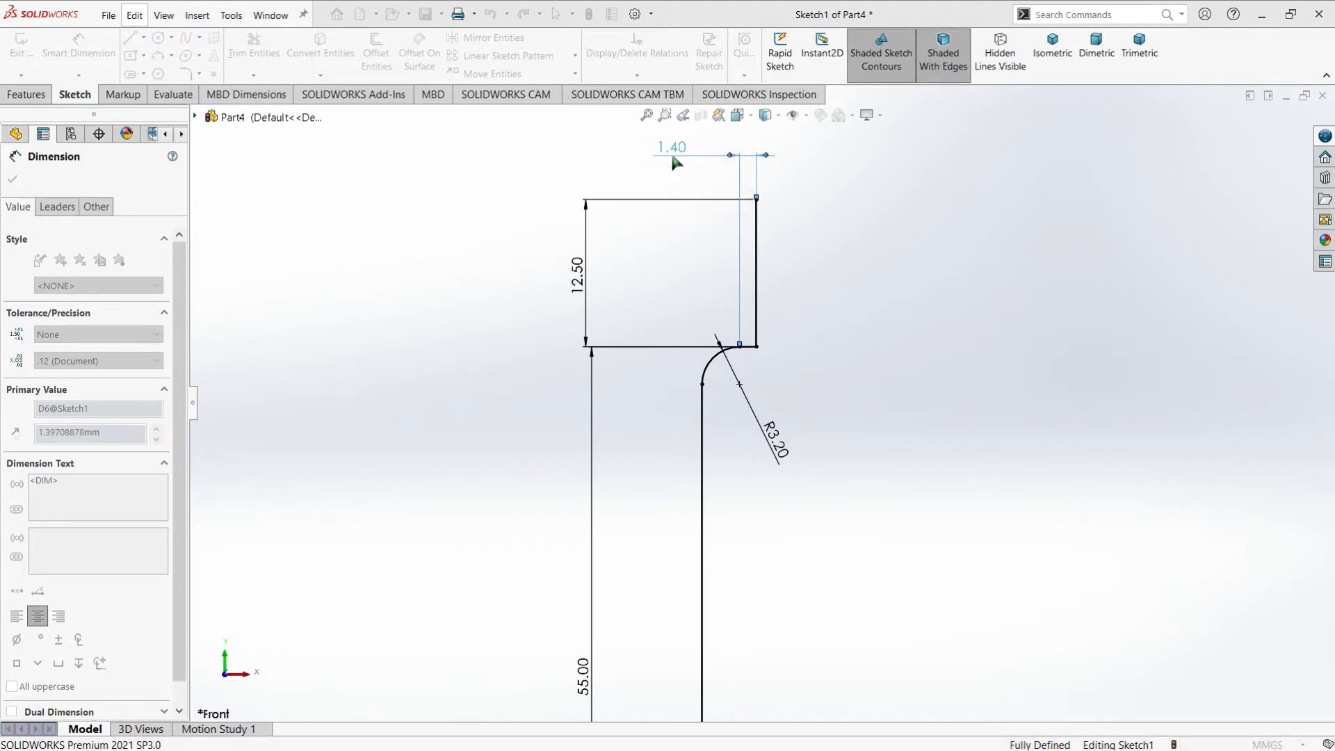
{"action": "key", "text": "Escape"}
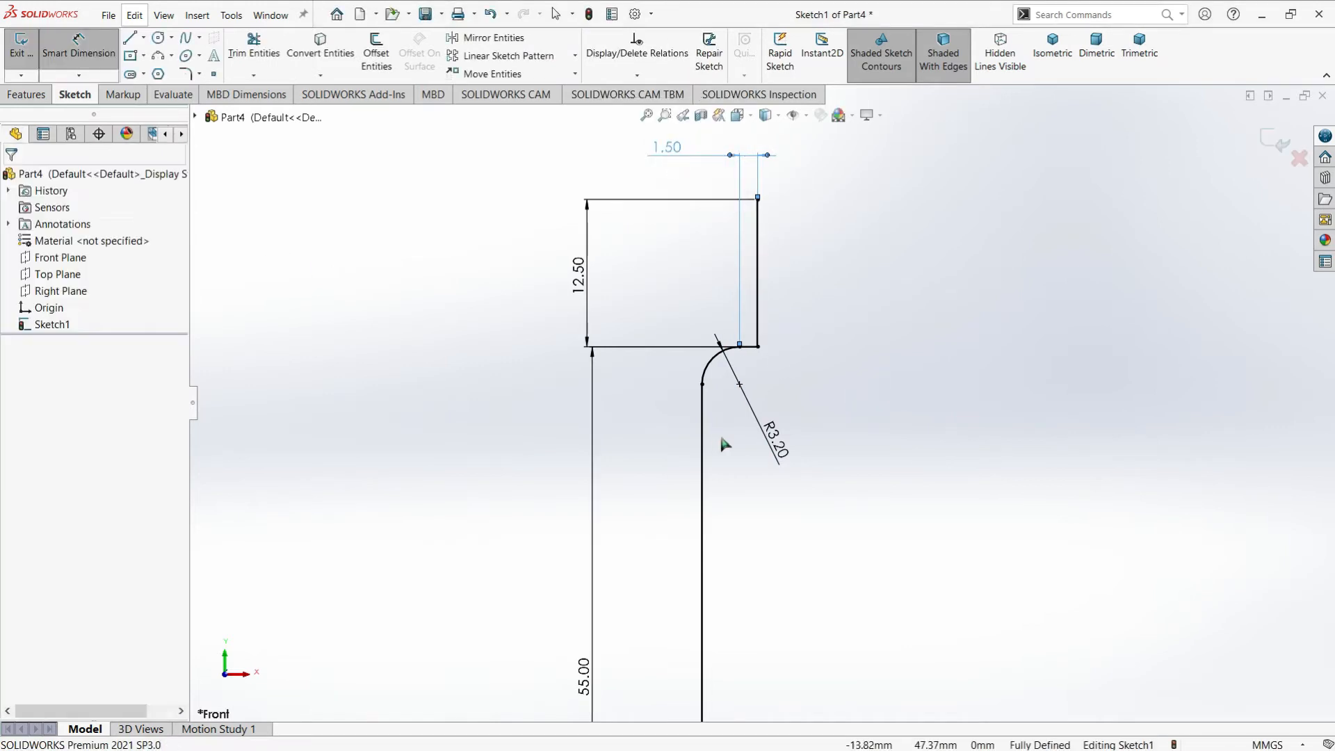
Offset the whole connected profile chain inward by 1.5 mm with dimensions added
{"action": "key", "text": "f"}
{"action": "scroll", "coordinate": [783, 602], "scroll_direction": "down", "scroll_amount": 2}
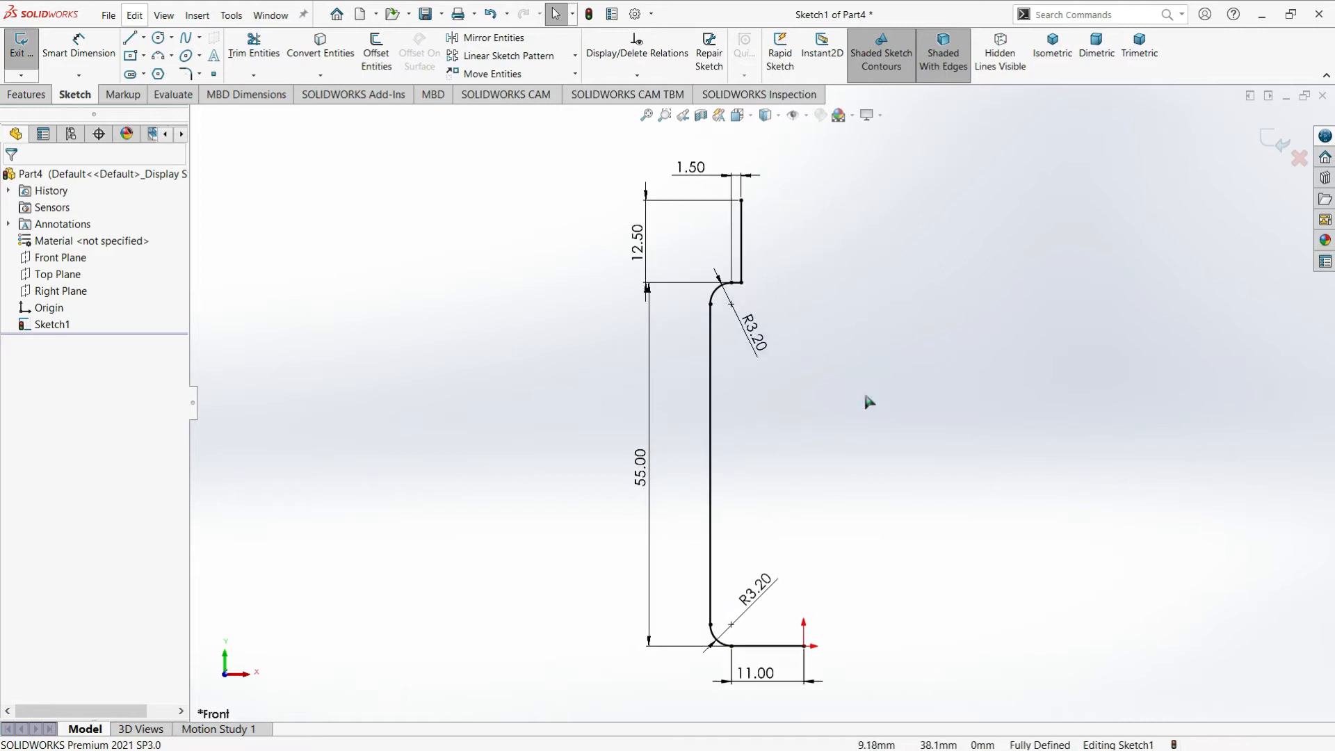
{"action": "left_click", "coordinate": [376, 52]}
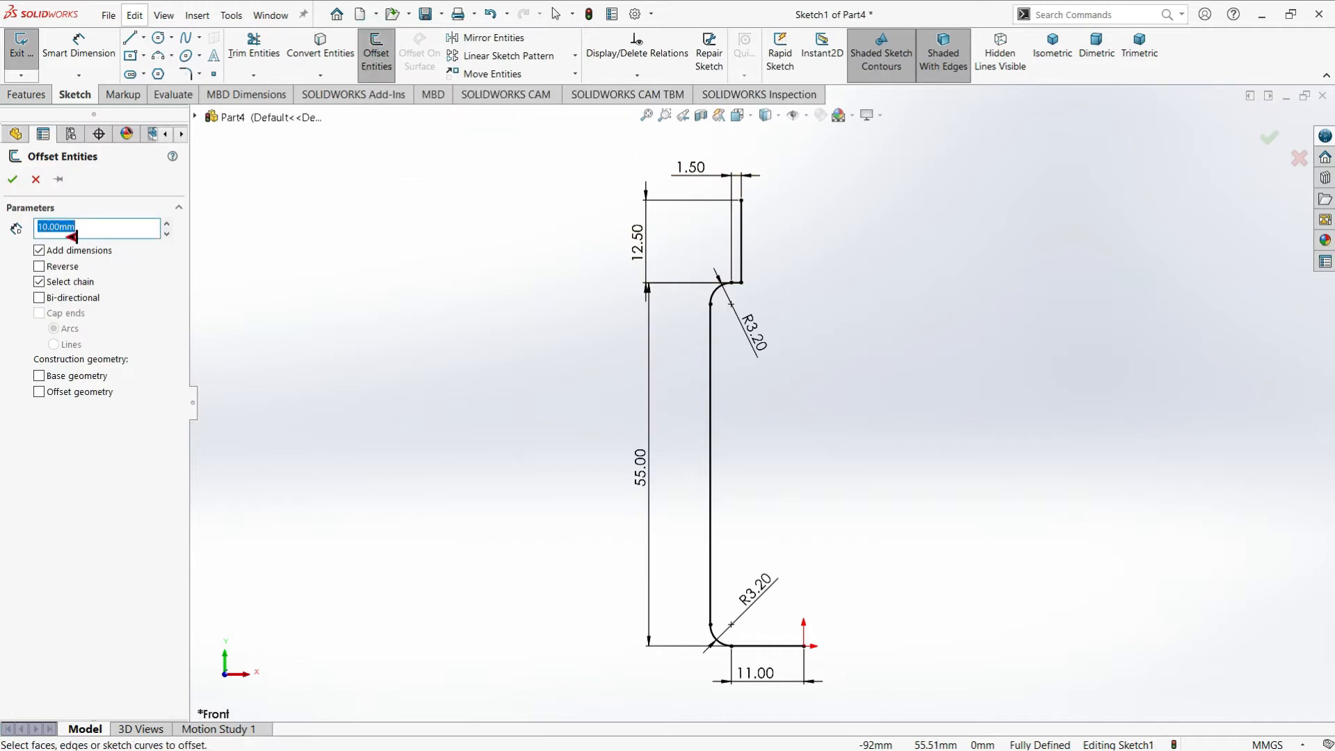
{"action": "type", "text": "1.5"}
{"action": "key", "text": "Return"}
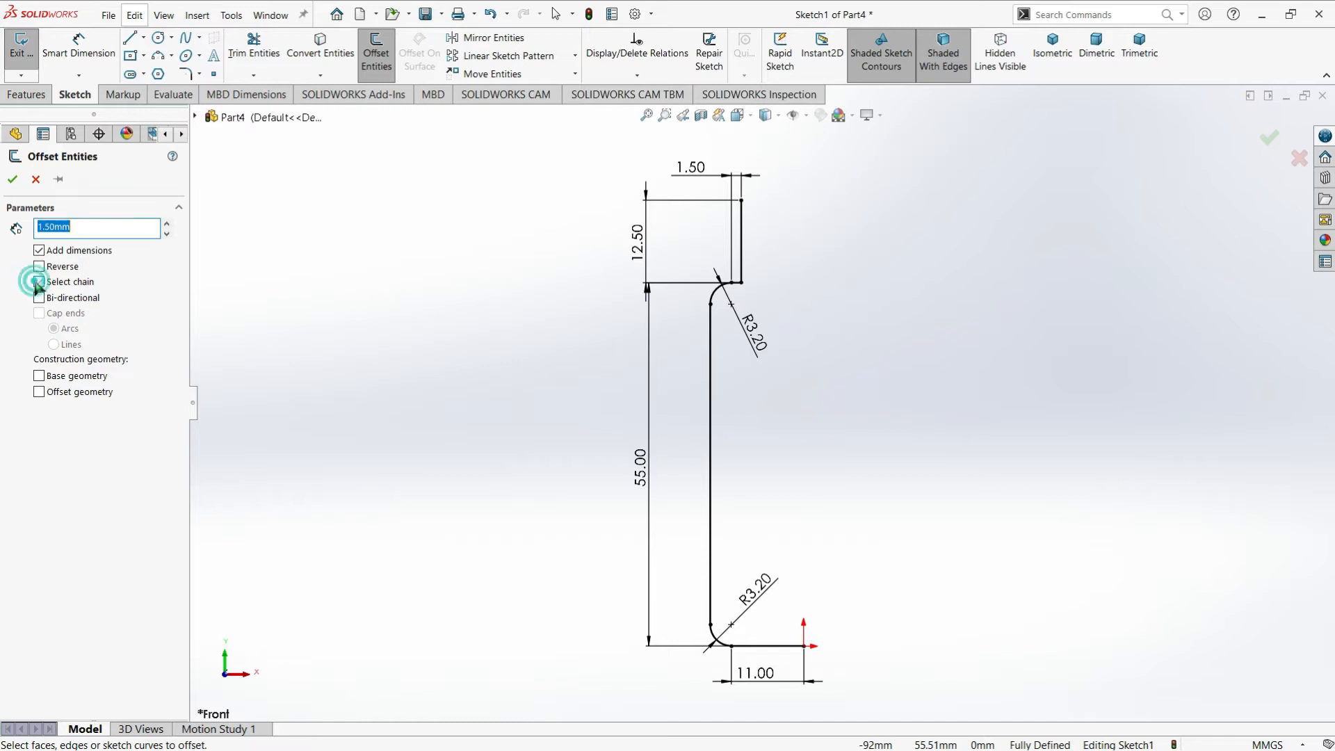
{"action": "left_click", "coordinate": [741, 254]}
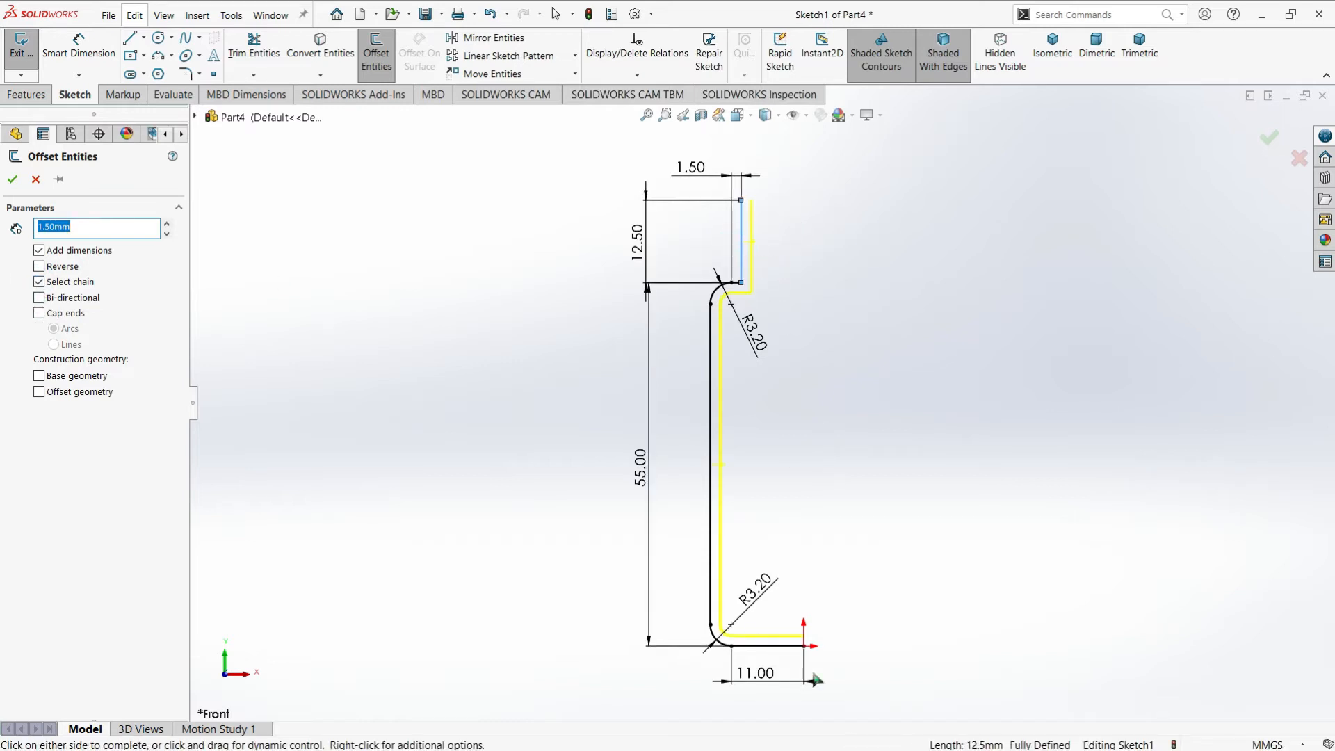
{"action": "left_click", "coordinate": [13, 180]}
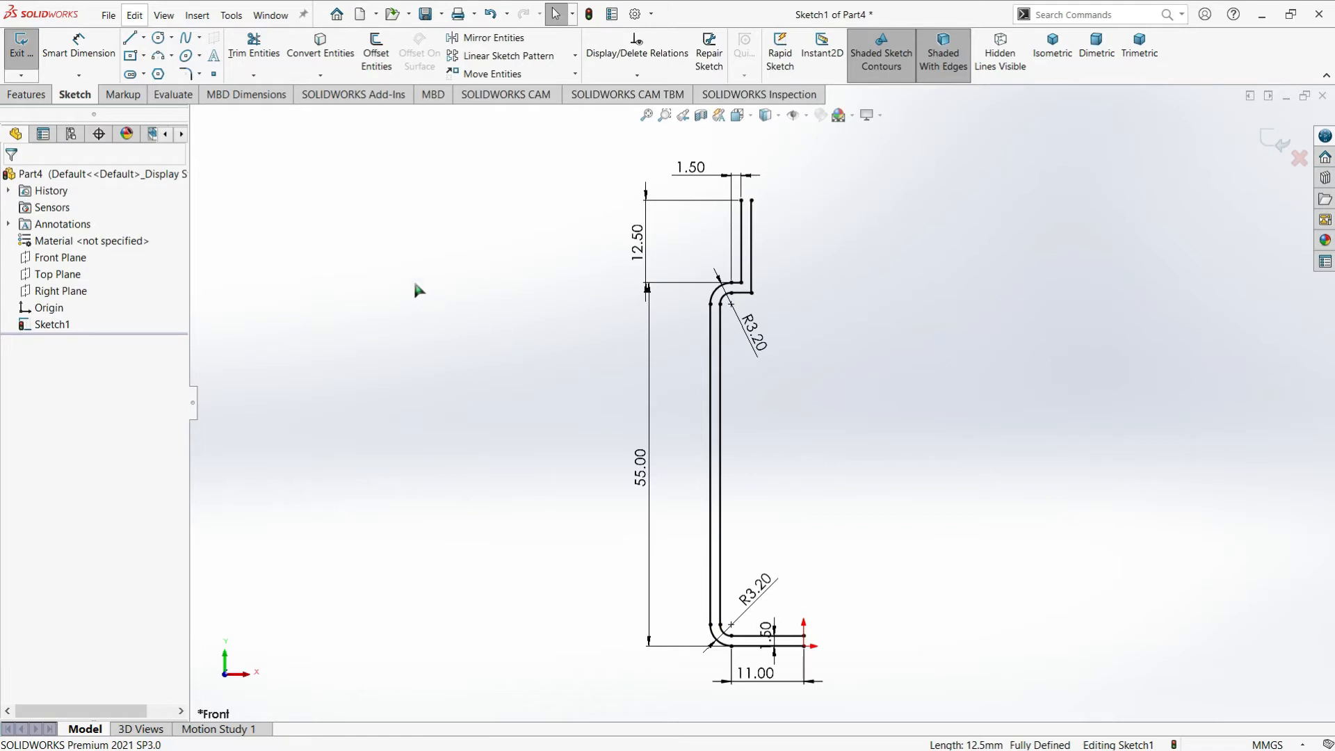
Close the base end of the wall with a vertical line from the offset line's endpoint to the origin
{"action": "left_click", "coordinate": [130, 39]}
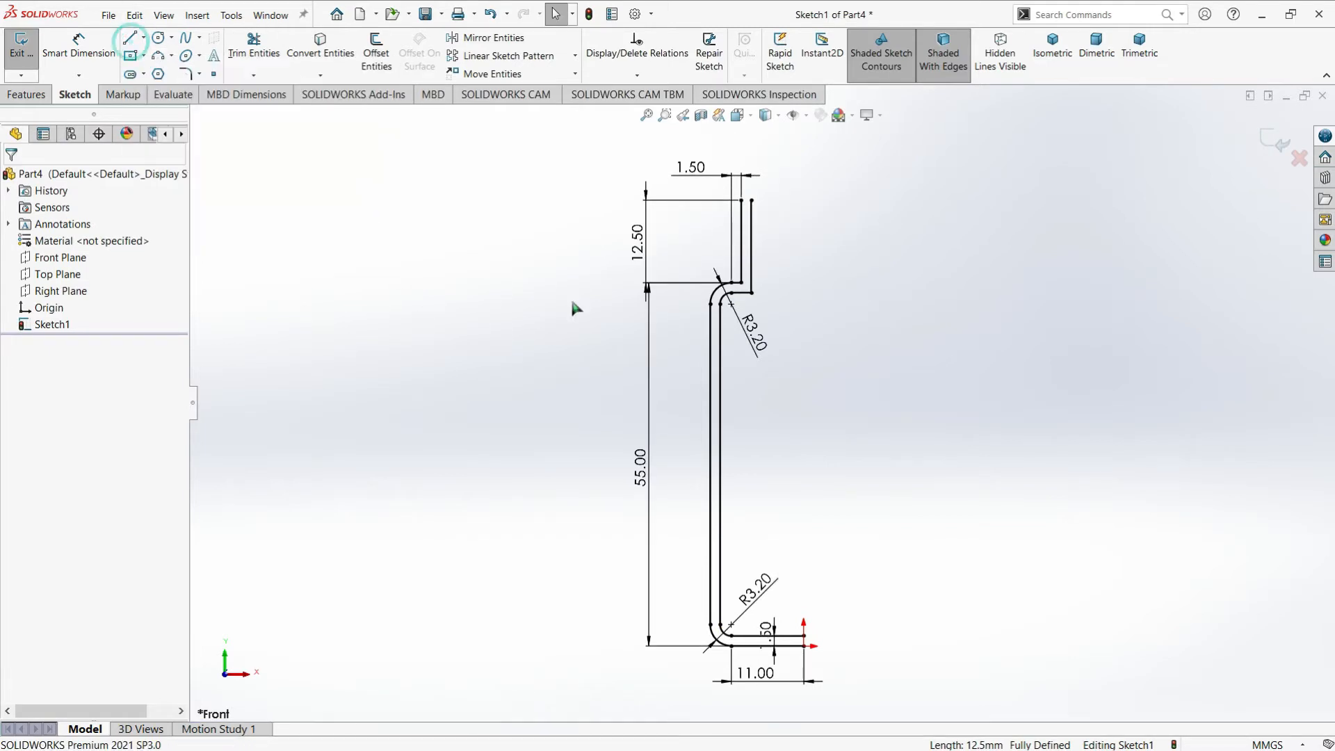
{"action": "left_click", "coordinate": [131, 39]}
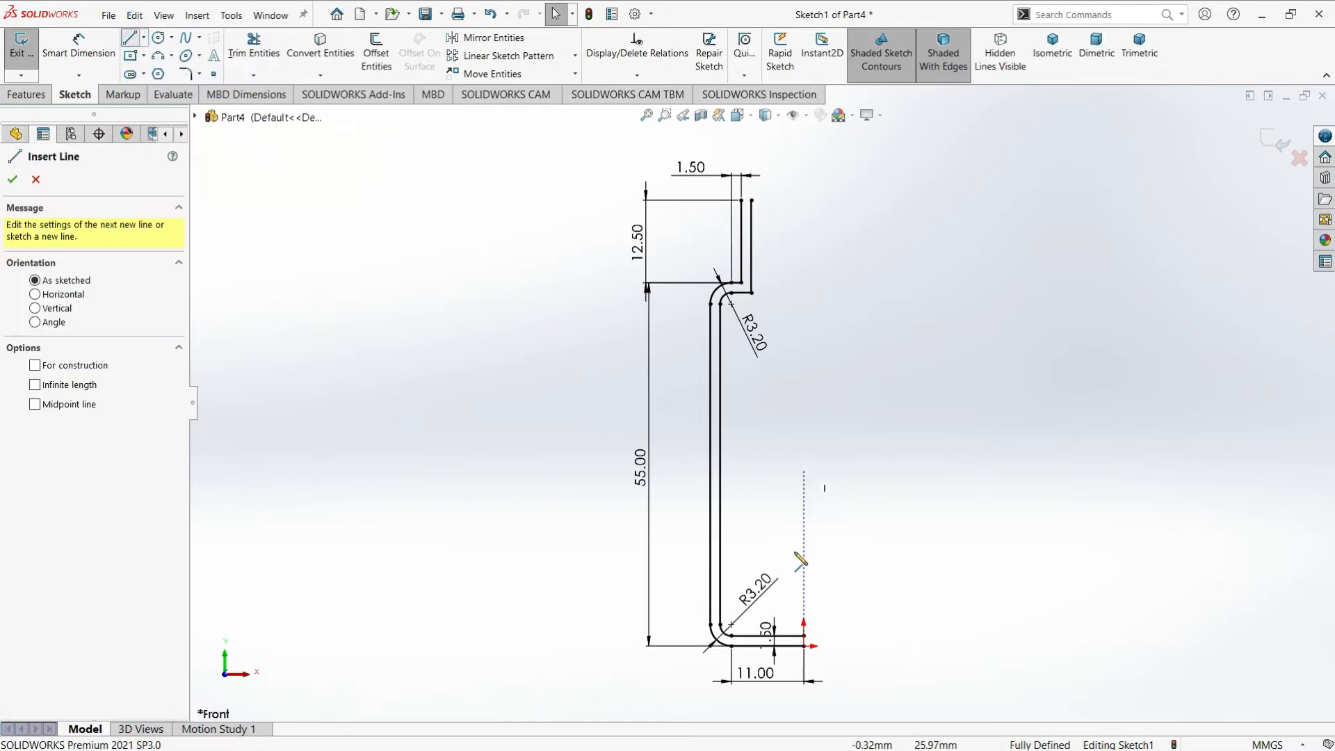
{"action": "left_click", "coordinate": [805, 645]}
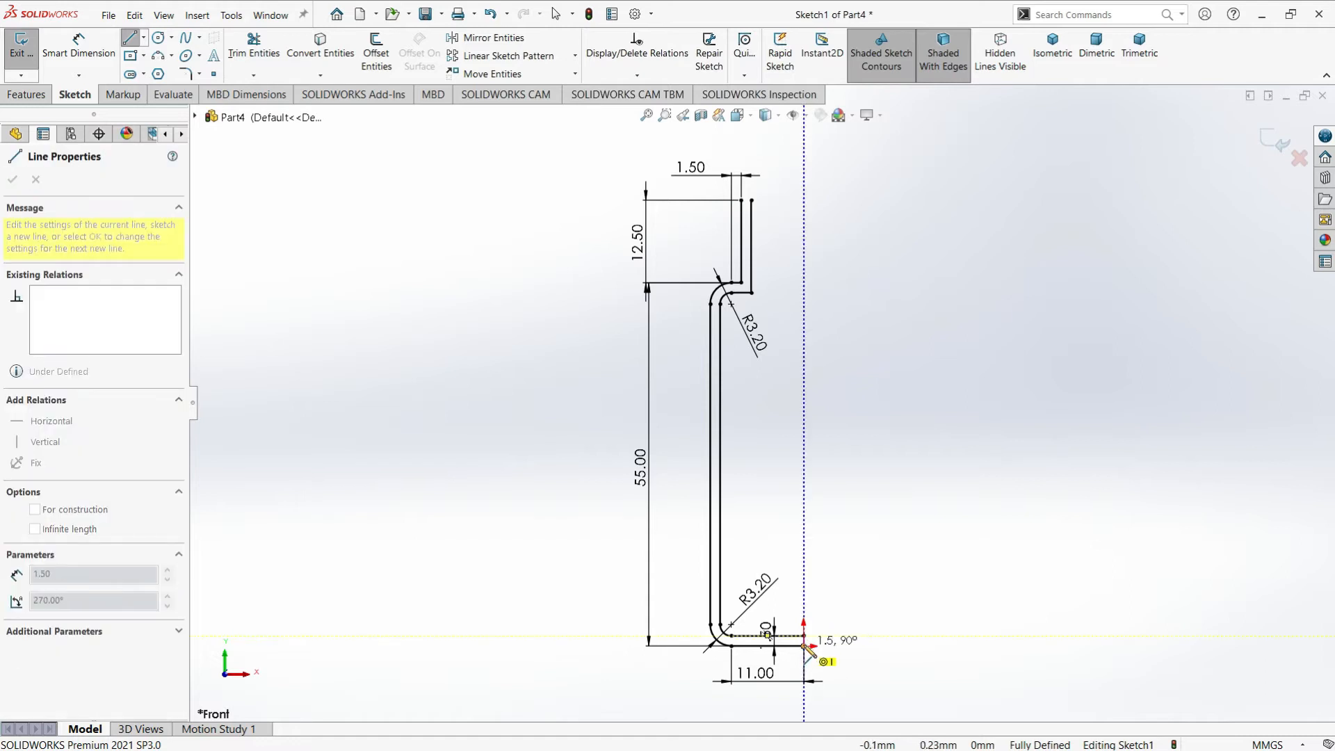
{"action": "left_click", "coordinate": [804, 646]}
Close the neck's open upper end with a three-point arc bulging upward between the two vertical lines' endpoints
{"action": "scroll", "coordinate": [725, 171], "scroll_direction": "down", "scroll_amount": 4}
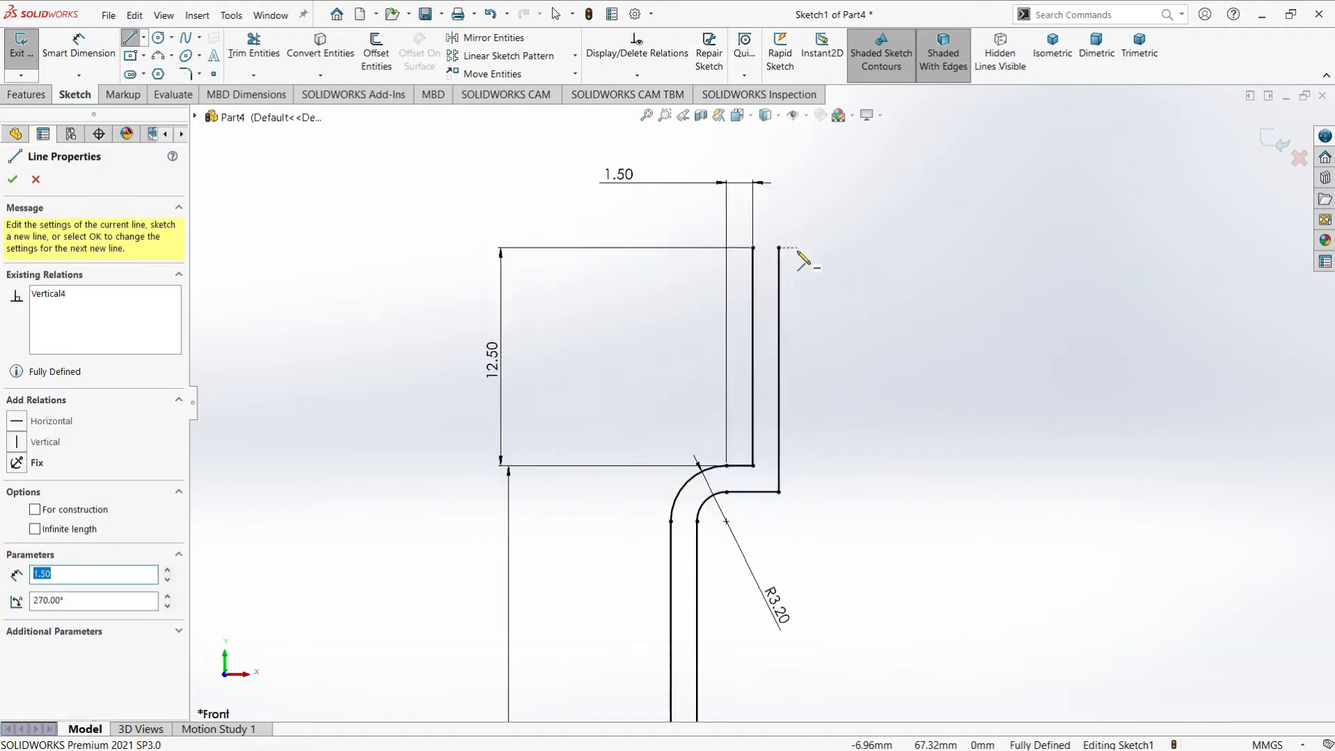
{"action": "scroll", "coordinate": [804, 212], "scroll_direction": "down", "scroll_amount": 2}
{"action": "left_click", "coordinate": [164, 60]}
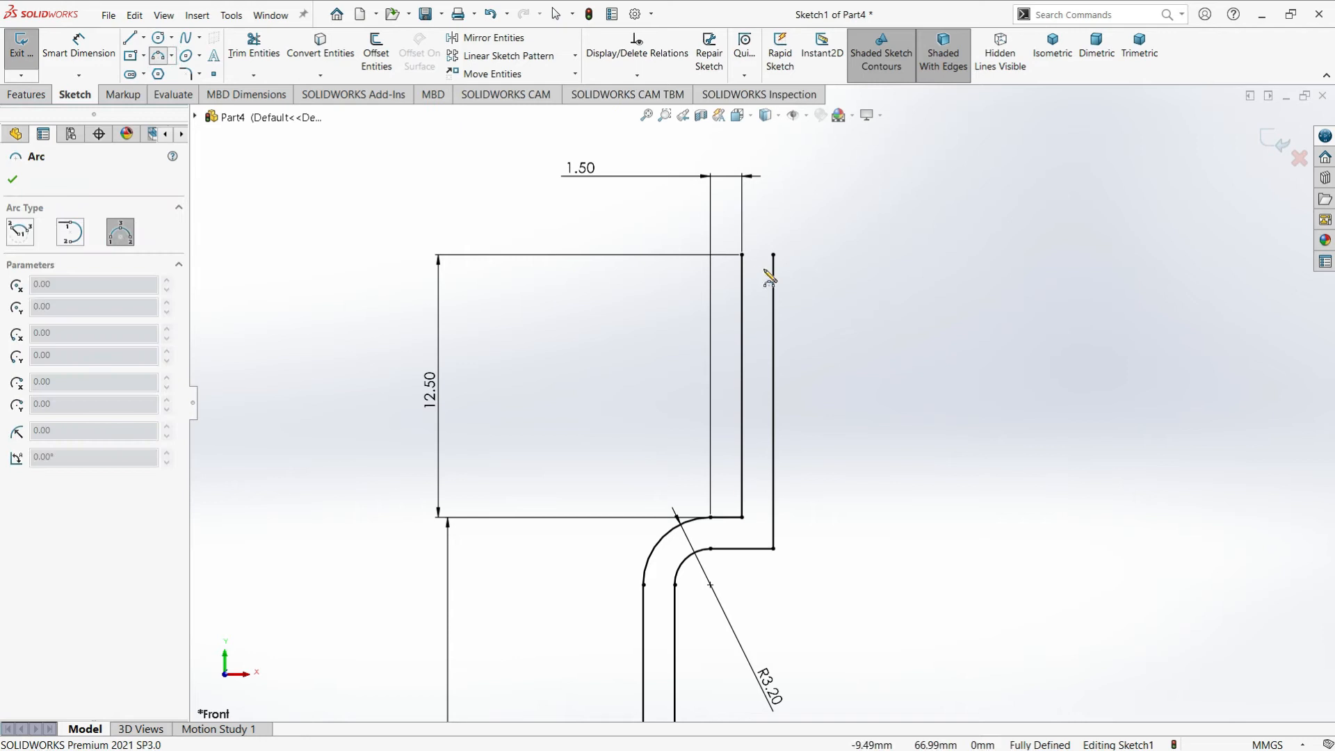
{"action": "left_click", "coordinate": [742, 255]}
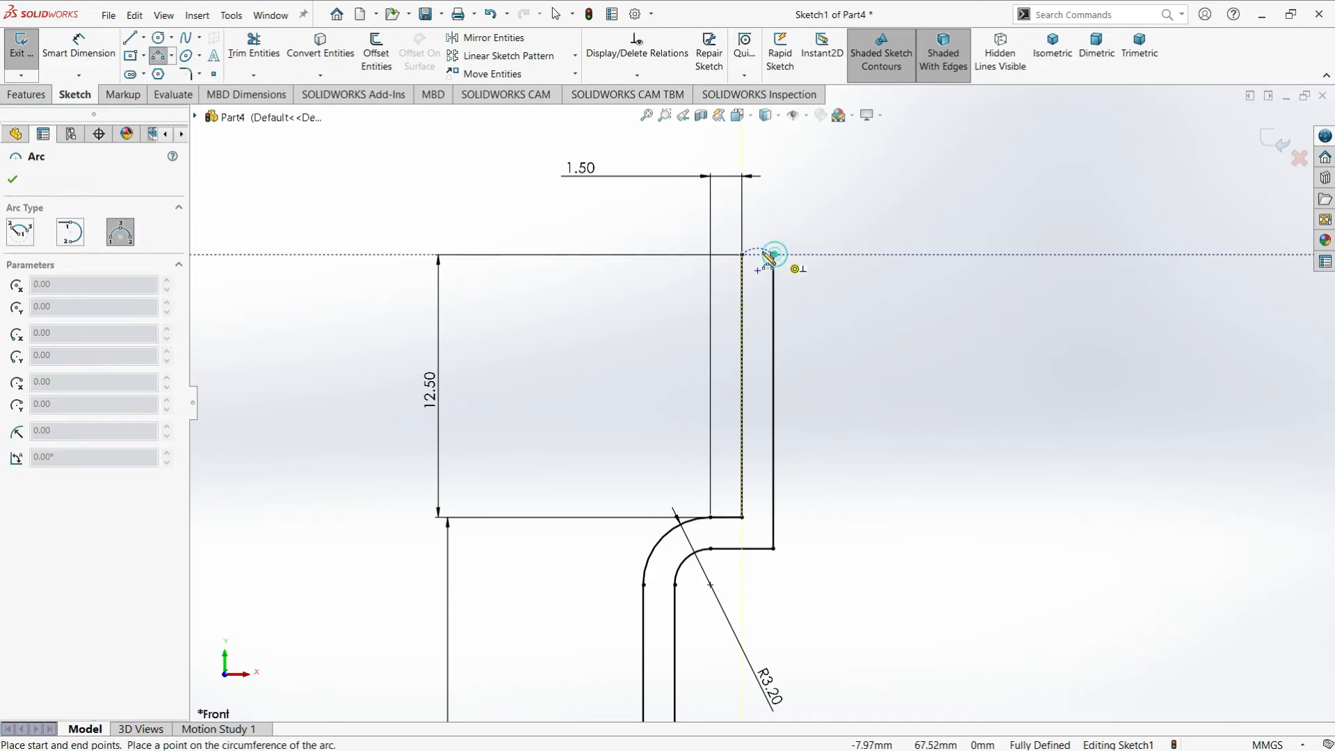
{"action": "left_click", "coordinate": [773, 255]}
{"action": "left_click", "coordinate": [758, 248]}
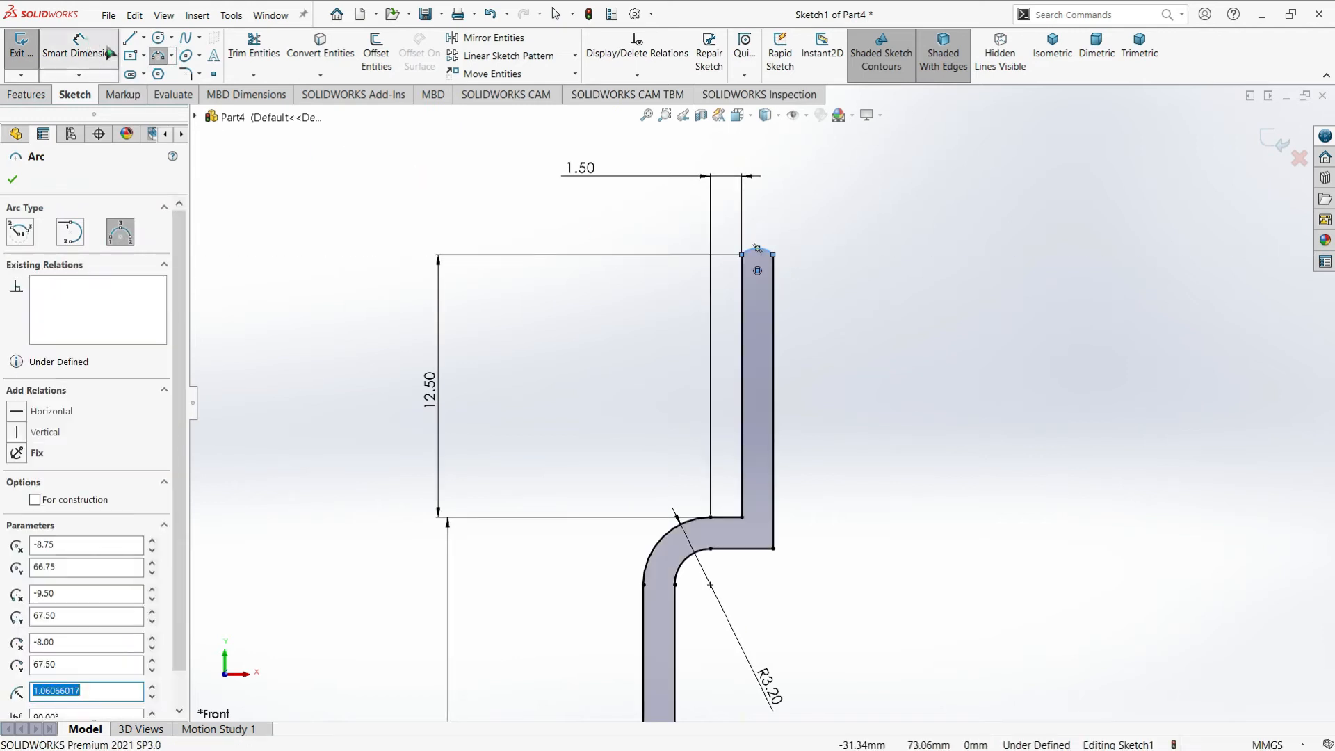
Dimension the arc at the neck's upper end with a radius of 1.2 mm
{"action": "left_click", "coordinate": [107, 51]}
{"action": "left_click", "coordinate": [768, 251]}
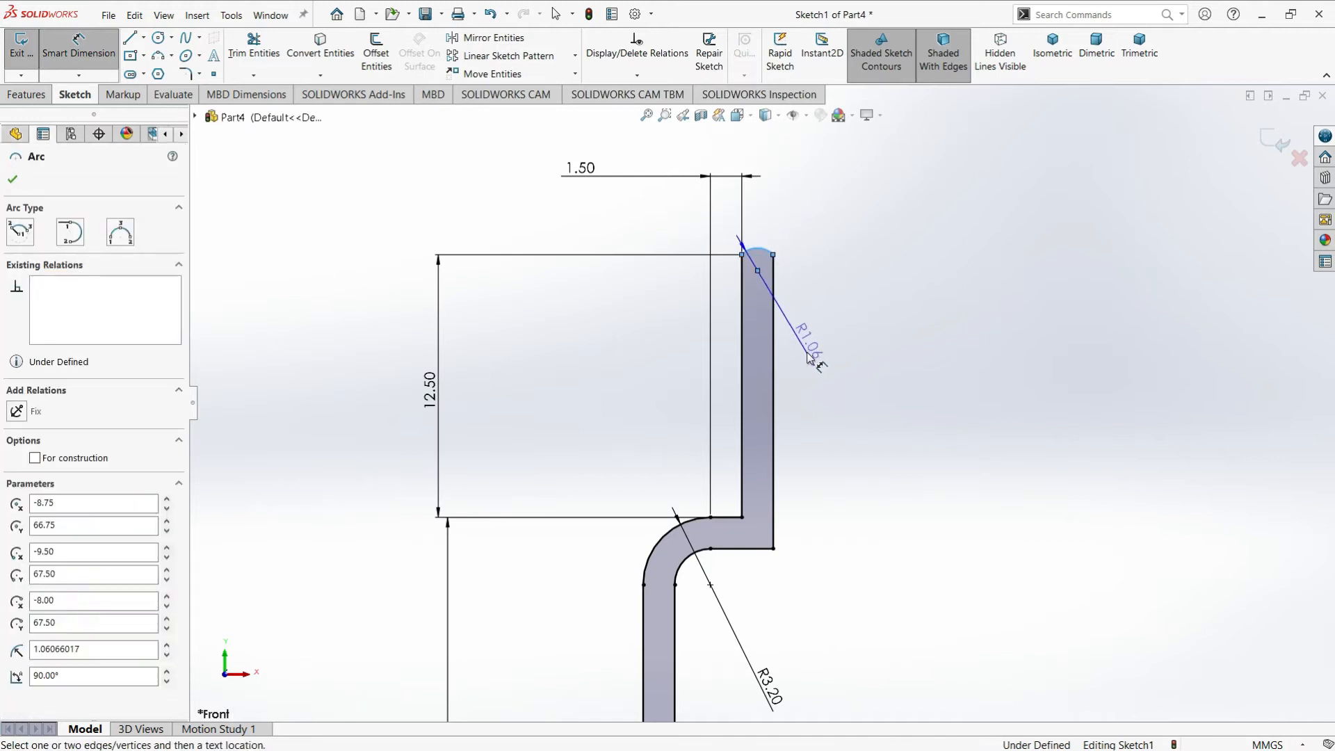
{"action": "left_click", "coordinate": [808, 358]}
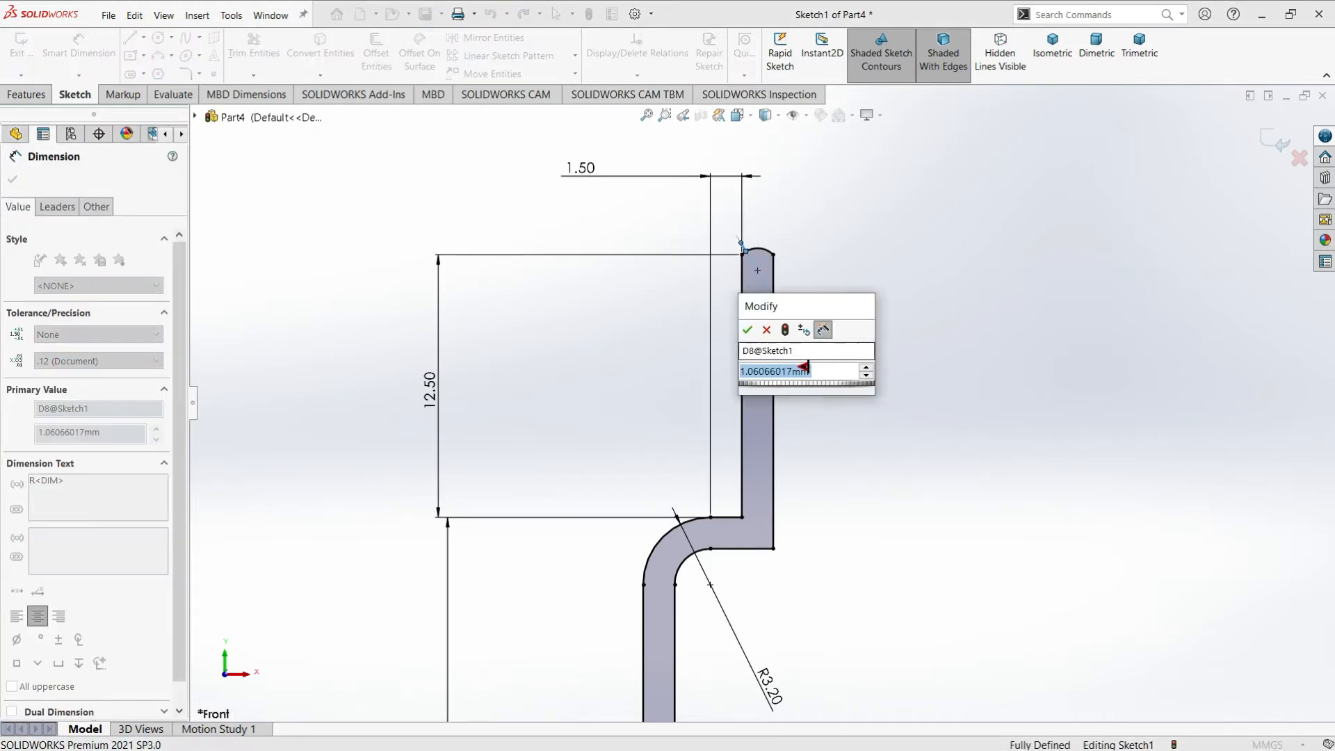
{"action": "type", "text": "1.2"}
{"action": "key", "text": "Return"}
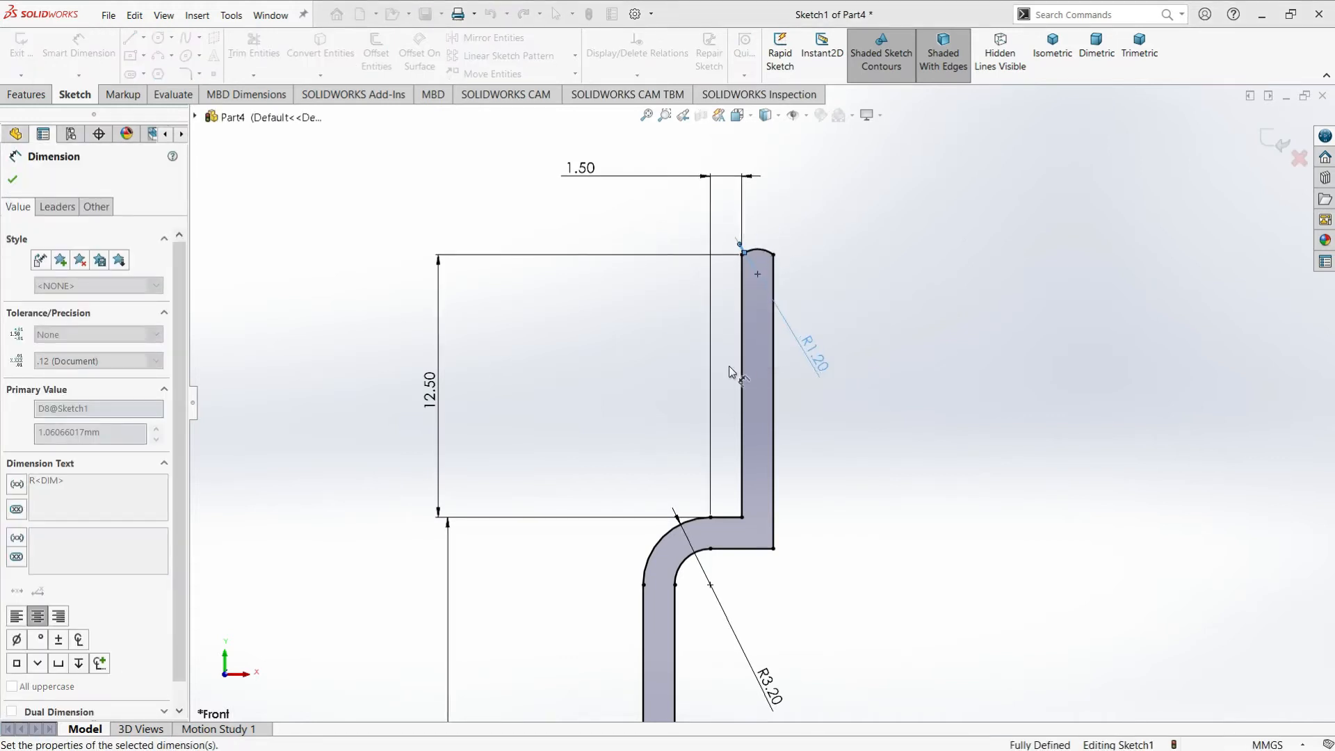
{"action": "left_click", "coordinate": [14, 181]}
Add a 1.5 mm sketch fillet to the inner corner where the neck's offset line meets the shoulder
{"action": "left_click", "coordinate": [187, 74]}
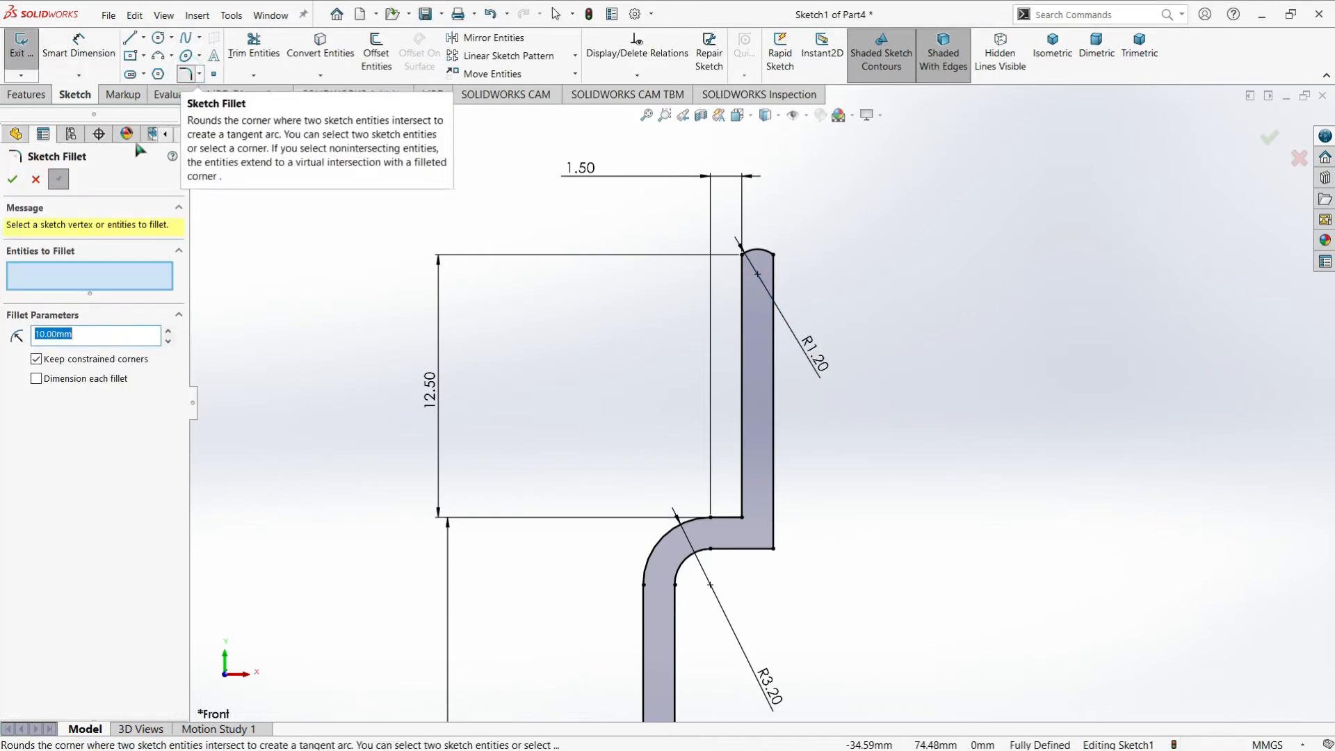
{"action": "type", "text": "1.5"}
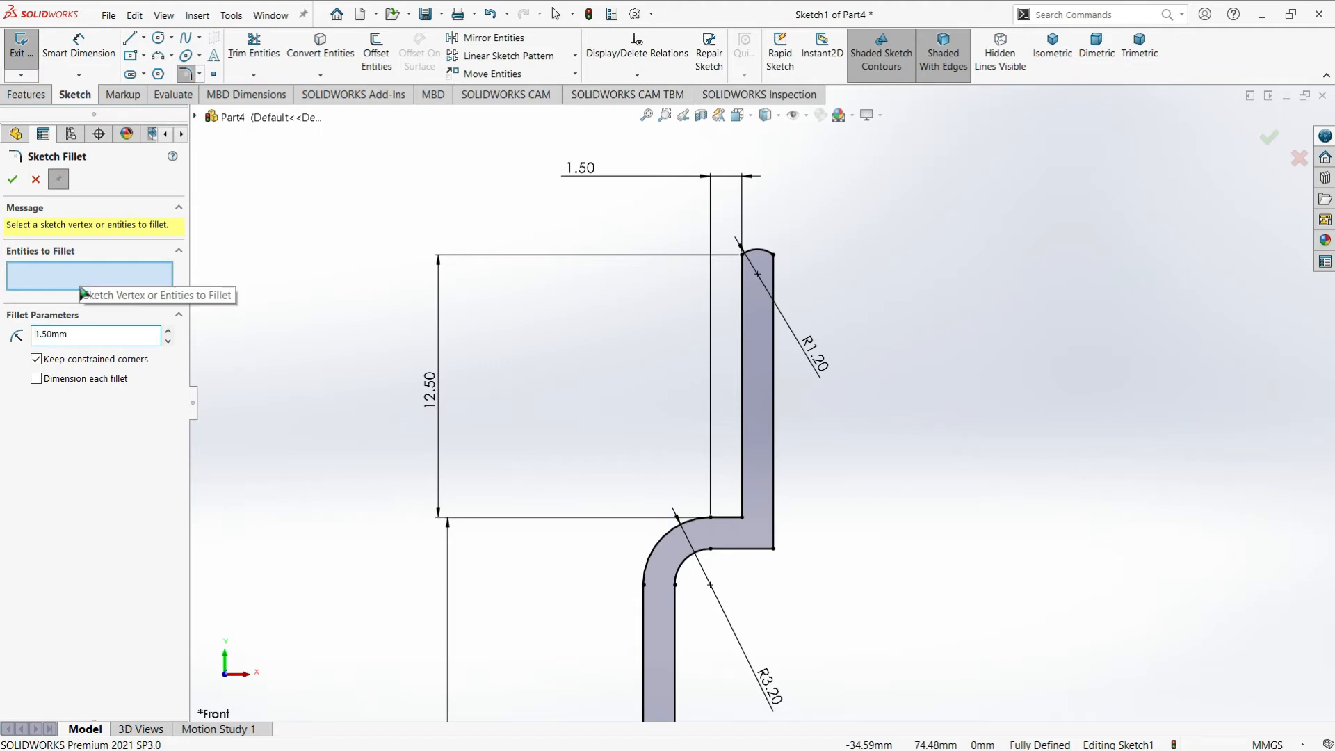
{"action": "left_click", "coordinate": [773, 550]}
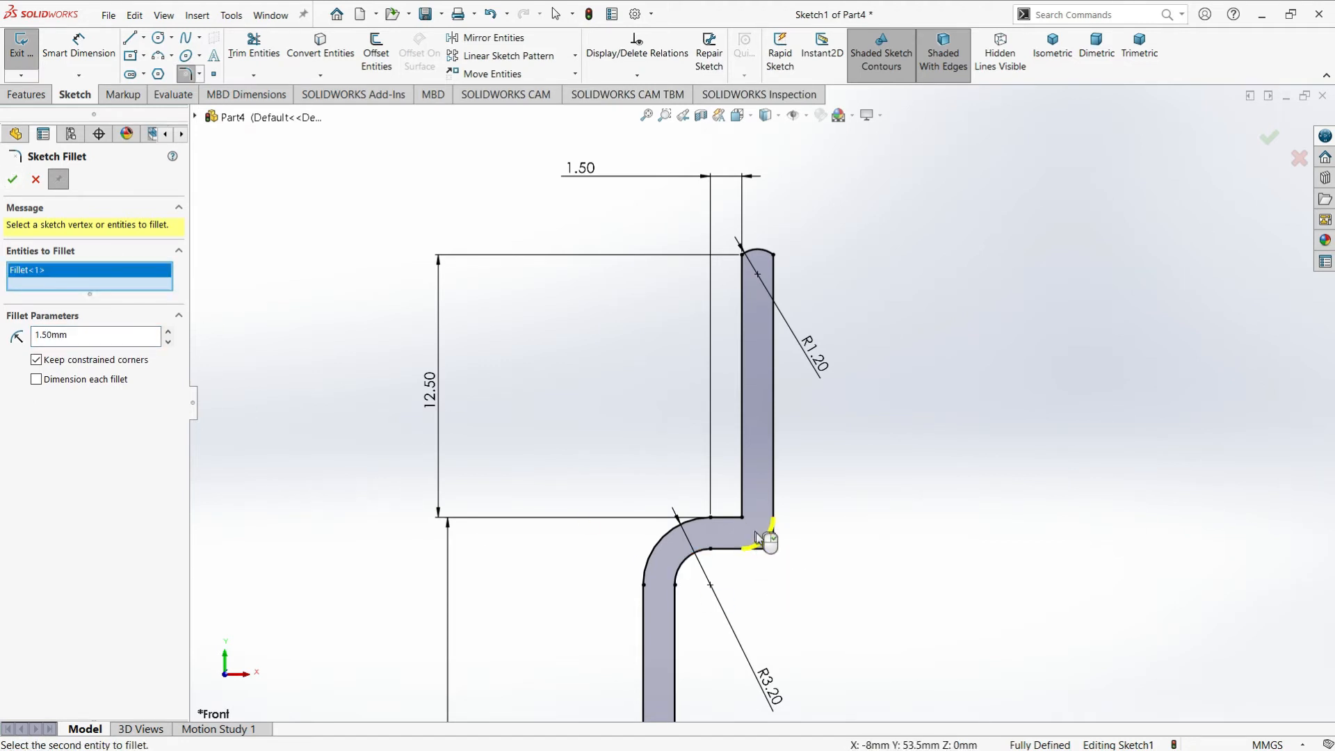
{"action": "left_click", "coordinate": [13, 181]}
{"action": "left_click", "coordinate": [13, 179]}
Draw a vertical centerline about 75 mm long upward from the origin, extending past the neck's upper end
{"action": "scroll", "coordinate": [785, 450], "scroll_direction": "up", "scroll_amount": 5}
{"action": "scroll", "coordinate": [844, 593], "scroll_direction": "up", "scroll_amount": 2}
{"action": "scroll", "coordinate": [810, 451], "scroll_direction": "down", "scroll_amount": 4}
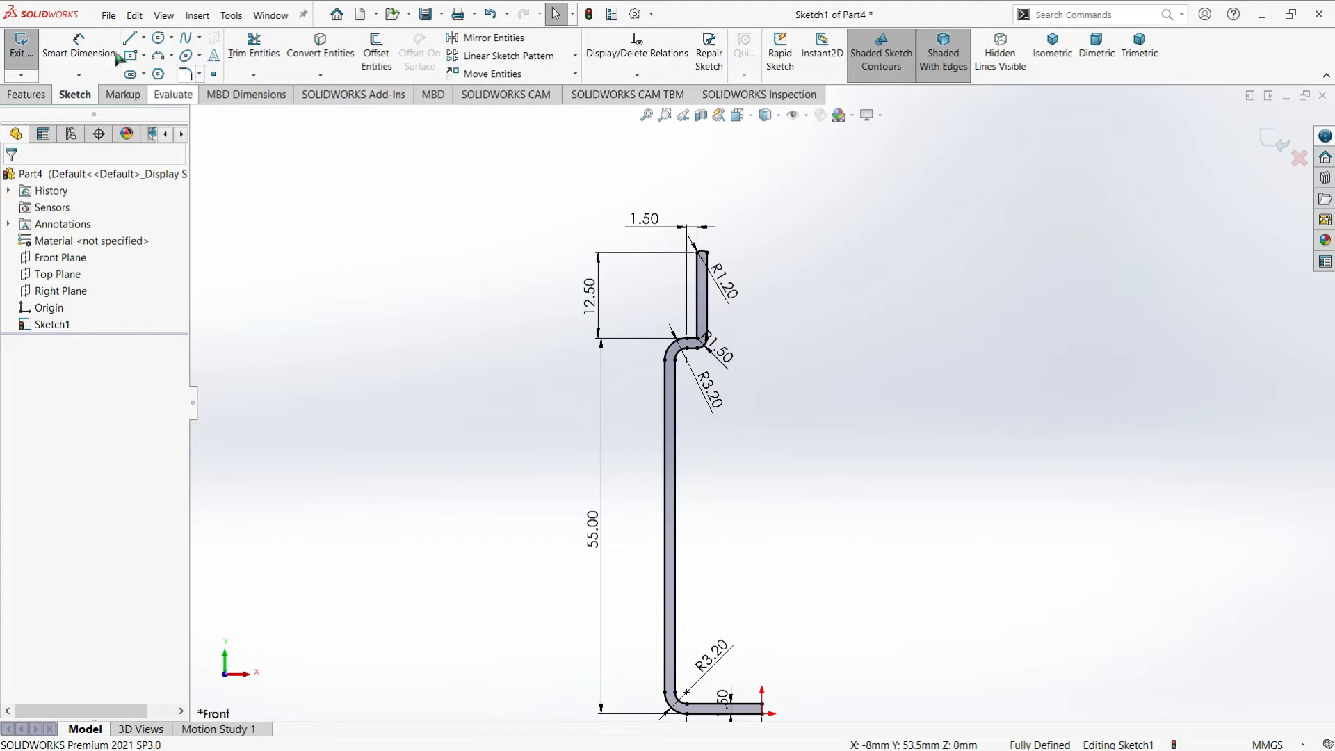
{"action": "left_click", "coordinate": [144, 38]}
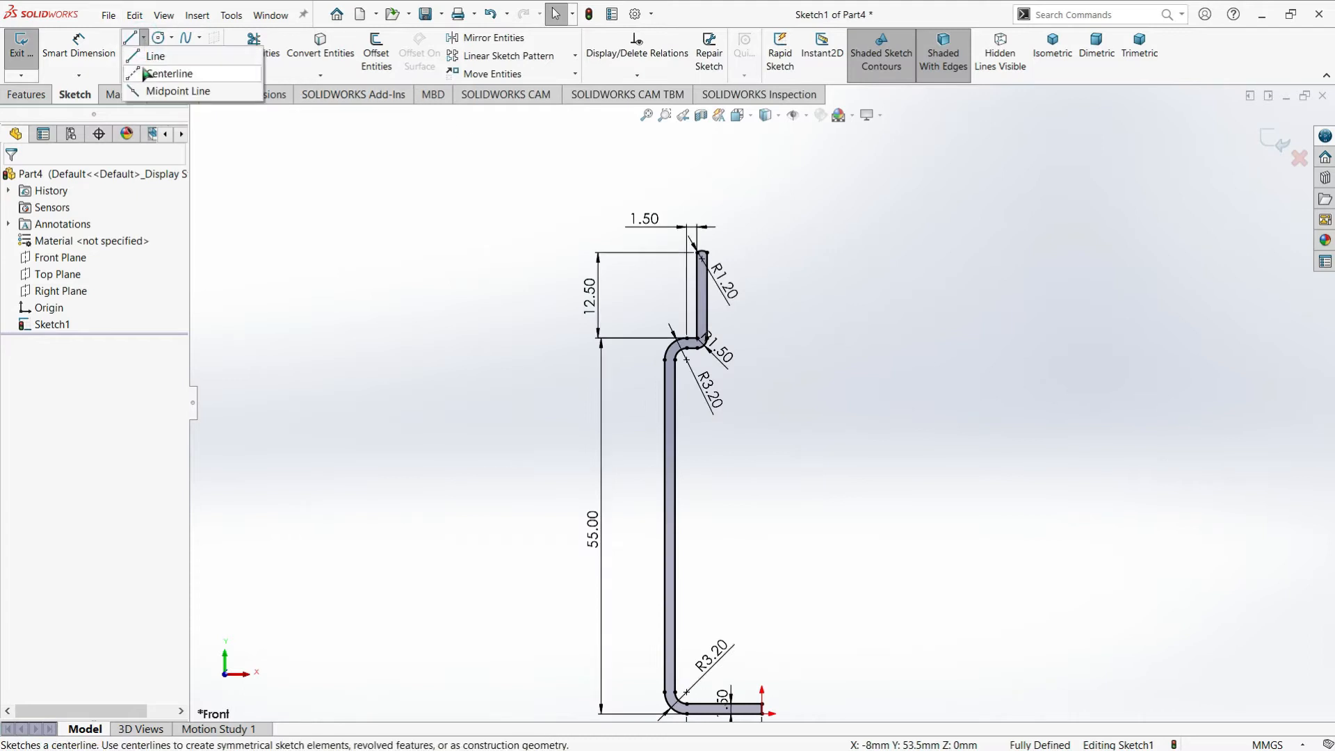
{"action": "left_click", "coordinate": [146, 69]}
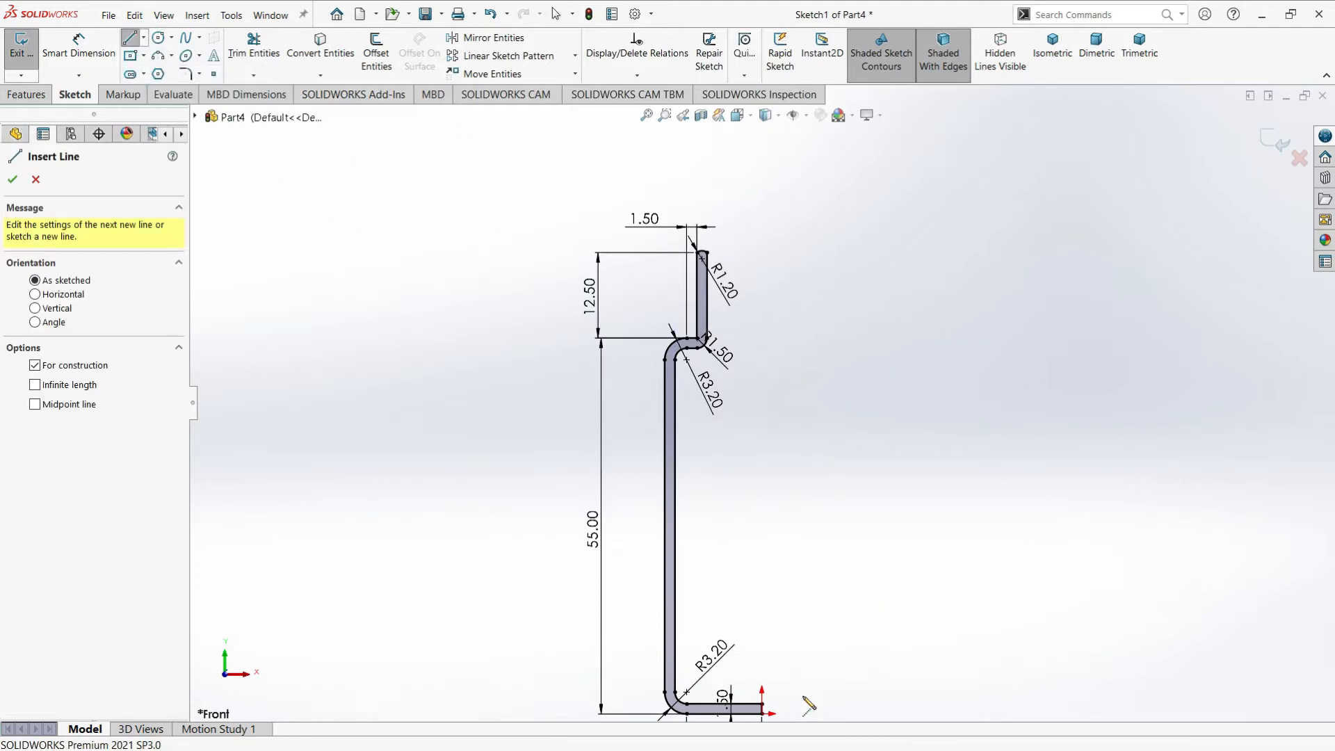
{"action": "left_click", "coordinate": [762, 714]}
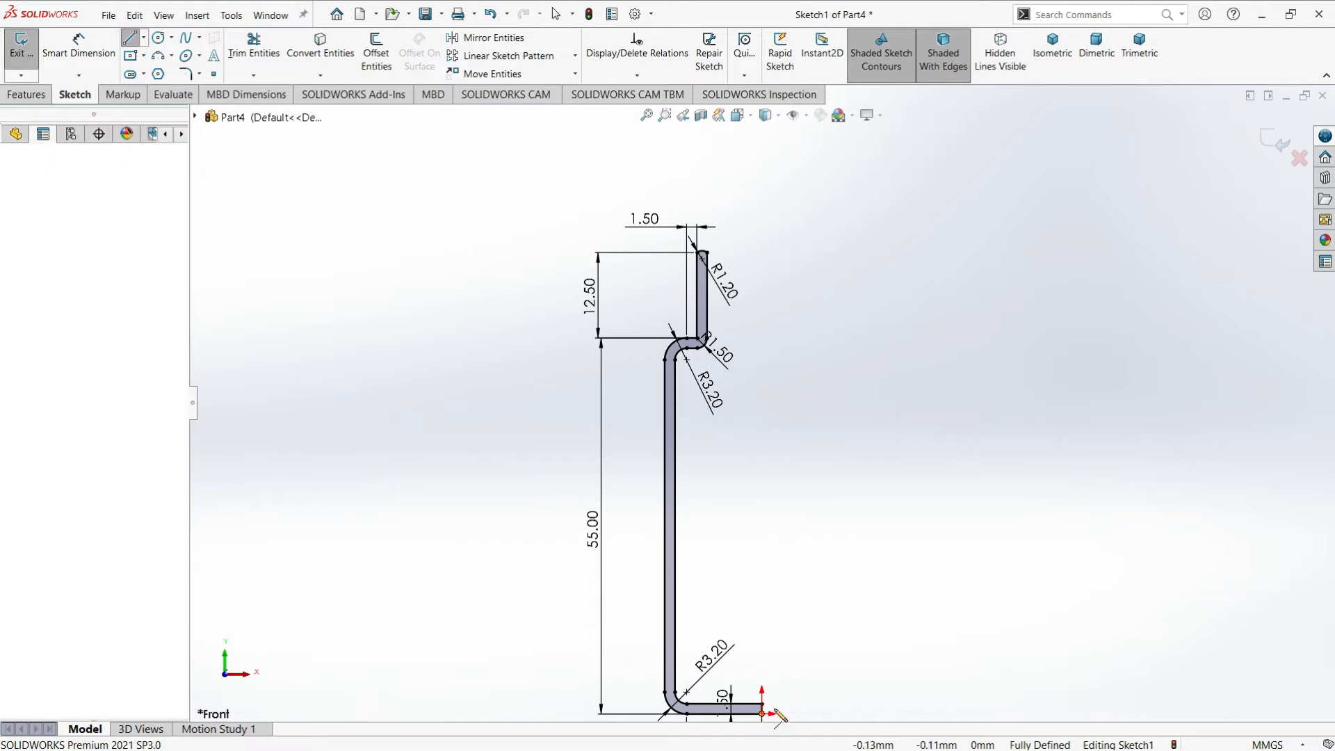
{"action": "left_click", "coordinate": [762, 201]}
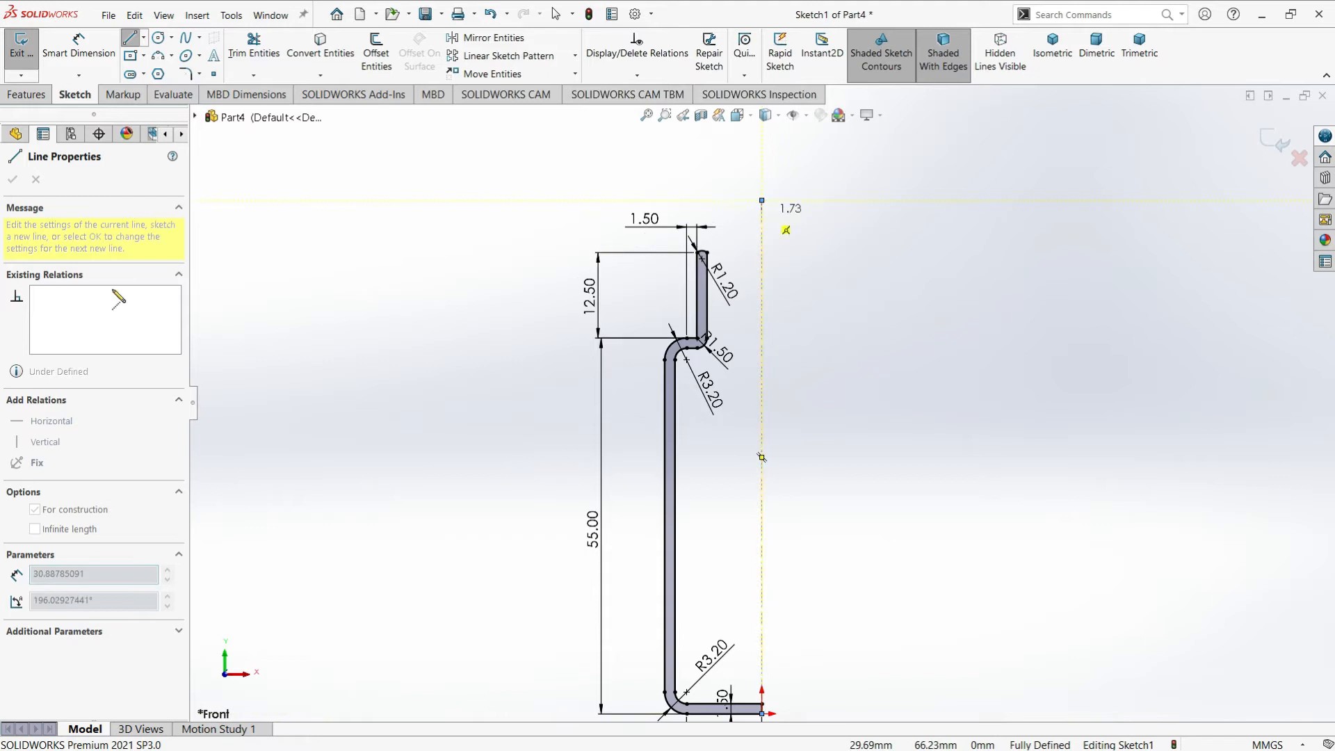
{"action": "left_click", "coordinate": [130, 43]}
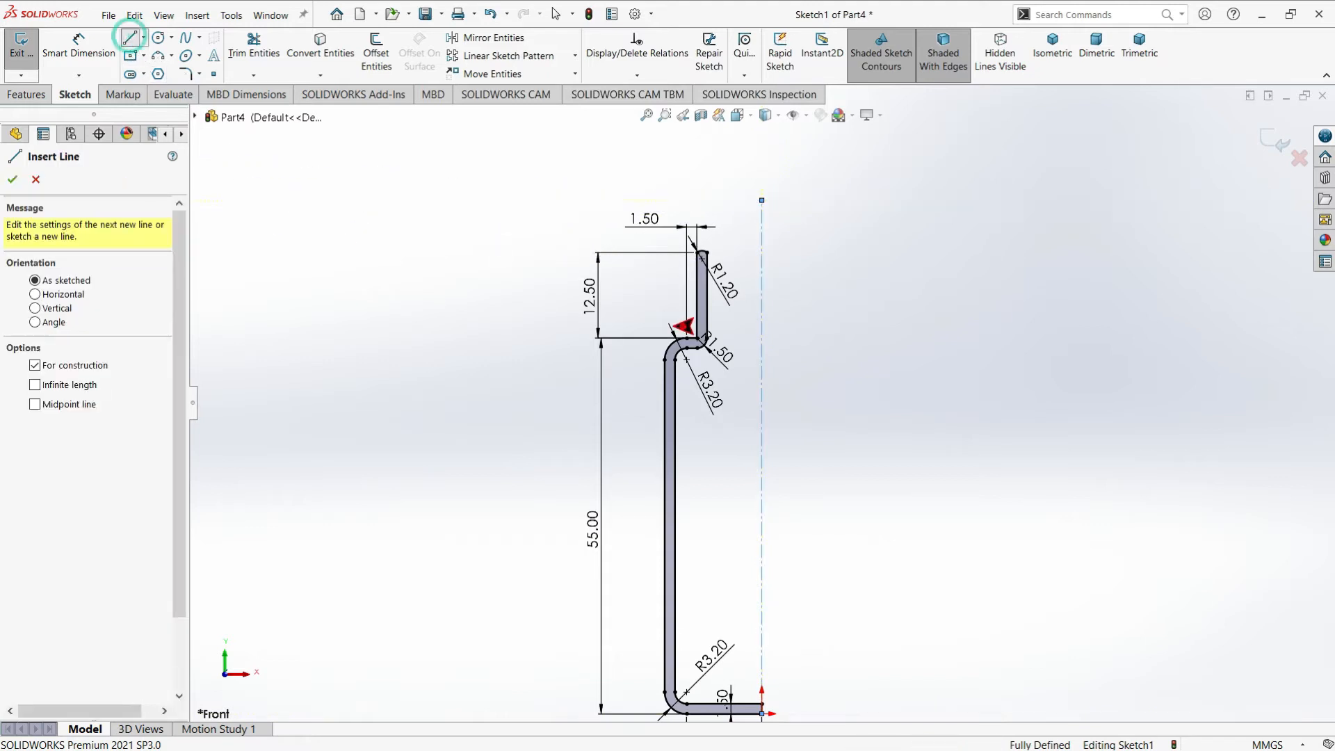
{"action": "left_click", "coordinate": [130, 38]}
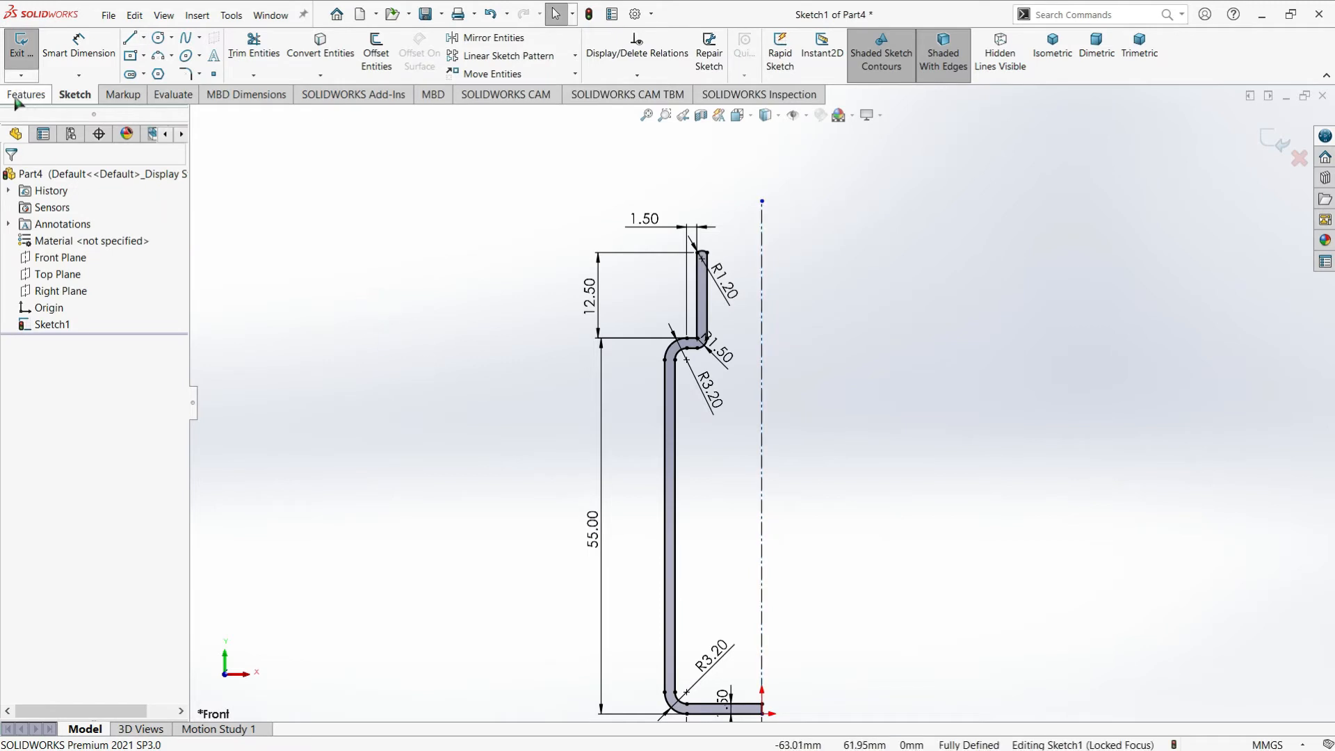
Finish the sketch and revolve the bottle's half profile 360 degrees about the vertical centerline
{"action": "left_click", "coordinate": [21, 49]}
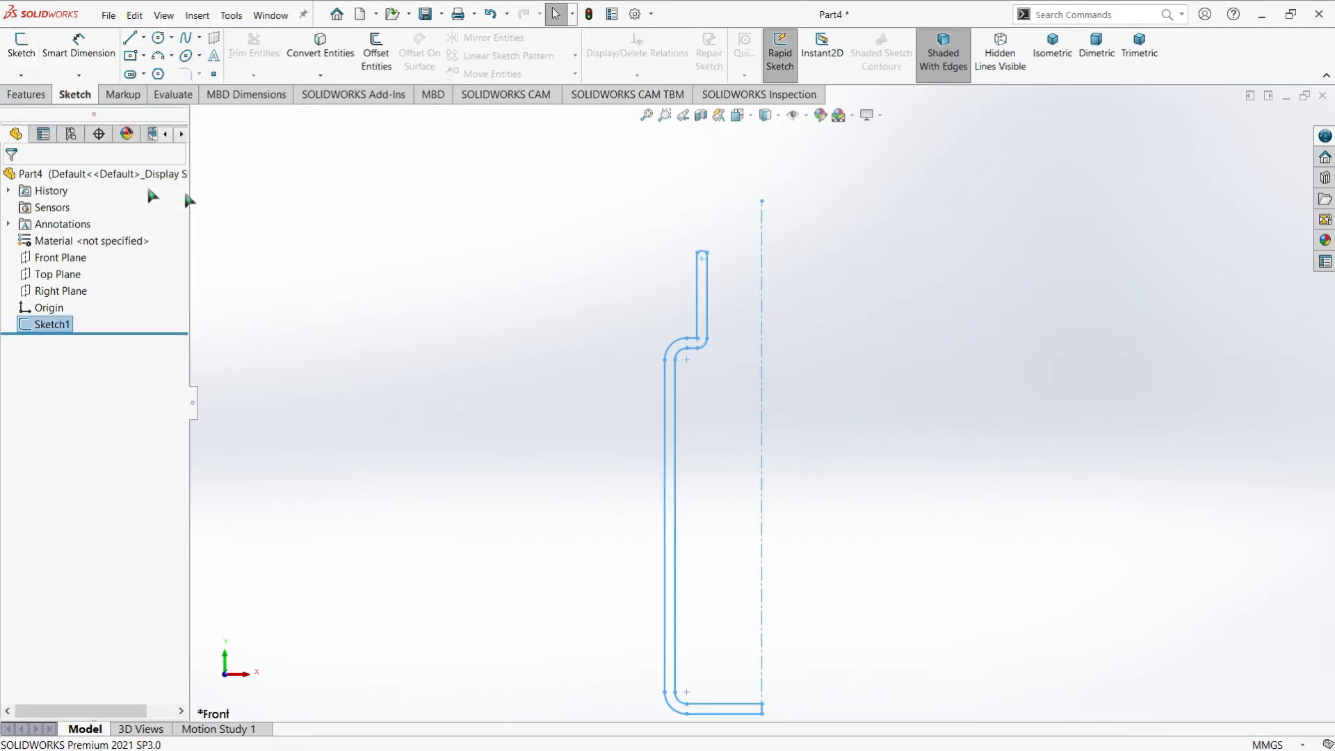
{"action": "mouse_move", "coordinate": [640, 333]}
{"action": "middle_mouse_down"}
{"action": "mouse_move", "coordinate": [885, 357]}
{"action": "mouse_move", "coordinate": [867, 480]}
{"action": "mouse_move", "coordinate": [855, 480]}
{"action": "middle_mouse_up"}
{"action": "left_click", "coordinate": [52, 325]}
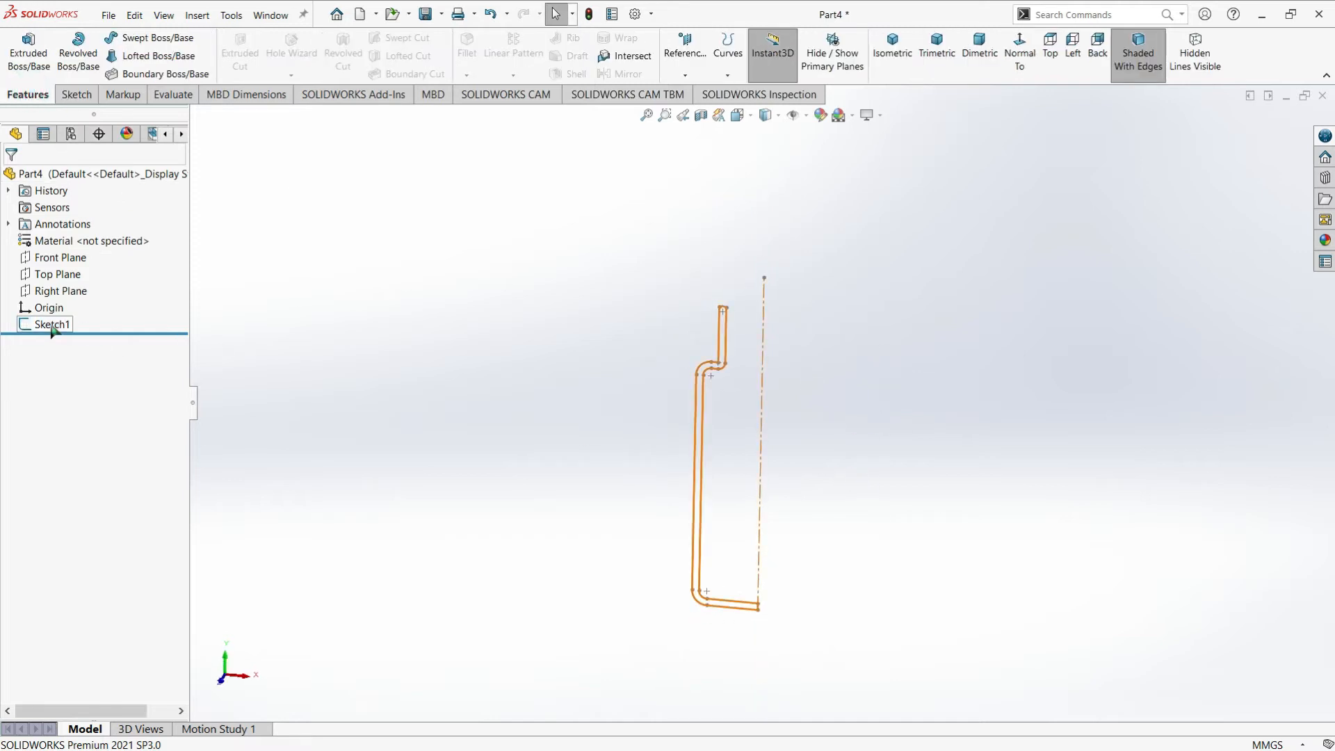
{"action": "left_click", "coordinate": [52, 326]}
{"action": "left_click", "coordinate": [78, 53]}
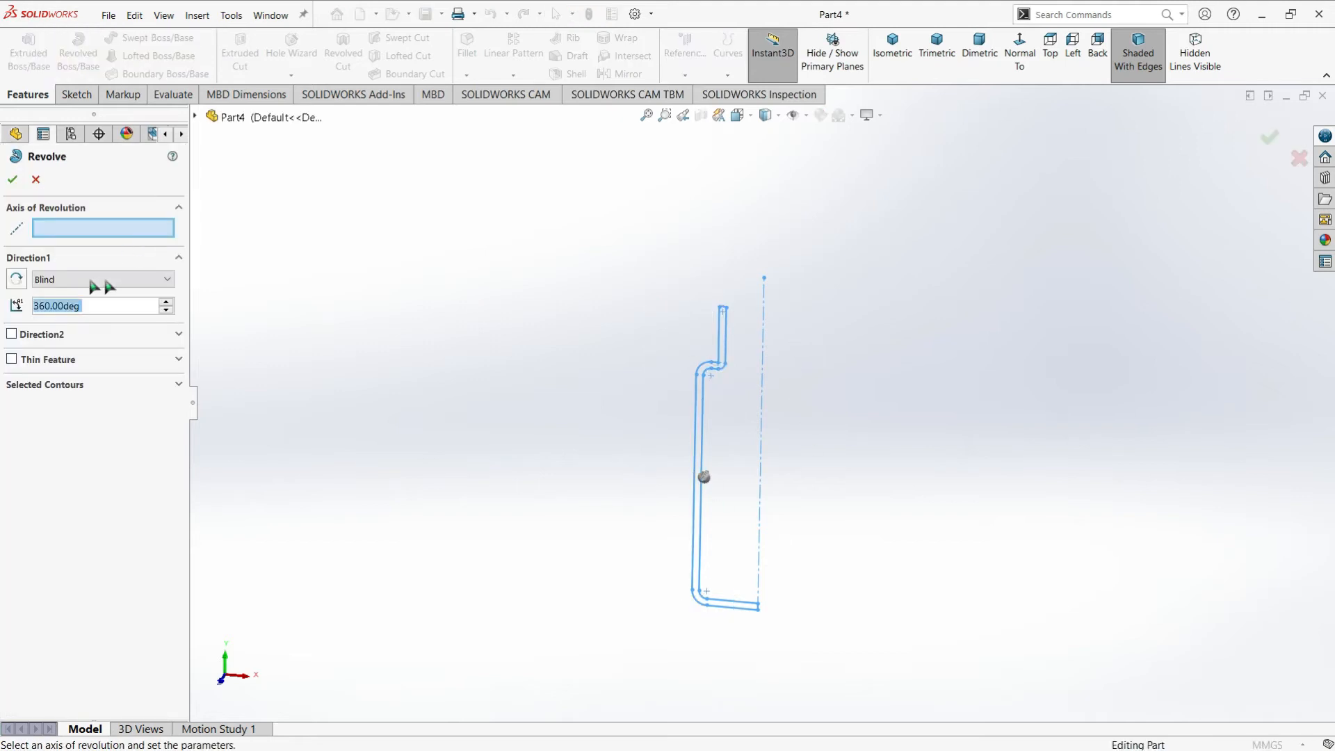
{"action": "left_click", "coordinate": [69, 230]}
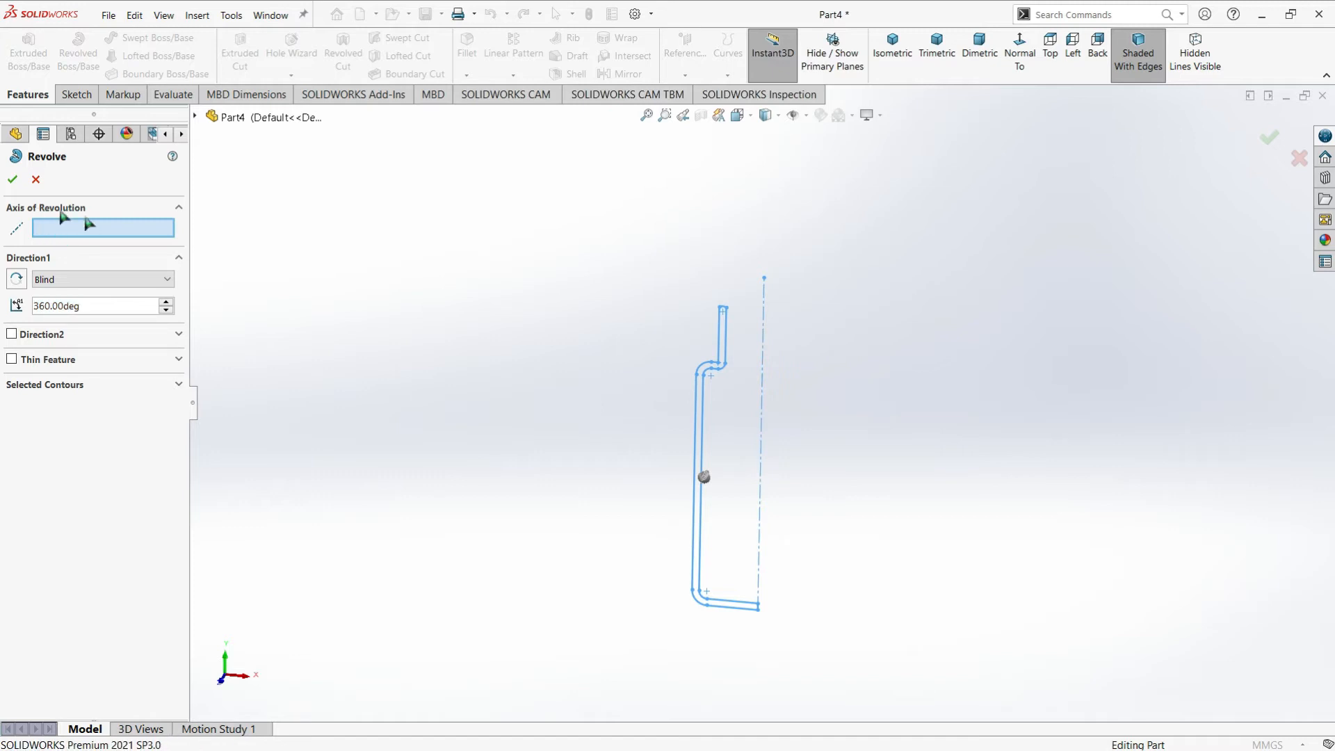
{"action": "left_click", "coordinate": [760, 487]}
{"action": "mouse_move", "coordinate": [816, 462]}
{"action": "middle_mouse_down"}
{"action": "mouse_move", "coordinate": [853, 318]}
{"action": "mouse_move", "coordinate": [827, 475]}
{"action": "middle_mouse_up"}
{"action": "middle_click_drag", "start_coordinate": [787, 389], "coordinate": [846, 406]}
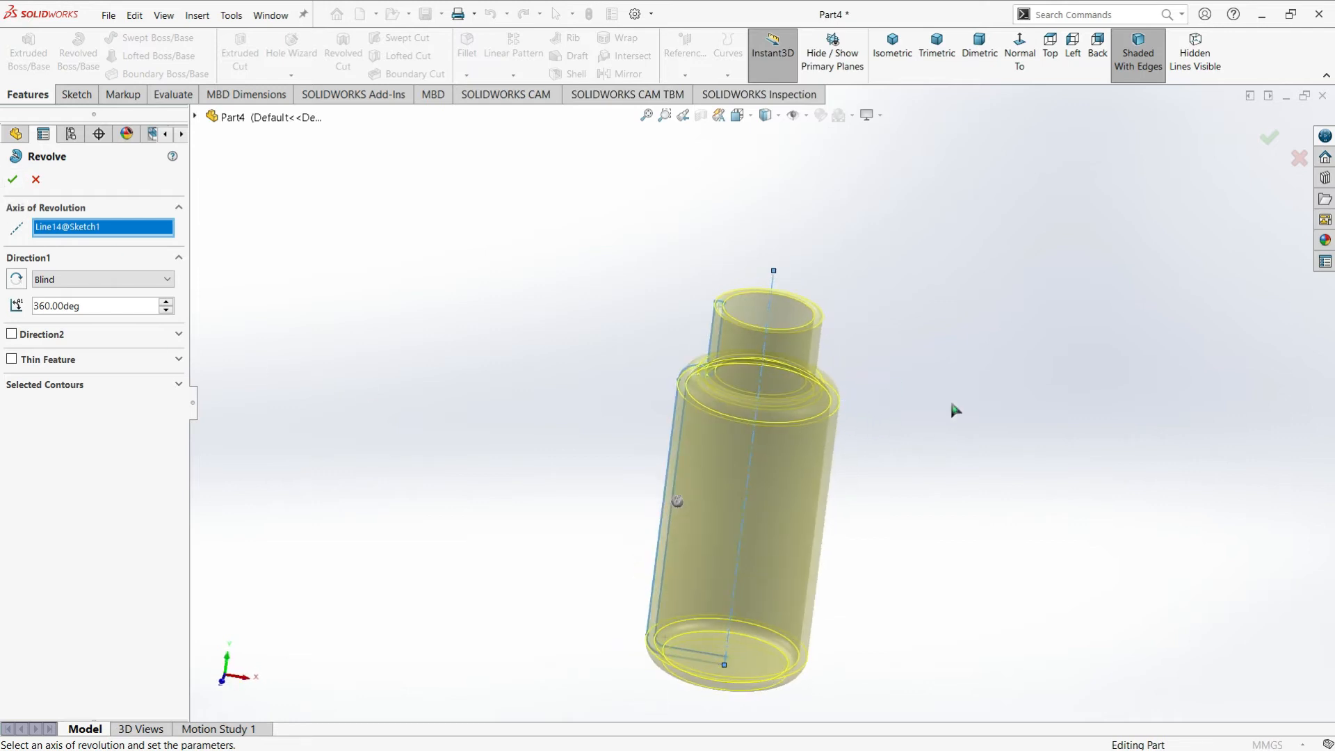
{"action": "left_click", "coordinate": [14, 180]}
{"action": "middle_click_drag", "start_coordinate": [892, 414], "coordinate": [785, 501]}
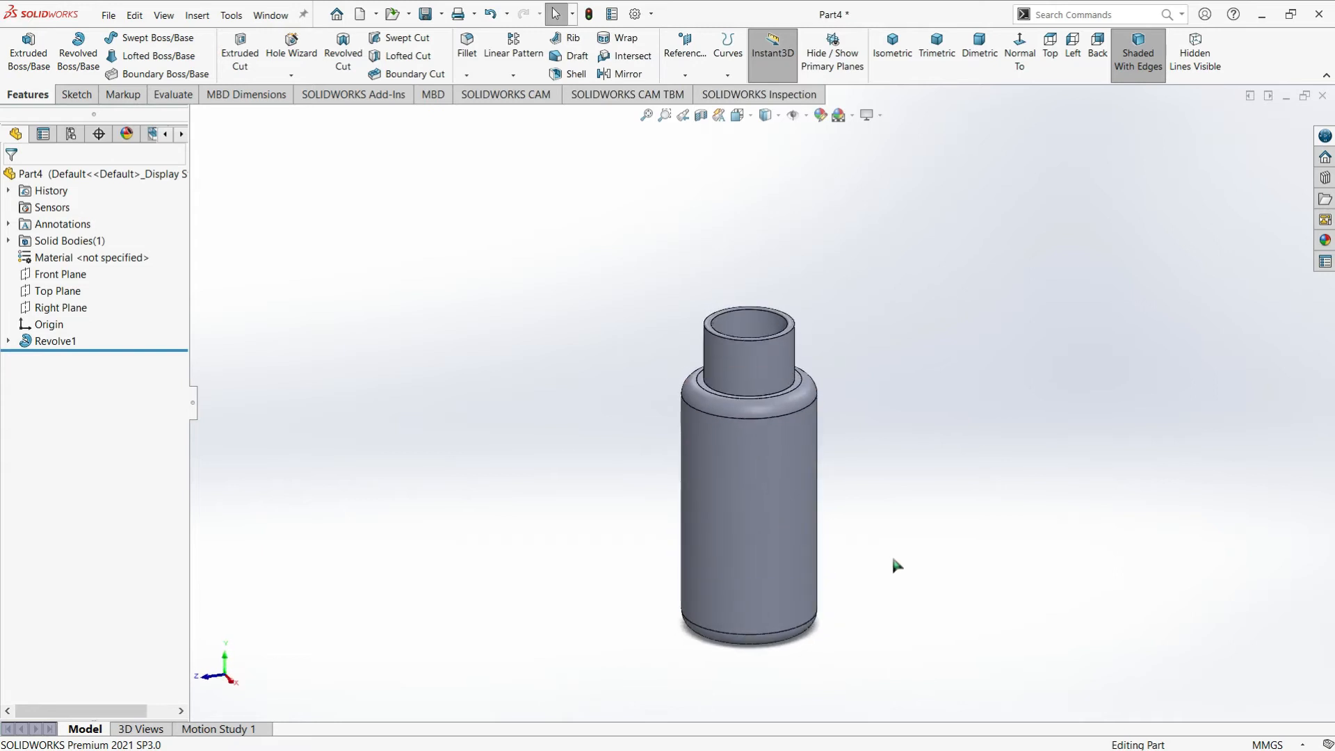
{"action": "middle_click_drag", "start_coordinate": [844, 549], "coordinate": [736, 403]}
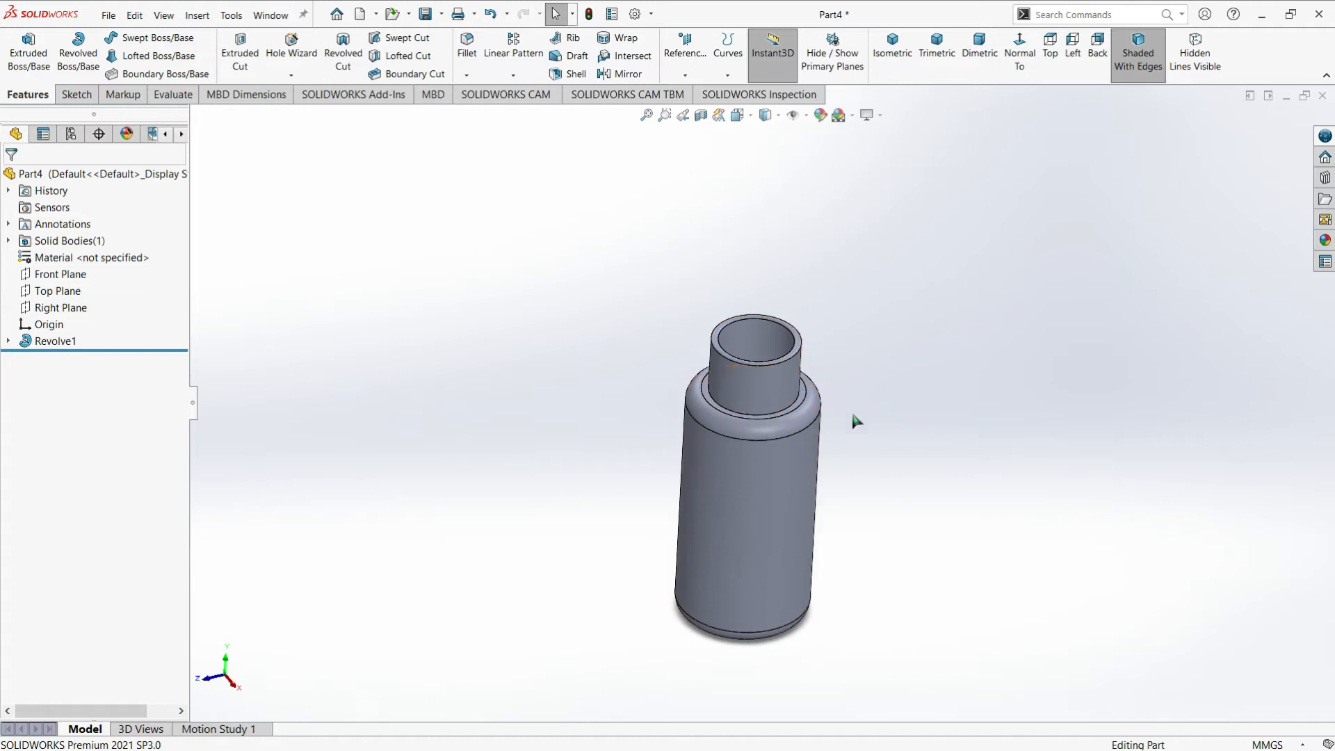
{"action": "middle_click_drag", "start_coordinate": [836, 360], "coordinate": [742, 359]}
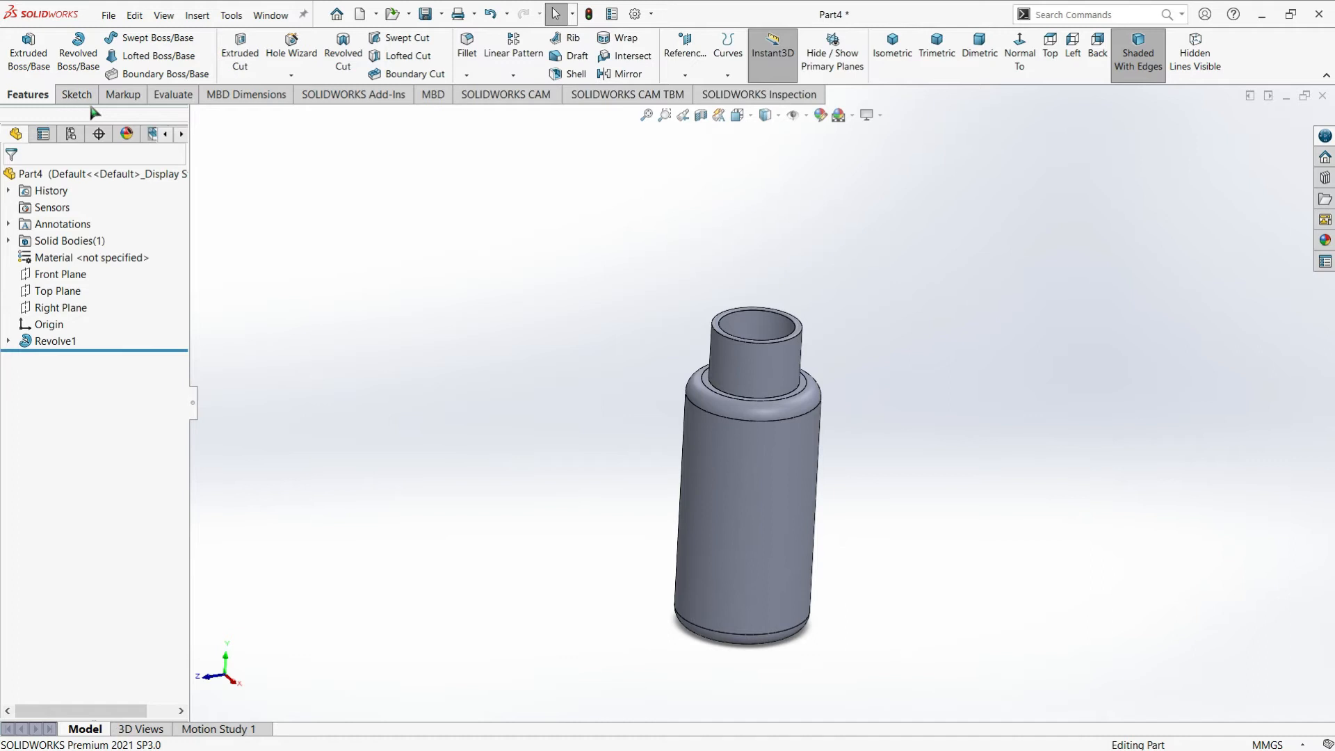
{"action": "left_click", "coordinate": [8, 341]}
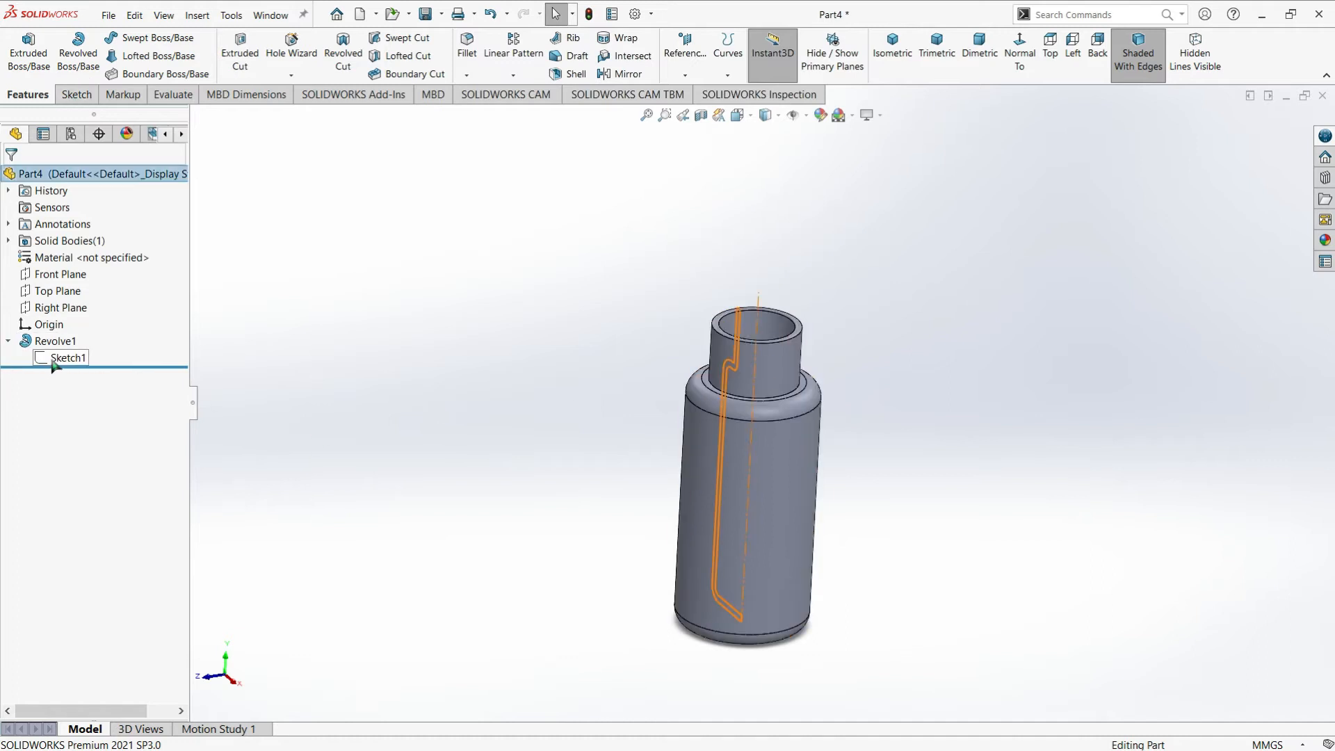
{"action": "left_click", "coordinate": [57, 356]}
{"action": "right_click", "coordinate": [59, 355]}
{"action": "left_click", "coordinate": [70, 311]}
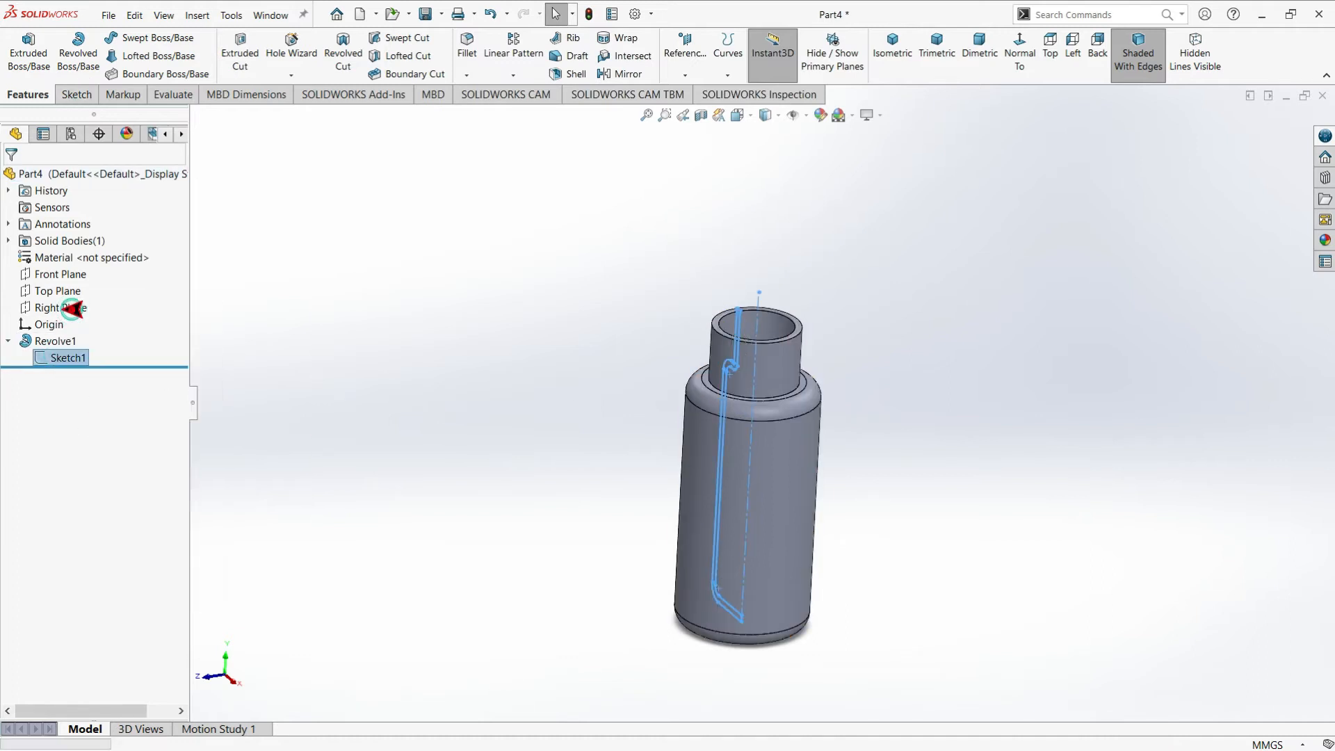
{"action": "left_click", "coordinate": [21, 45]}
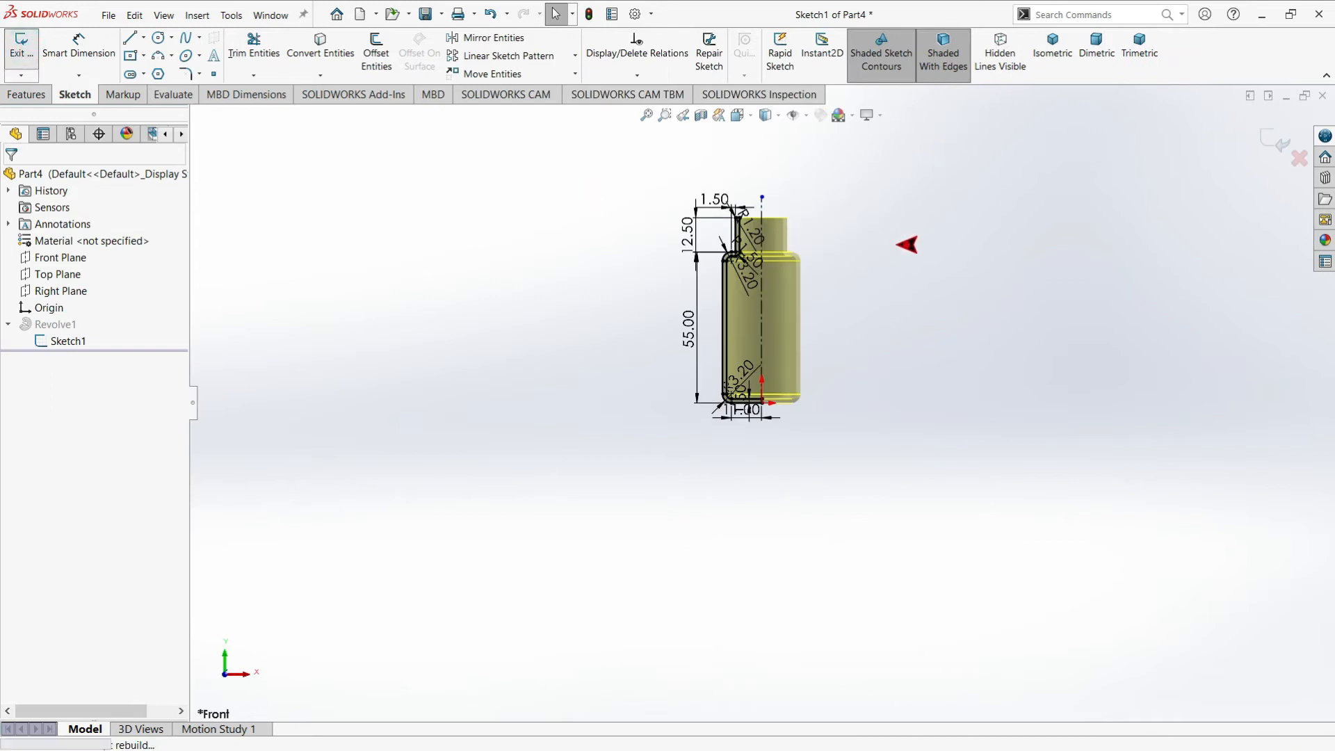
Show the bottle's revolved profile sketch in the model
{"action": "middle_click_drag", "start_coordinate": [833, 301], "coordinate": [821, 335]}
{"action": "scroll", "coordinate": [803, 233], "scroll_direction": "down", "scroll_amount": 2}
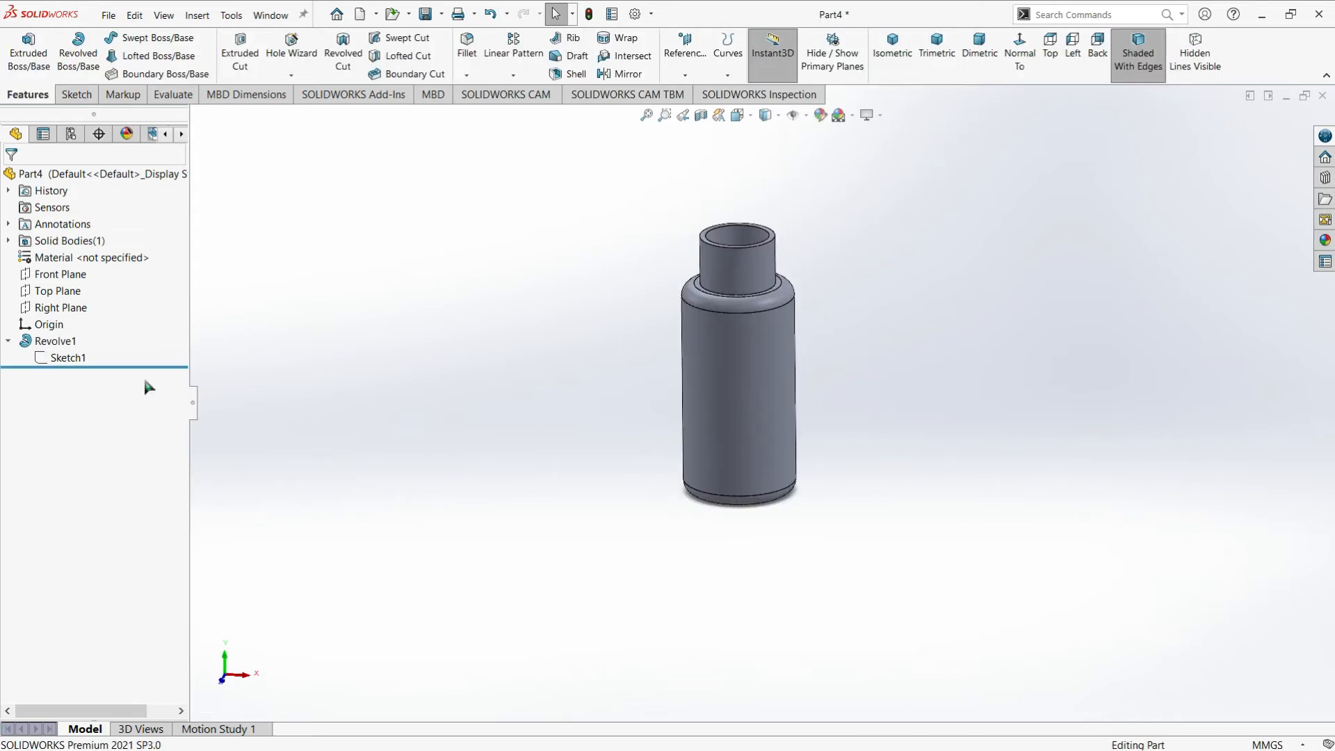
{"action": "right_click", "coordinate": [69, 360]}
{"action": "left_click", "coordinate": [90, 316]}
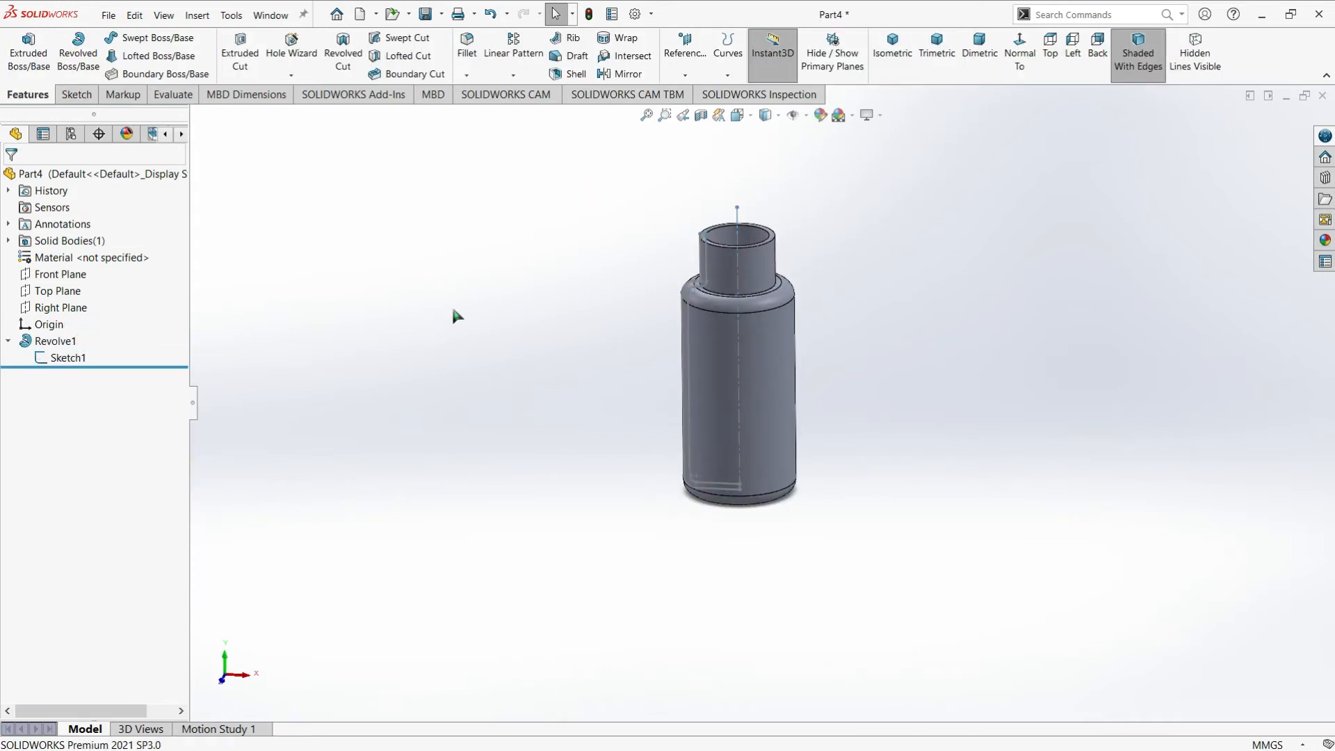
Start a sketch on the Front Plane and draw a circle about 1.2 mm in diameter just outside the neck's left edge
{"action": "left_click", "coordinate": [59, 274]}
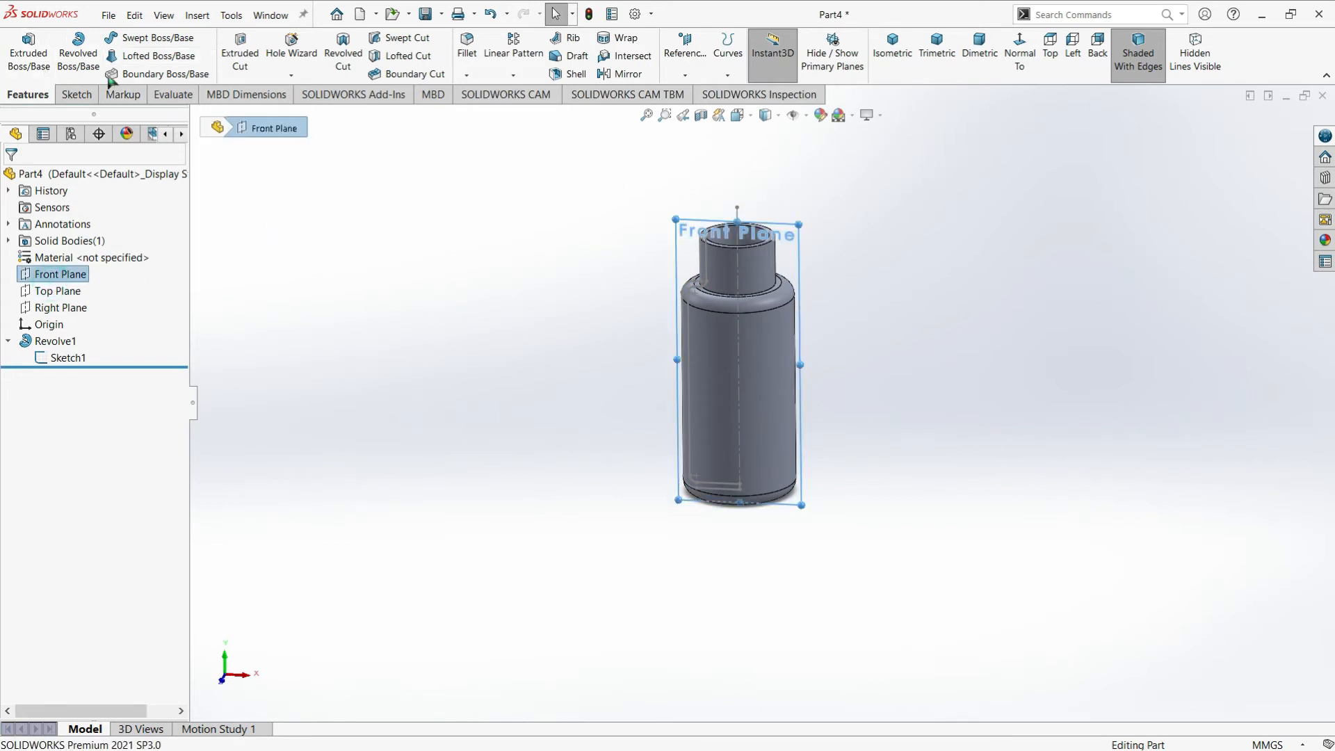
{"action": "left_click", "coordinate": [76, 95]}
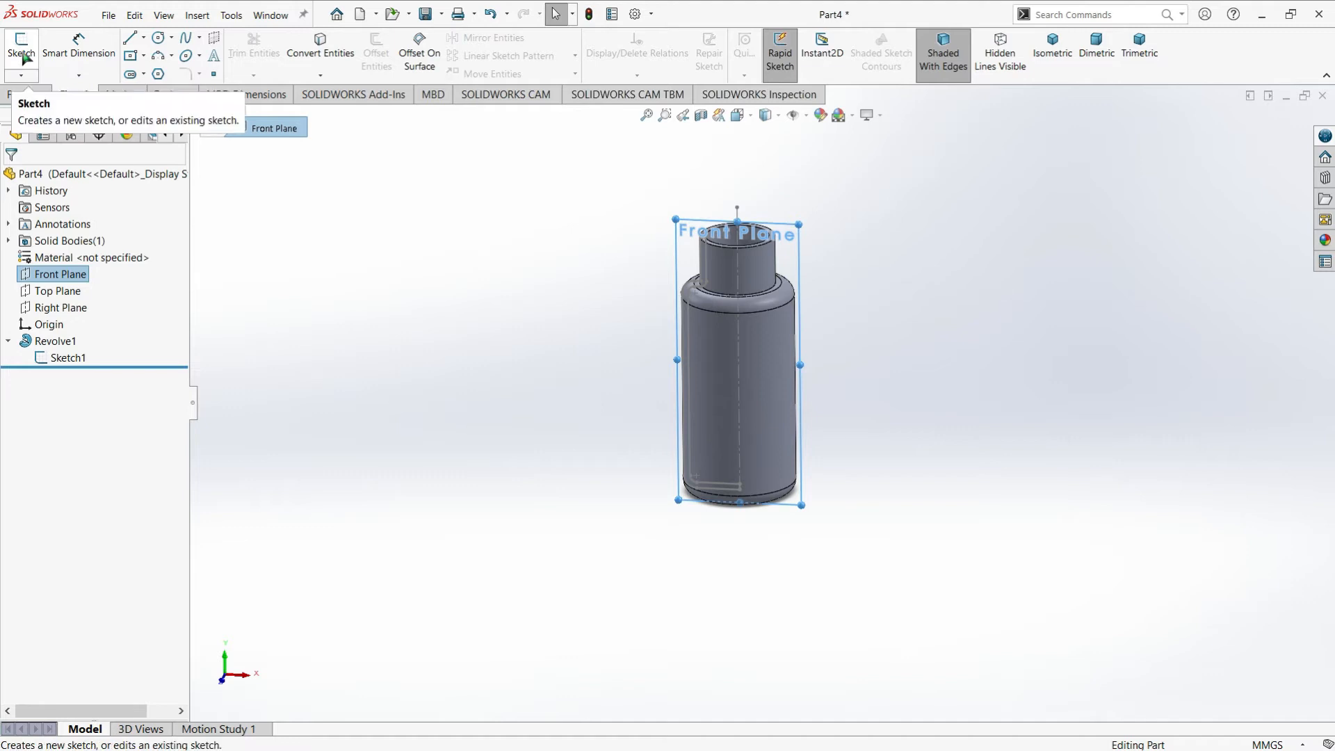
{"action": "left_click", "coordinate": [23, 55]}
{"action": "scroll", "coordinate": [704, 248], "scroll_direction": "down", "scroll_amount": 7}
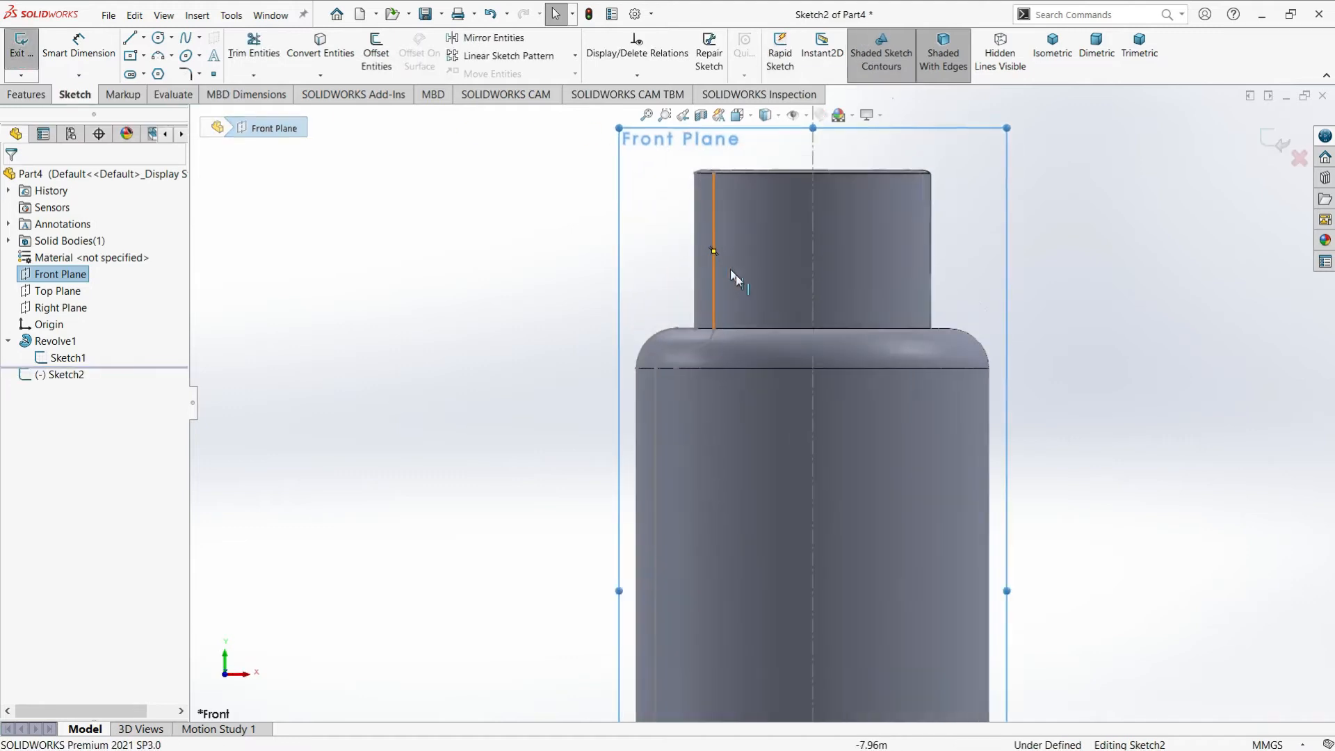
{"action": "left_click", "coordinate": [159, 37]}
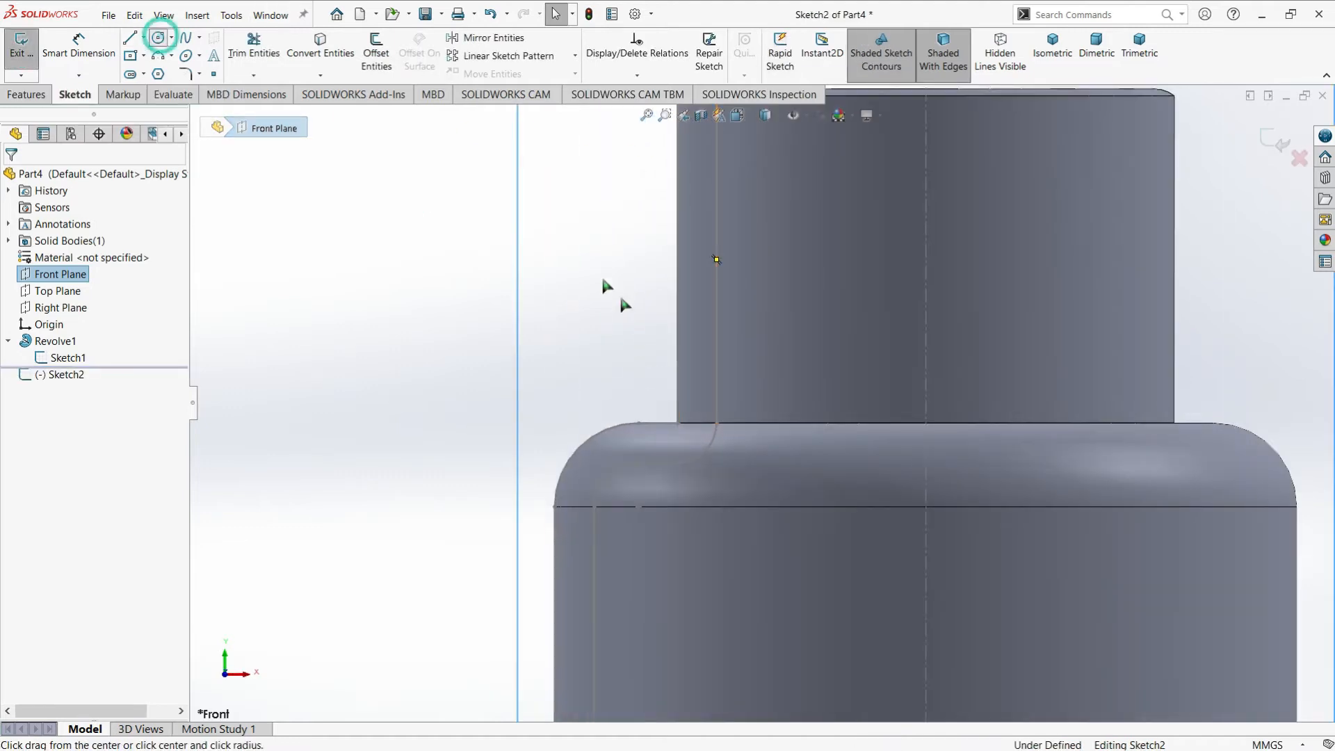
{"action": "left_click", "coordinate": [600, 318]}
{"action": "left_click", "coordinate": [602, 333]}
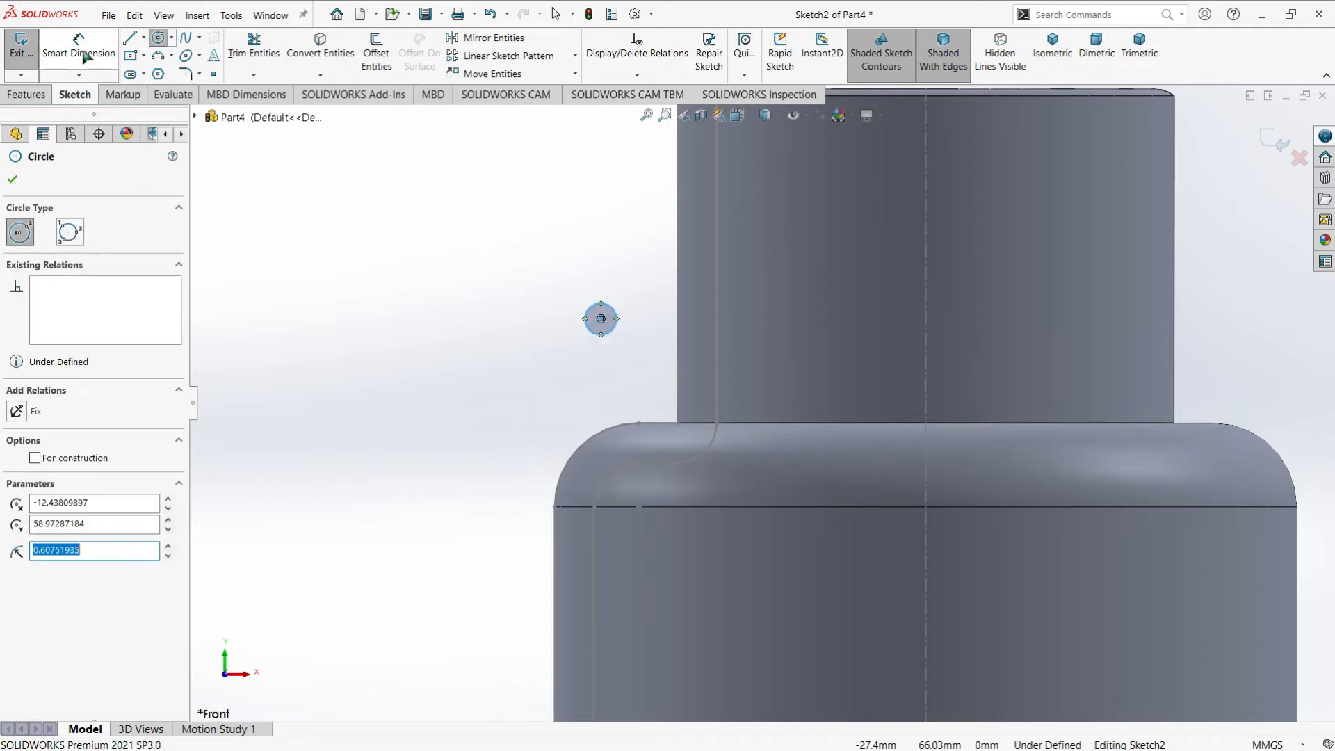
Dimension the circle with a diameter of 2 mm
{"action": "left_click", "coordinate": [78, 46]}
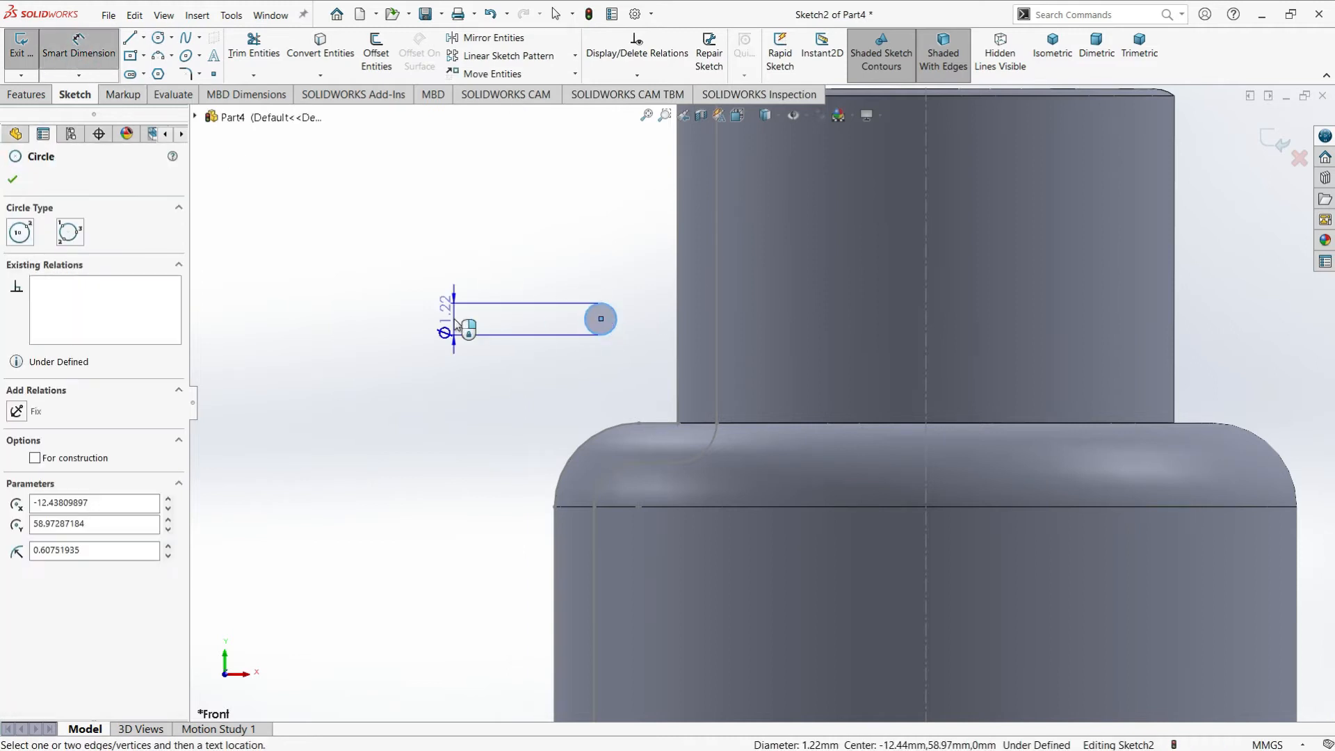
{"action": "left_click", "coordinate": [465, 320]}
{"action": "type", "text": "2"}
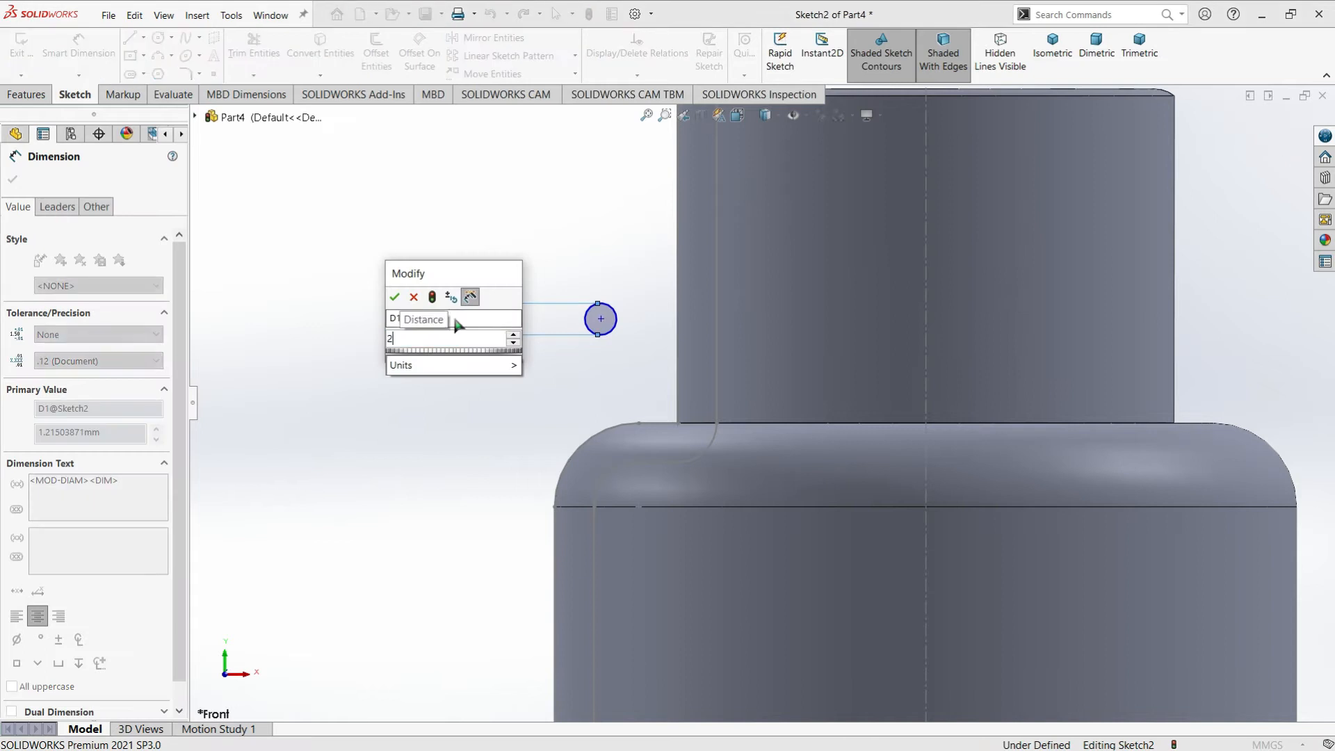
{"action": "key", "text": "Return"}
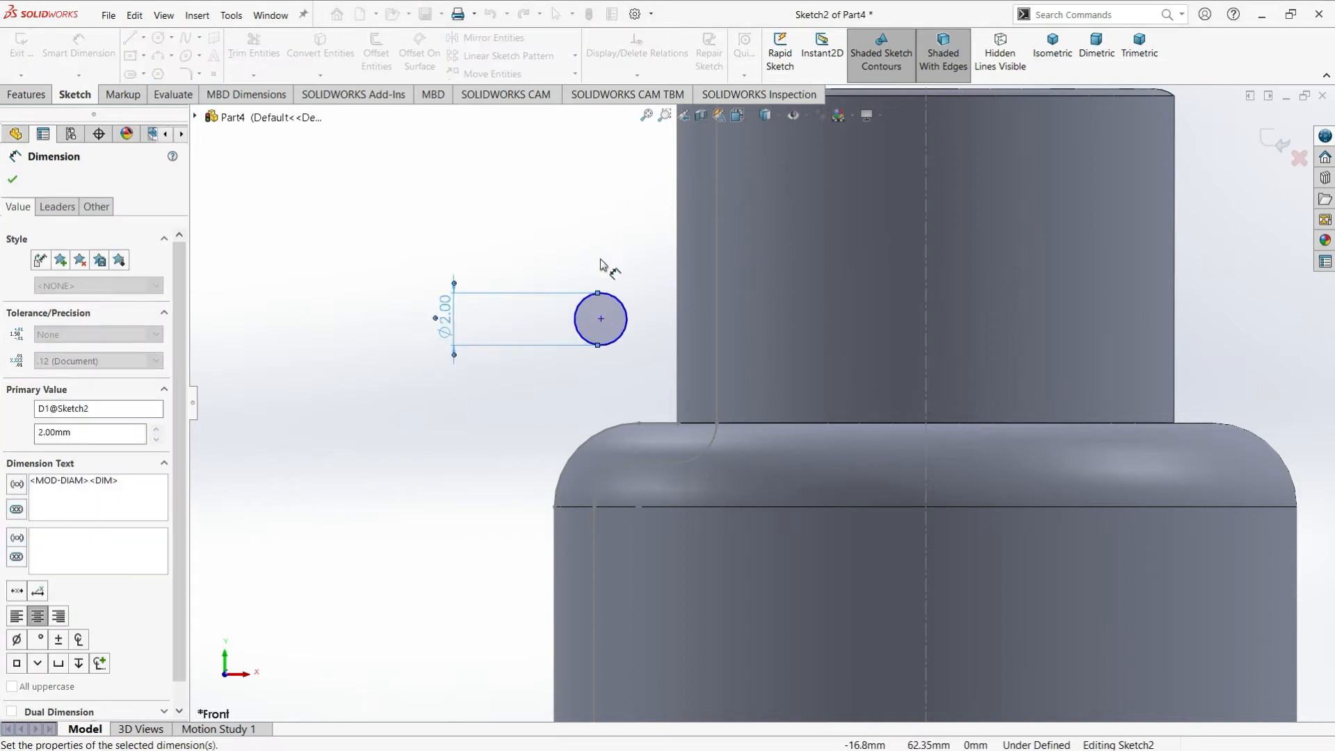
Dimension the horizontal distance from the circle's center to the neck's outer edge as 0.5 mm
{"action": "left_click", "coordinate": [602, 320]}
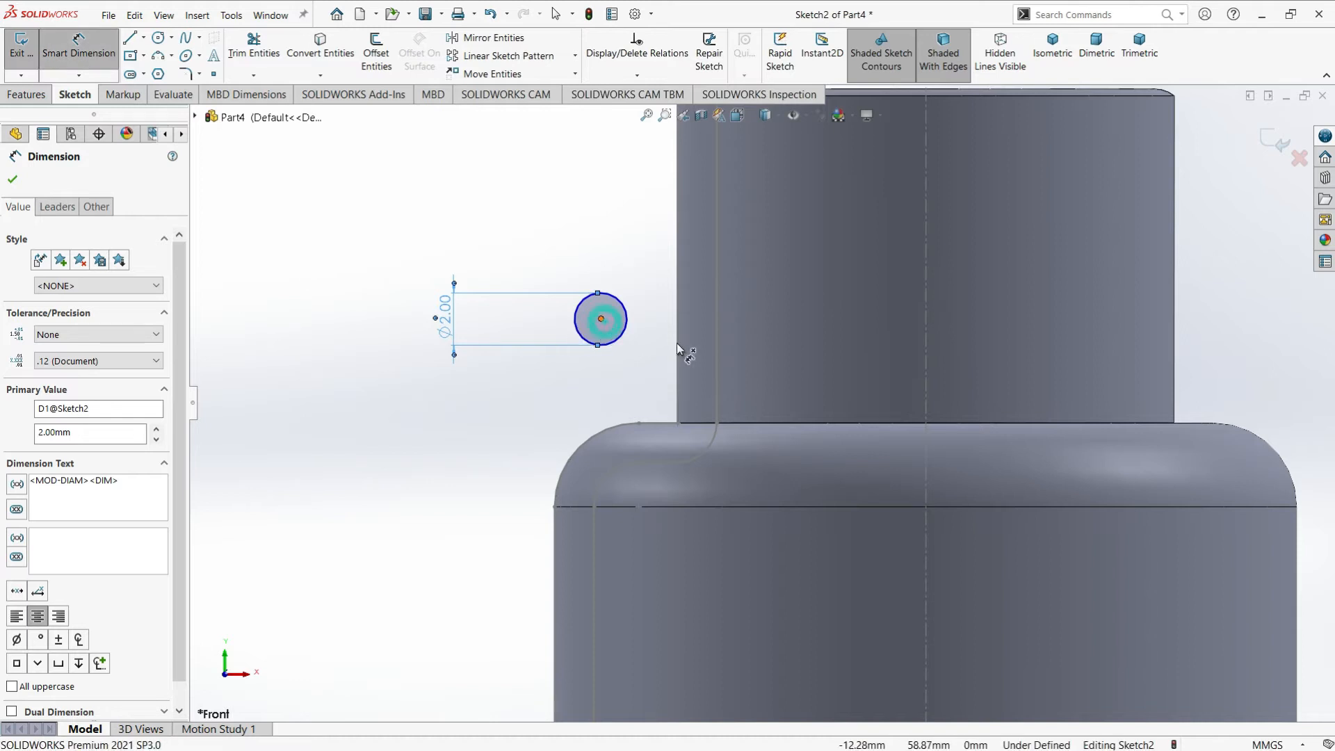
{"action": "left_click", "coordinate": [679, 351]}
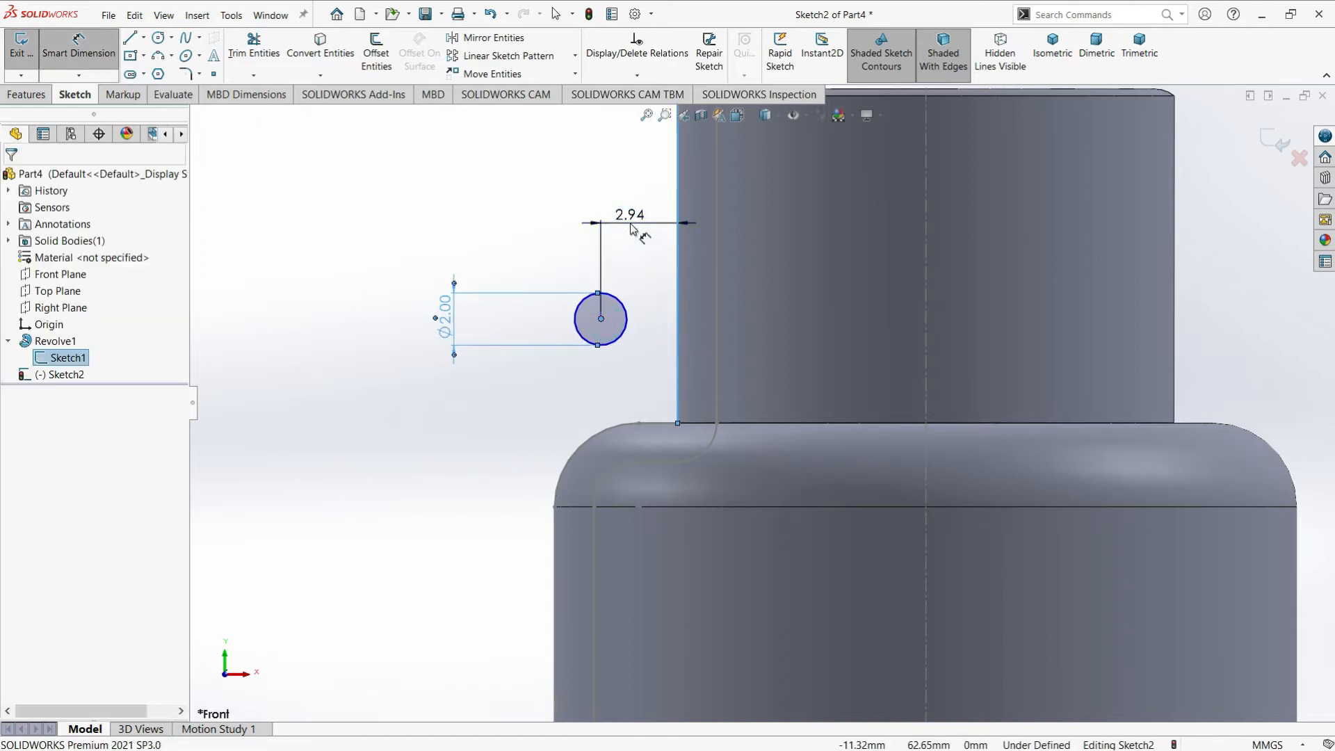
{"action": "left_click", "coordinate": [633, 229]}
{"action": "type", "text": "0.5"}
{"action": "key", "text": "Return"}
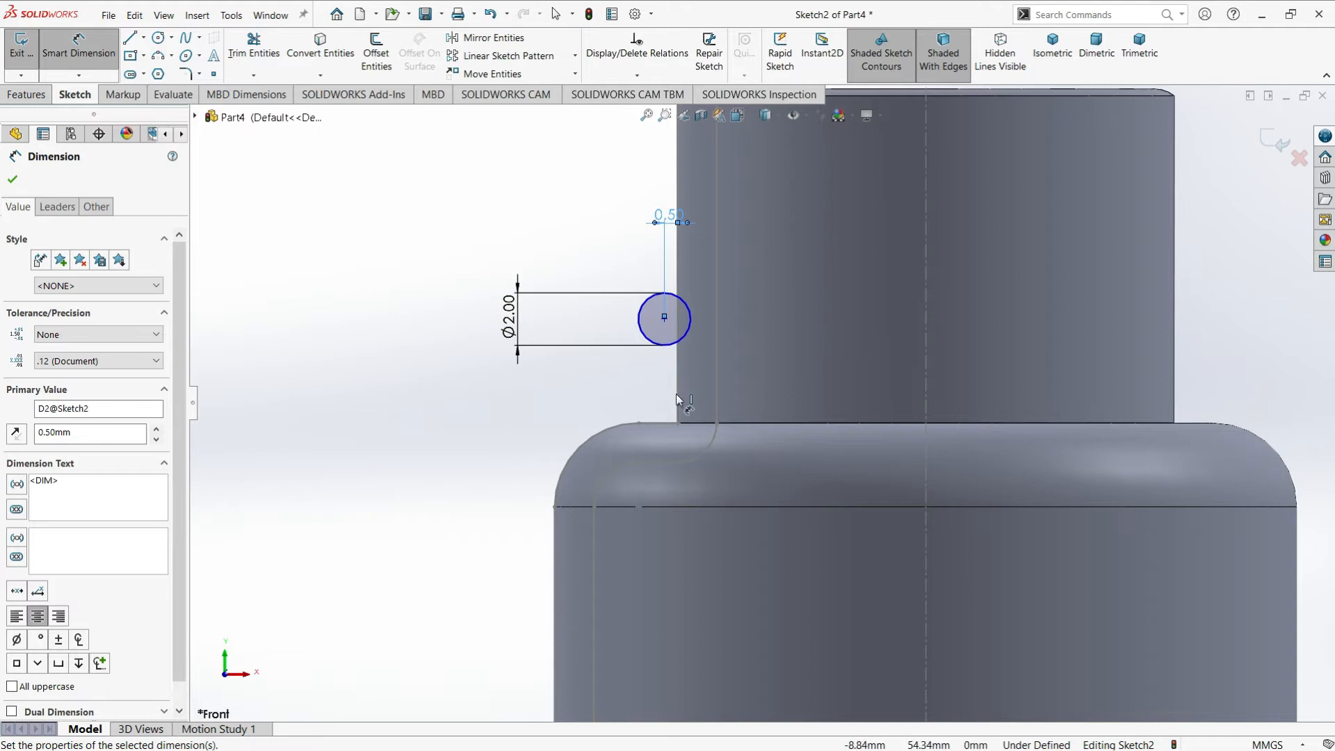
Dimension the circle's center 4.5 mm above the flat shoulder line at the base of the neck
{"action": "middle_click_drag", "start_coordinate": [663, 324], "coordinate": [706, 378], "text": "ctrl"}
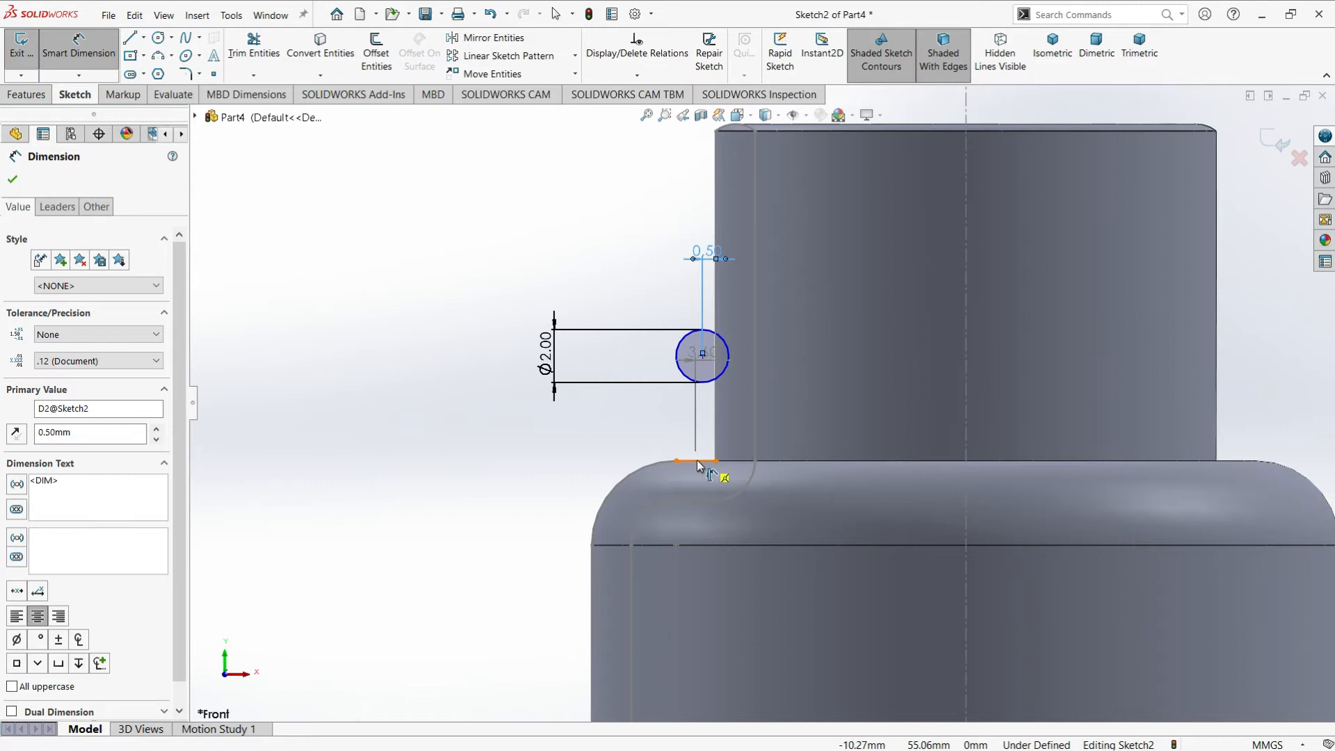
{"action": "key", "text": "Escape"}
{"action": "left_click", "coordinate": [84, 52]}
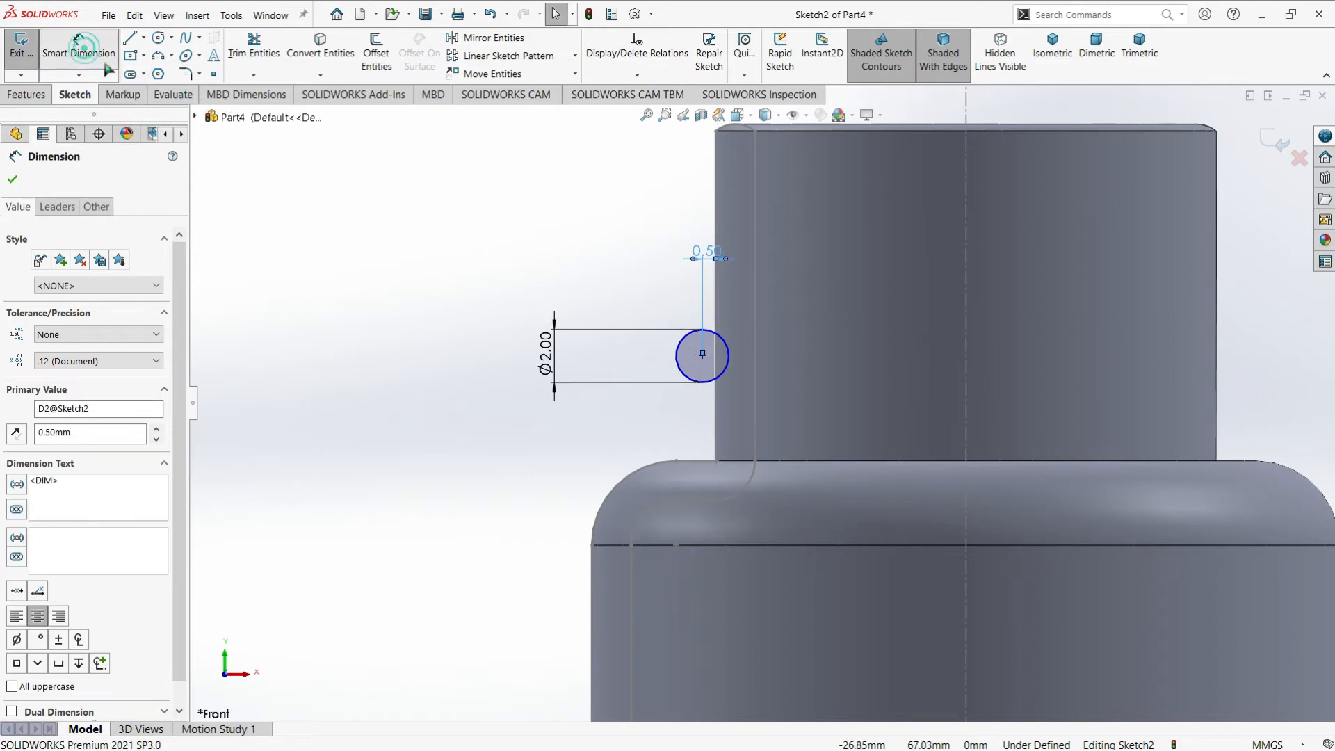
{"action": "left_click", "coordinate": [703, 356]}
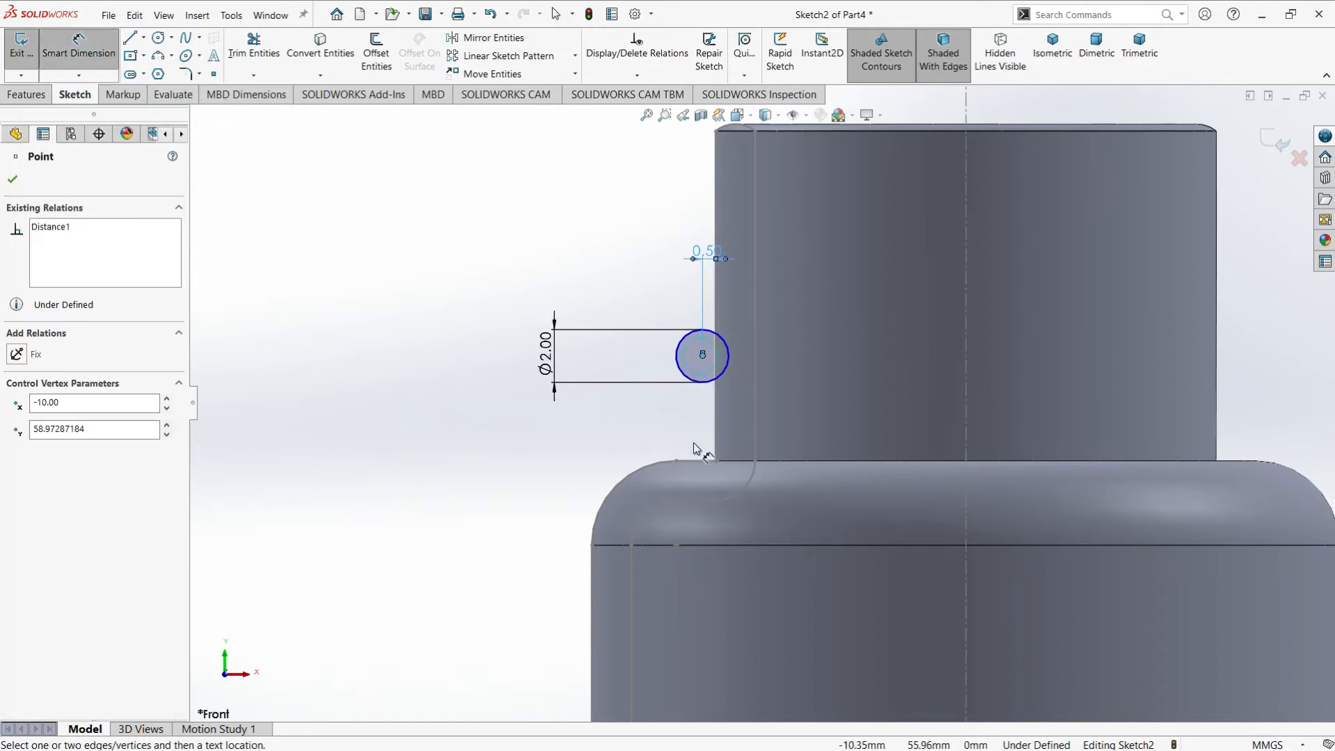
{"action": "left_click", "coordinate": [700, 461]}
{"action": "left_click", "coordinate": [463, 416]}
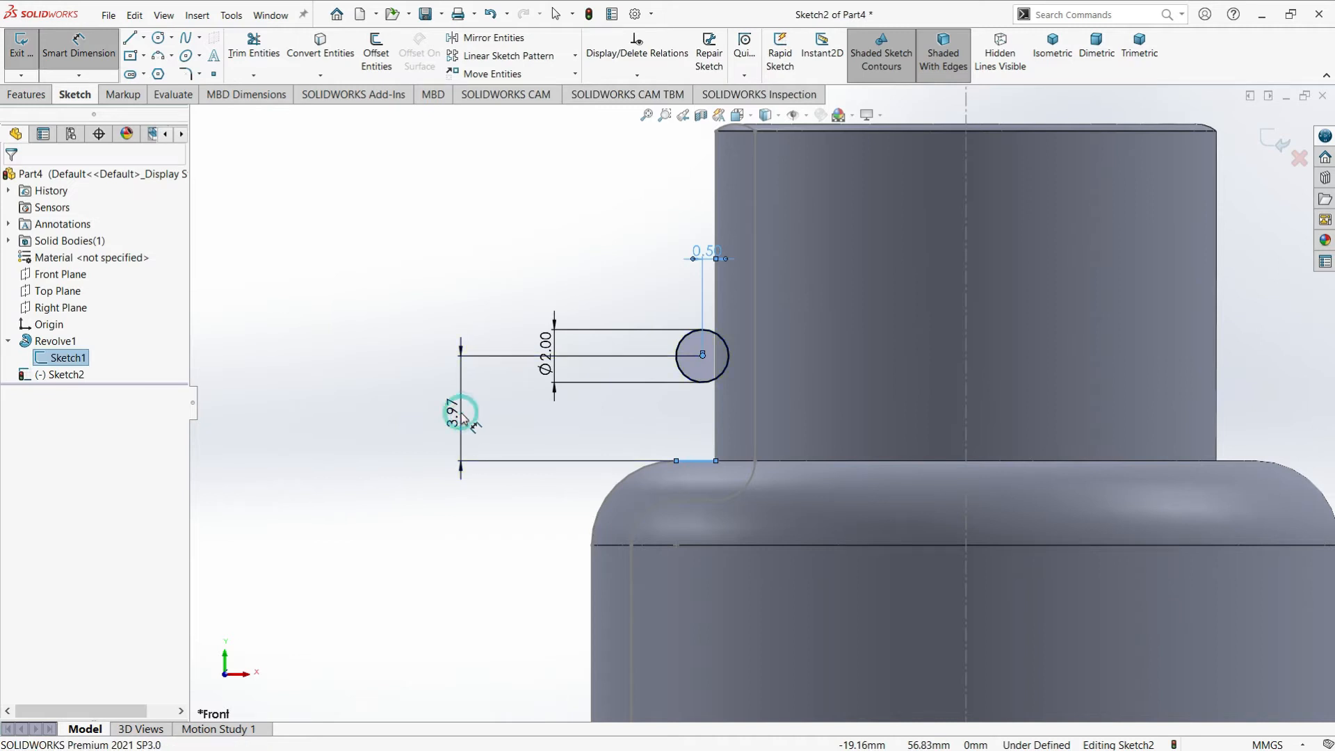
{"action": "type", "text": "4.5"}
{"action": "key", "text": "Return"}
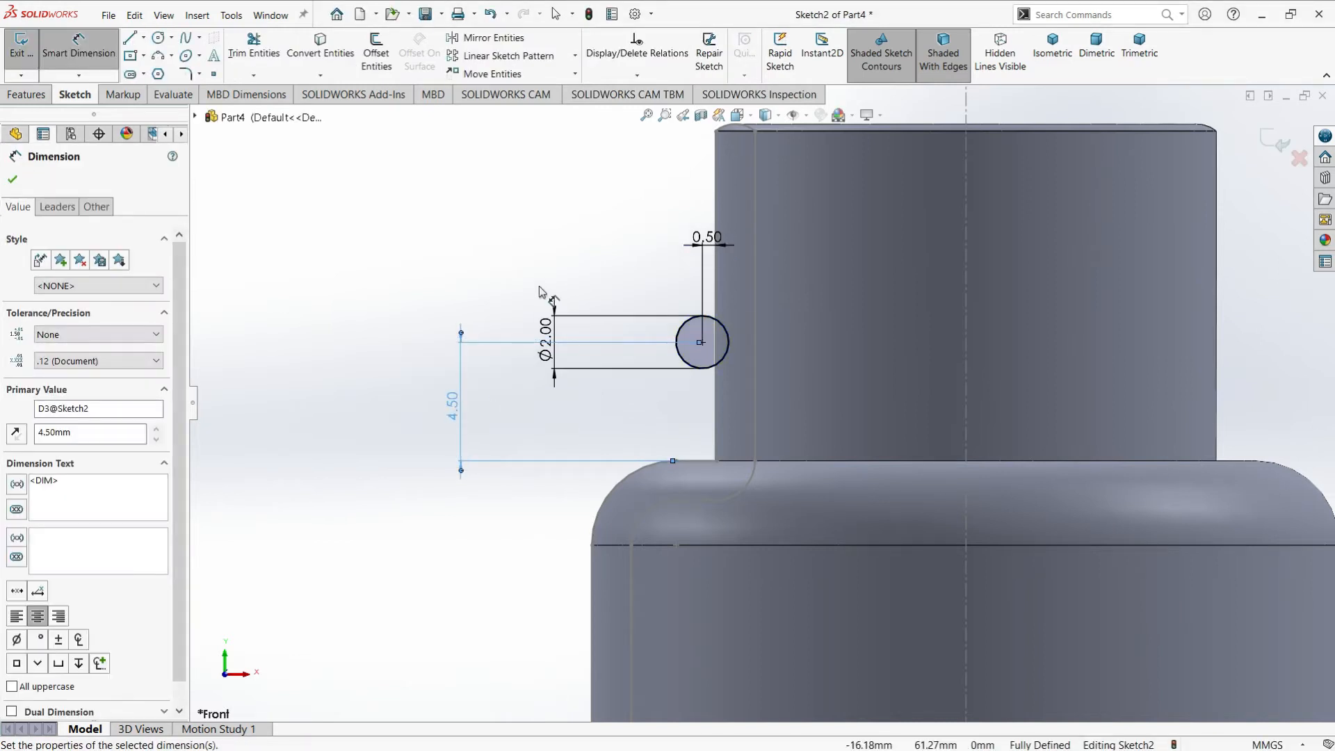
{"action": "left_click", "coordinate": [16, 181]}
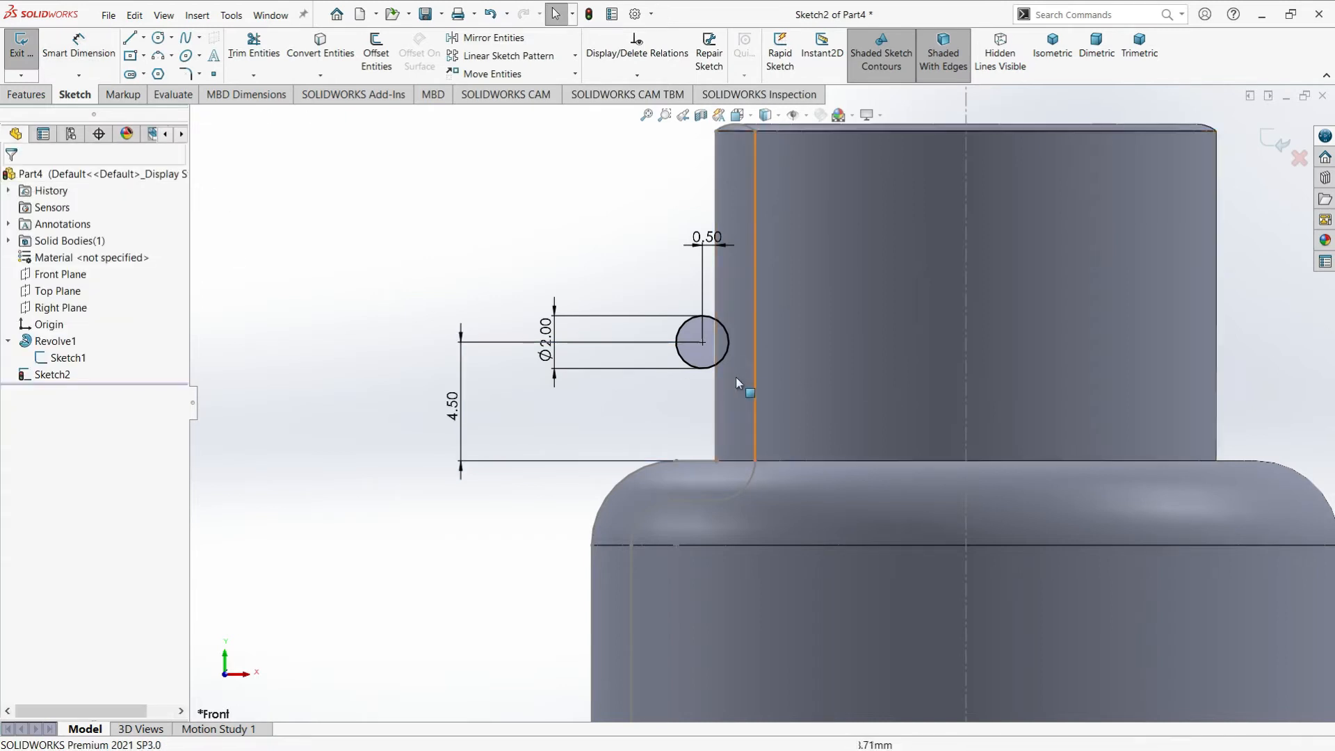
Set the horizontal distance between the circle's center and the neck's outer edge to 0.2 mm
{"action": "scroll", "coordinate": [736, 377], "scroll_direction": "down", "scroll_amount": 1}
{"action": "scroll", "coordinate": [738, 375], "scroll_direction": "down", "scroll_amount": 1}
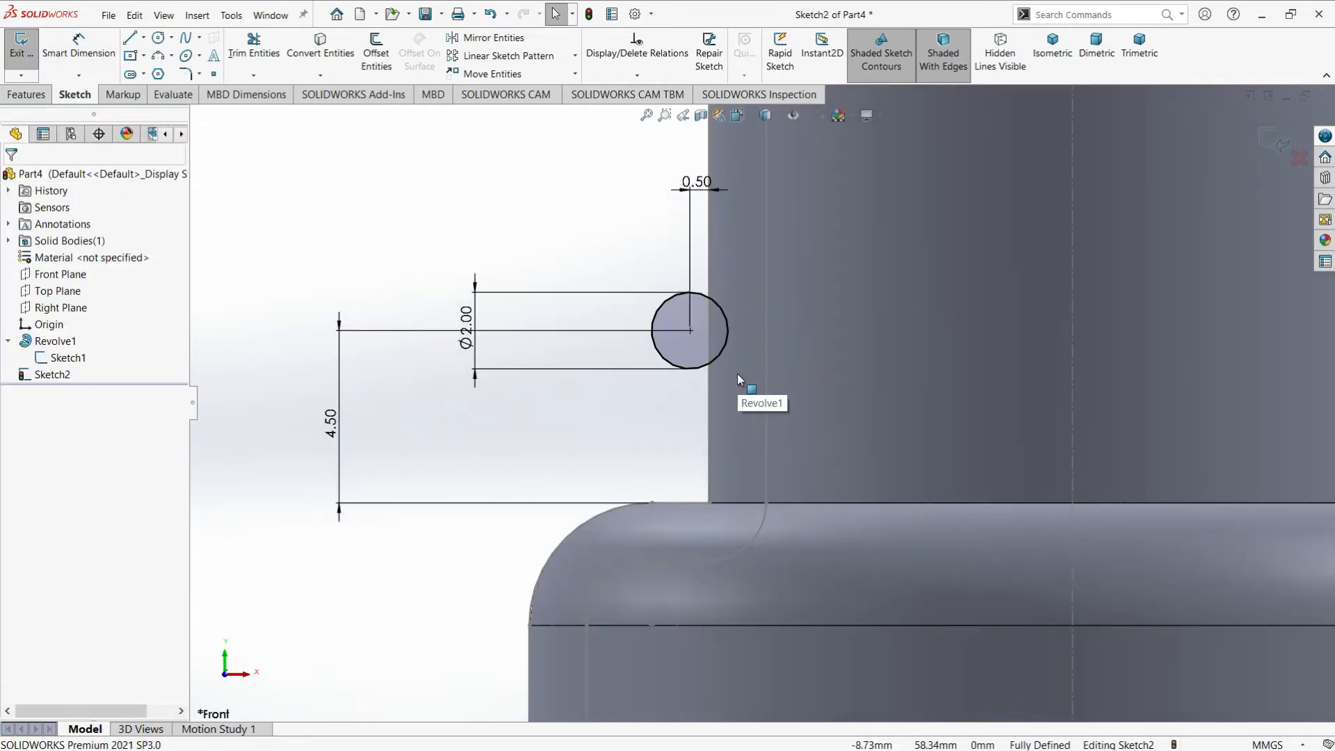
{"action": "scroll", "coordinate": [736, 373], "scroll_direction": "down", "scroll_amount": 2}
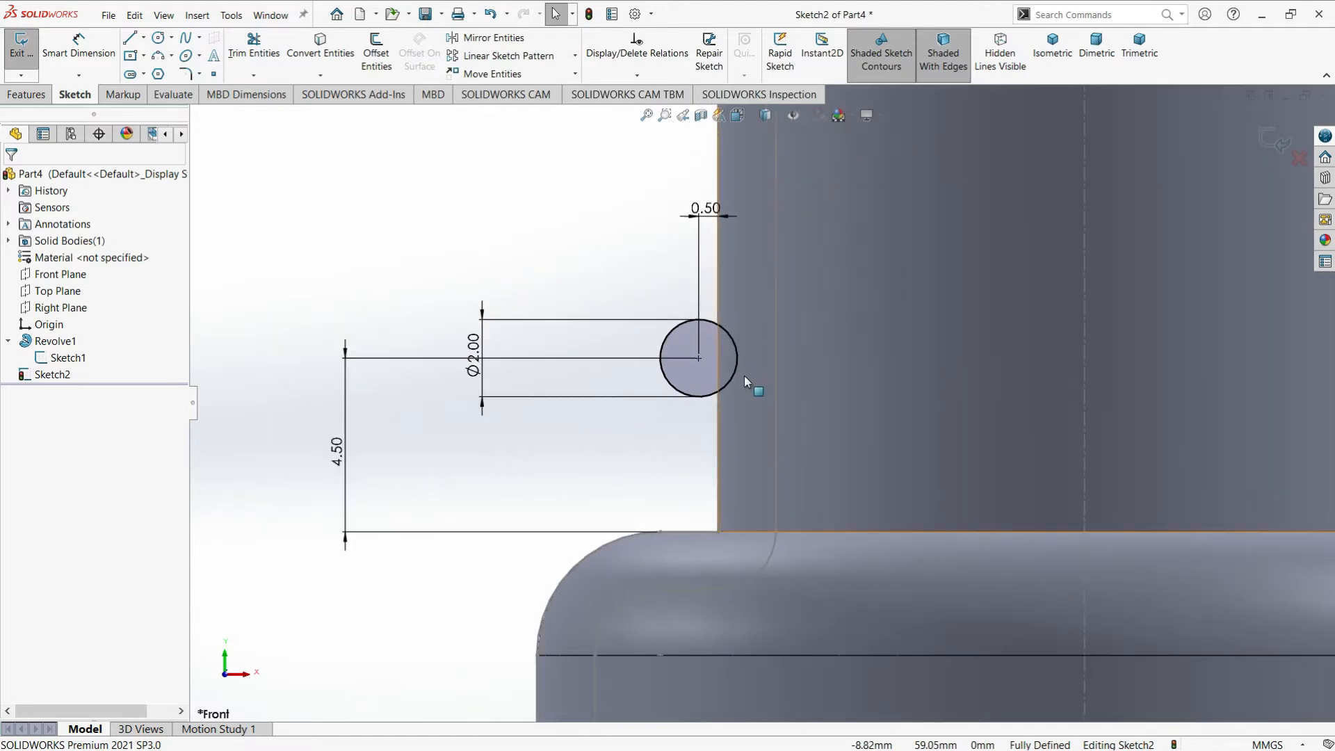
{"action": "double_click", "coordinate": [704, 208]}
{"action": "type", "text": "0.2"}
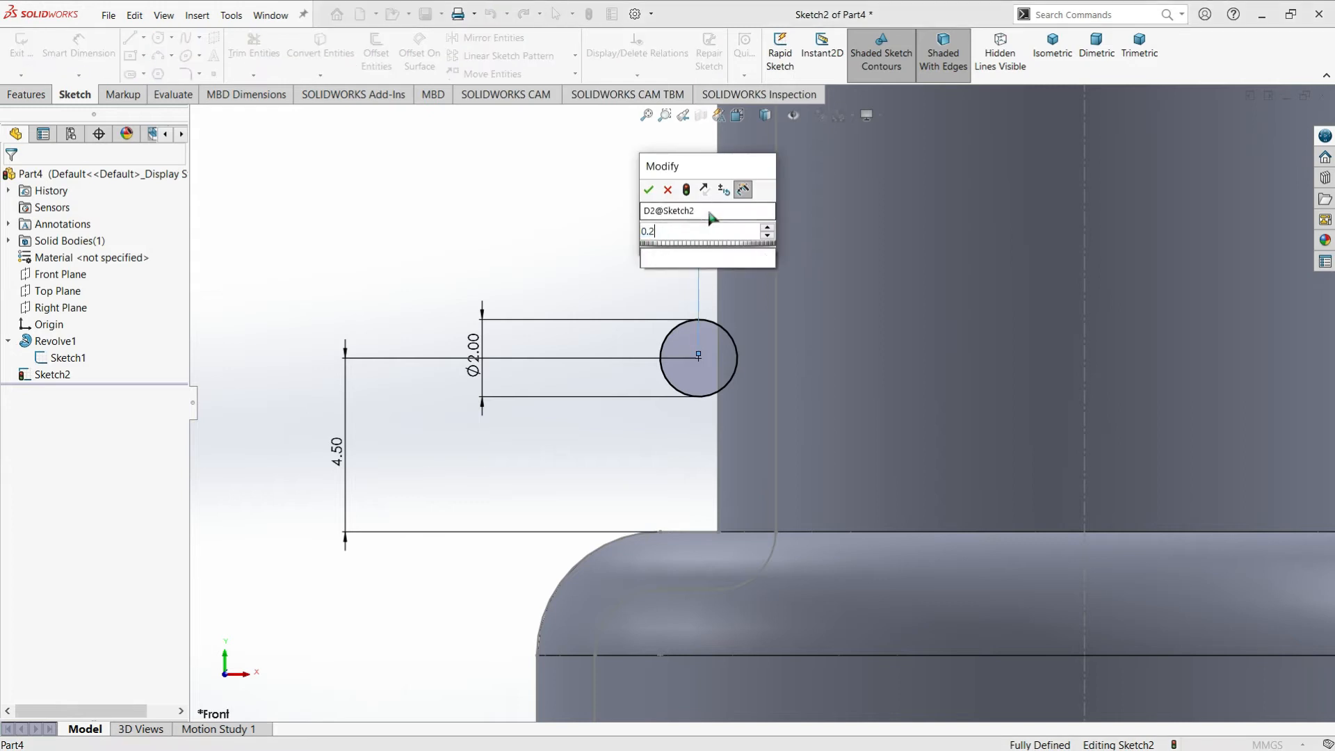
{"action": "key", "text": "Return"}
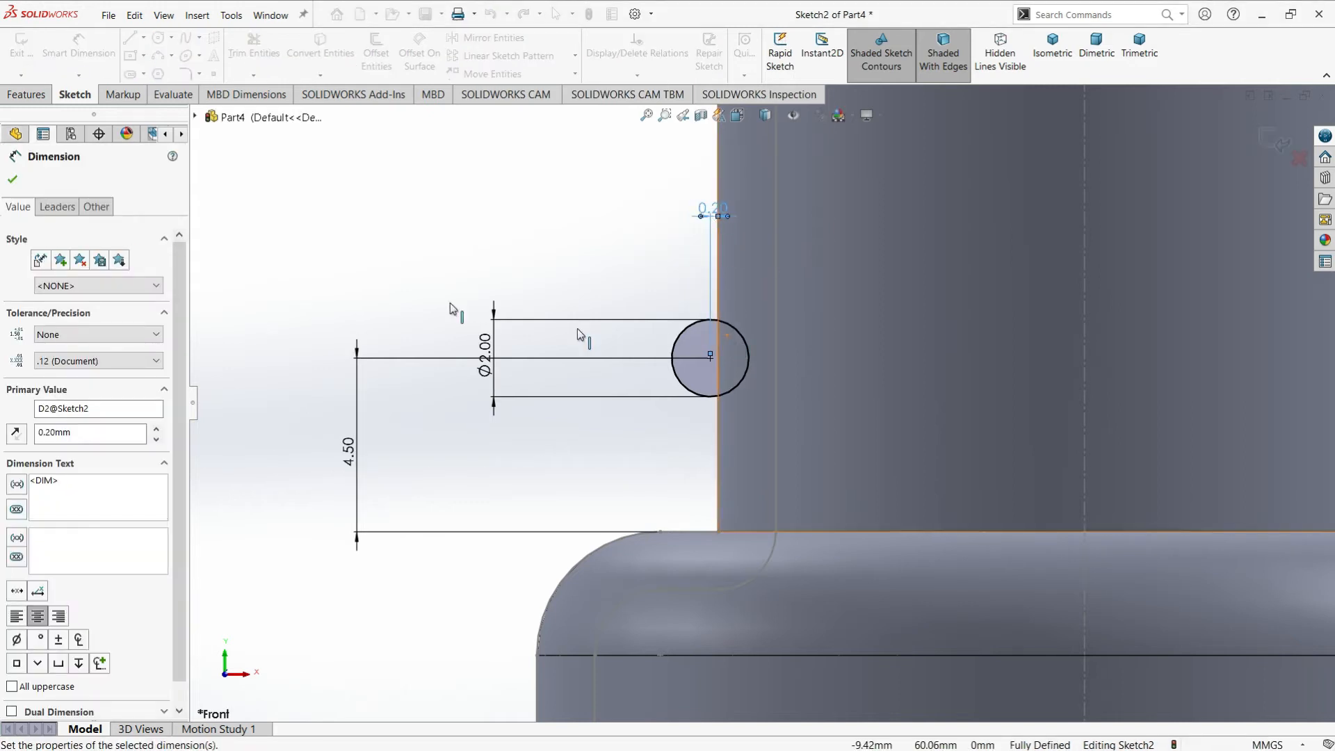
{"action": "left_click", "coordinate": [361, 255]}
{"action": "scroll", "coordinate": [744, 376], "scroll_direction": "up", "scroll_amount": 3}
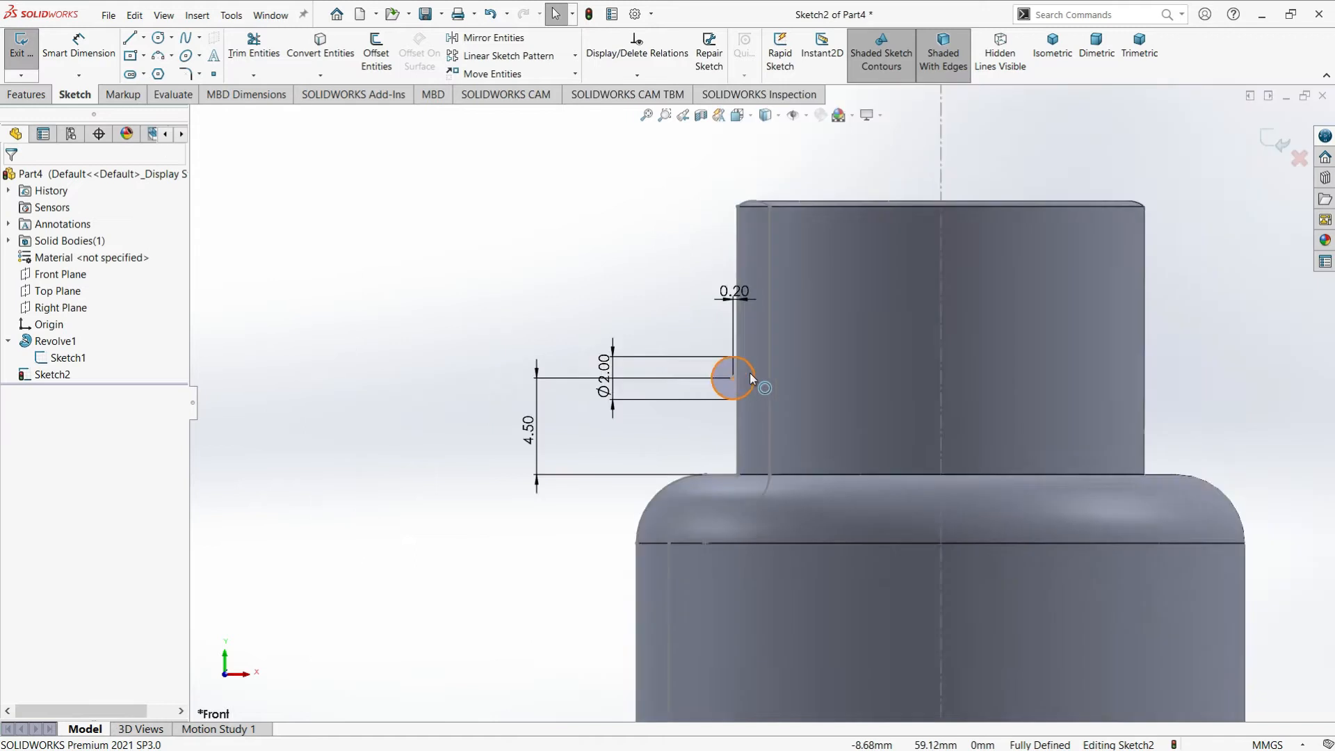
Draw a vertical construction line about 3.84 mm long downward from the circle's center and exit the sketch
{"action": "scroll", "coordinate": [766, 381], "scroll_direction": "down", "scroll_amount": 4}
{"action": "scroll", "coordinate": [815, 412], "scroll_direction": "down", "scroll_amount": 1}
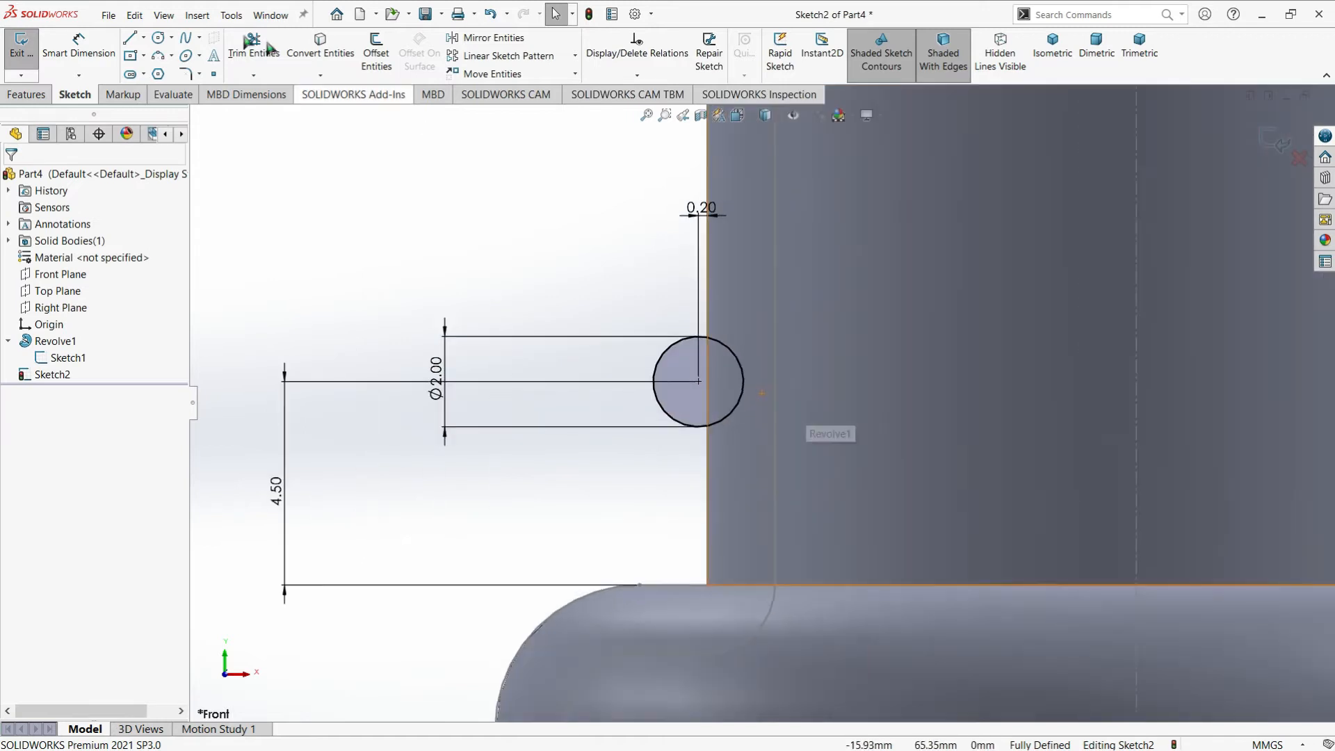
{"action": "left_click", "coordinate": [144, 39]}
{"action": "left_click", "coordinate": [161, 73]}
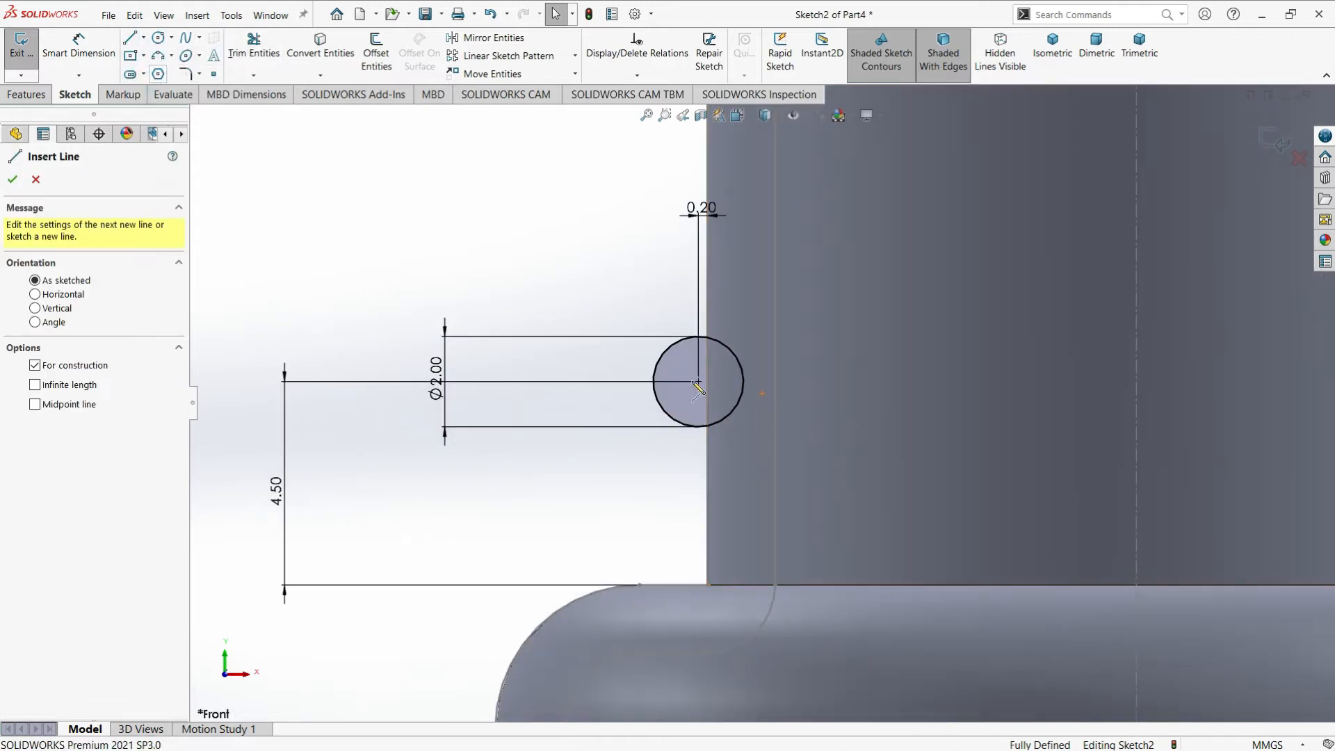
{"action": "left_click", "coordinate": [699, 382]}
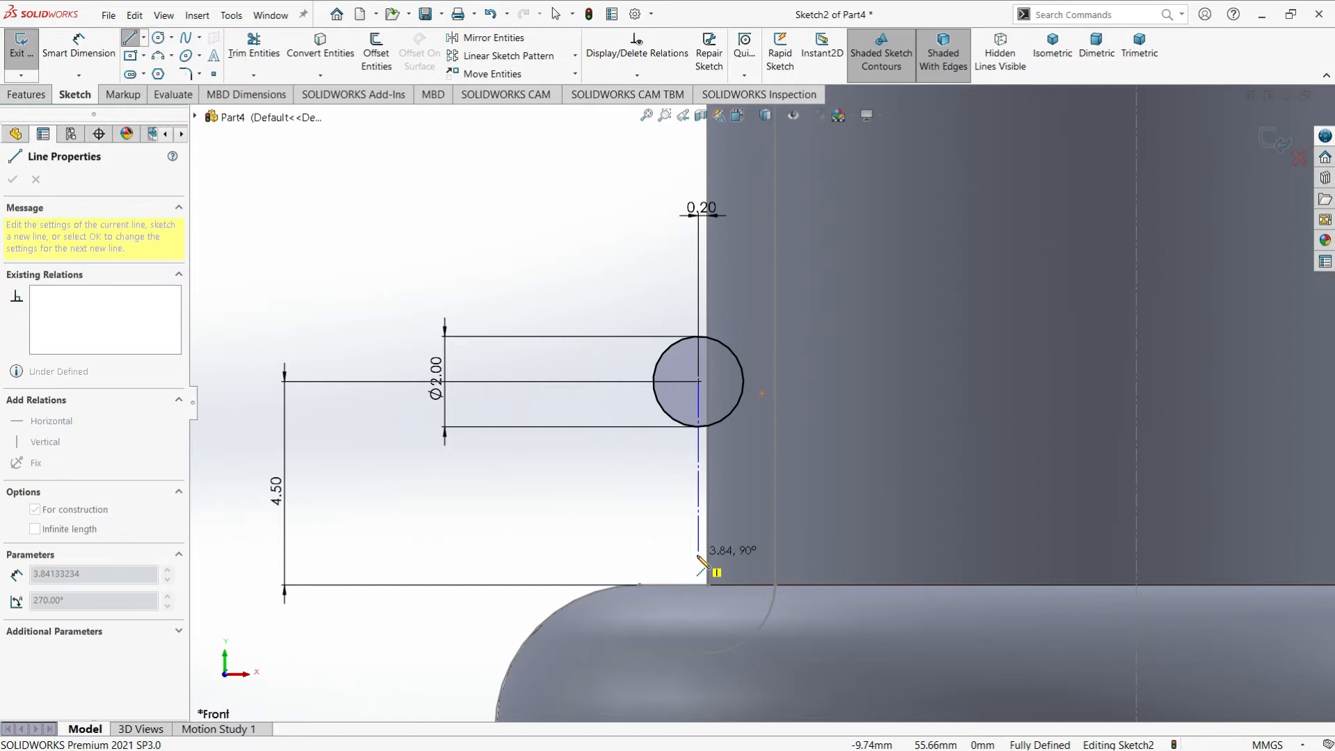
{"action": "left_click", "coordinate": [698, 555]}
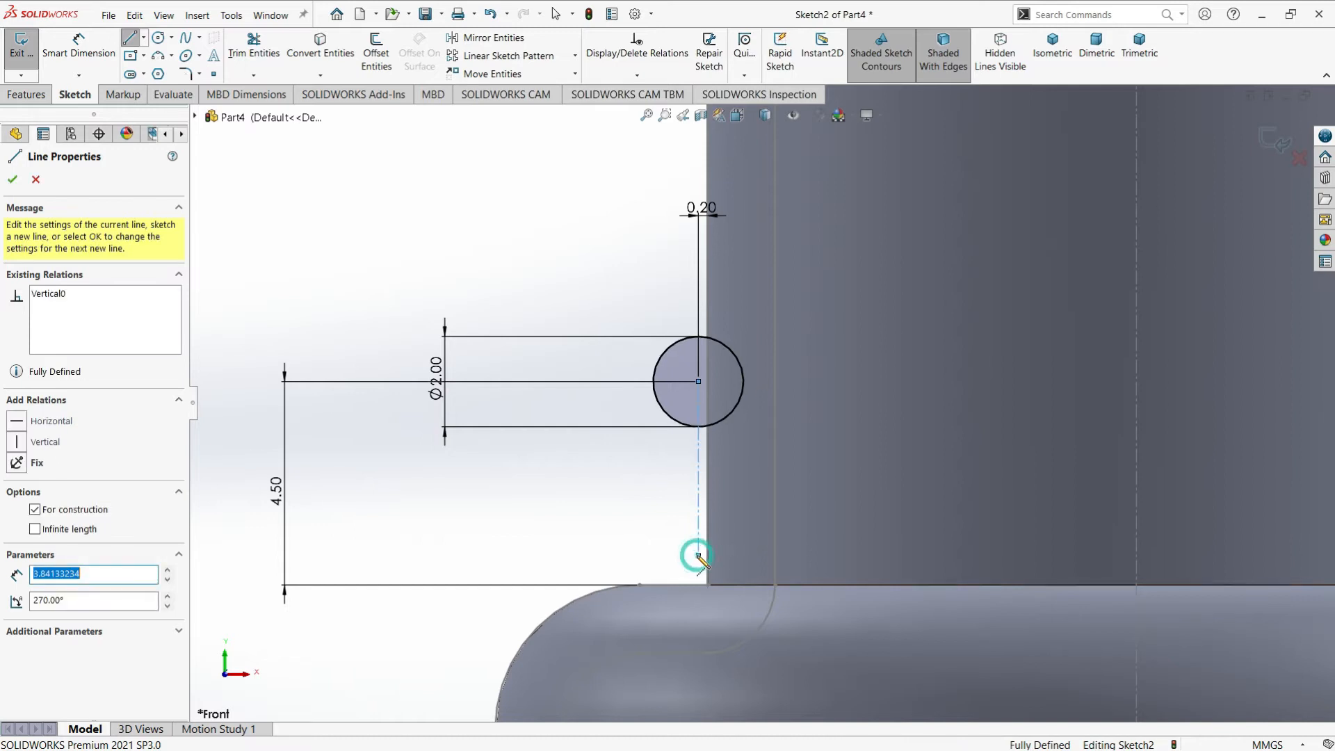
{"action": "left_click", "coordinate": [132, 42]}
{"action": "left_click", "coordinate": [470, 174]}
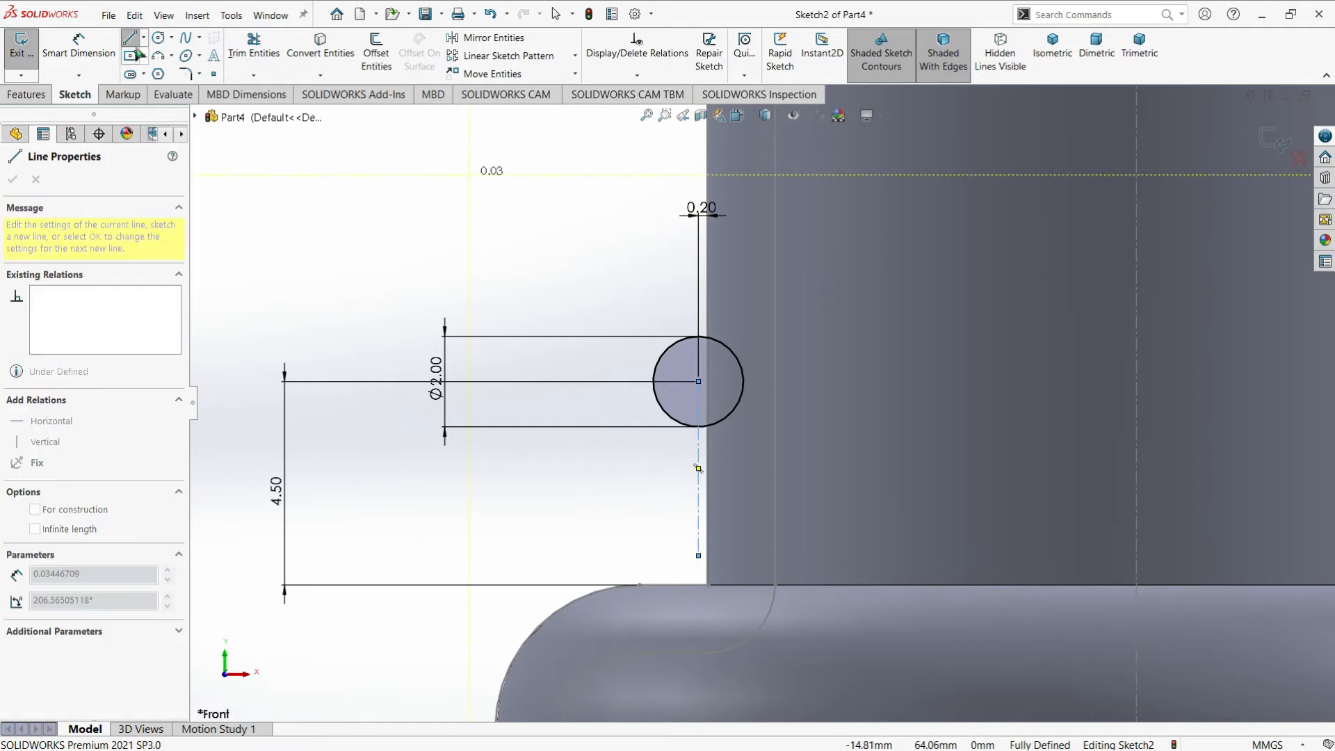
{"action": "key", "text": "Escape"}
{"action": "key", "text": "Escape"}
{"action": "scroll", "coordinate": [840, 313], "scroll_direction": "up", "scroll_amount": 3}
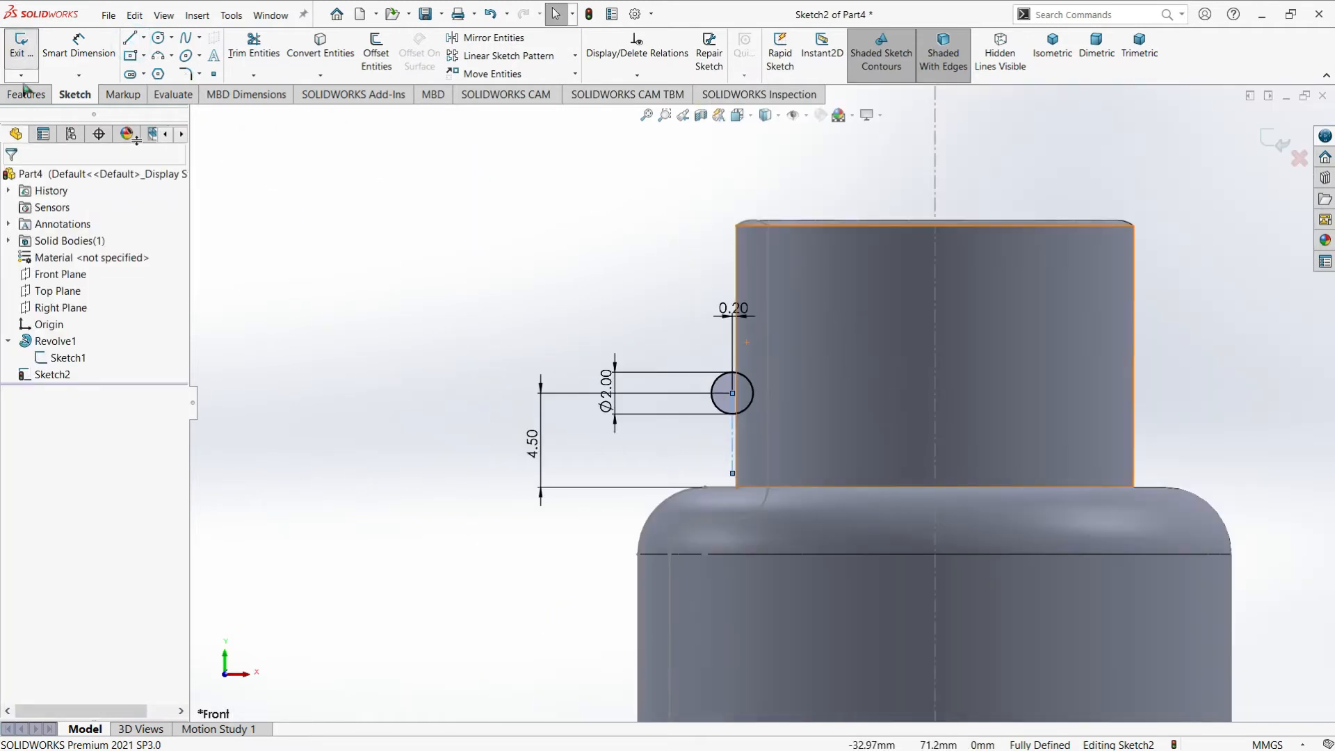
{"action": "left_click", "coordinate": [15, 50]}
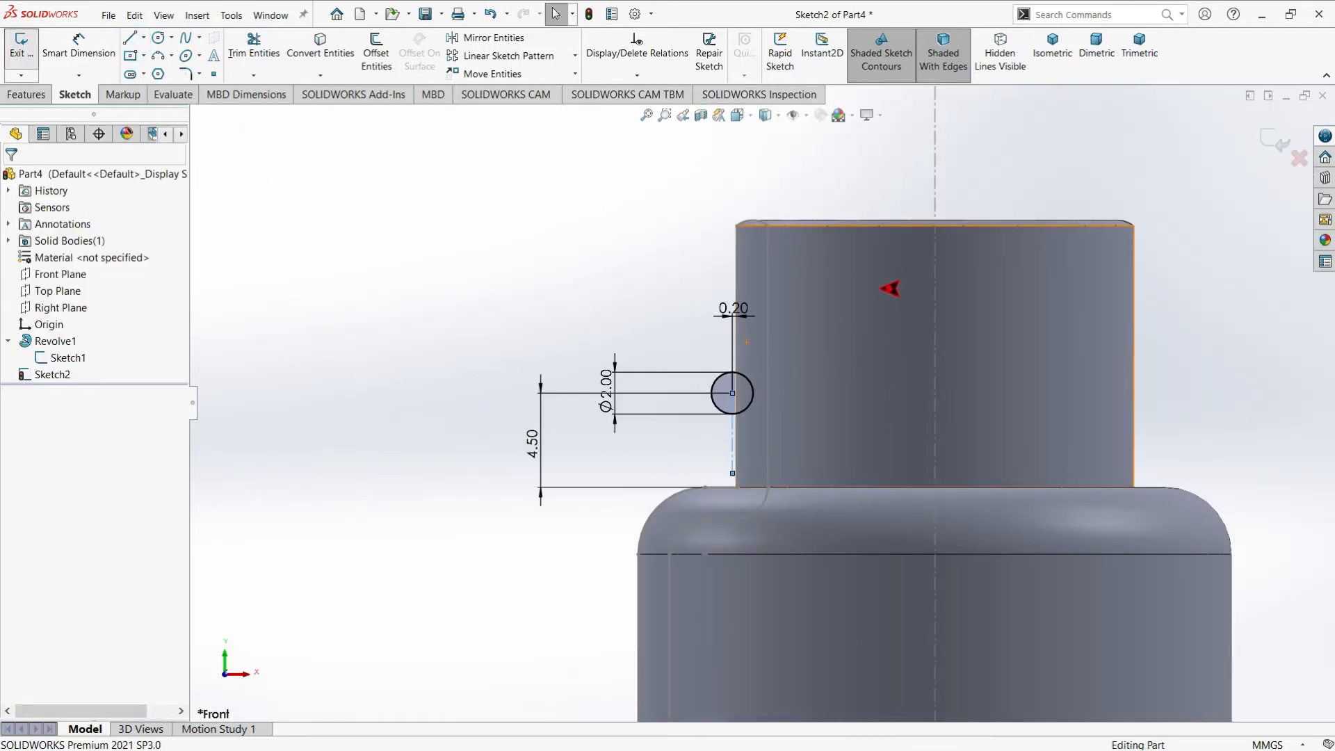
Create a reference plane perpendicular to the vertical construction line and coincident with the circle's center point
{"action": "scroll", "coordinate": [830, 298], "scroll_direction": "up", "scroll_amount": 3}
{"action": "left_click", "coordinate": [574, 261]}
{"action": "mouse_move", "coordinate": [862, 365]}
{"action": "middle_mouse_down"}
{"action": "mouse_move", "coordinate": [894, 420]}
{"action": "mouse_move", "coordinate": [723, 374]}
{"action": "middle_mouse_up"}
{"action": "scroll", "coordinate": [695, 393], "scroll_direction": "down", "scroll_amount": 5}
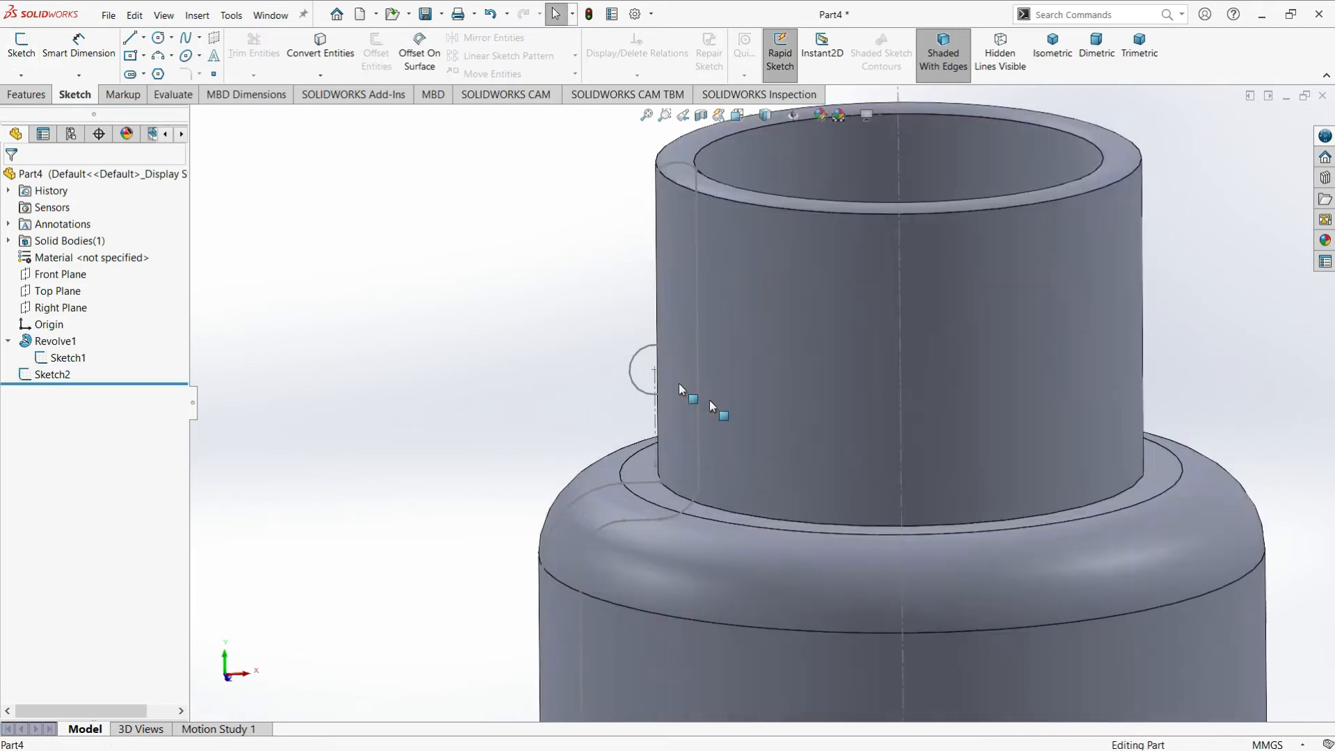
{"action": "scroll", "coordinate": [669, 332], "scroll_direction": "up", "scroll_amount": 3}
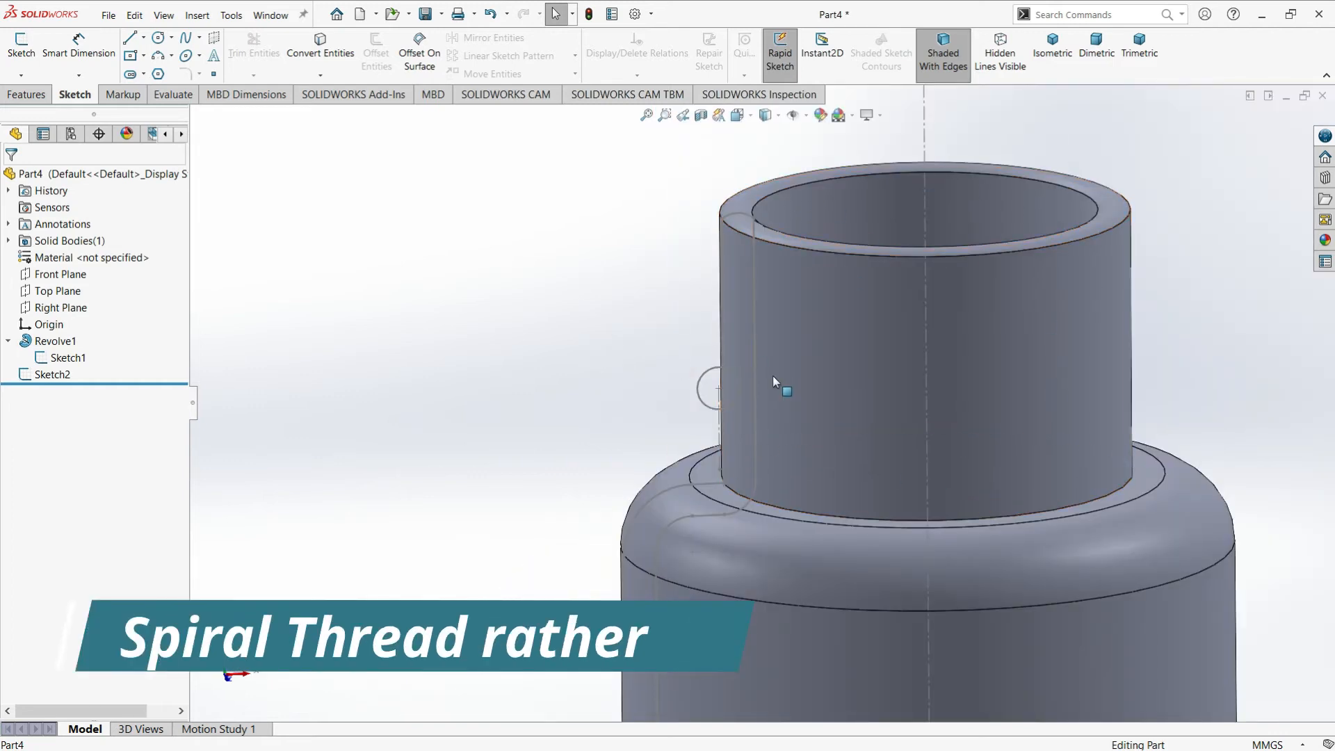
{"action": "scroll", "coordinate": [732, 369], "scroll_direction": "down", "scroll_amount": 5}
{"action": "scroll", "coordinate": [699, 376], "scroll_direction": "up", "scroll_amount": 5}
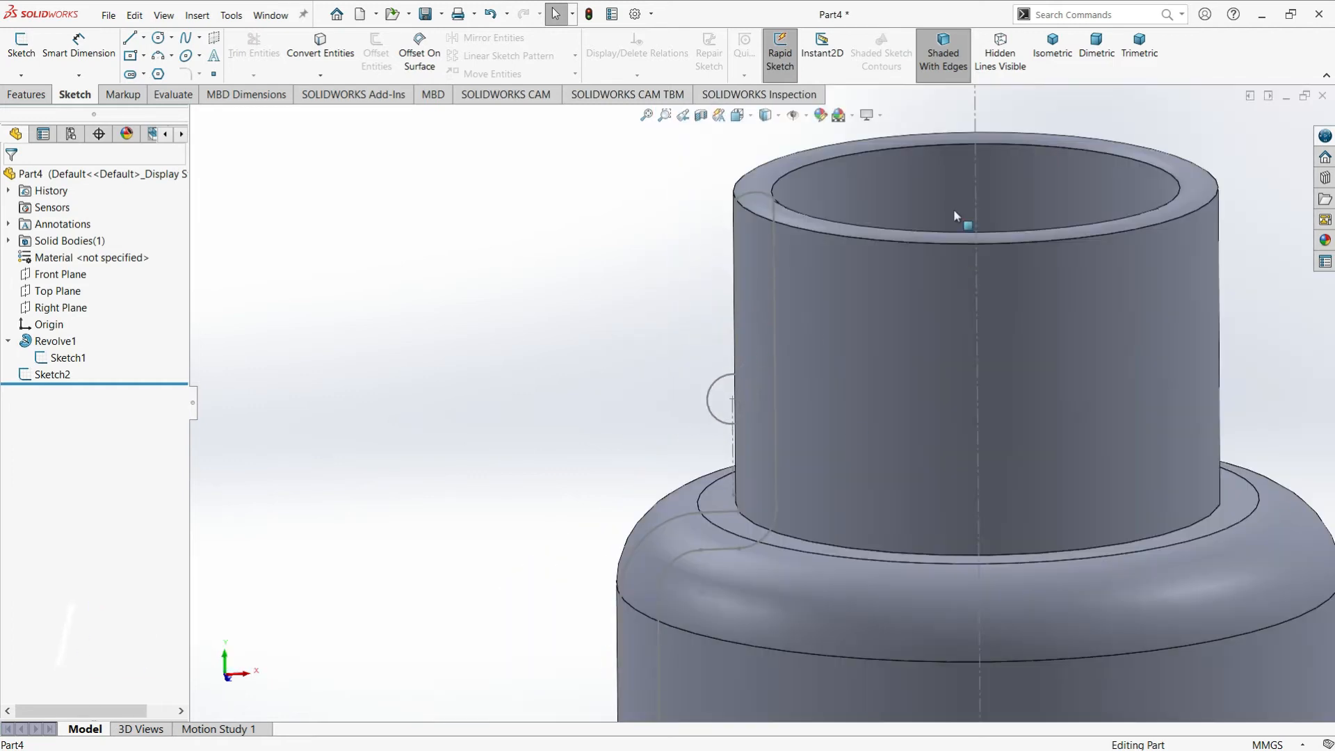
{"action": "scroll", "coordinate": [725, 396], "scroll_direction": "down", "scroll_amount": 3}
{"action": "left_click", "coordinate": [27, 95]}
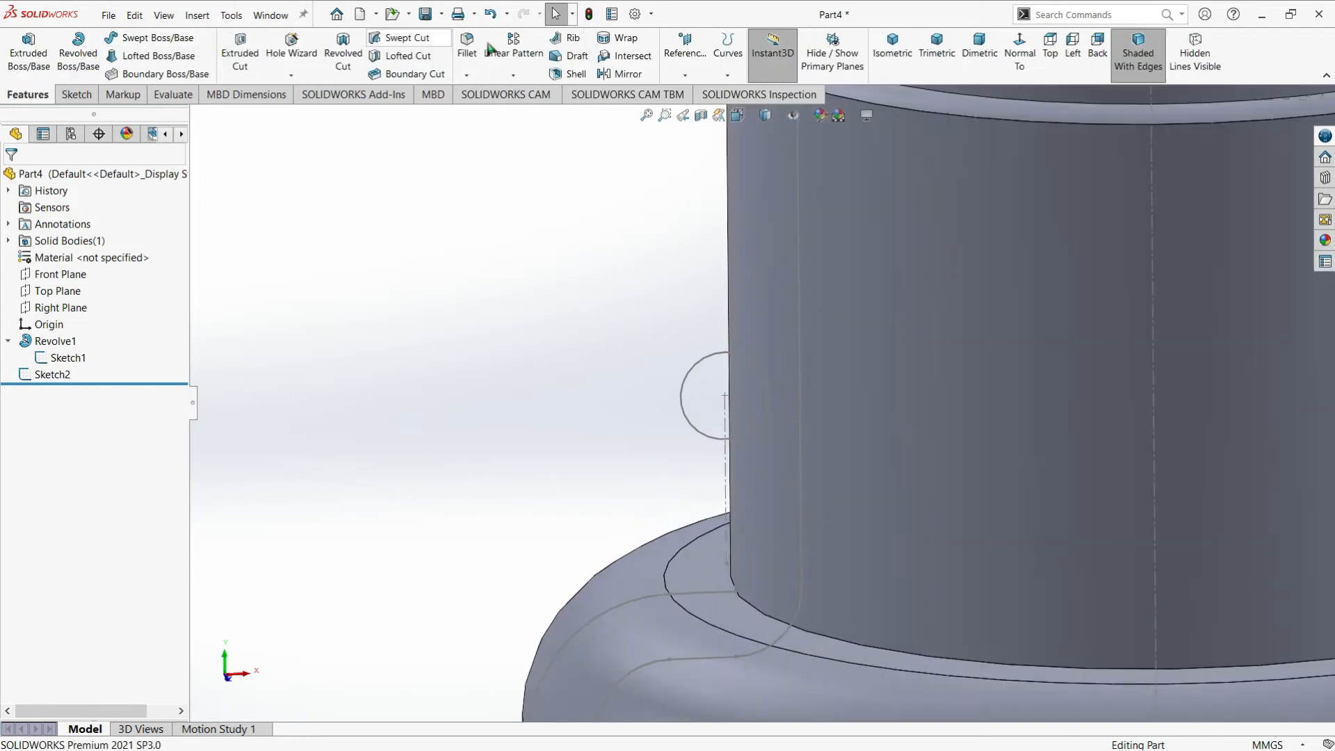
{"action": "left_click", "coordinate": [689, 68]}
{"action": "left_click", "coordinate": [696, 92]}
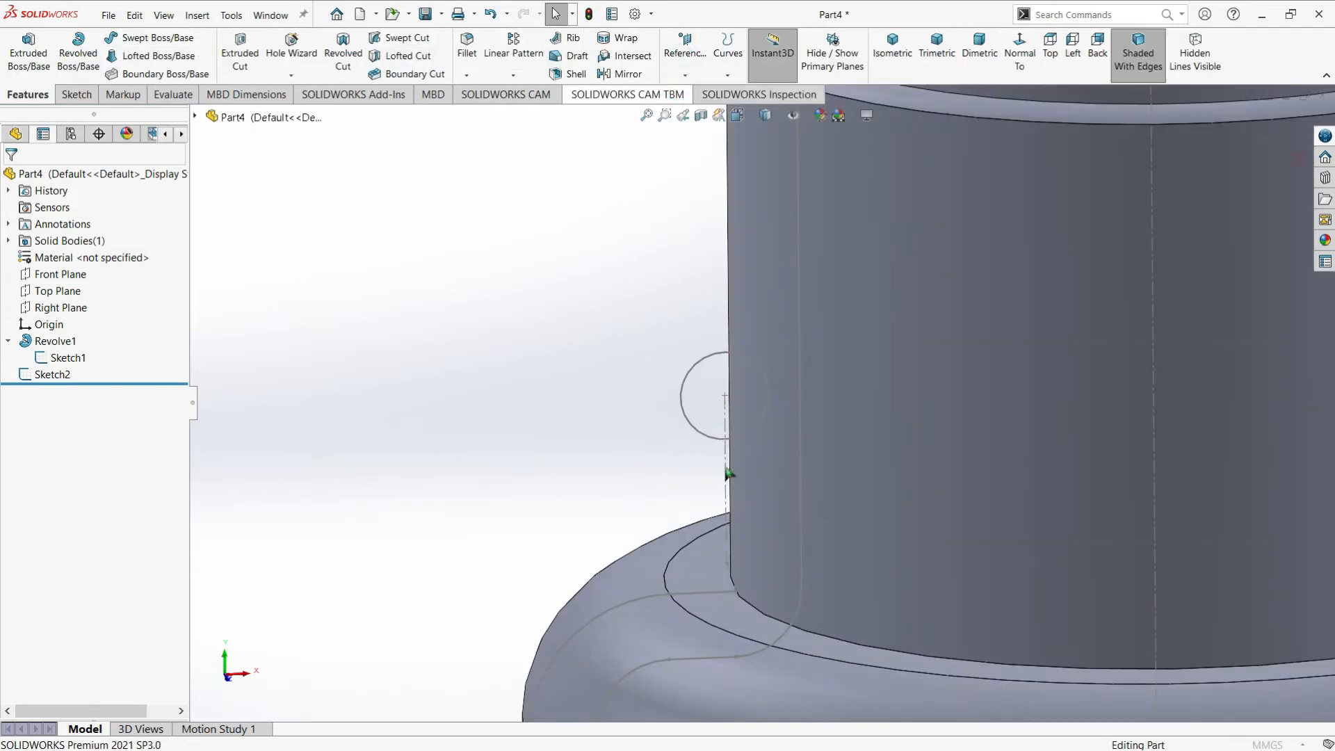
{"action": "left_click", "coordinate": [725, 475]}
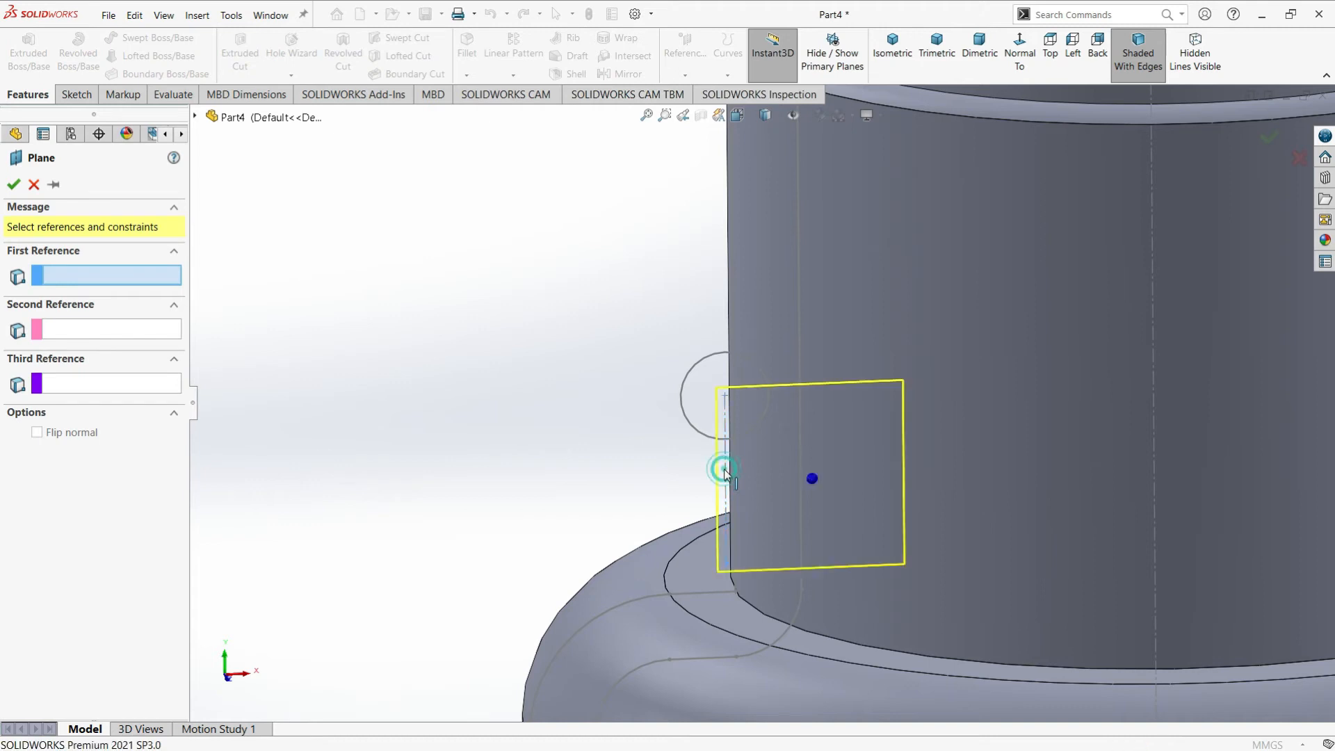
{"action": "left_click", "coordinate": [724, 394]}
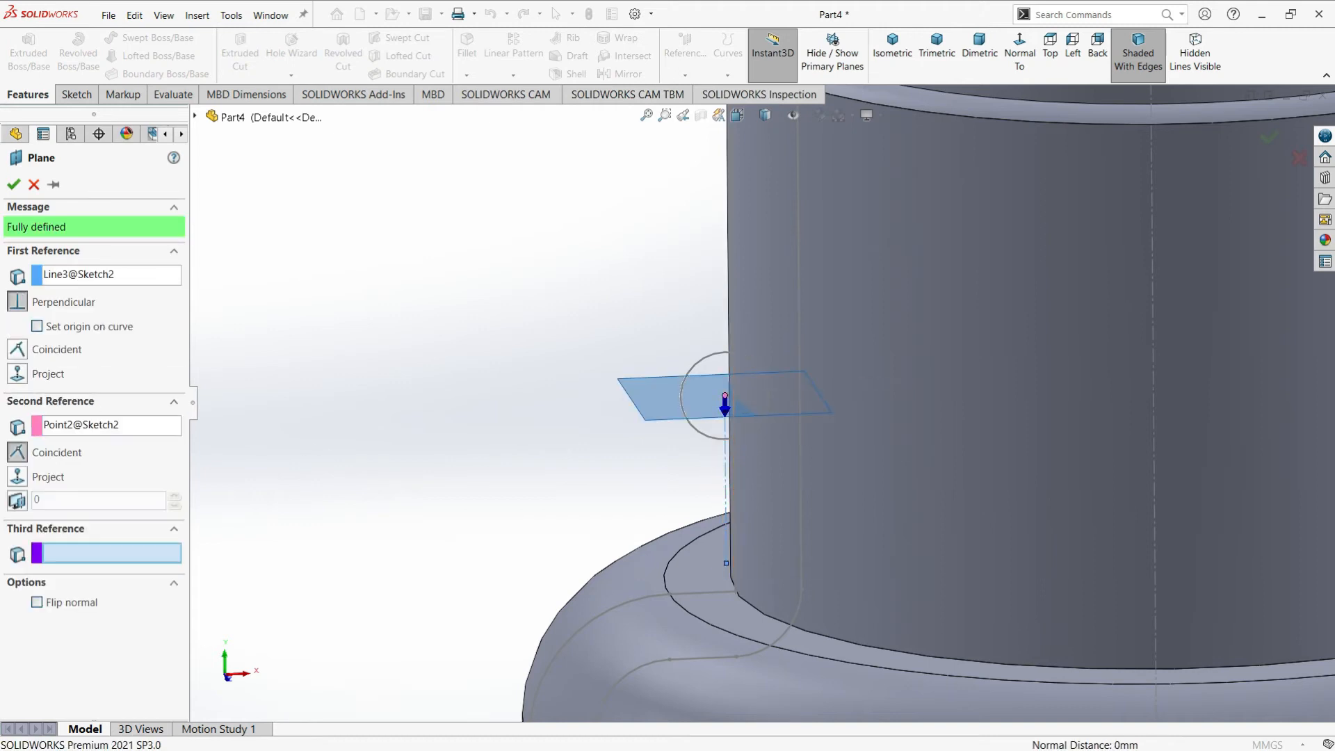
{"action": "left_click", "coordinate": [14, 184]}
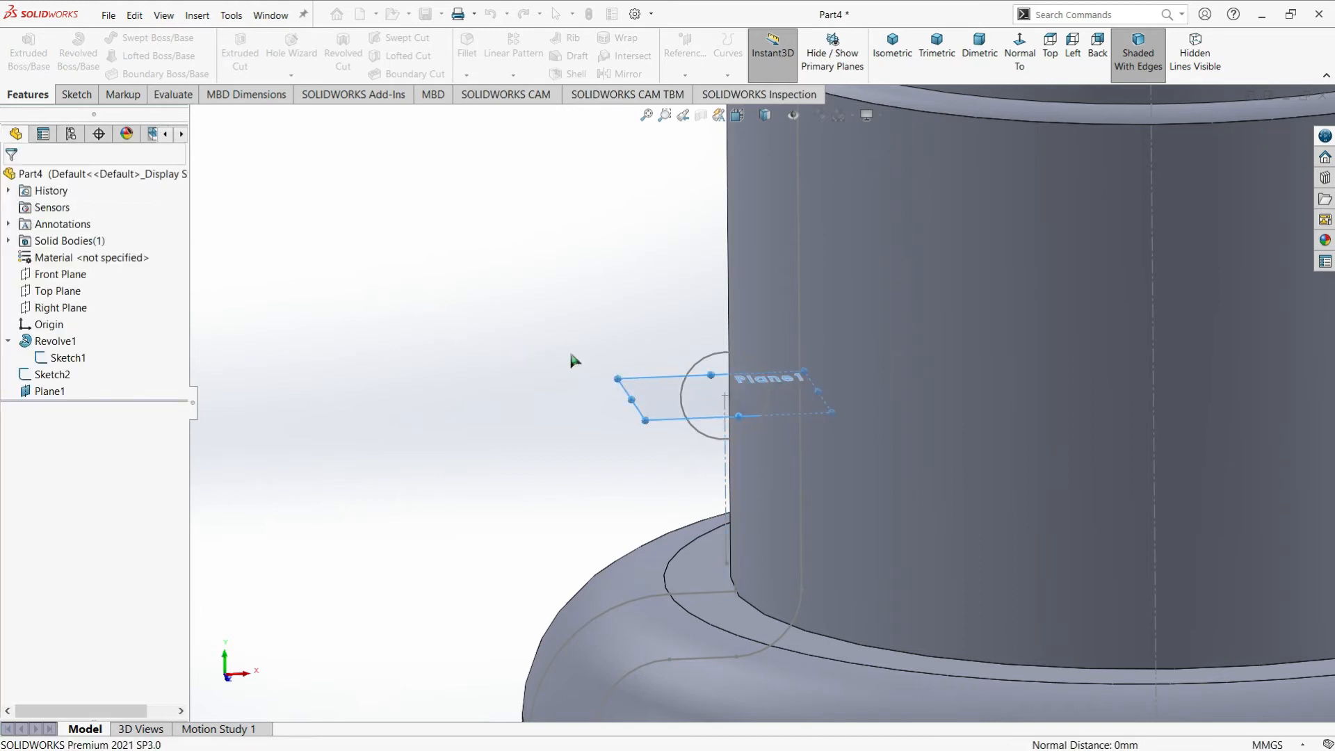
Enlarge the displayed boundary of the new reference plane at two of its corners
{"action": "scroll", "coordinate": [568, 349], "scroll_direction": "up", "scroll_amount": 3}
{"action": "scroll", "coordinate": [894, 471], "scroll_direction": "down", "scroll_amount": 3}
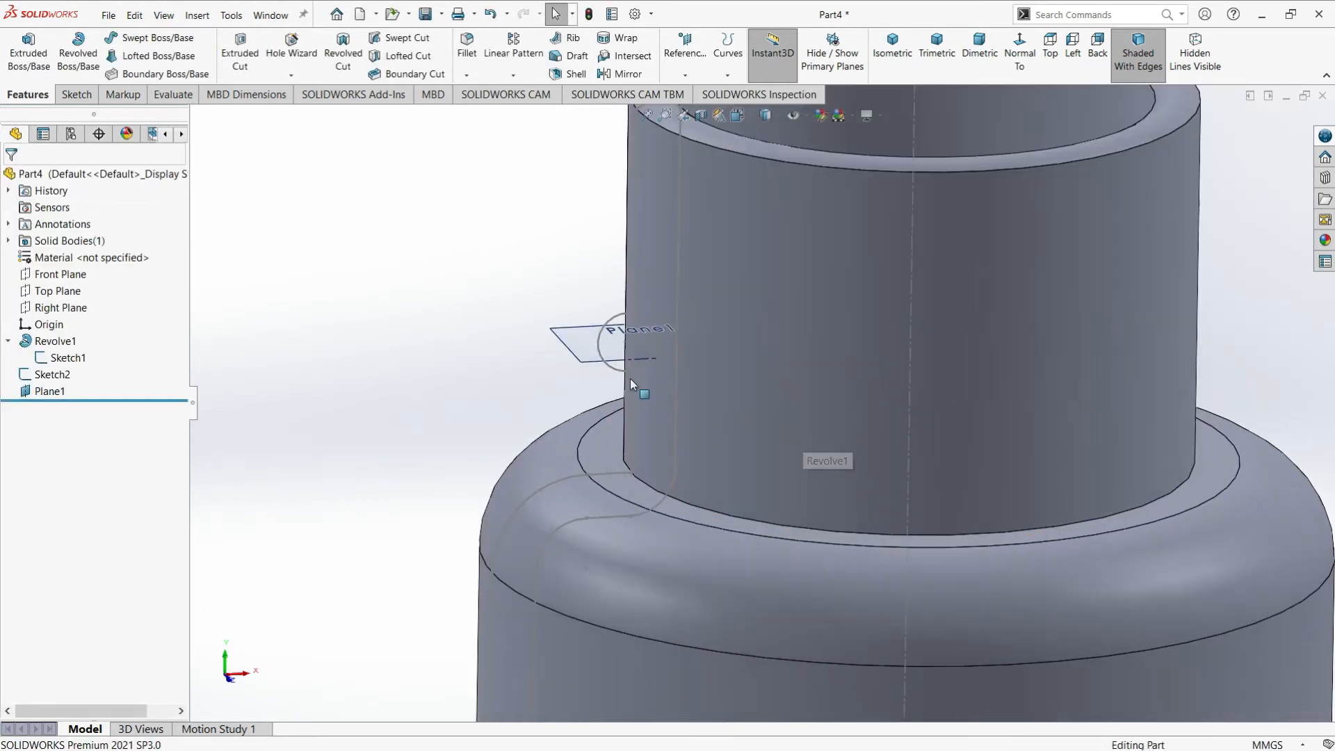
{"action": "left_click", "coordinate": [570, 327]}
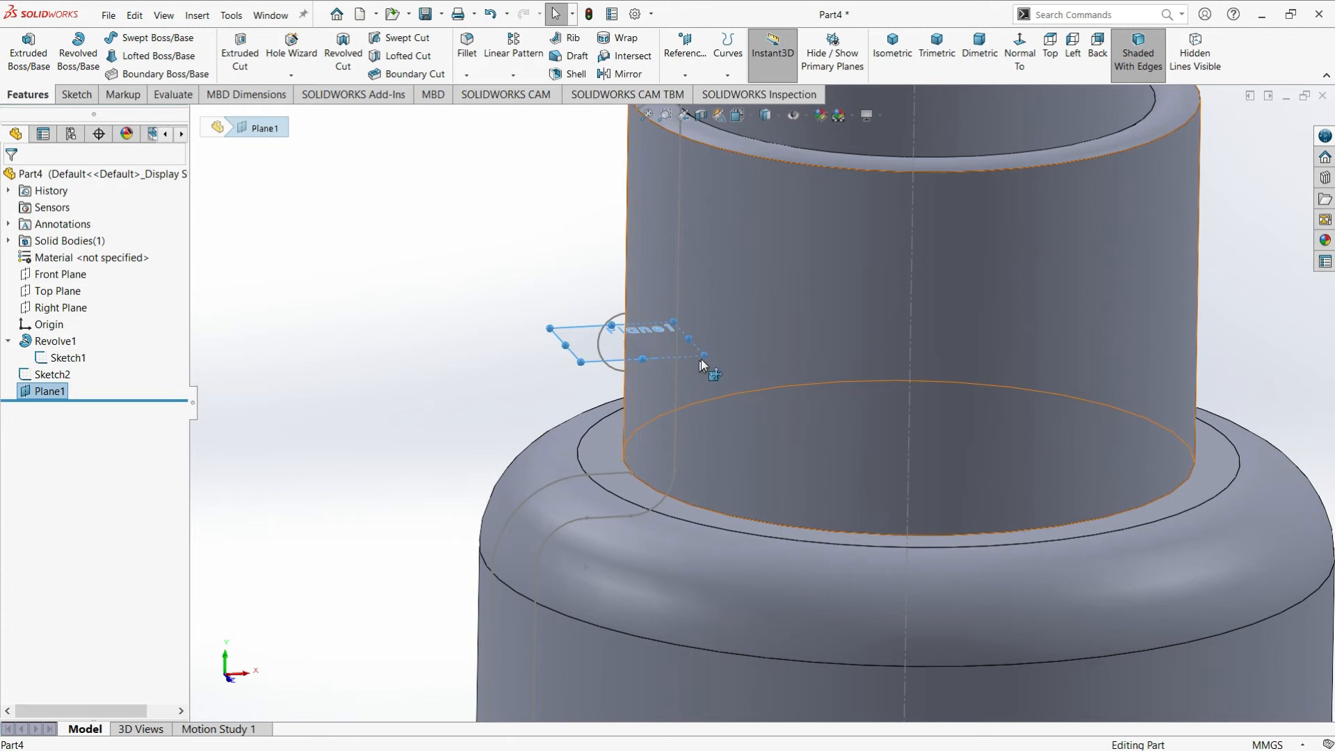
{"action": "left_click_drag", "start_coordinate": [756, 405], "coordinate": [760, 406]}
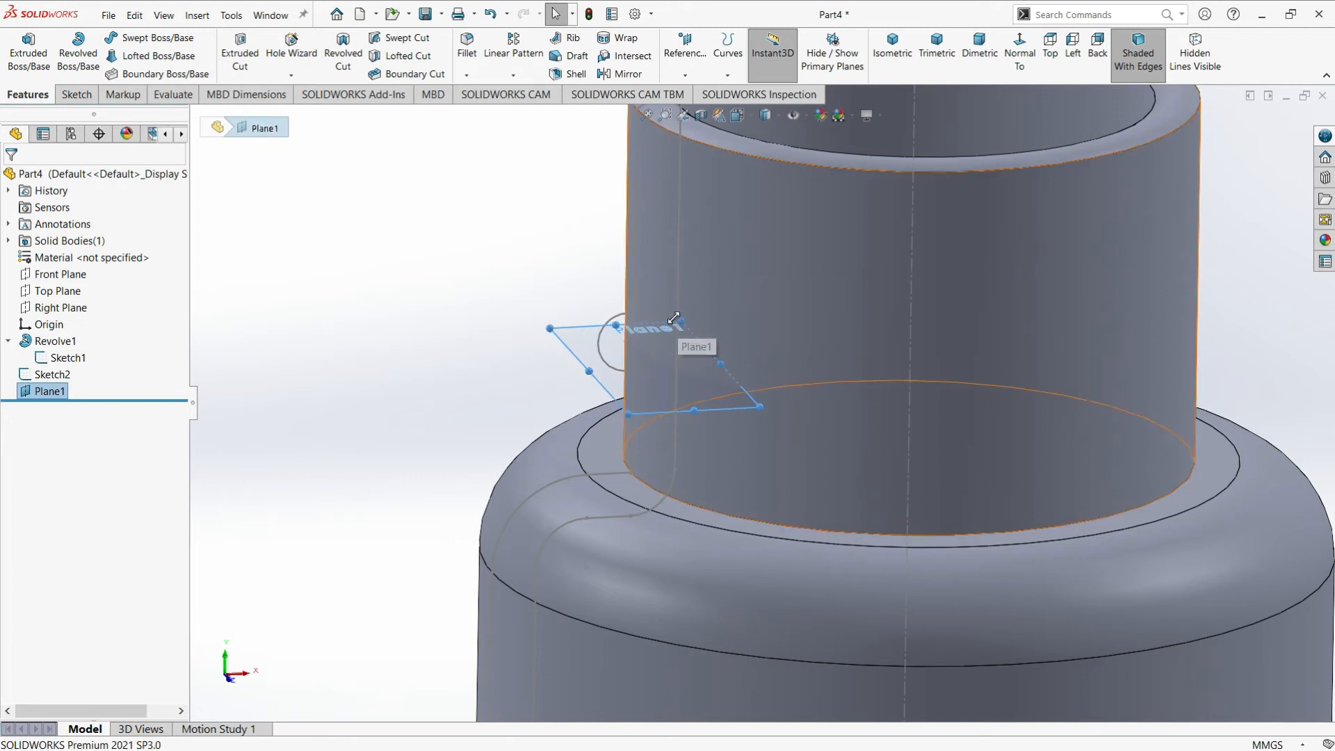
{"action": "left_click_drag", "start_coordinate": [682, 322], "coordinate": [707, 289]}
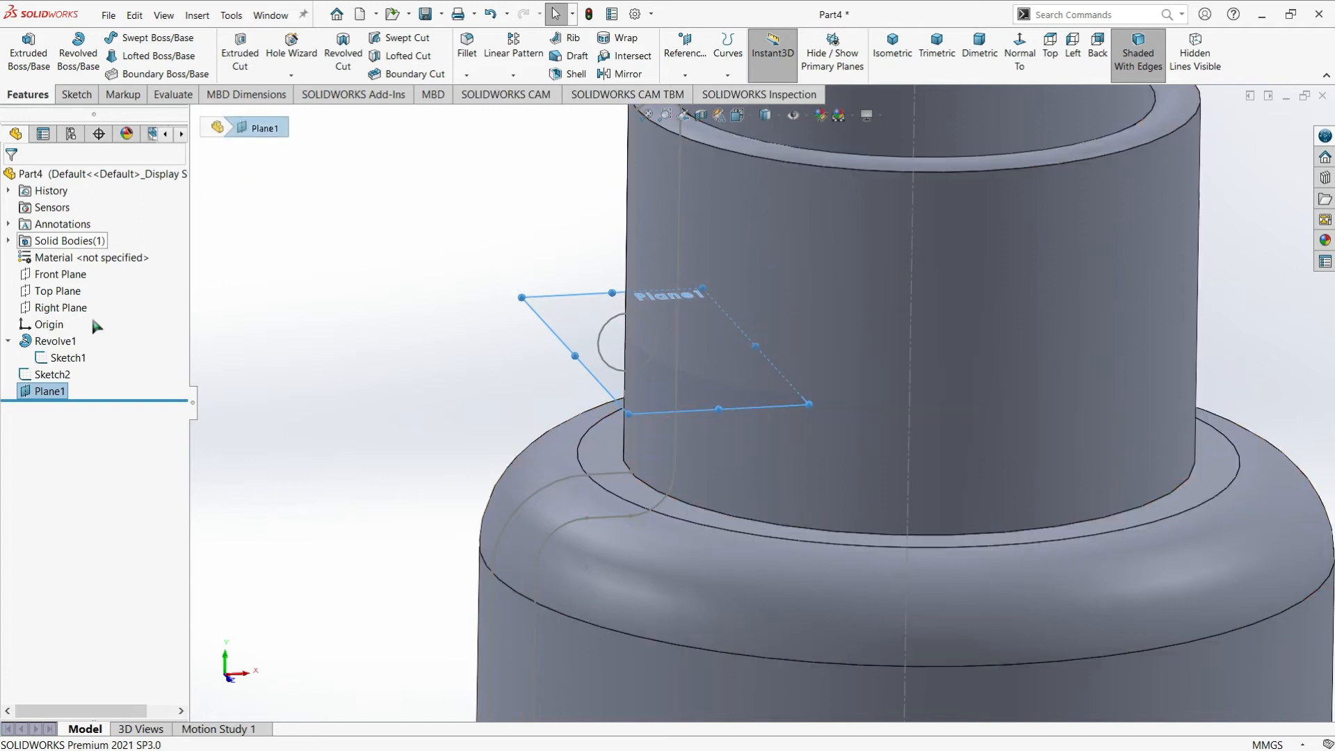
Start a sketch on the new reference plane and orient the view normal to it from above the bottle
{"action": "left_click", "coordinate": [544, 310]}
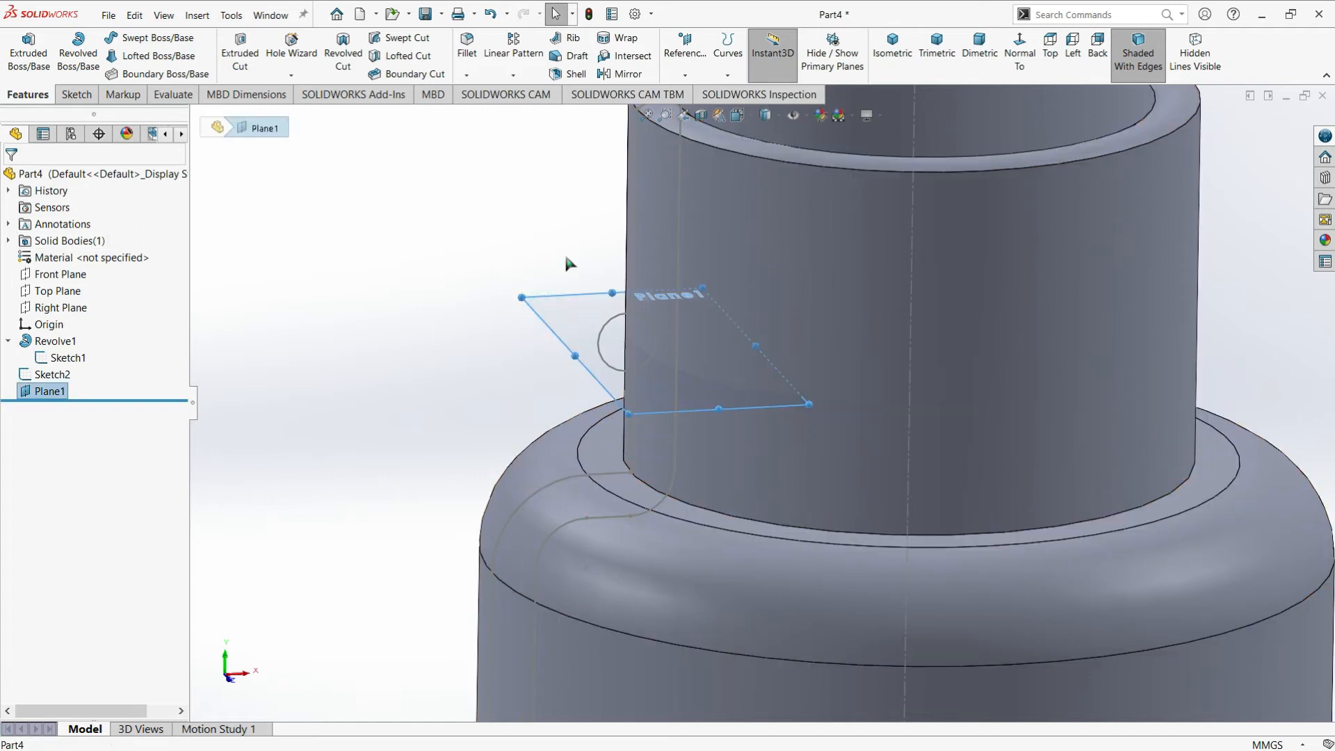
{"action": "scroll", "coordinate": [769, 389], "scroll_direction": "up", "scroll_amount": 2}
{"action": "left_click", "coordinate": [75, 95]}
{"action": "left_click", "coordinate": [21, 45]}
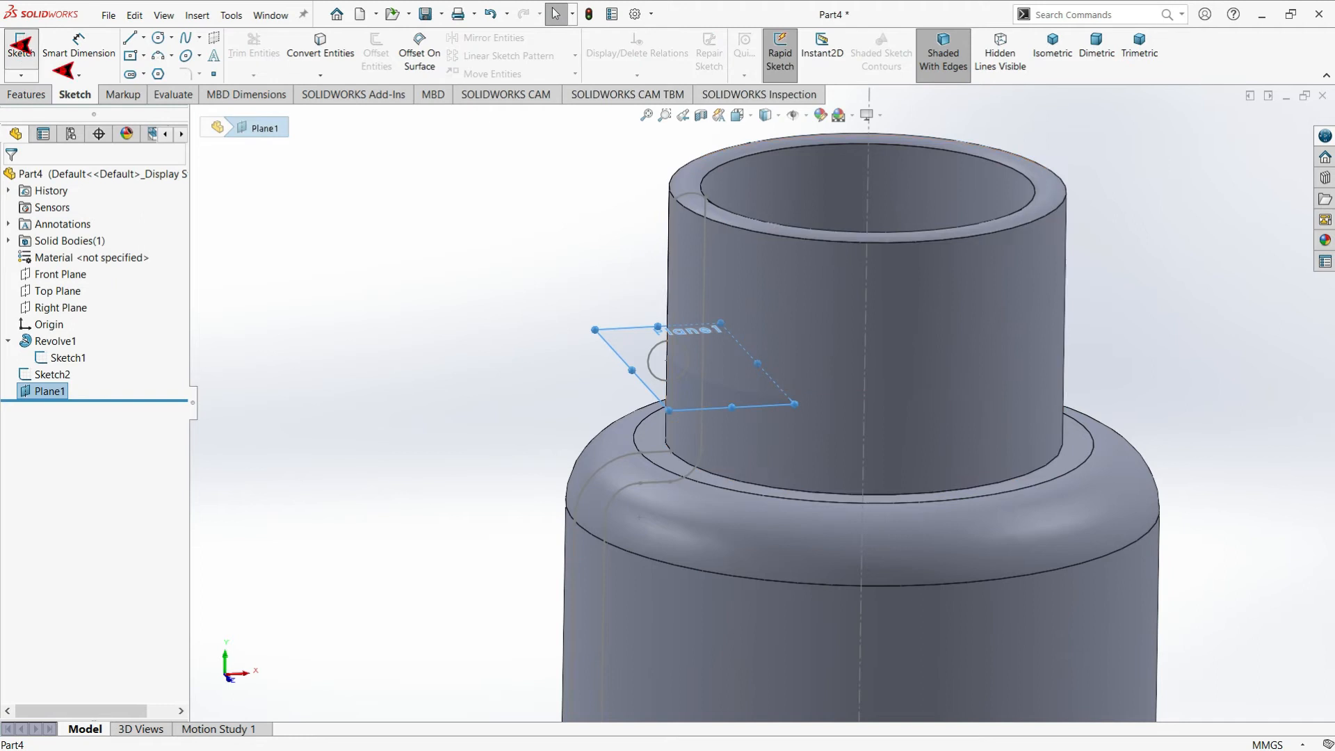
{"action": "right_click", "coordinate": [63, 395]}
{"action": "right_click", "coordinate": [59, 409]}
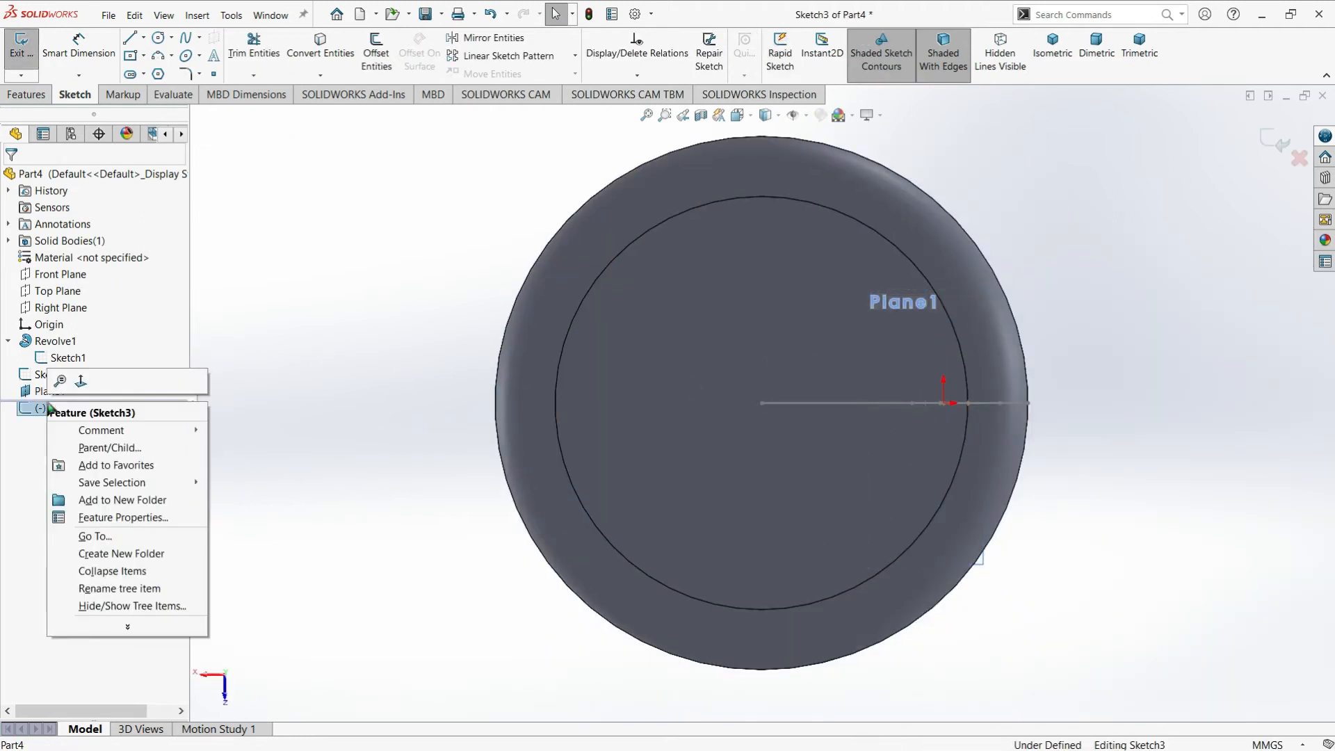
{"action": "left_click", "coordinate": [81, 382]}
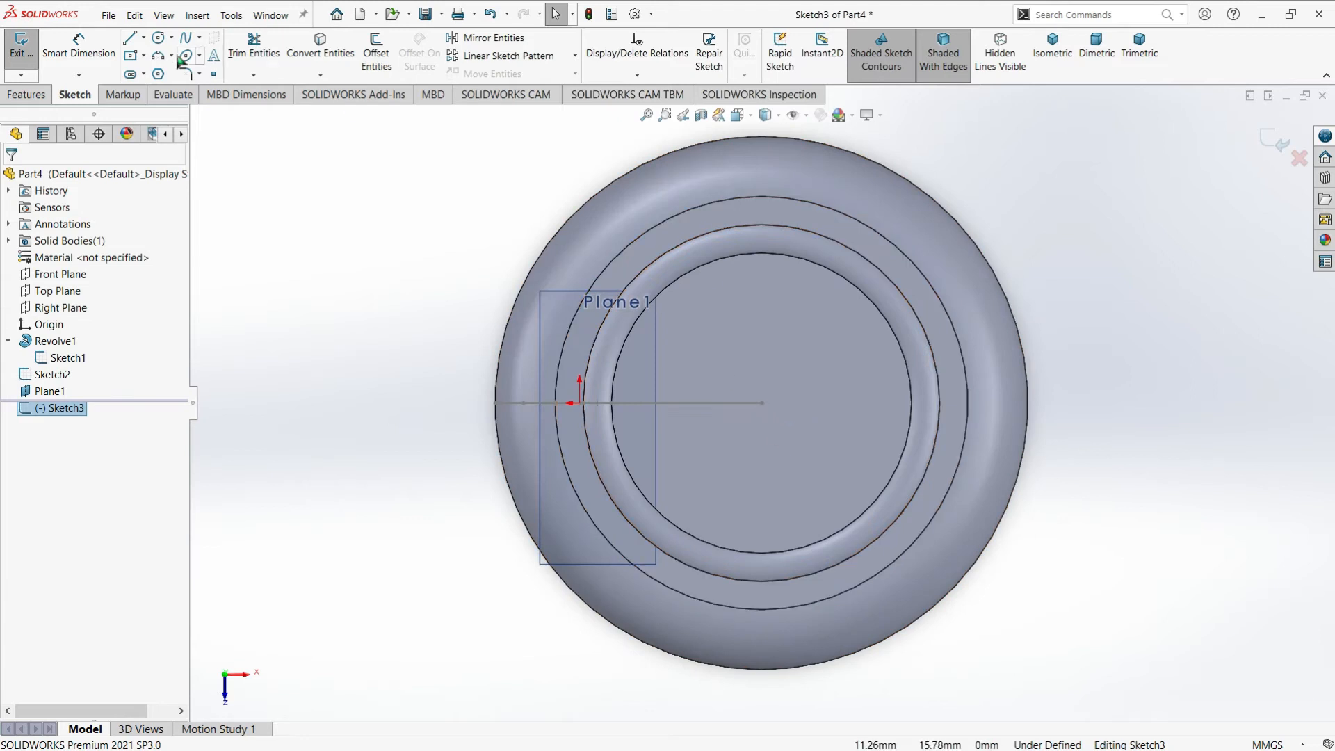
Convert the neck's outer circular edge into a sketch circle on the reference plane and exit the sketch
{"action": "left_click", "coordinate": [669, 250]}
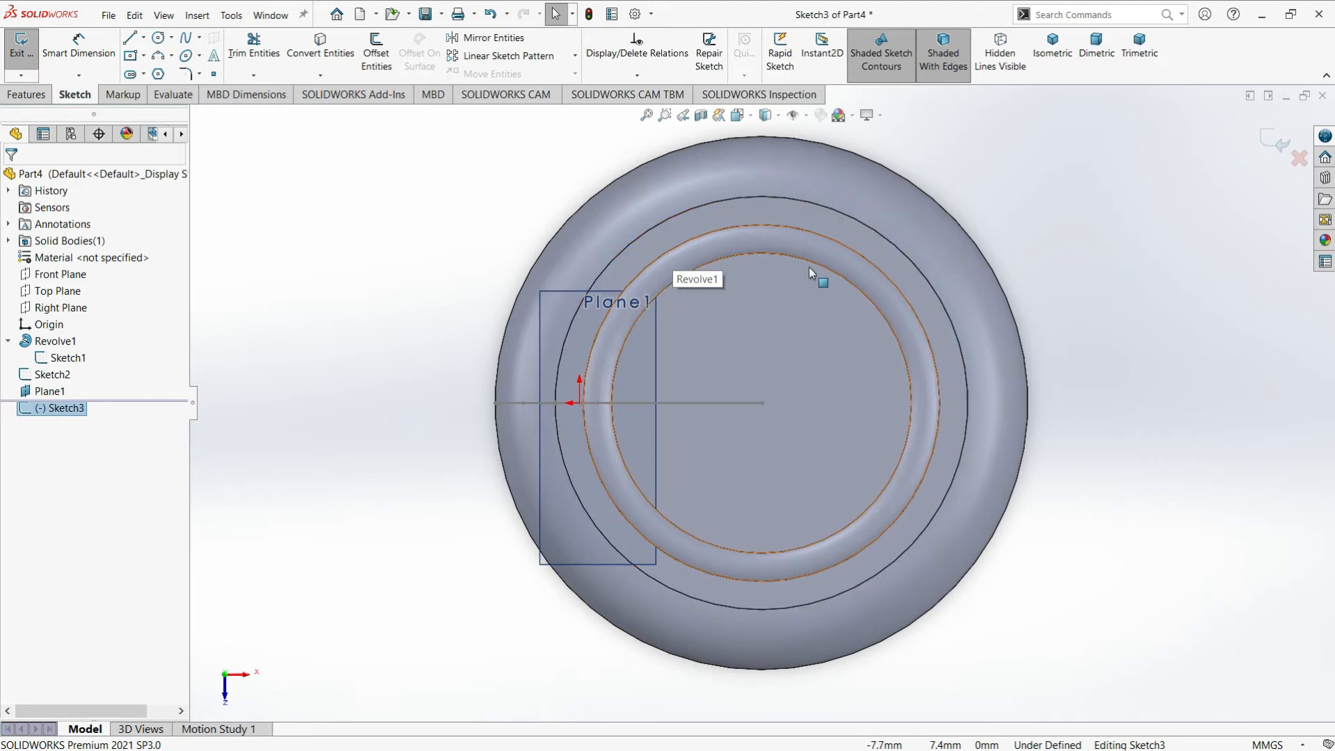
{"action": "left_click", "coordinate": [338, 47]}
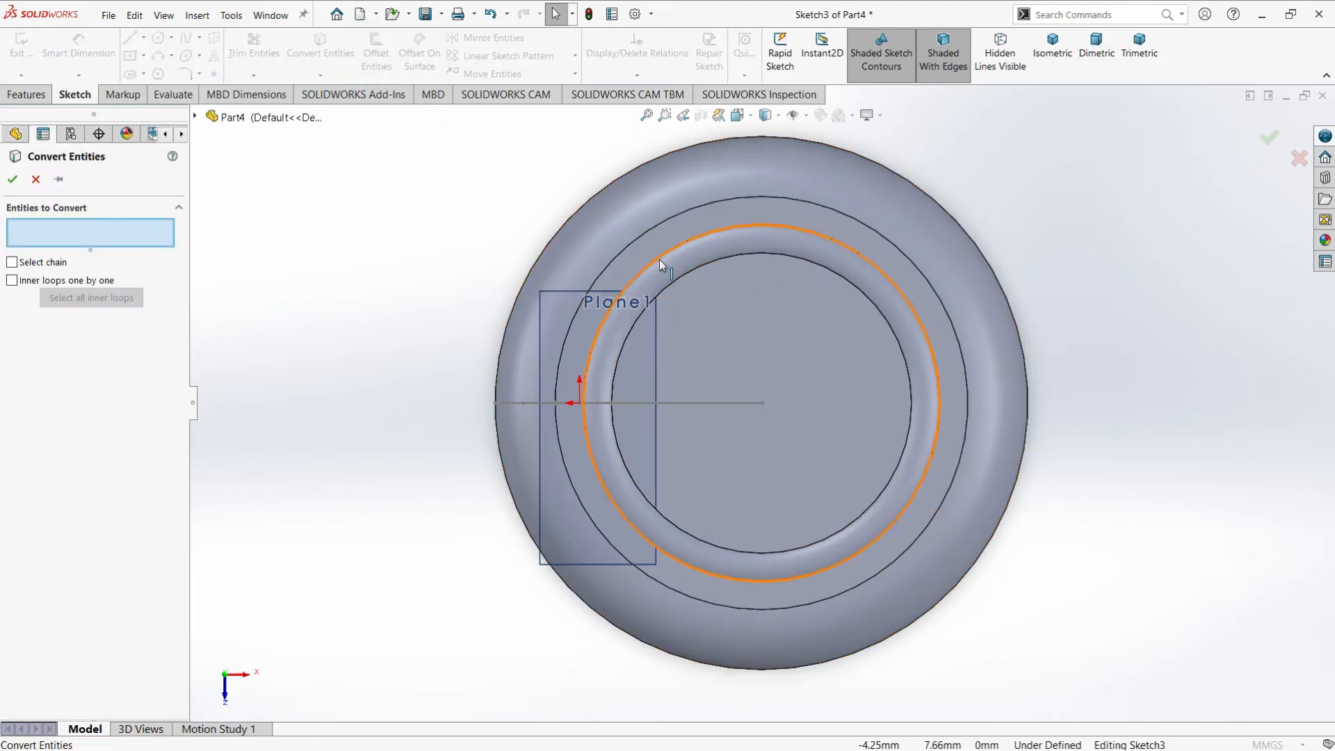
{"action": "left_click", "coordinate": [659, 260]}
{"action": "key", "text": "Return"}
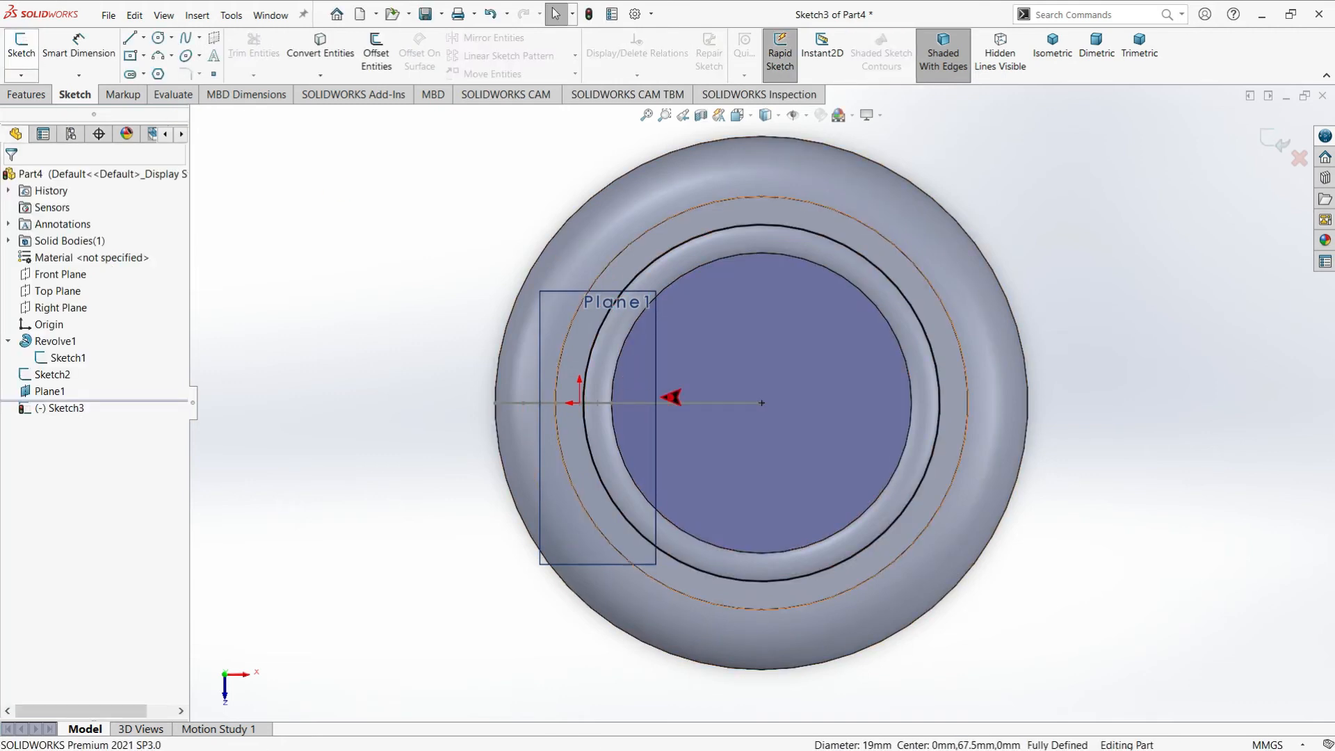
{"action": "scroll", "coordinate": [742, 441], "scroll_direction": "up", "scroll_amount": 2}
{"action": "middle_click_drag", "start_coordinate": [736, 479], "coordinate": [741, 376]}
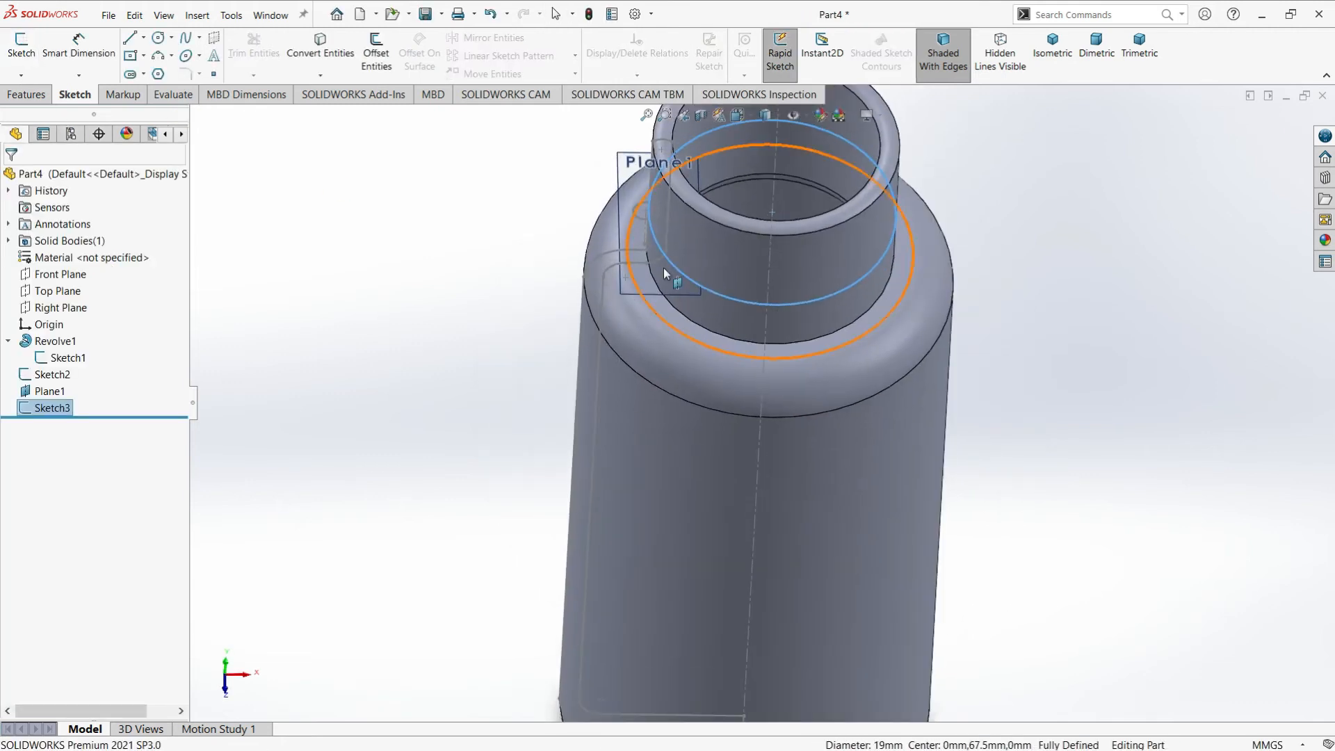
{"action": "left_click", "coordinate": [509, 264]}
{"action": "scroll", "coordinate": [647, 210], "scroll_direction": "down", "scroll_amount": 1}
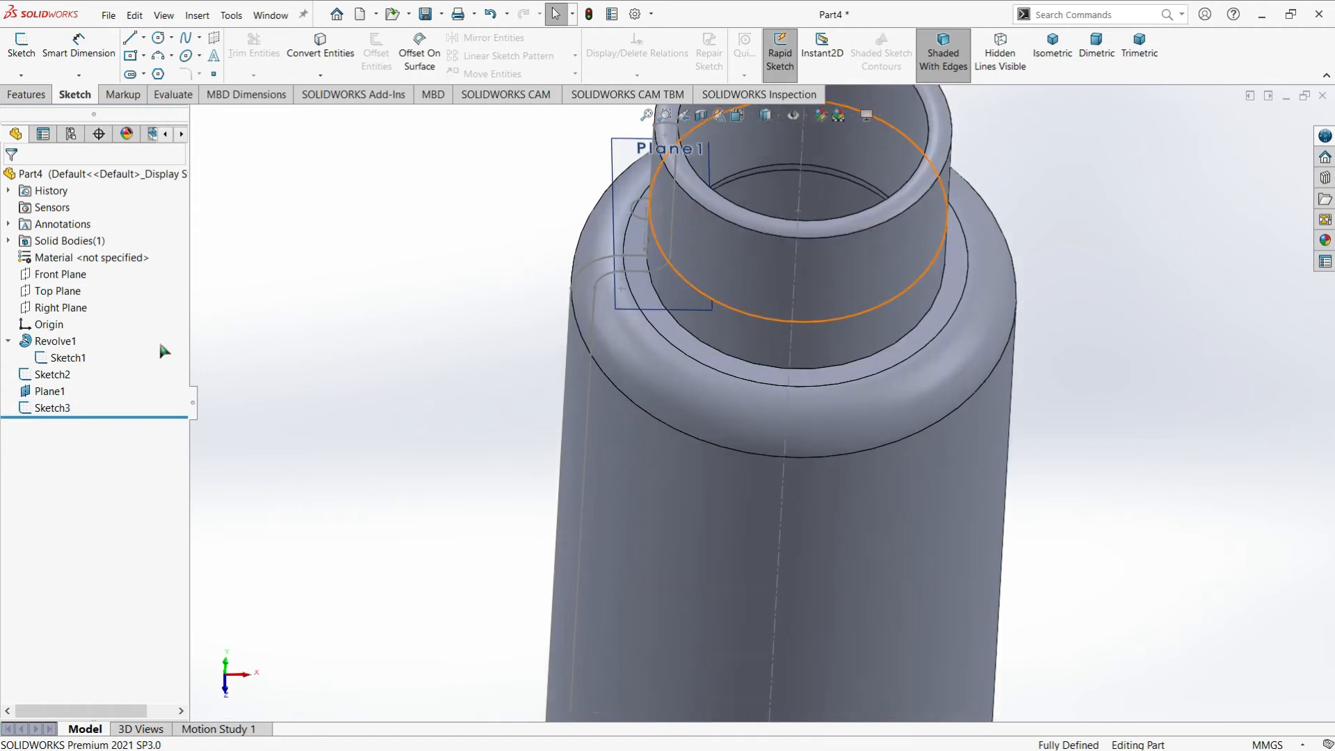
Hide the revolved bottle body and show it again
{"action": "left_click", "coordinate": [589, 265]}
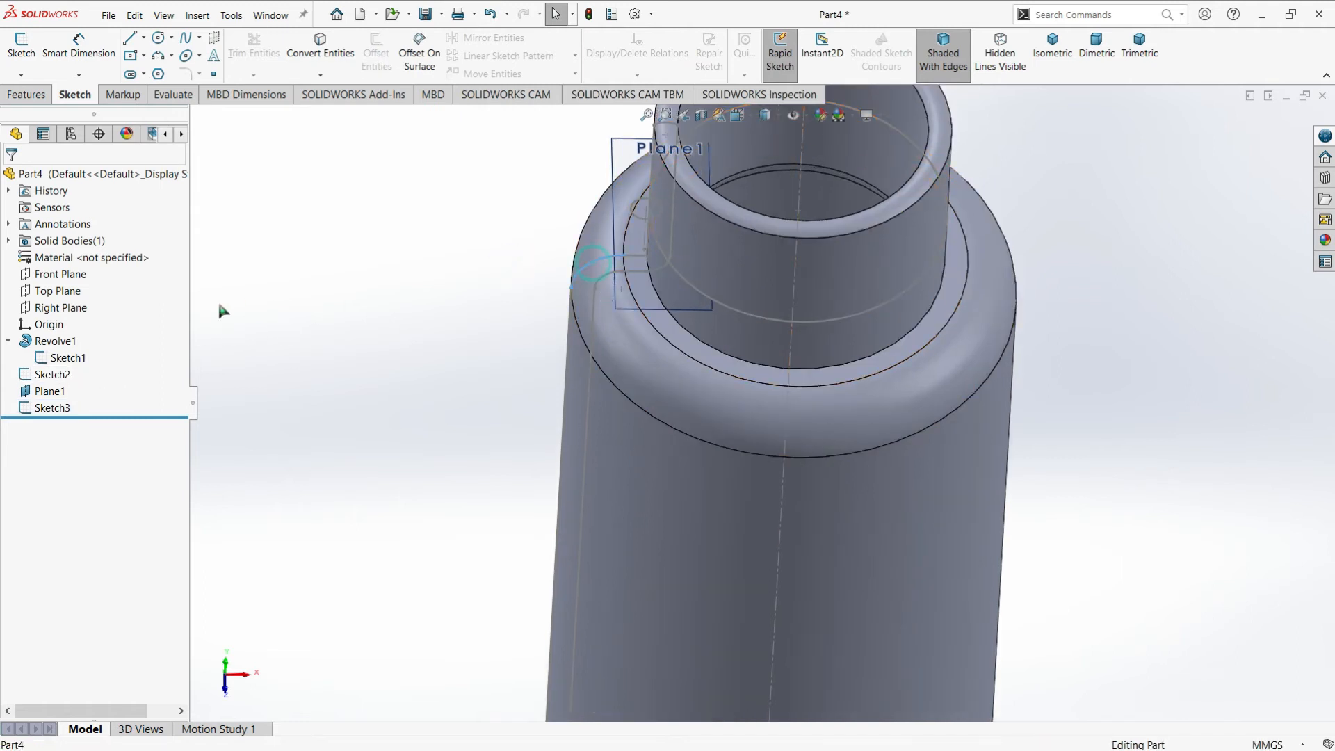
{"action": "right_click", "coordinate": [73, 345]}
{"action": "left_click", "coordinate": [79, 329]}
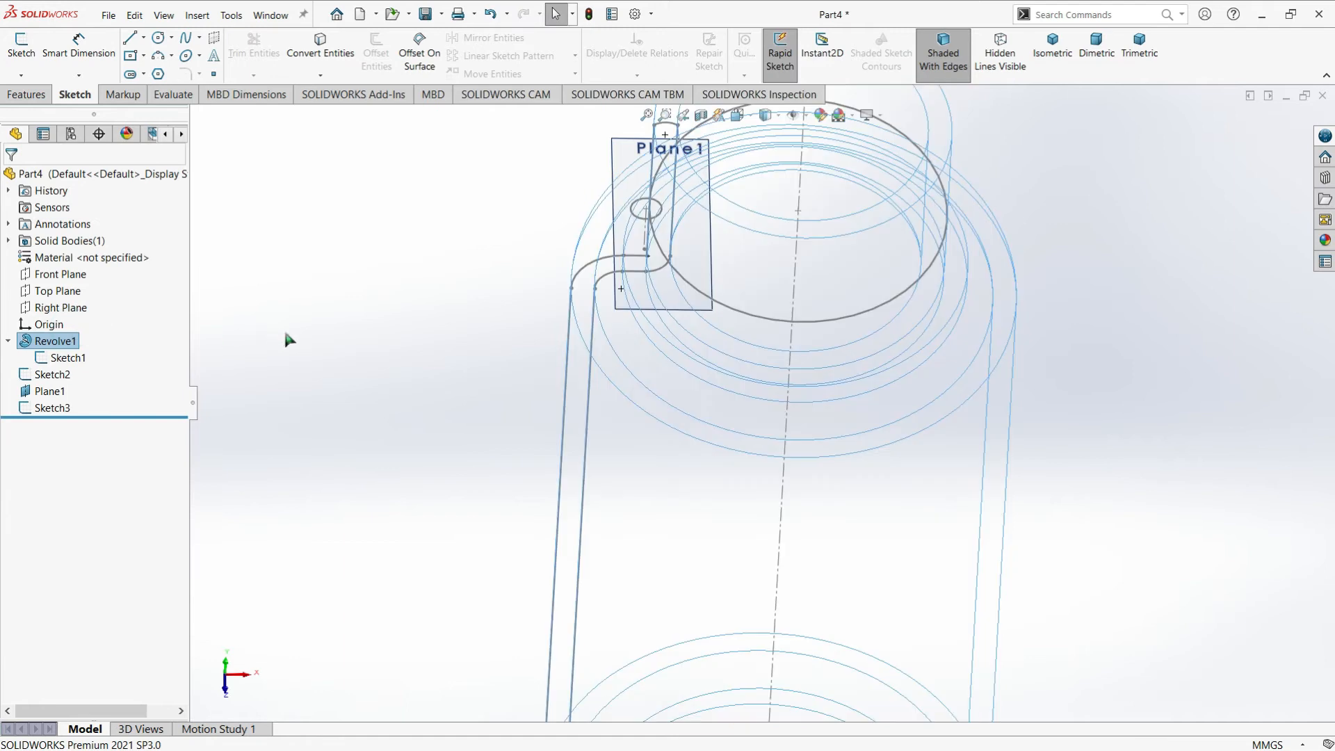
{"action": "left_click", "coordinate": [291, 381]}
{"action": "right_click", "coordinate": [70, 342]}
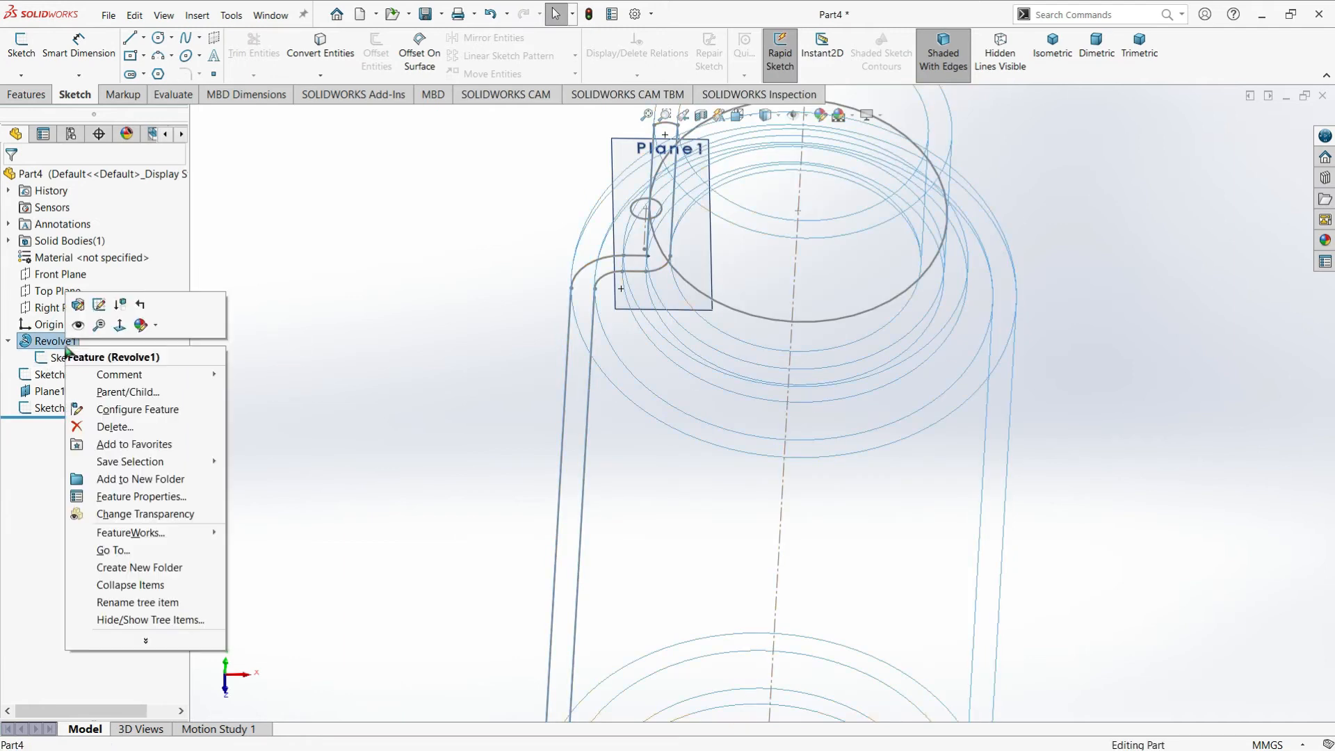
{"action": "left_click", "coordinate": [80, 328]}
Hide the bottle's revolve profile sketch, Sketch1
{"action": "right_click", "coordinate": [62, 362]}
{"action": "left_click", "coordinate": [74, 340]}
{"action": "scroll", "coordinate": [755, 258], "scroll_direction": "up", "scroll_amount": 2}
{"action": "scroll", "coordinate": [784, 249], "scroll_direction": "down", "scroll_amount": 2}
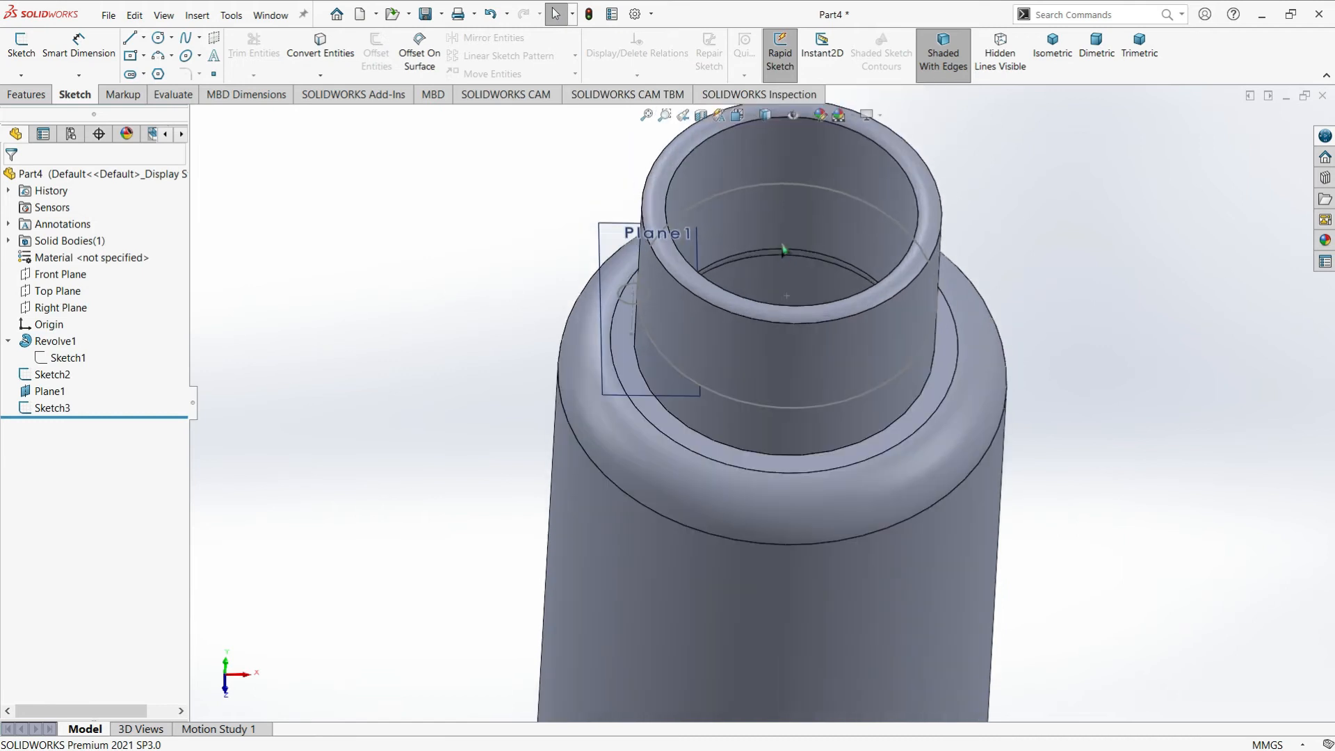
Start a Helix/Spiral curve based on the converted circle sketch around the bottle neck
{"action": "middle_click_drag", "start_coordinate": [783, 249], "coordinate": [753, 238]}
{"action": "scroll", "coordinate": [754, 239], "scroll_direction": "up", "scroll_amount": 1}
{"action": "scroll", "coordinate": [693, 312], "scroll_direction": "down", "scroll_amount": 2}
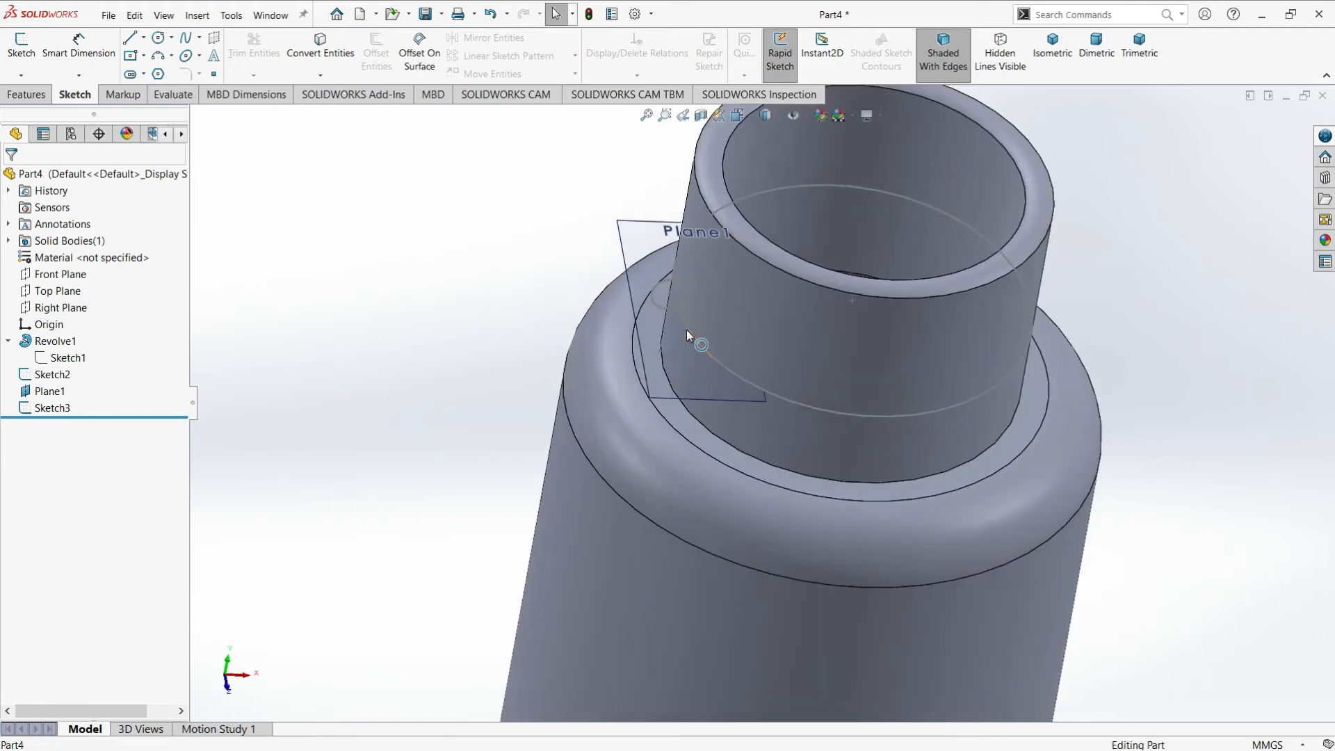
{"action": "left_click", "coordinate": [22, 46]}
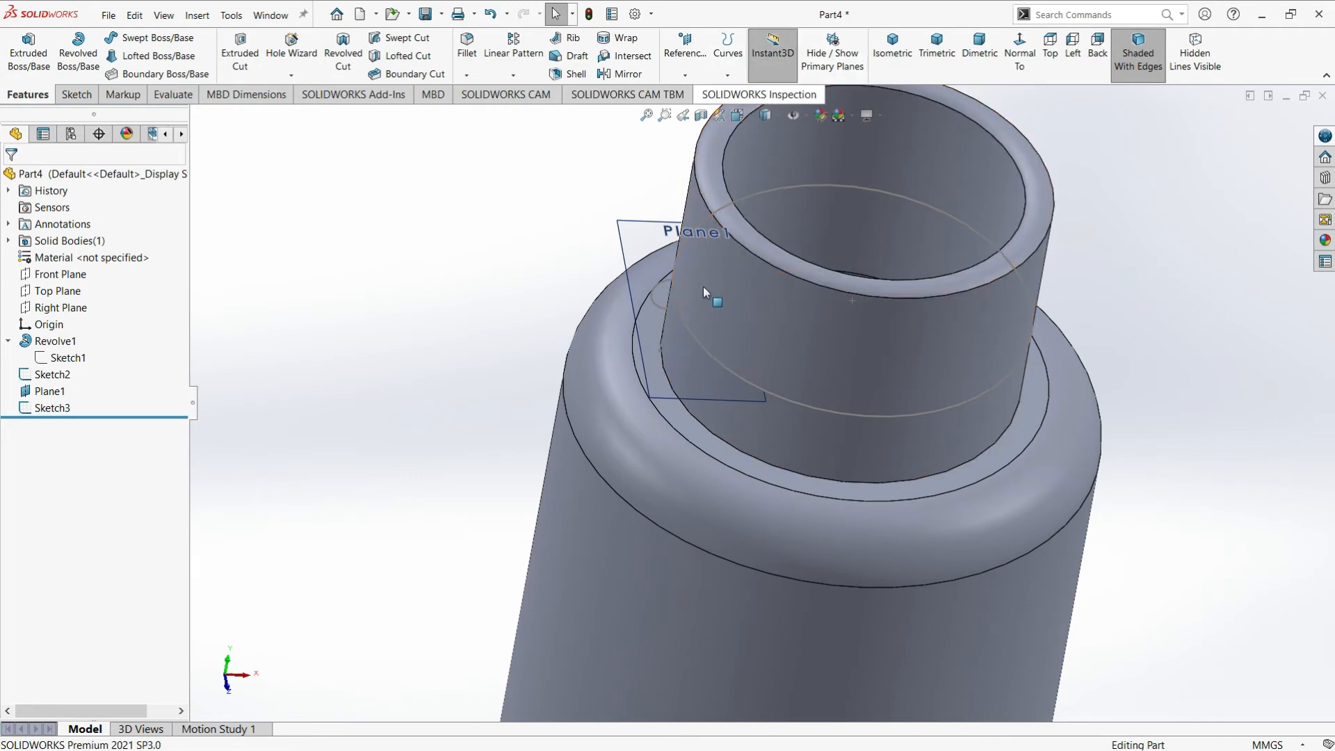
{"action": "left_click", "coordinate": [723, 52]}
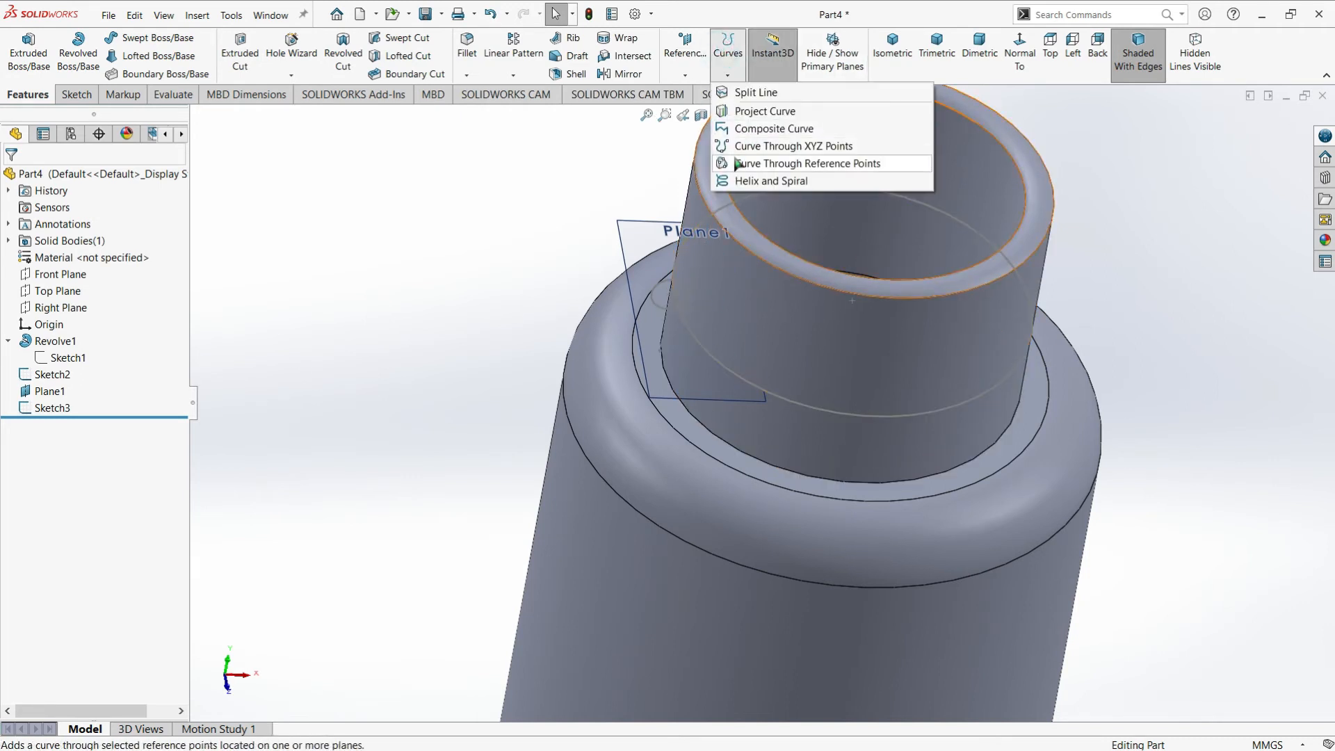
{"action": "left_click", "coordinate": [744, 182]}
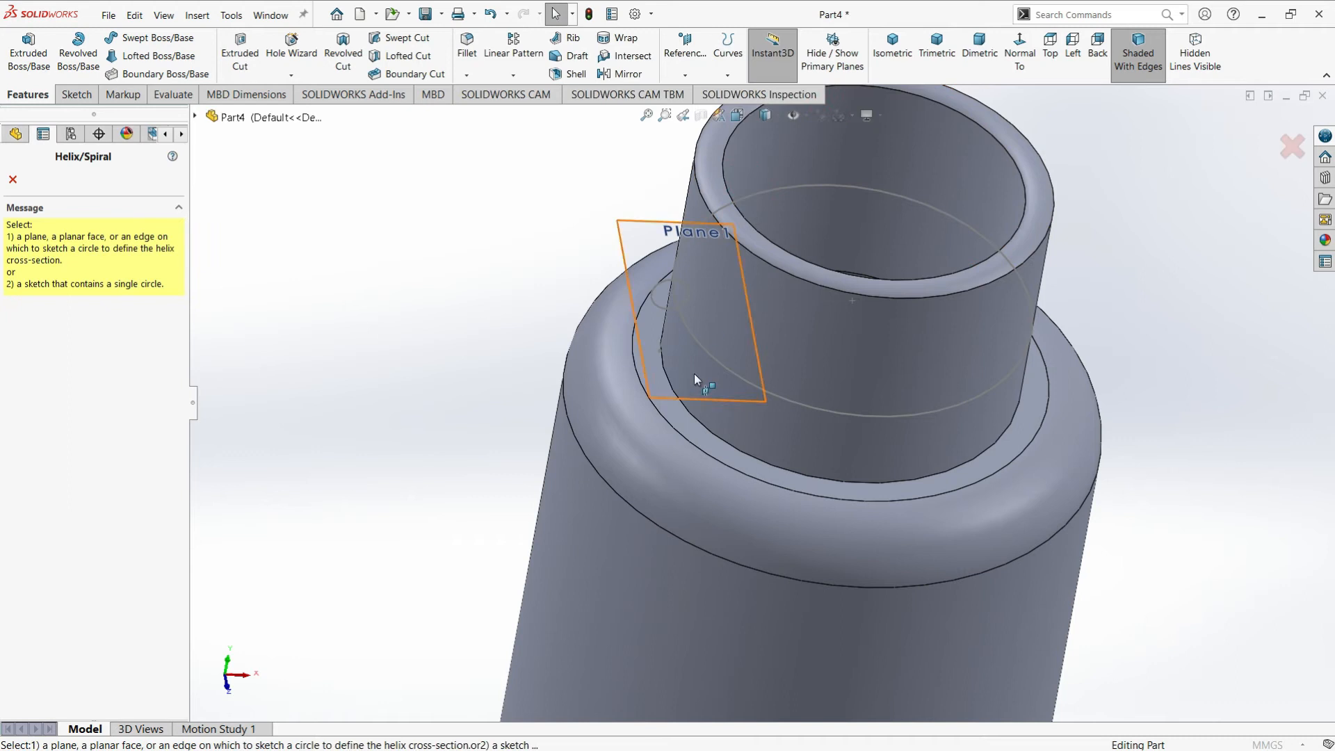
{"action": "left_click", "coordinate": [661, 353]}
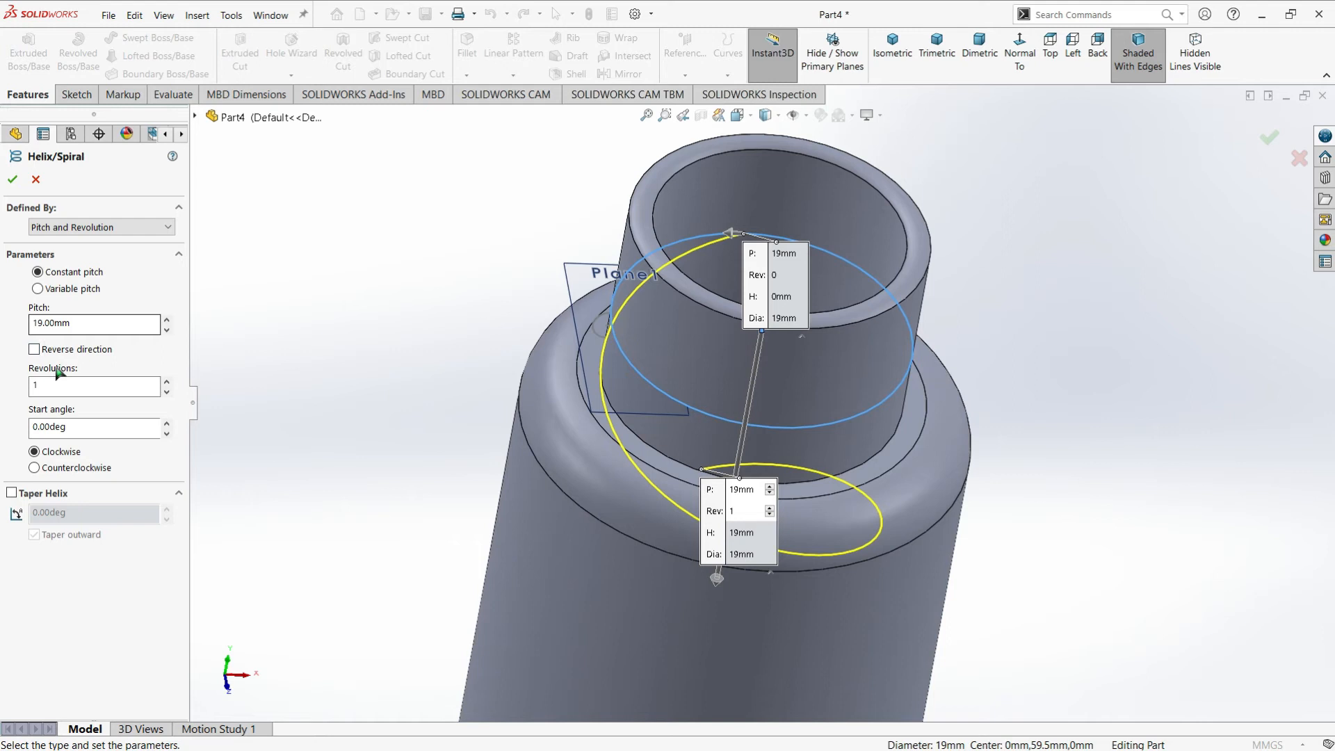
Define the helix with a constant pitch of 3.3 mm and 2.2 revolutions
{"action": "left_click", "coordinate": [65, 333]}
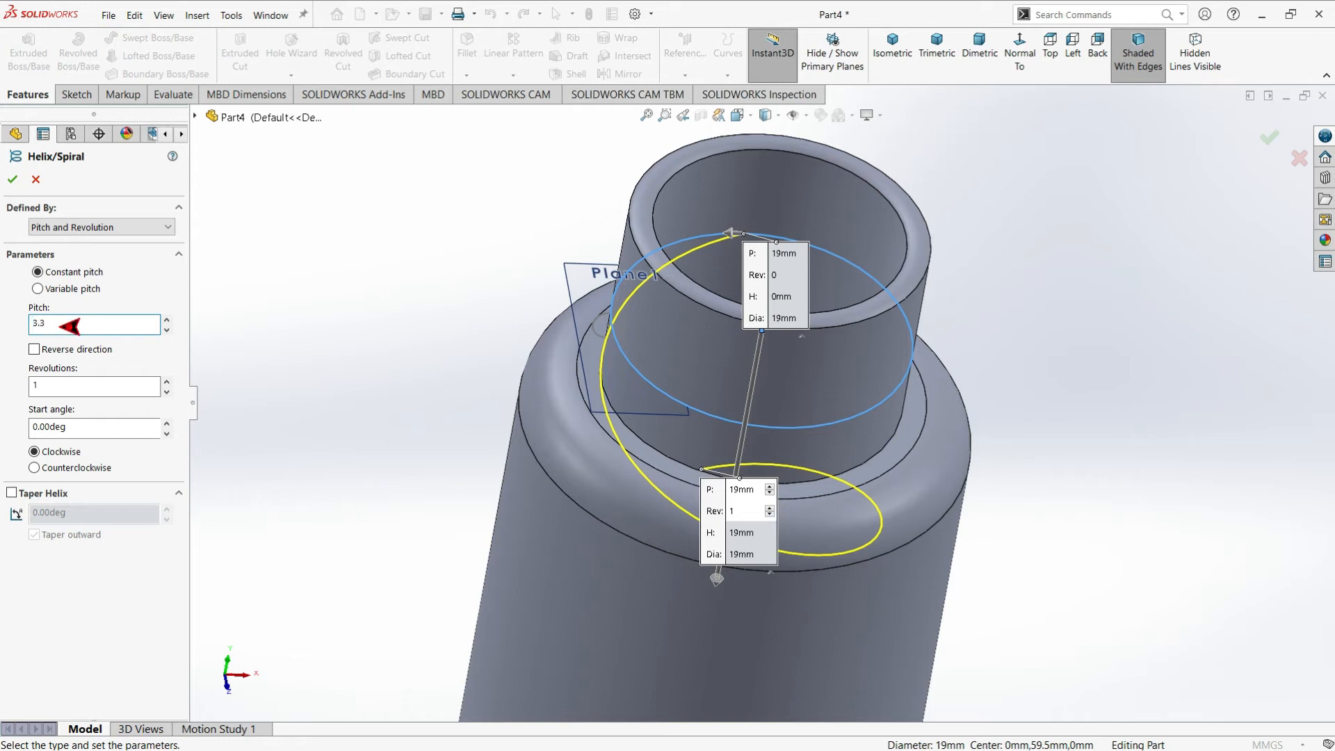
{"action": "type", "text": "3.3"}
{"action": "key", "text": "Return"}
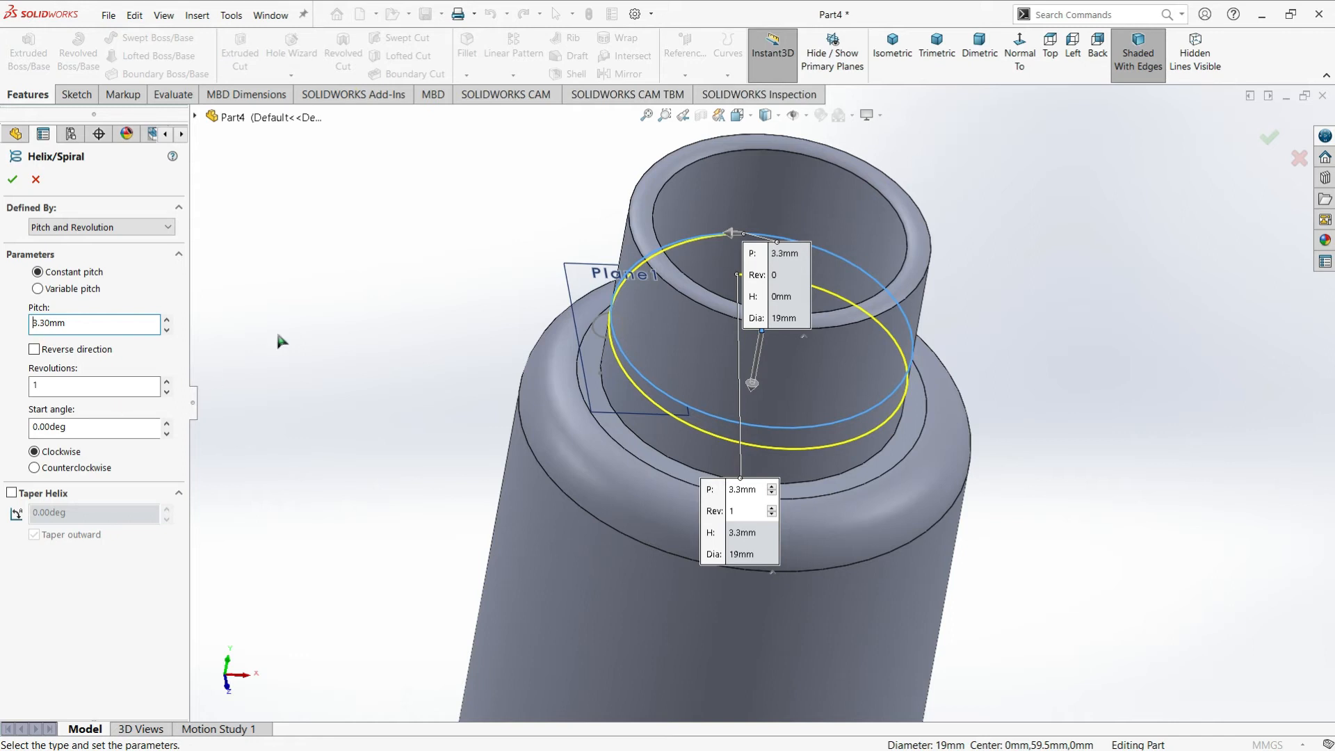
{"action": "left_click", "coordinate": [90, 386]}
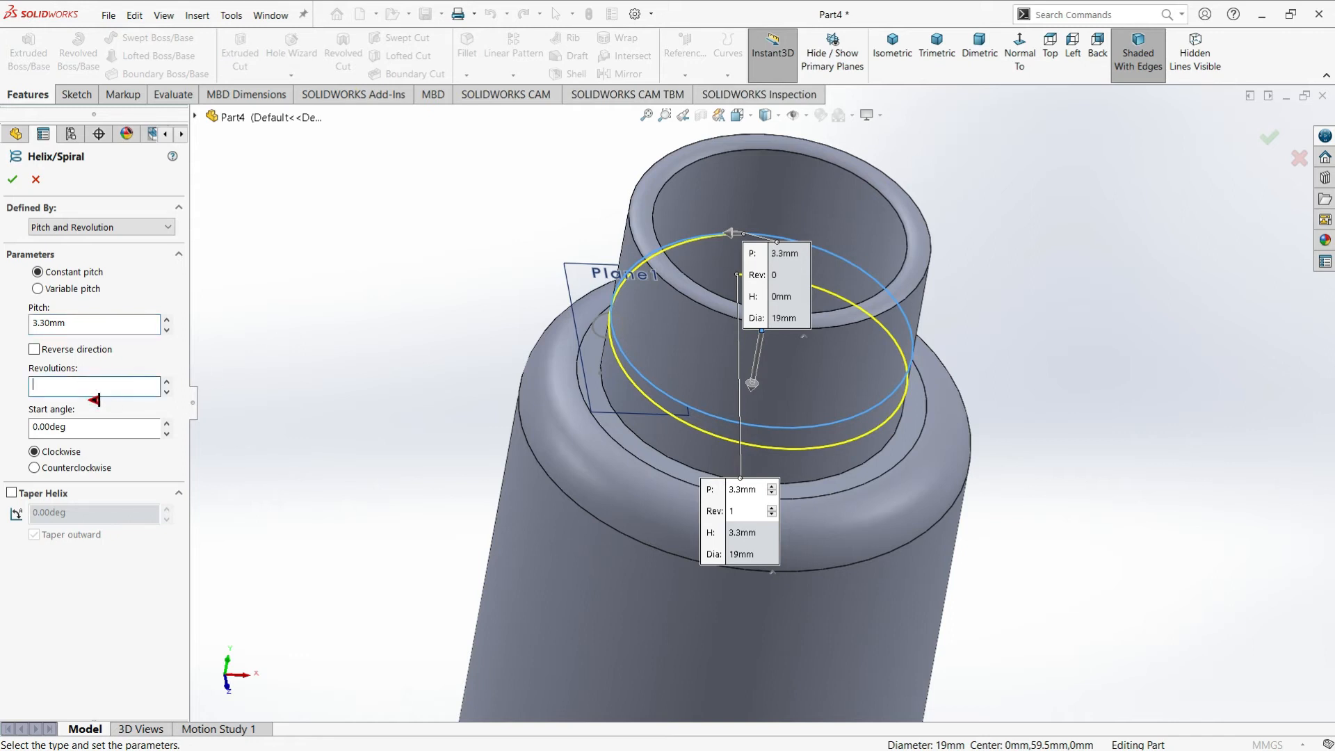
{"action": "type", "text": "2.2"}
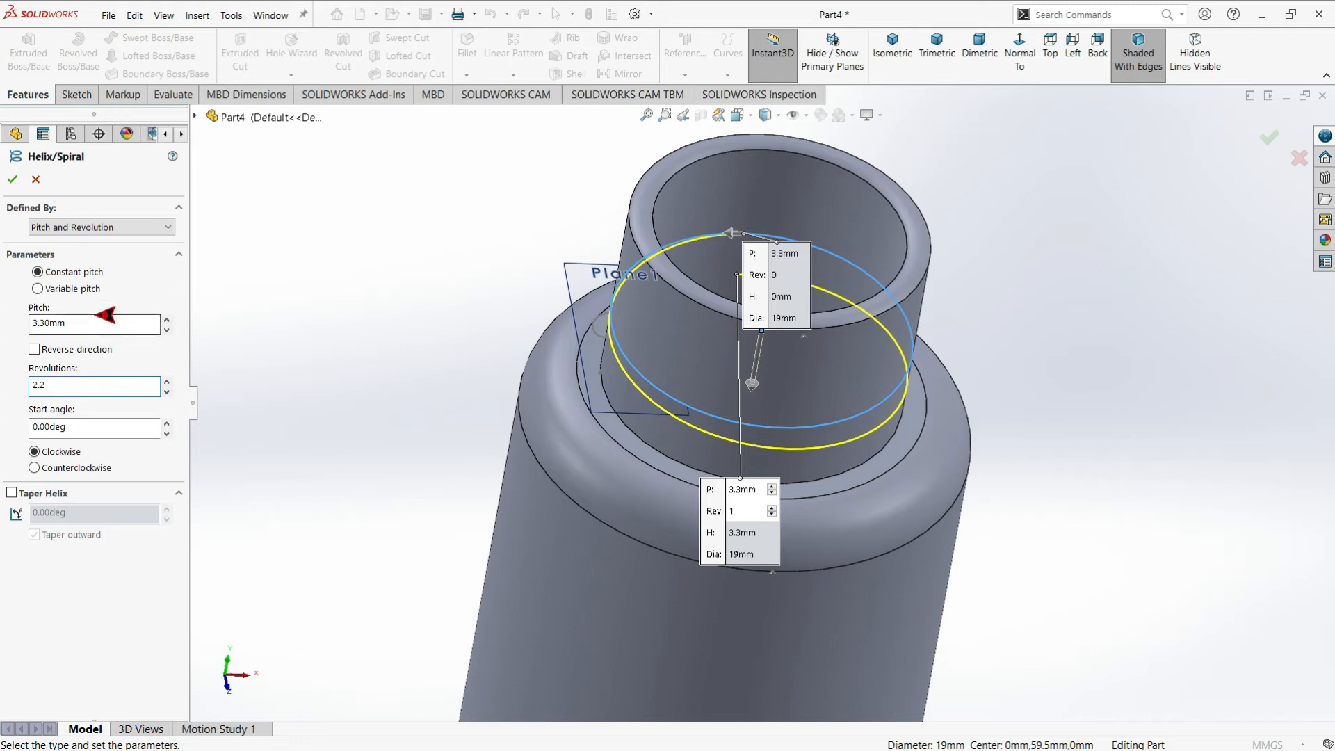
{"action": "key", "text": "Return"}
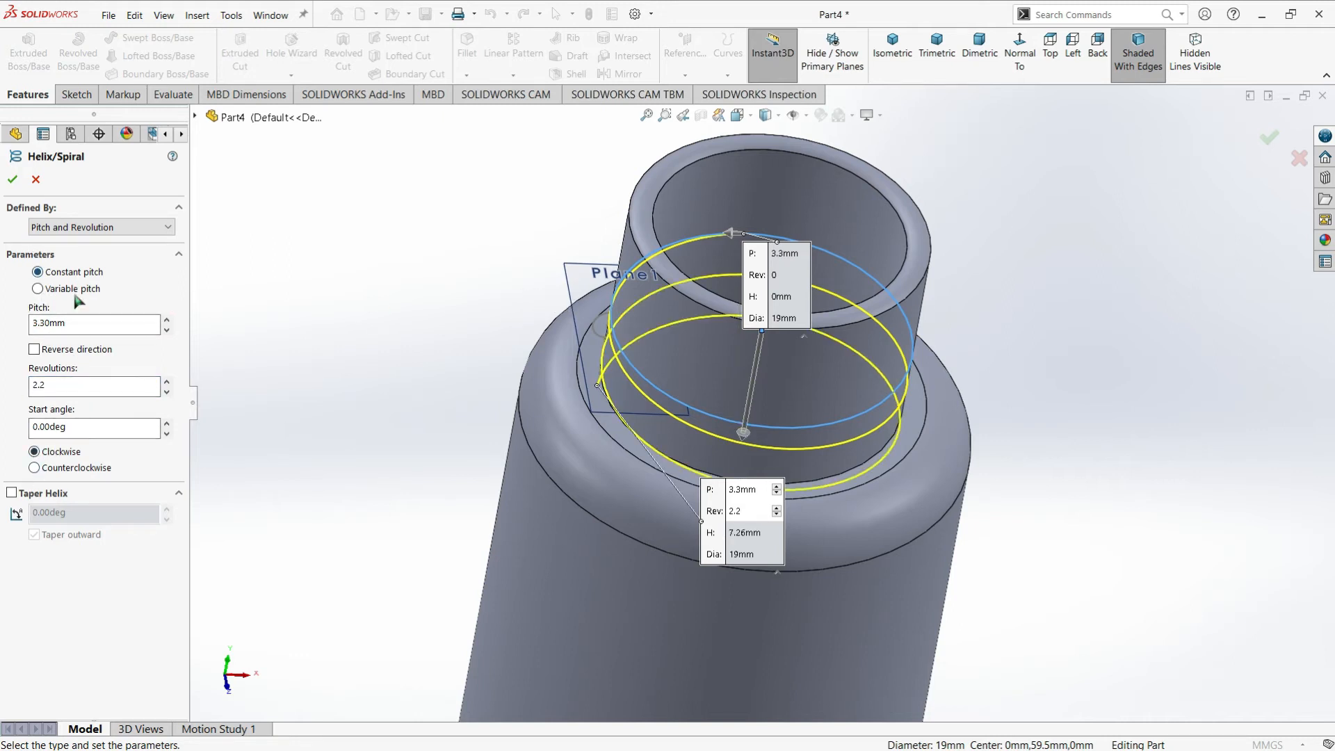
Reverse the helix direction so it climbs toward the neck opening
{"action": "middle_click_drag", "start_coordinate": [787, 408], "coordinate": [819, 340]}
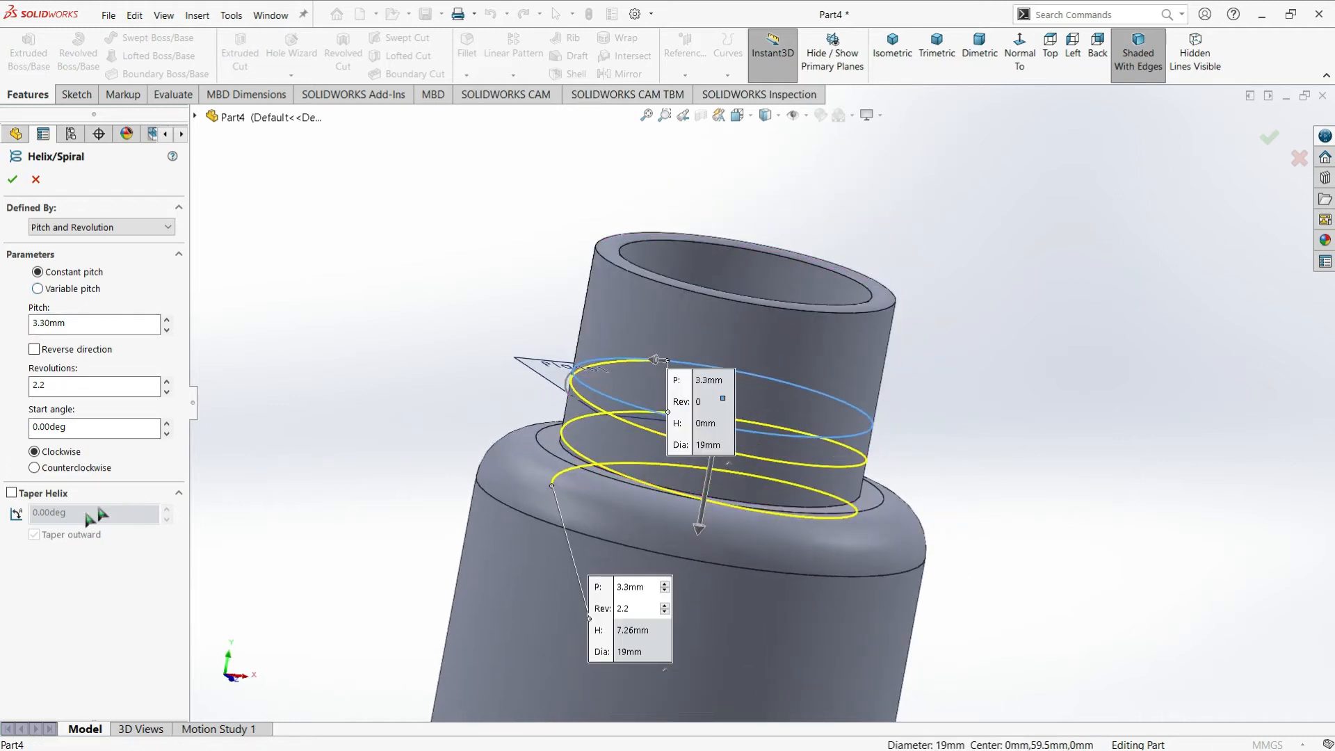
{"action": "left_click", "coordinate": [34, 349]}
{"action": "middle_click_drag", "start_coordinate": [723, 408], "coordinate": [750, 393]}
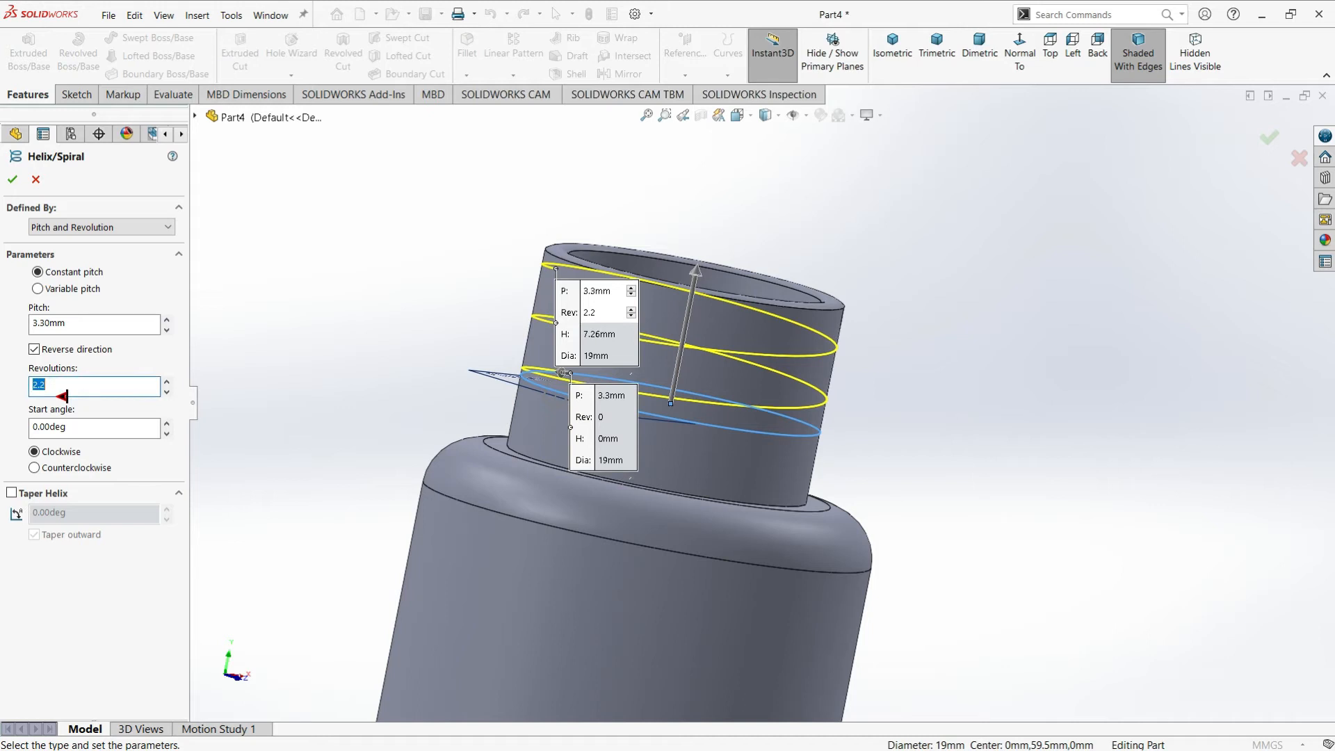
Try the helix with 1.75 revolutions and return it to 2.2
{"action": "type", "text": "1.75"}
{"action": "key", "text": "Return"}
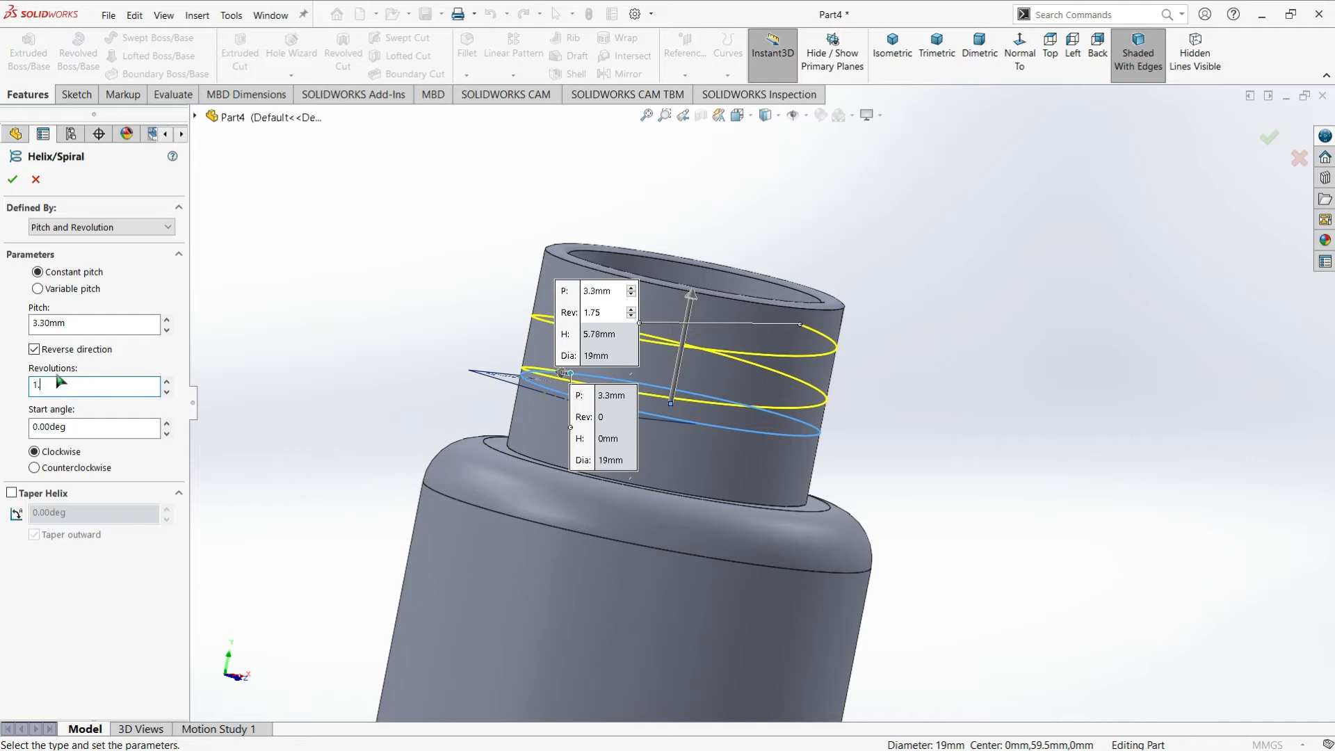
{"action": "key", "text": "Return"}
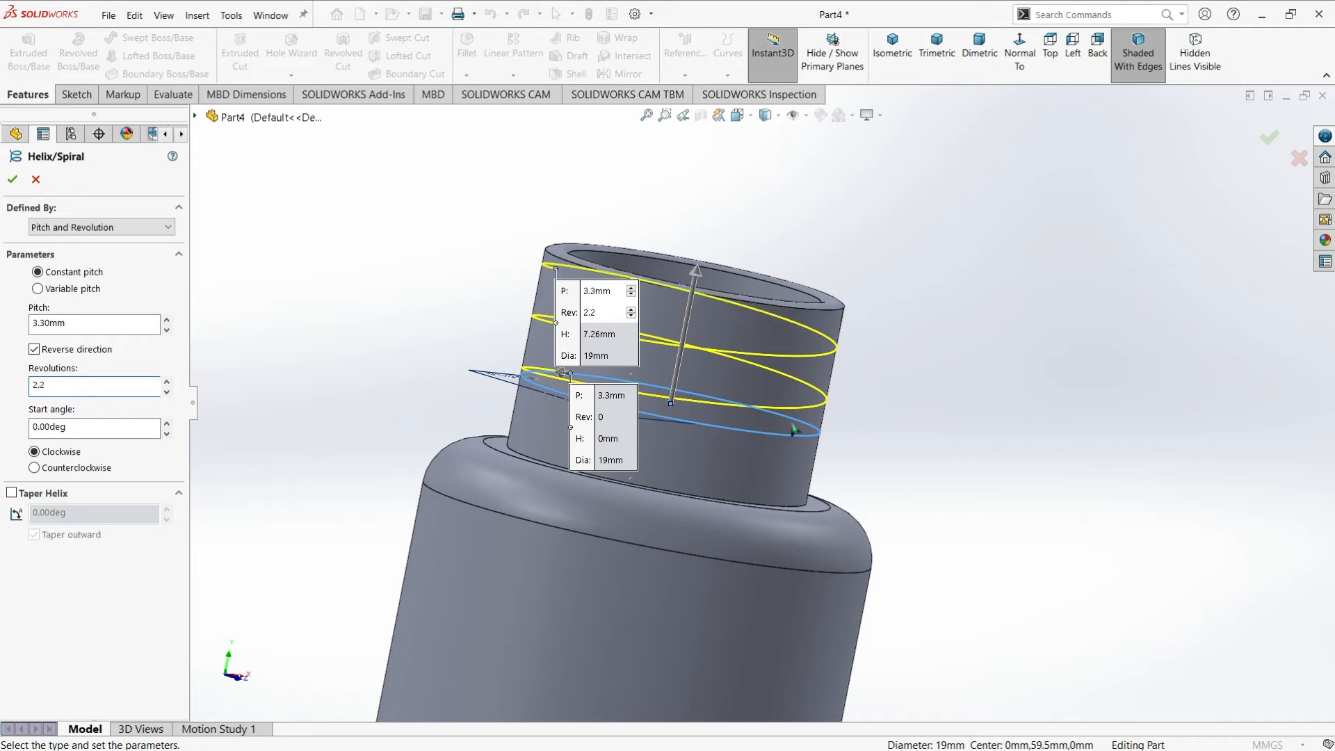
Try a helix start angle of 90 degrees and settle on 270 degrees, at the circle profile
{"action": "scroll", "coordinate": [792, 428], "scroll_direction": "down", "scroll_amount": 1}
{"action": "middle_click_drag", "start_coordinate": [648, 428], "coordinate": [504, 393]}
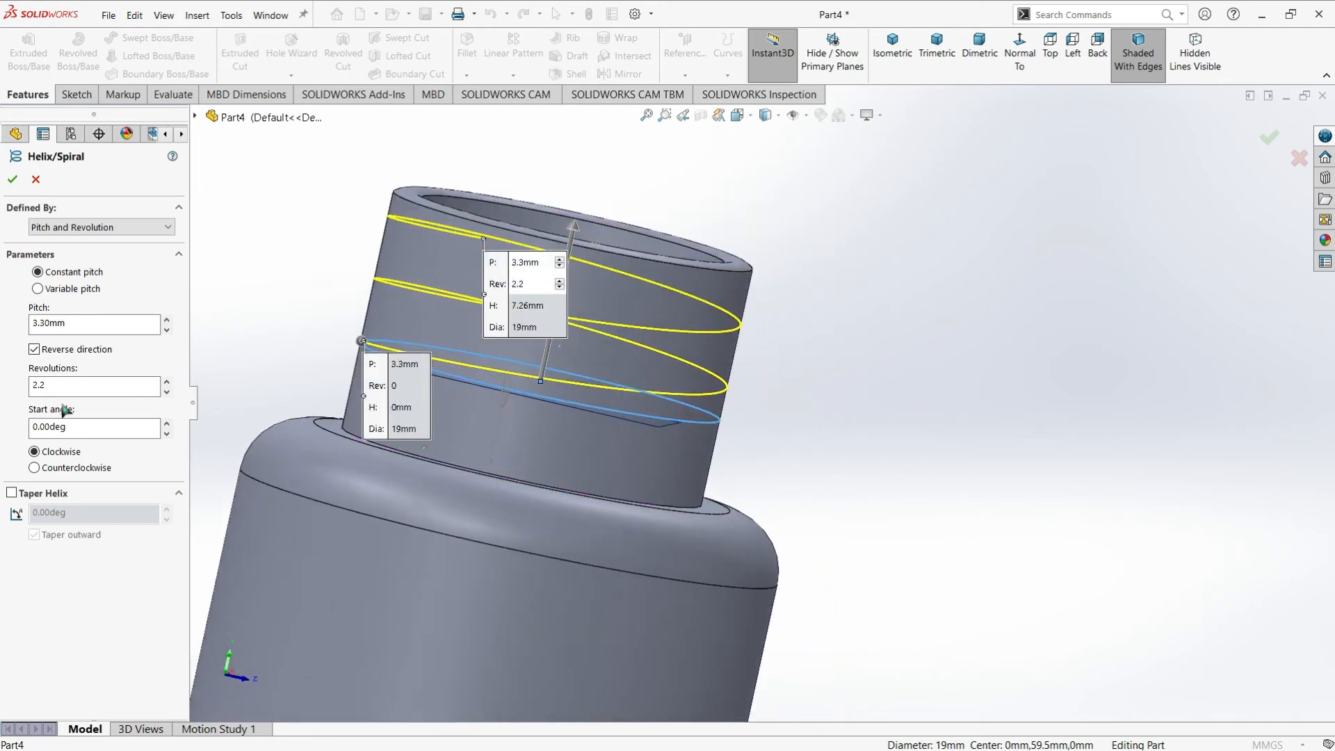
{"action": "left_click", "coordinate": [60, 429]}
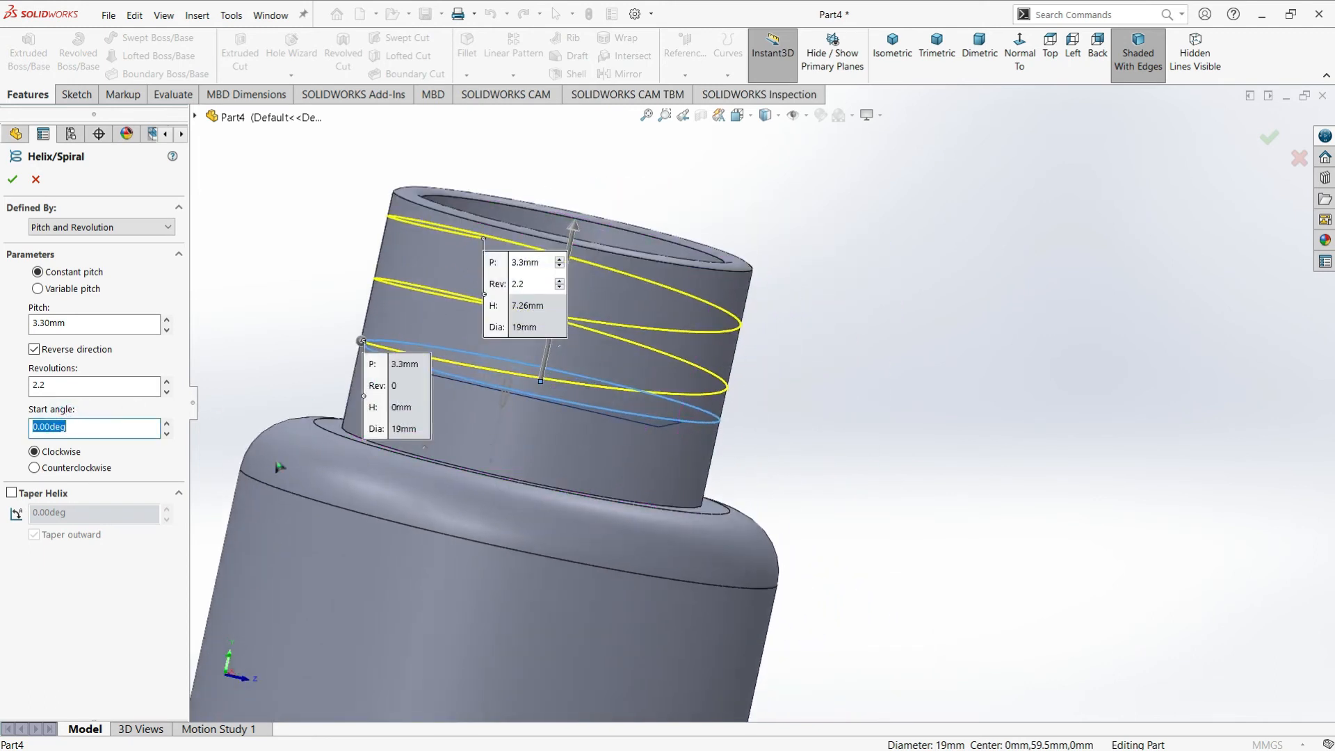
{"action": "type", "text": "90"}
{"action": "key", "text": "Return"}
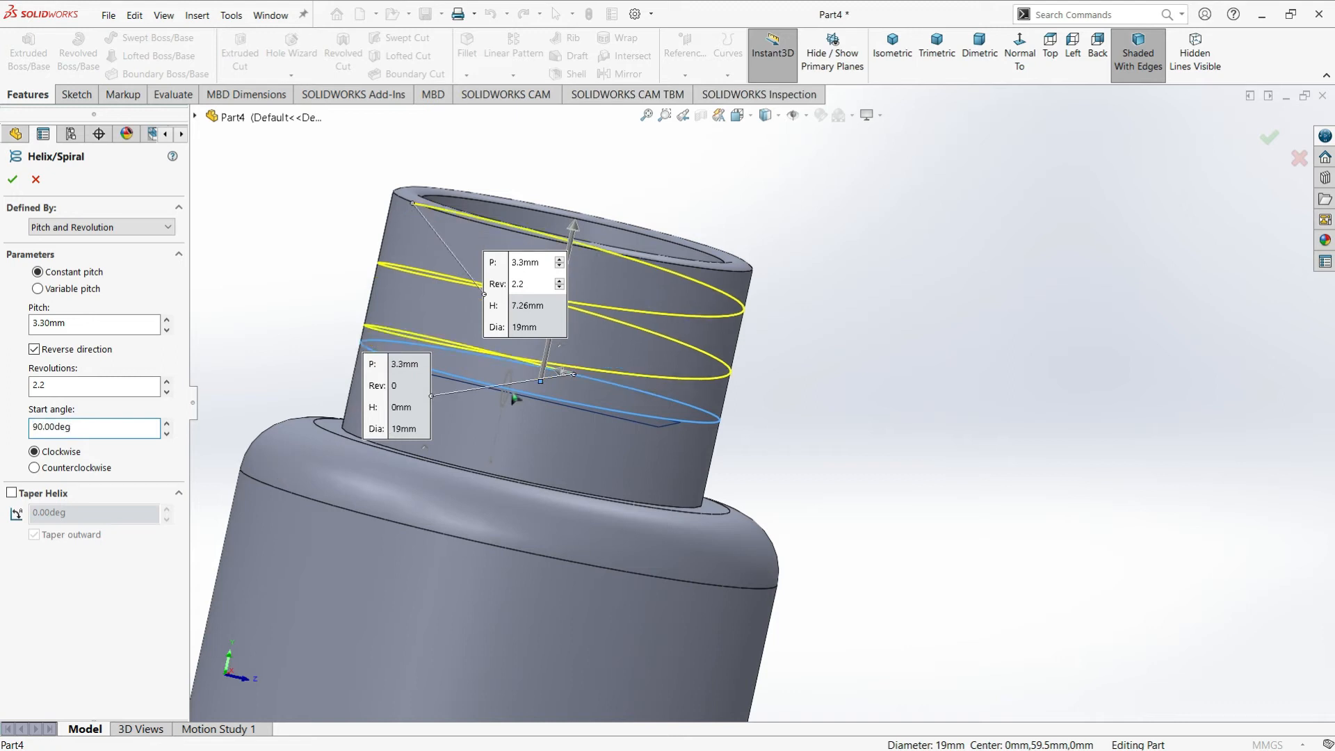
{"action": "double_click", "coordinate": [98, 436]}
{"action": "key", "text": "Return"}
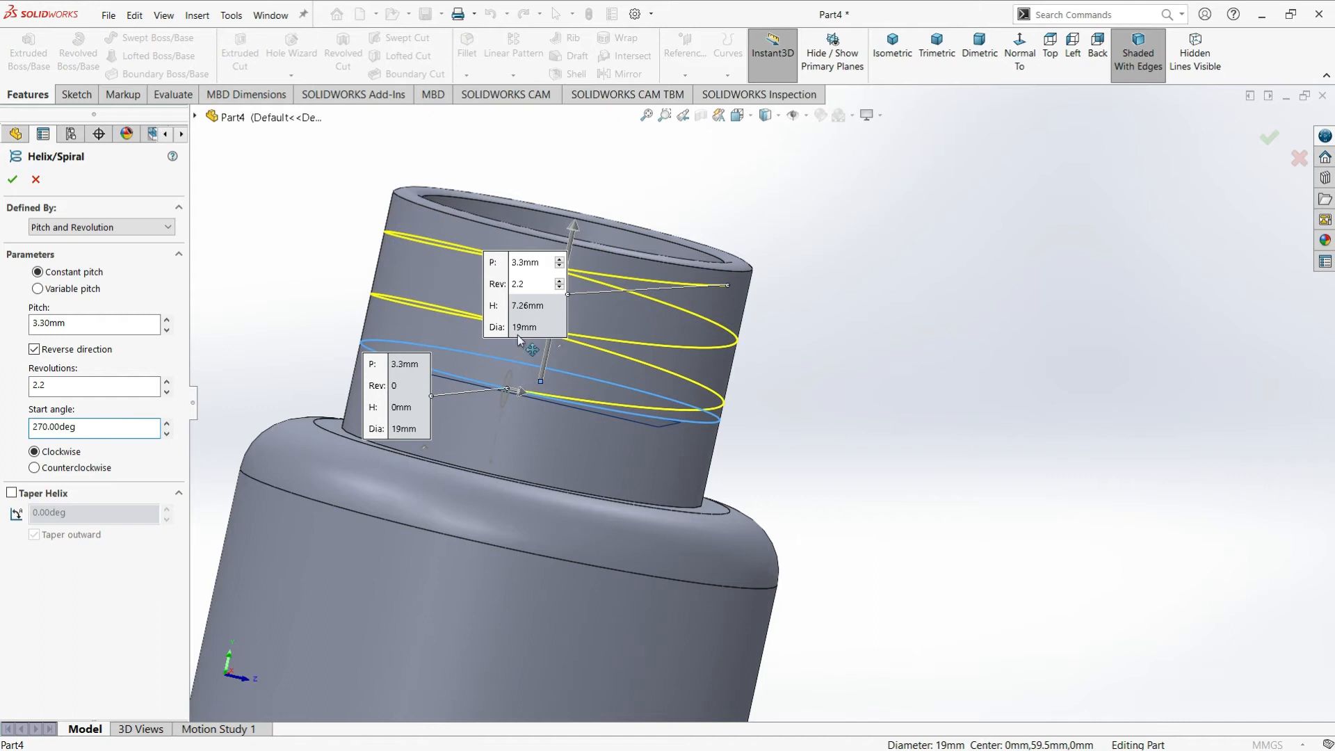
Set the helix to 2 revolutions and accept the curve
{"action": "middle_click_drag", "start_coordinate": [702, 328], "coordinate": [594, 319]}
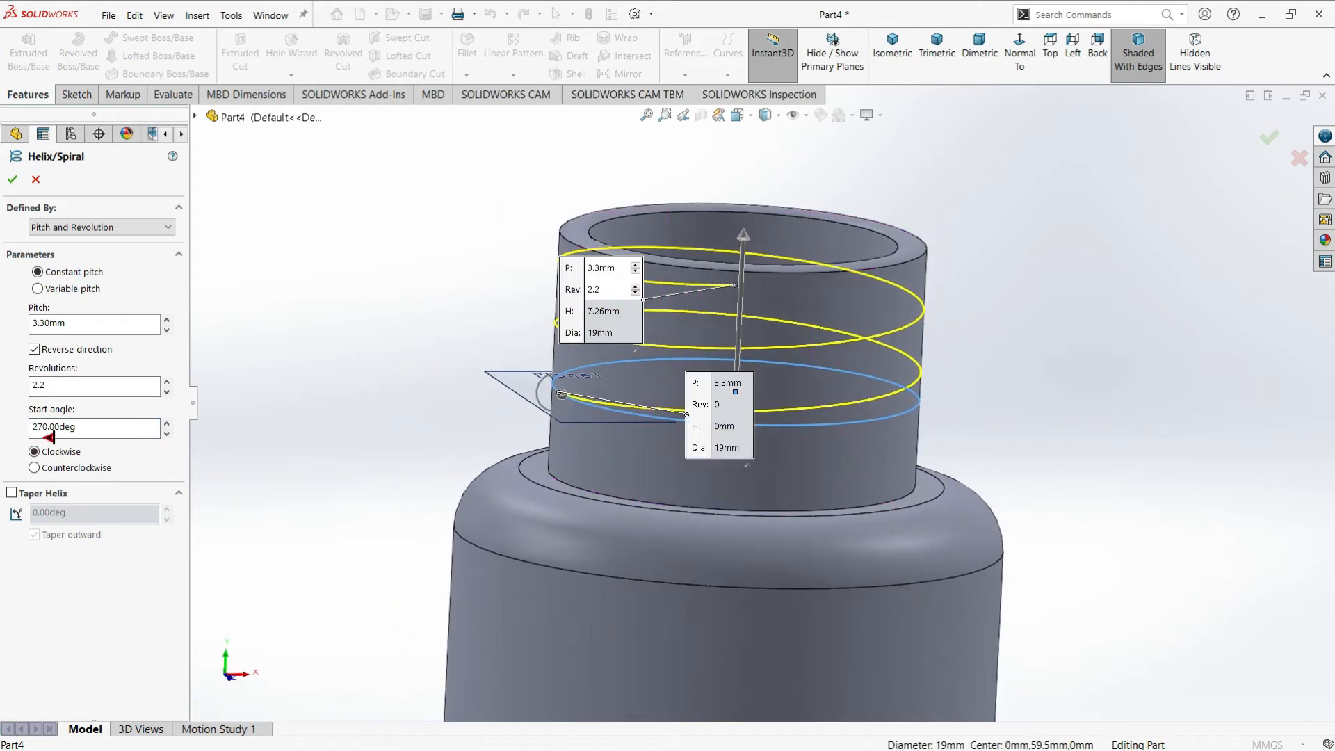
{"action": "left_click", "coordinate": [65, 391]}
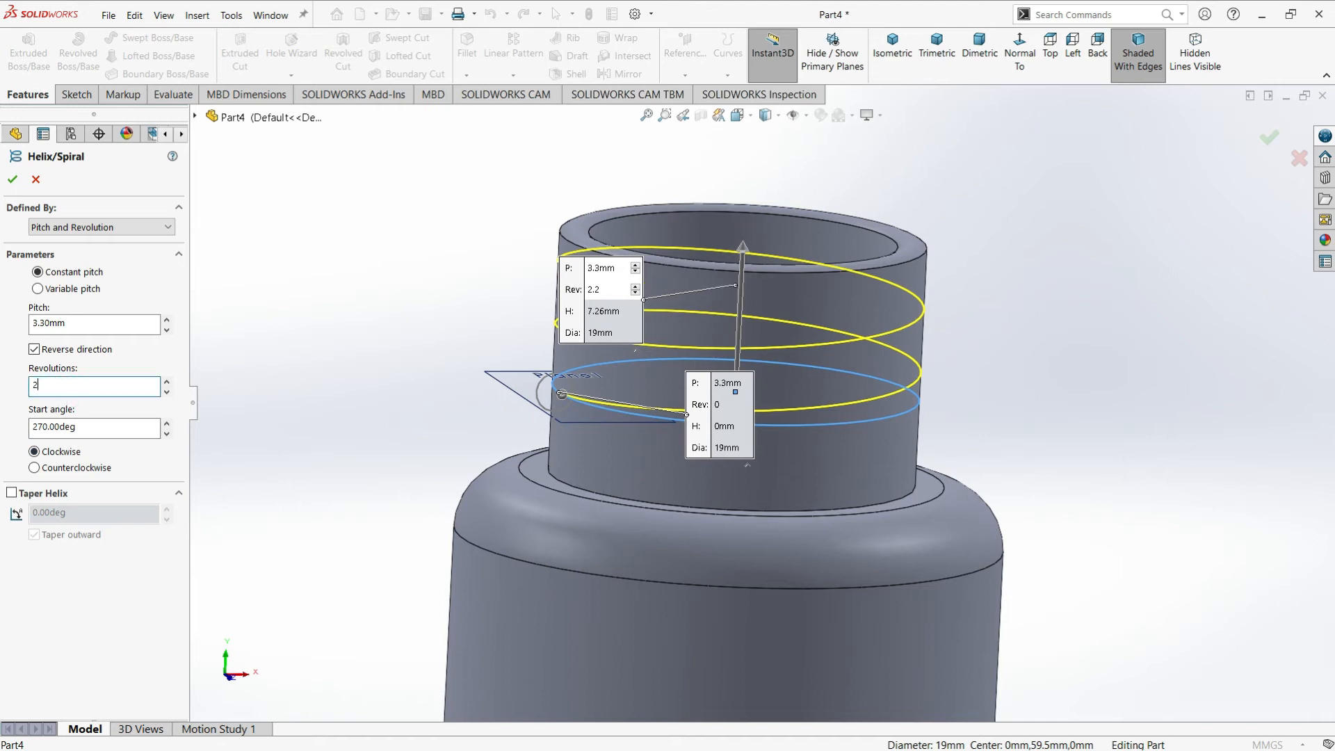
{"action": "left_click", "coordinate": [15, 181]}
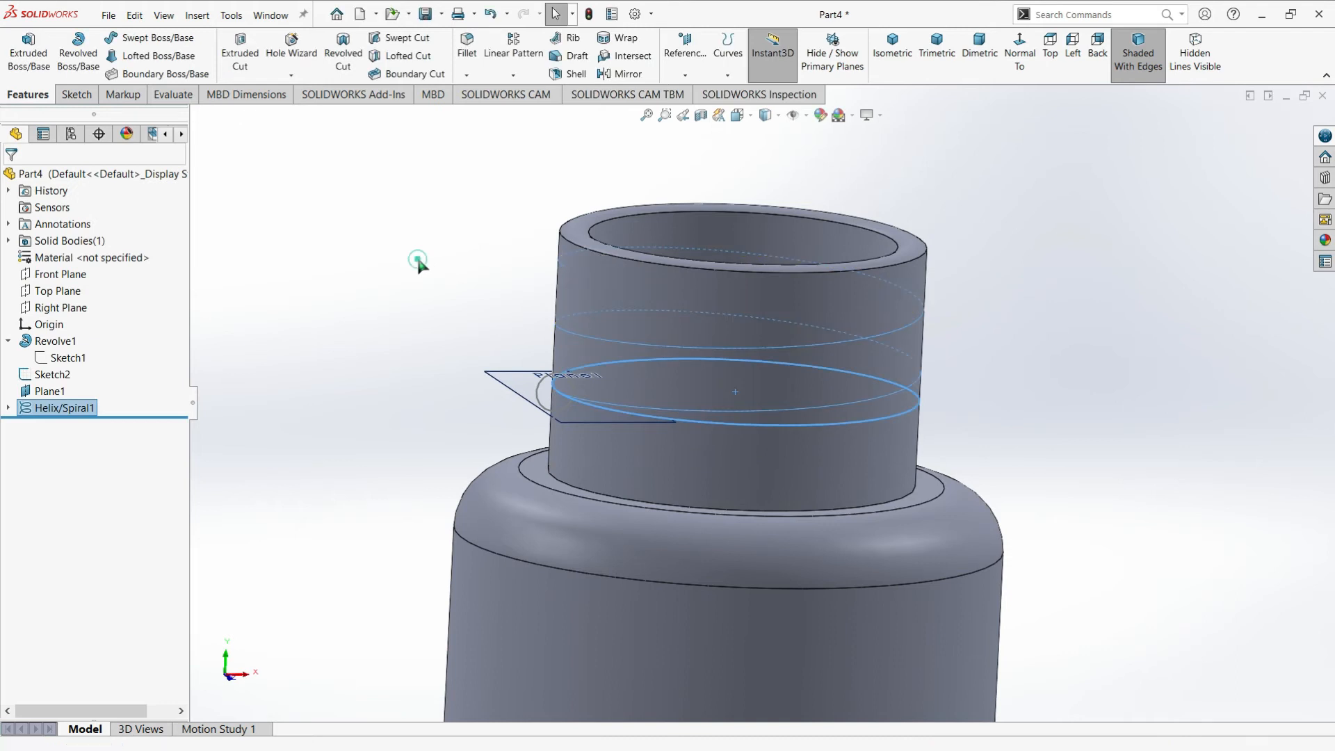
Sweep the circle profile Sketch2 along the helix around the neck with Merge result off
{"action": "mouse_move", "coordinate": [598, 434]}
{"action": "middle_mouse_down"}
{"action": "mouse_move", "coordinate": [656, 408]}
{"action": "mouse_move", "coordinate": [630, 425]}
{"action": "middle_mouse_up"}
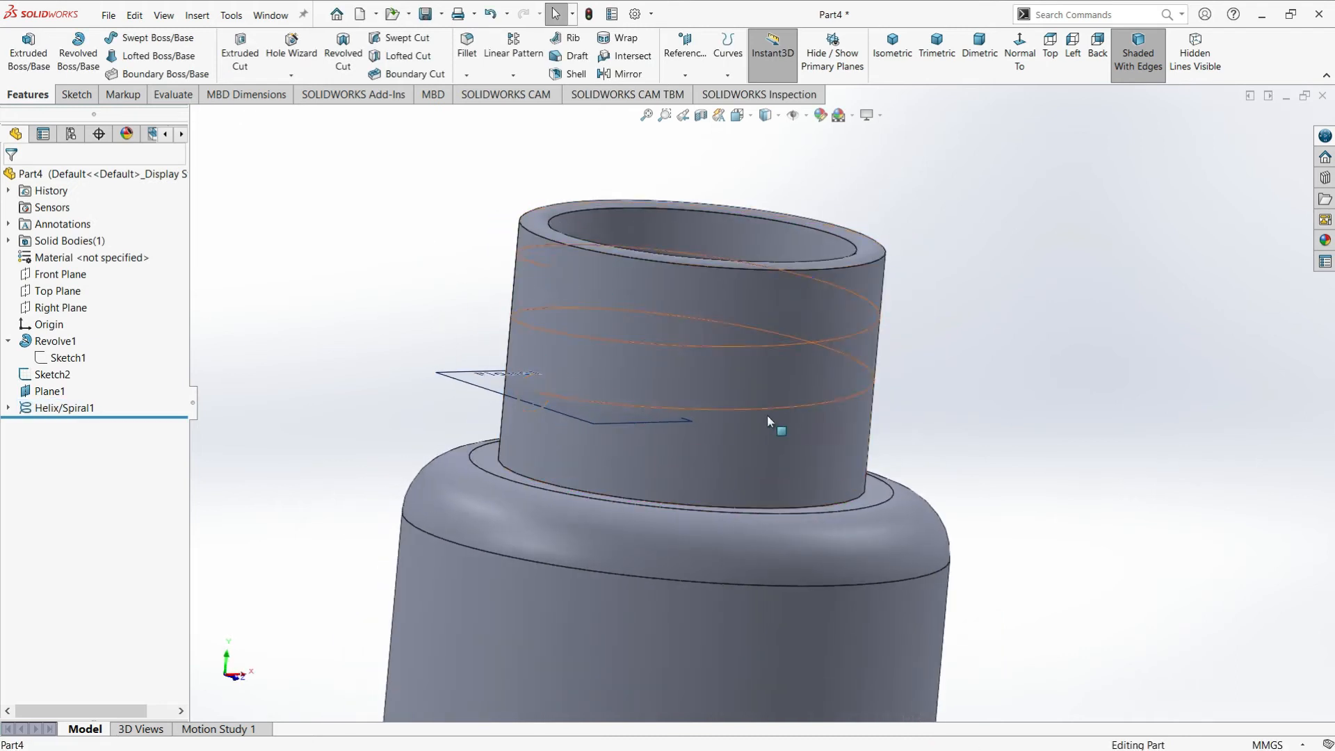
{"action": "middle_click_drag", "start_coordinate": [424, 402], "coordinate": [292, 222]}
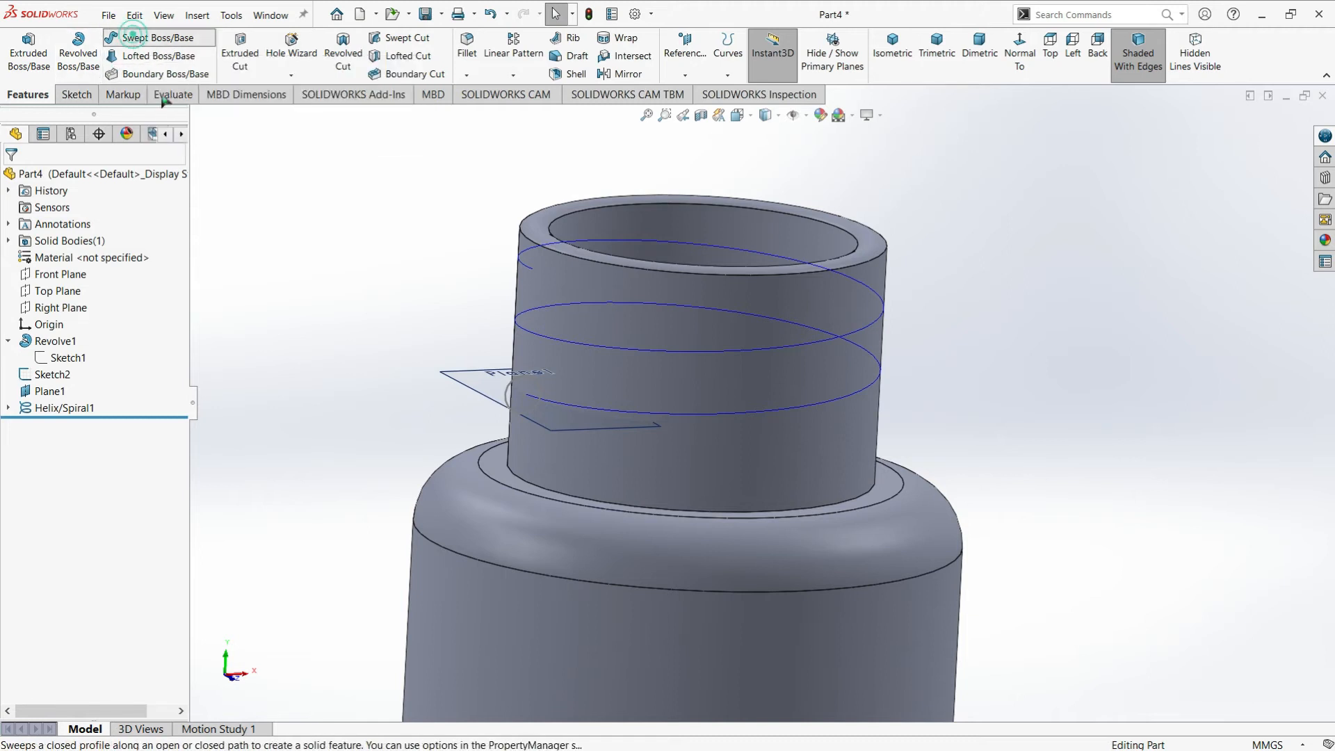
{"action": "left_click", "coordinate": [148, 37]}
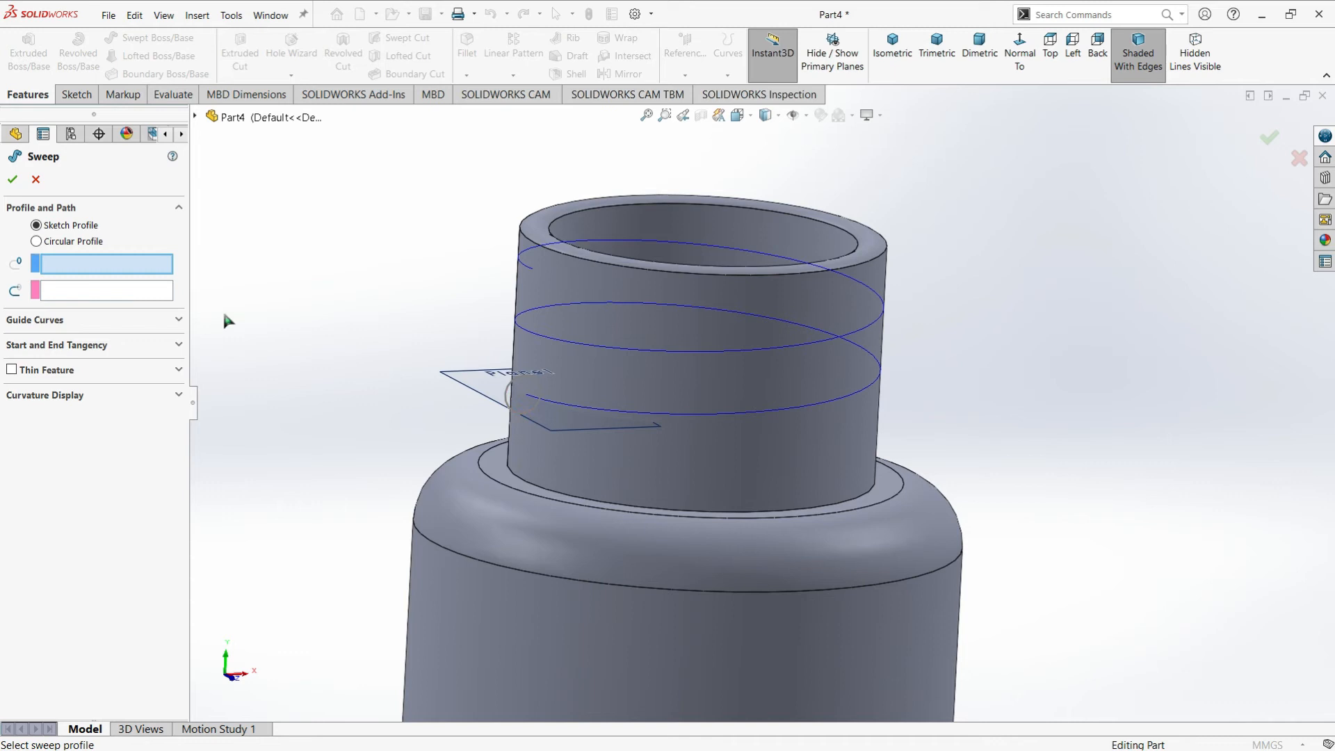
{"action": "left_click", "coordinate": [506, 394]}
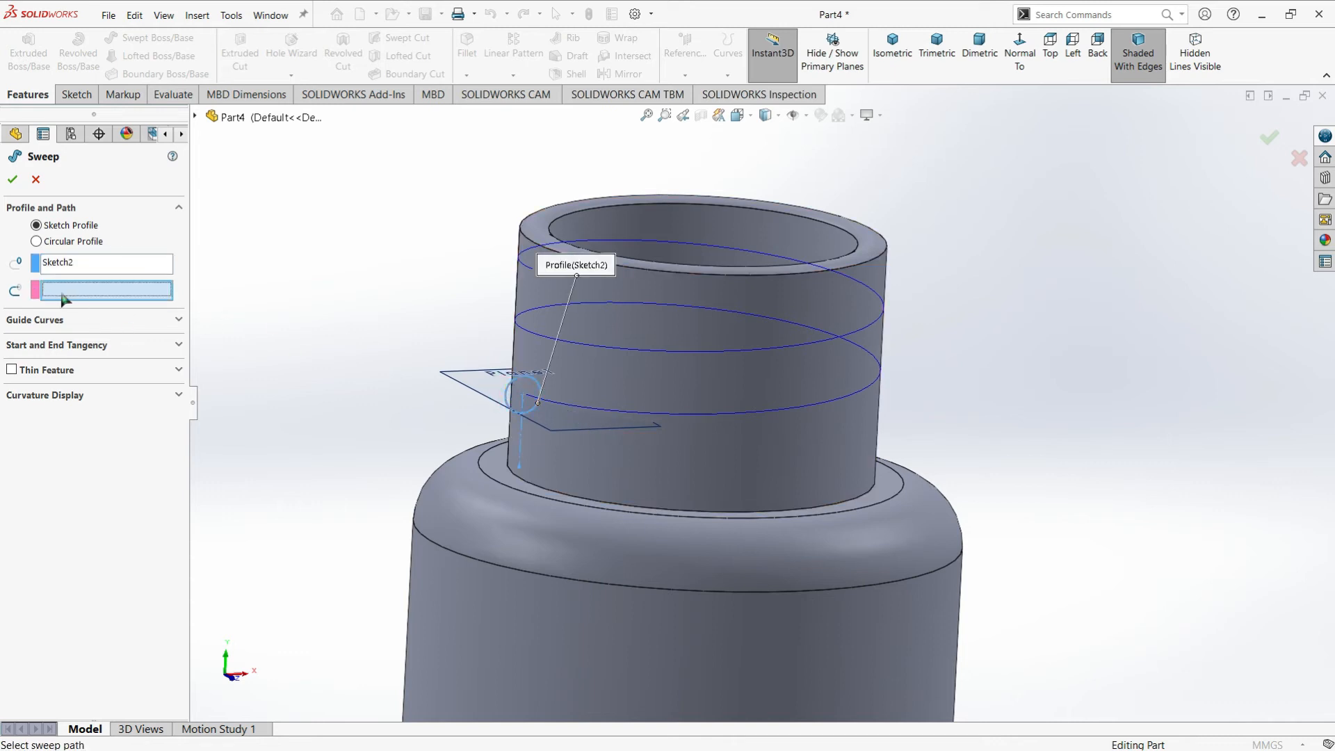
{"action": "left_click", "coordinate": [520, 330]}
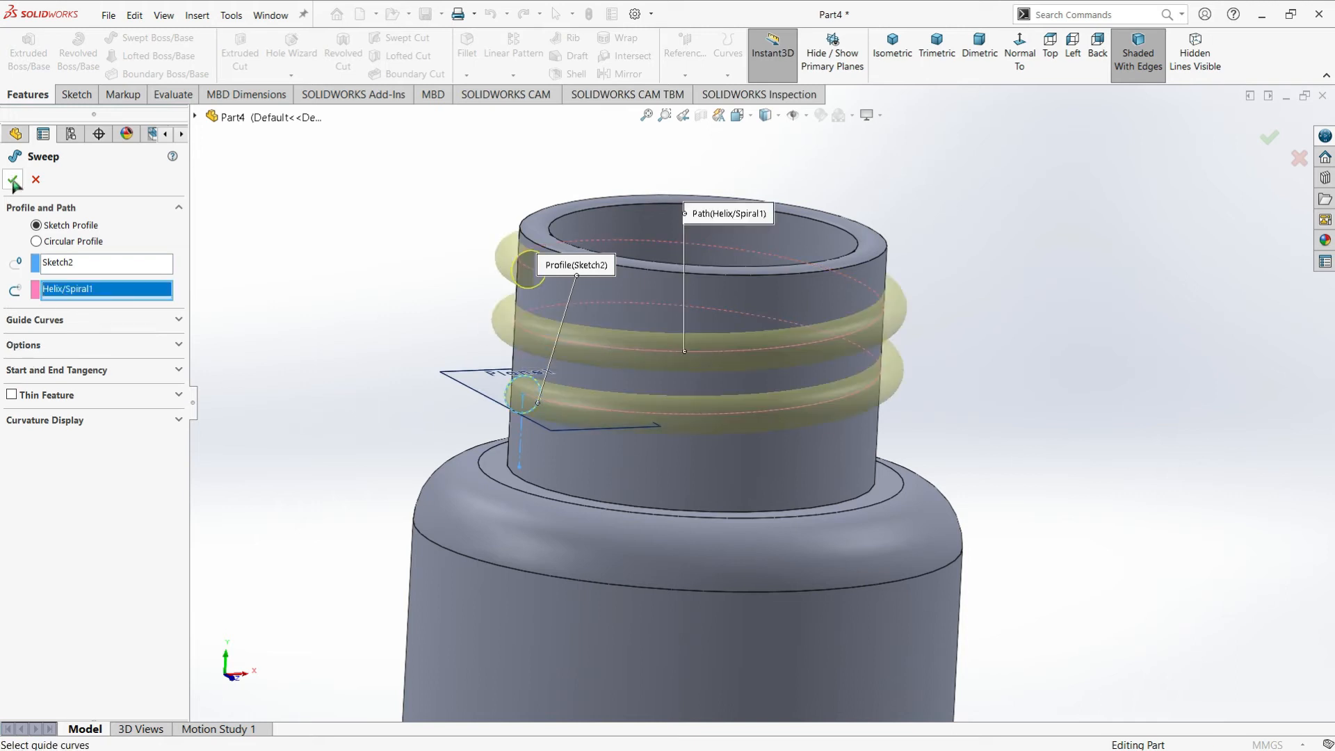
{"action": "left_click", "coordinate": [47, 345]}
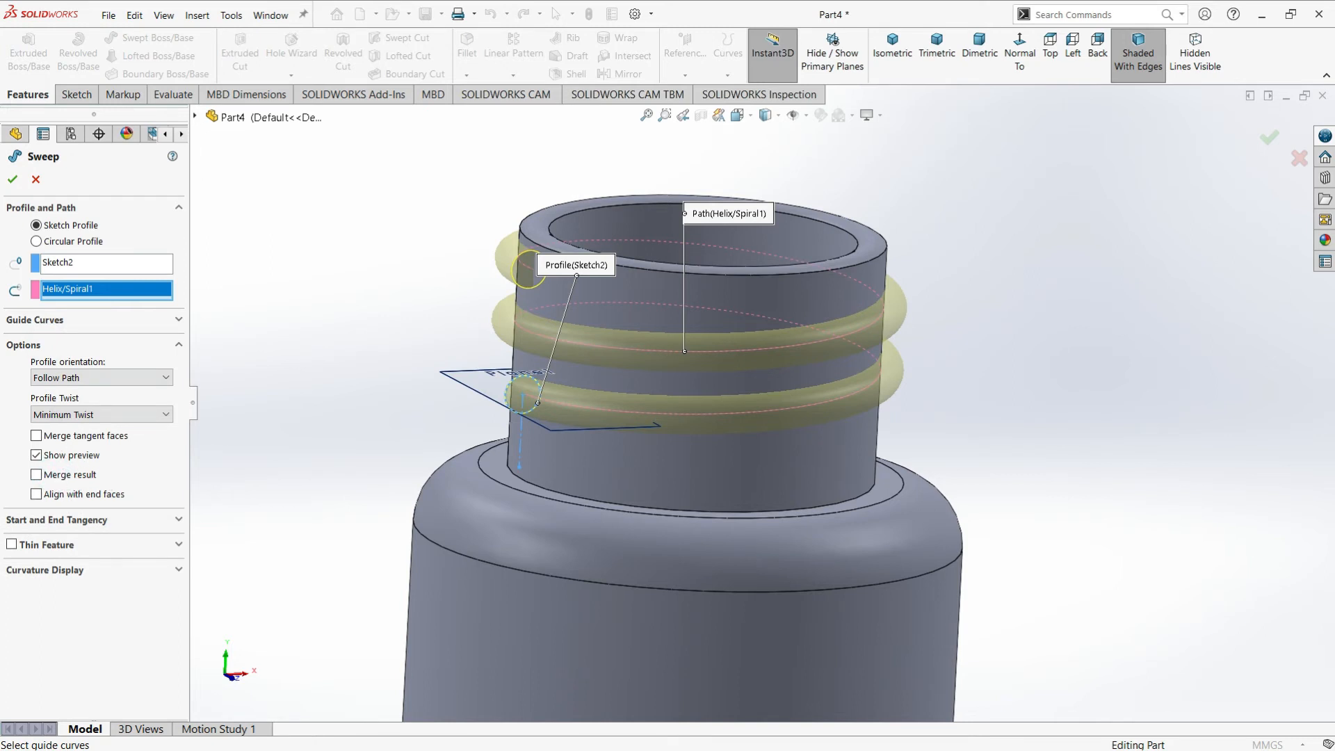
{"action": "key", "text": "Return"}
Examine the swept thread around the bottle neck and its two open ends from several angles
{"action": "left_click", "coordinate": [362, 218]}
{"action": "middle_click_drag", "start_coordinate": [709, 316], "coordinate": [754, 330]}
{"action": "scroll", "coordinate": [754, 330], "scroll_direction": "up", "scroll_amount": 15}
{"action": "scroll", "coordinate": [708, 336], "scroll_direction": "down", "scroll_amount": 15}
{"action": "scroll", "coordinate": [708, 348], "scroll_direction": "up", "scroll_amount": 3}
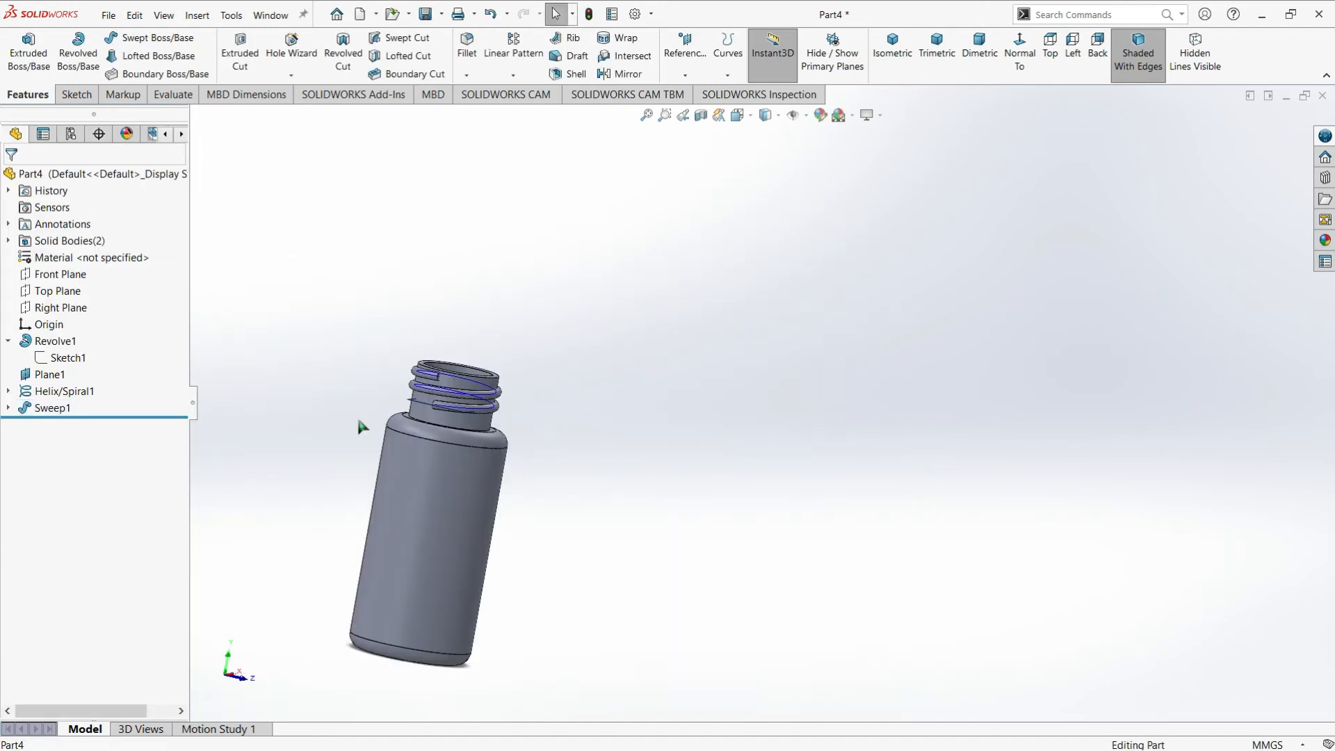
{"action": "scroll", "coordinate": [356, 415], "scroll_direction": "down", "scroll_amount": 5}
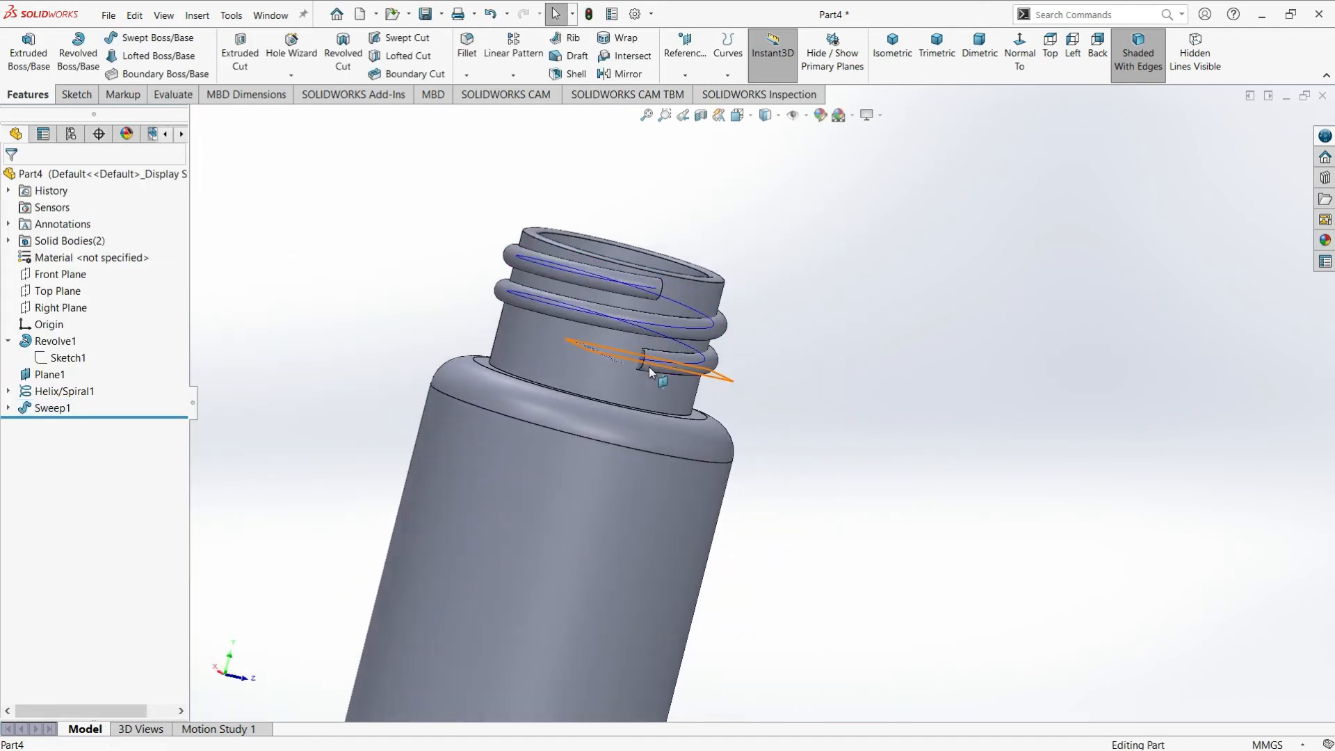
{"action": "scroll", "coordinate": [653, 364], "scroll_direction": "down", "scroll_amount": 5}
{"action": "scroll", "coordinate": [669, 370], "scroll_direction": "up", "scroll_amount": 5}
{"action": "mouse_move", "coordinate": [734, 390]}
{"action": "middle_mouse_down"}
{"action": "mouse_move", "coordinate": [678, 397]}
{"action": "mouse_move", "coordinate": [687, 386]}
{"action": "mouse_move", "coordinate": [752, 410]}
{"action": "middle_mouse_up"}
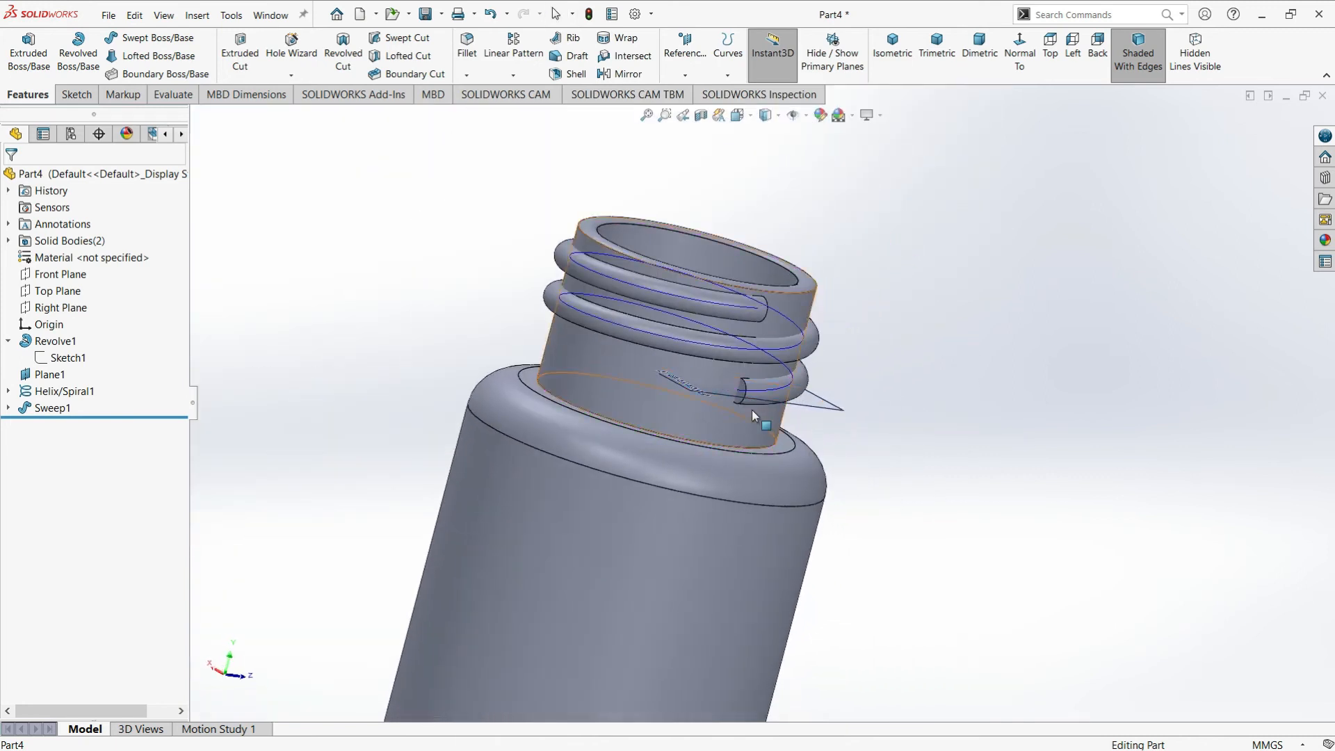
{"action": "scroll", "coordinate": [748, 398], "scroll_direction": "down", "scroll_amount": 6}
{"action": "scroll", "coordinate": [736, 385], "scroll_direction": "up", "scroll_amount": 8}
{"action": "middle_click_drag", "start_coordinate": [764, 365], "coordinate": [767, 331]}
{"action": "scroll", "coordinate": [765, 331], "scroll_direction": "down", "scroll_amount": 3}
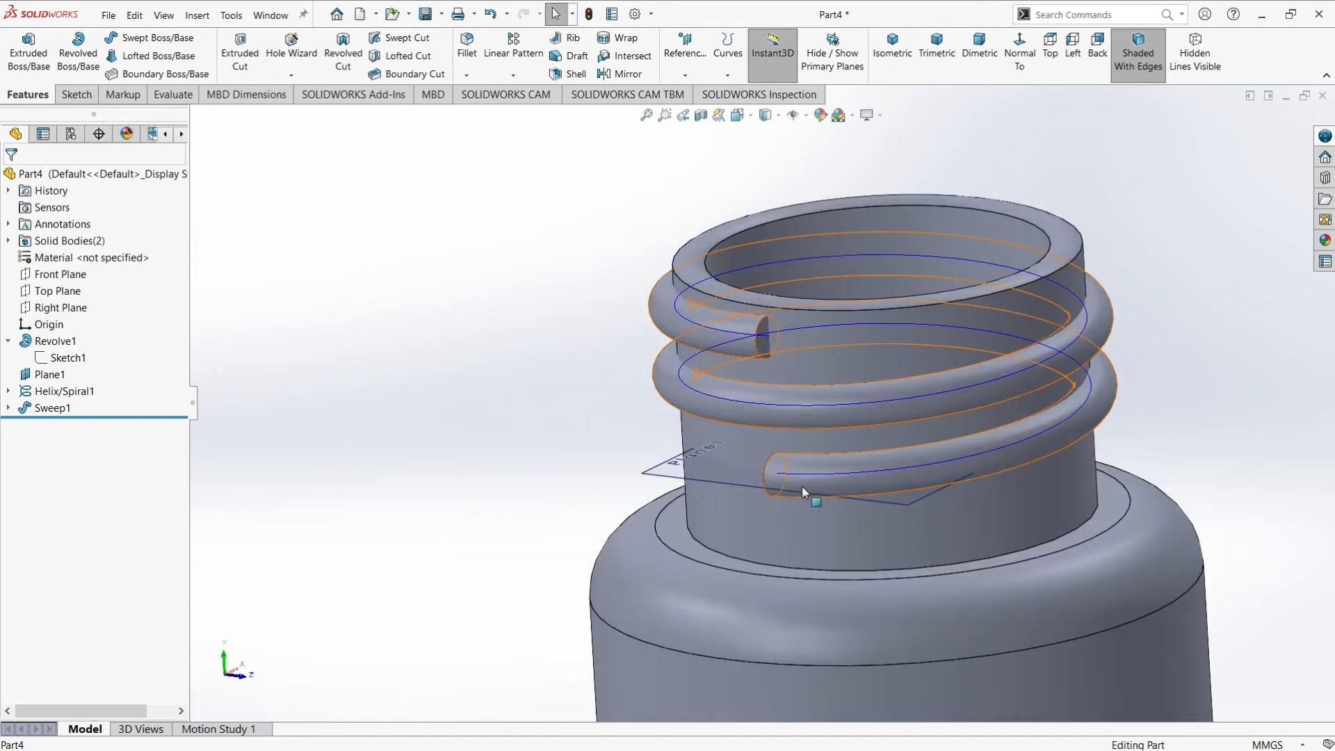
{"action": "scroll", "coordinate": [802, 485], "scroll_direction": "up", "scroll_amount": 2}
{"action": "mouse_move", "coordinate": [815, 470]}
{"action": "middle_mouse_down"}
{"action": "mouse_move", "coordinate": [810, 431]}
{"action": "mouse_move", "coordinate": [808, 466]}
{"action": "middle_mouse_up"}
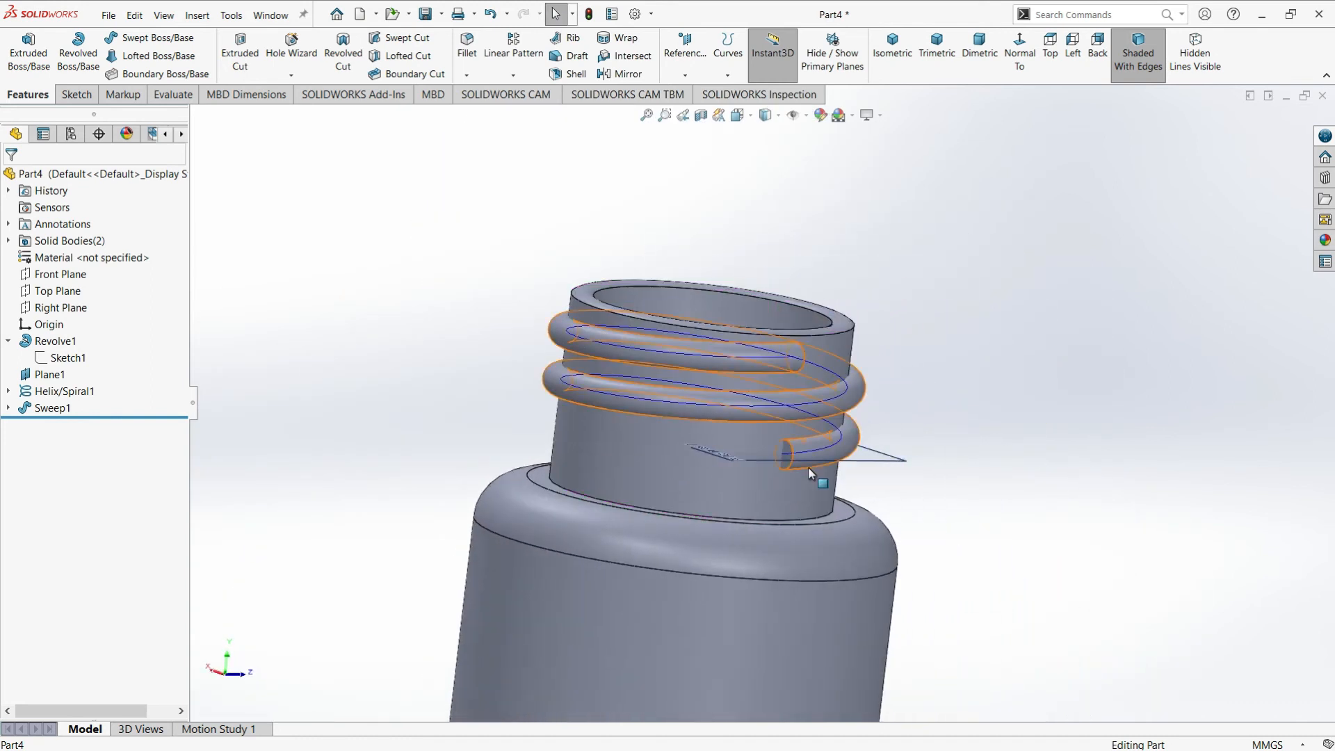
Start a new sketch on the flat end face at the thread's lower end
{"action": "scroll", "coordinate": [772, 431], "scroll_direction": "down", "scroll_amount": 4}
{"action": "left_click", "coordinate": [770, 428]}
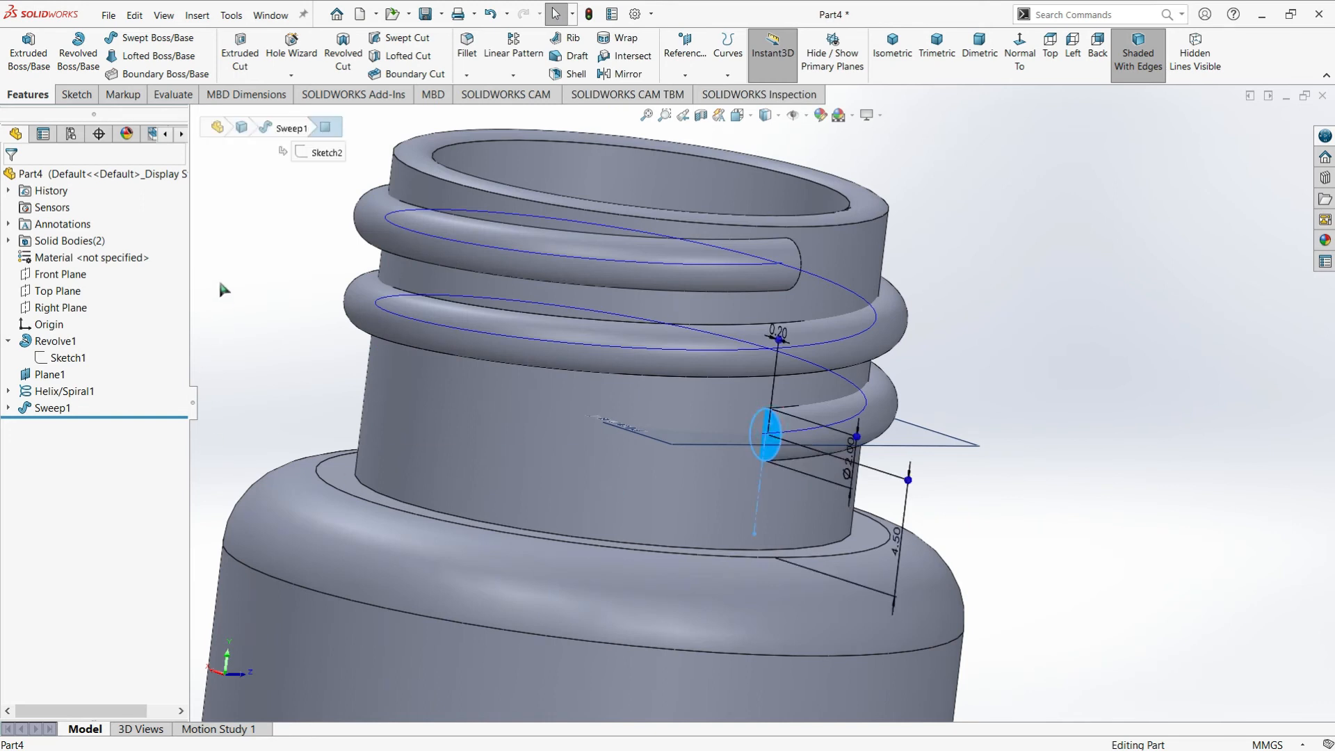
{"action": "left_click", "coordinate": [219, 279]}
{"action": "left_click", "coordinate": [767, 426]}
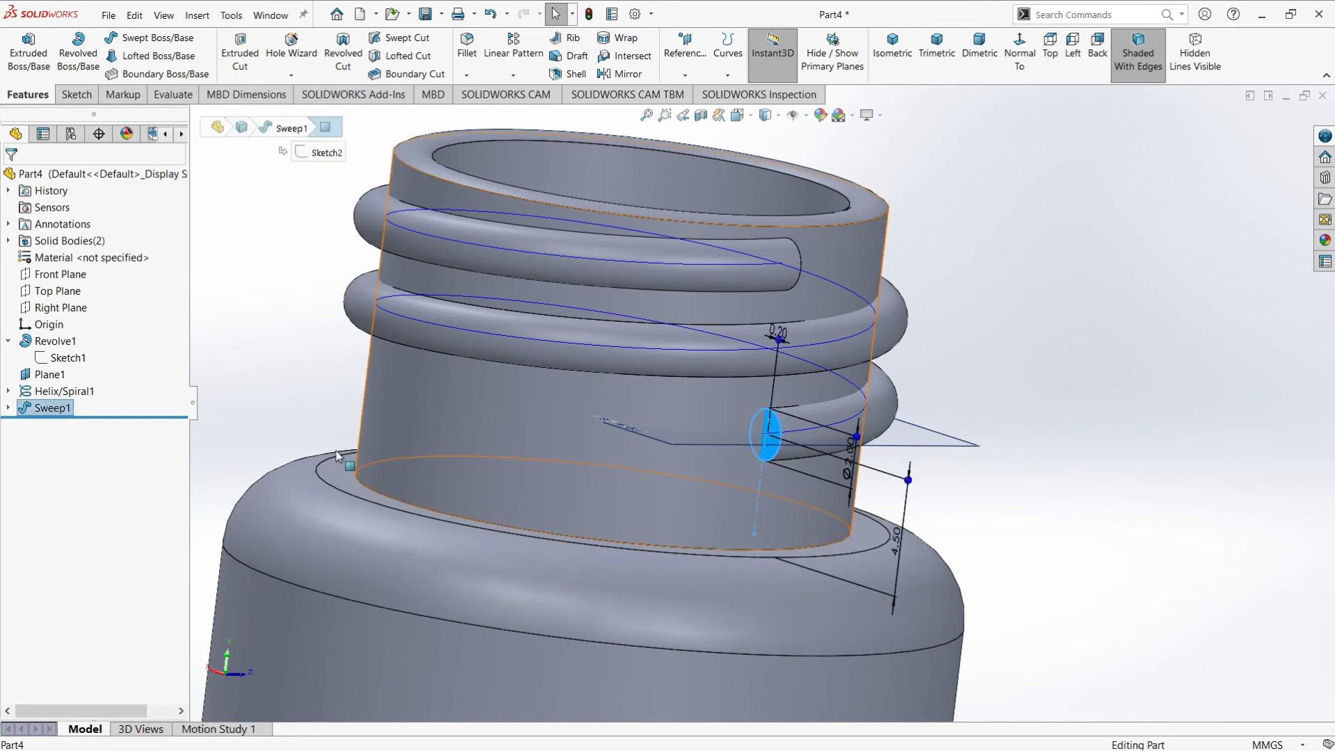
{"action": "left_click", "coordinate": [74, 97]}
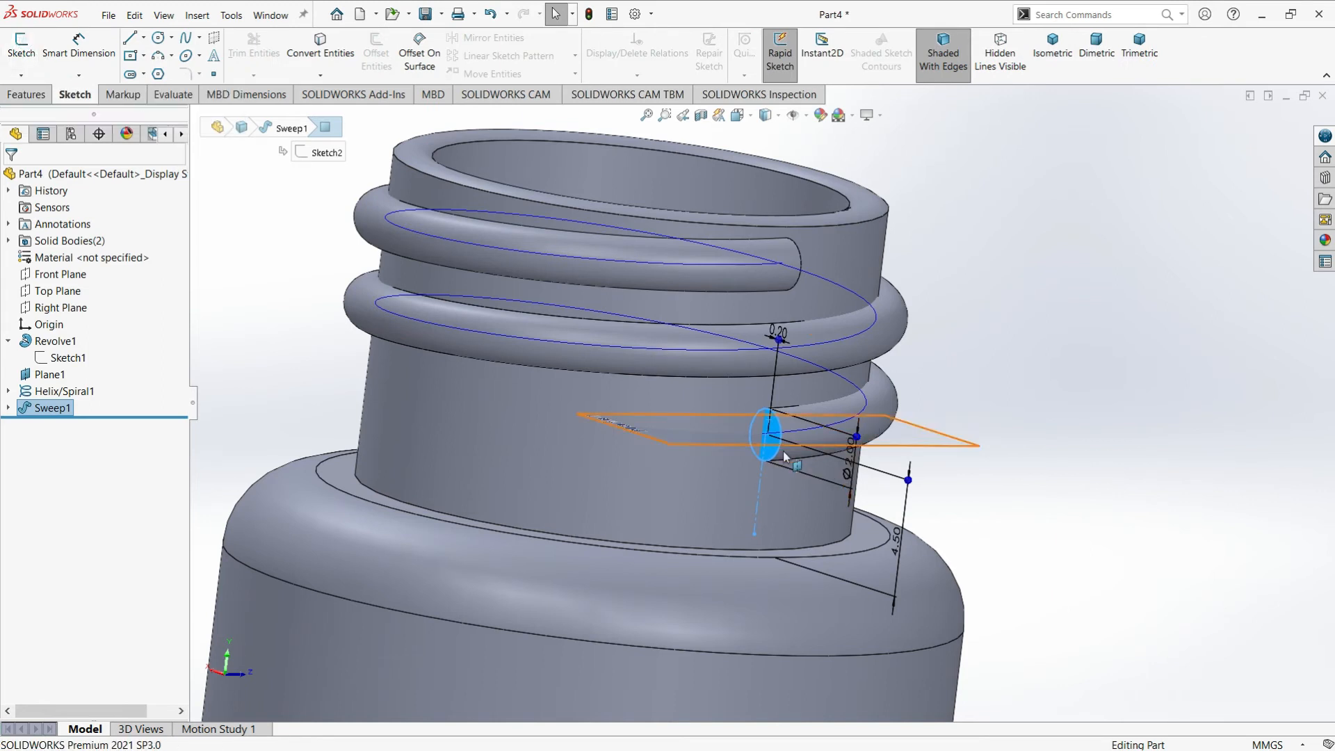
{"action": "left_click", "coordinate": [23, 52]}
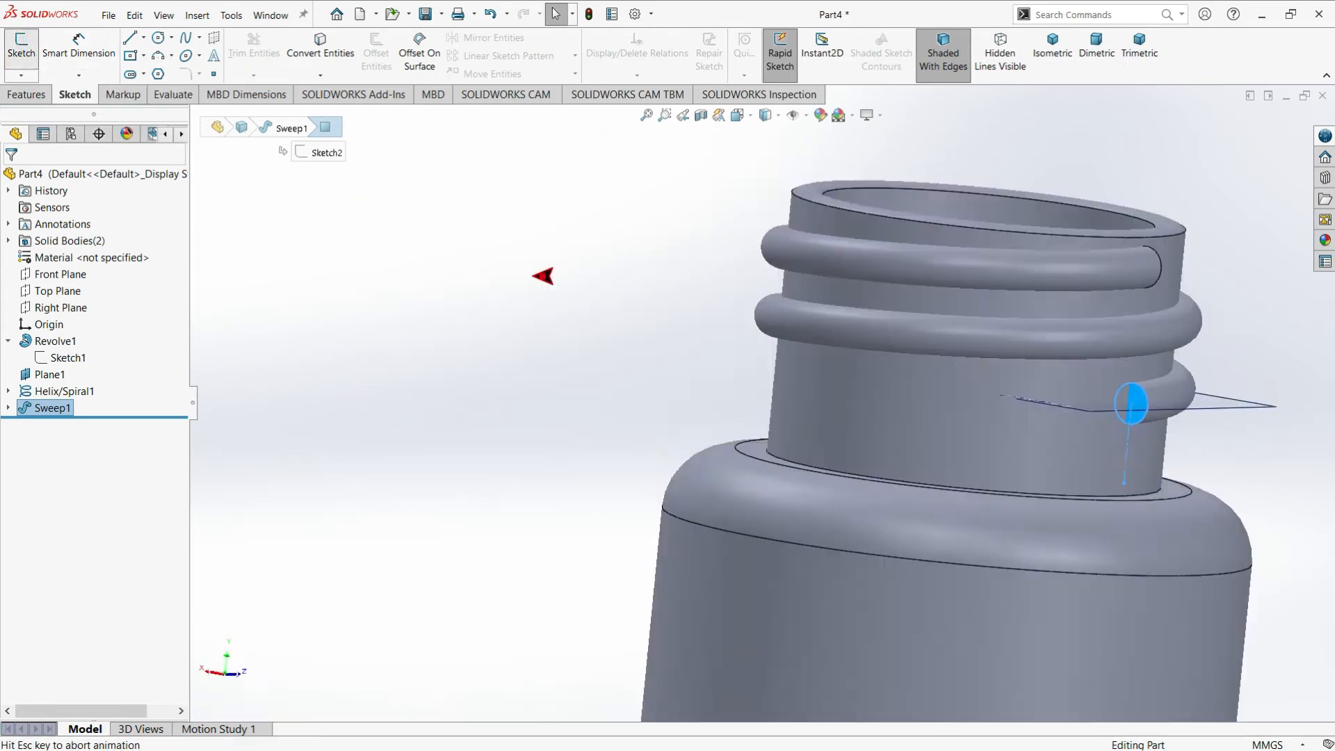
Convert the outline of the thread's lower end face into the sketch with Convert Entities
{"action": "scroll", "coordinate": [838, 207], "scroll_direction": "down", "scroll_amount": 10}
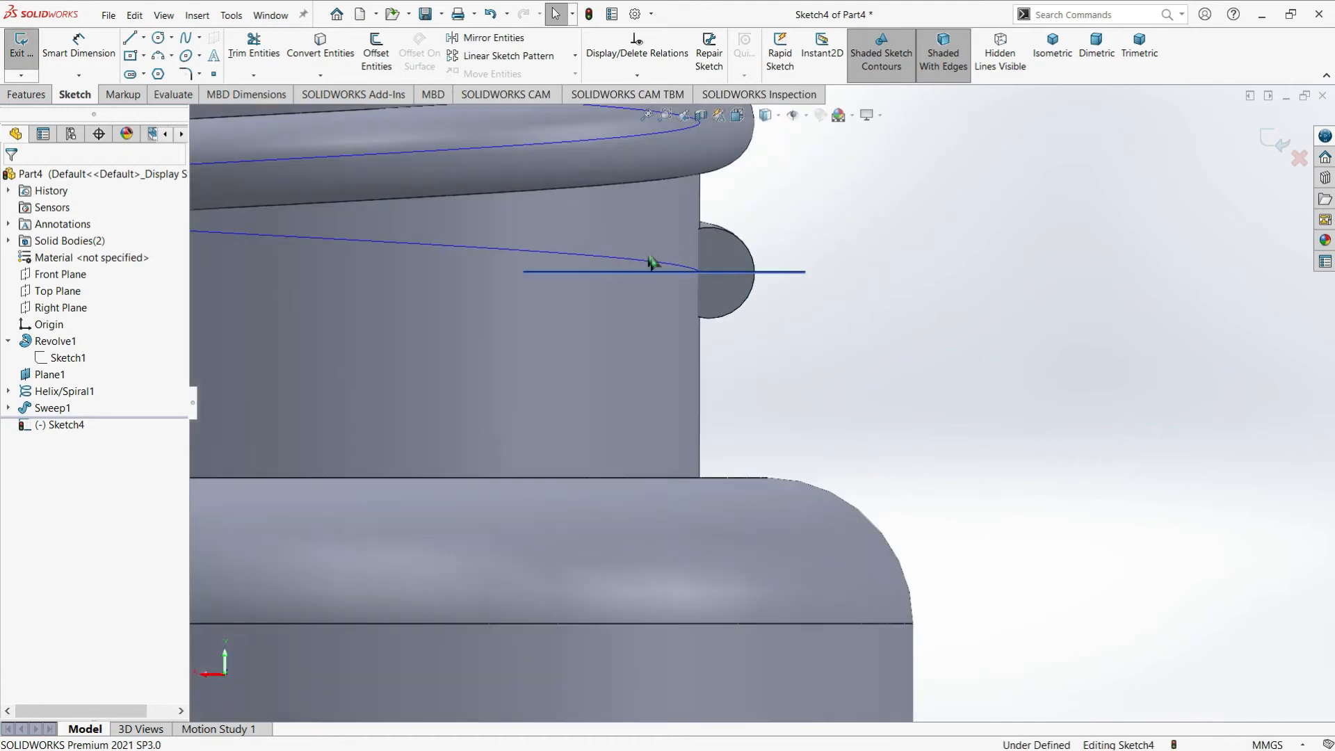
{"action": "scroll", "coordinate": [581, 174], "scroll_direction": "down", "scroll_amount": 1}
{"action": "scroll", "coordinate": [773, 344], "scroll_direction": "down", "scroll_amount": 2}
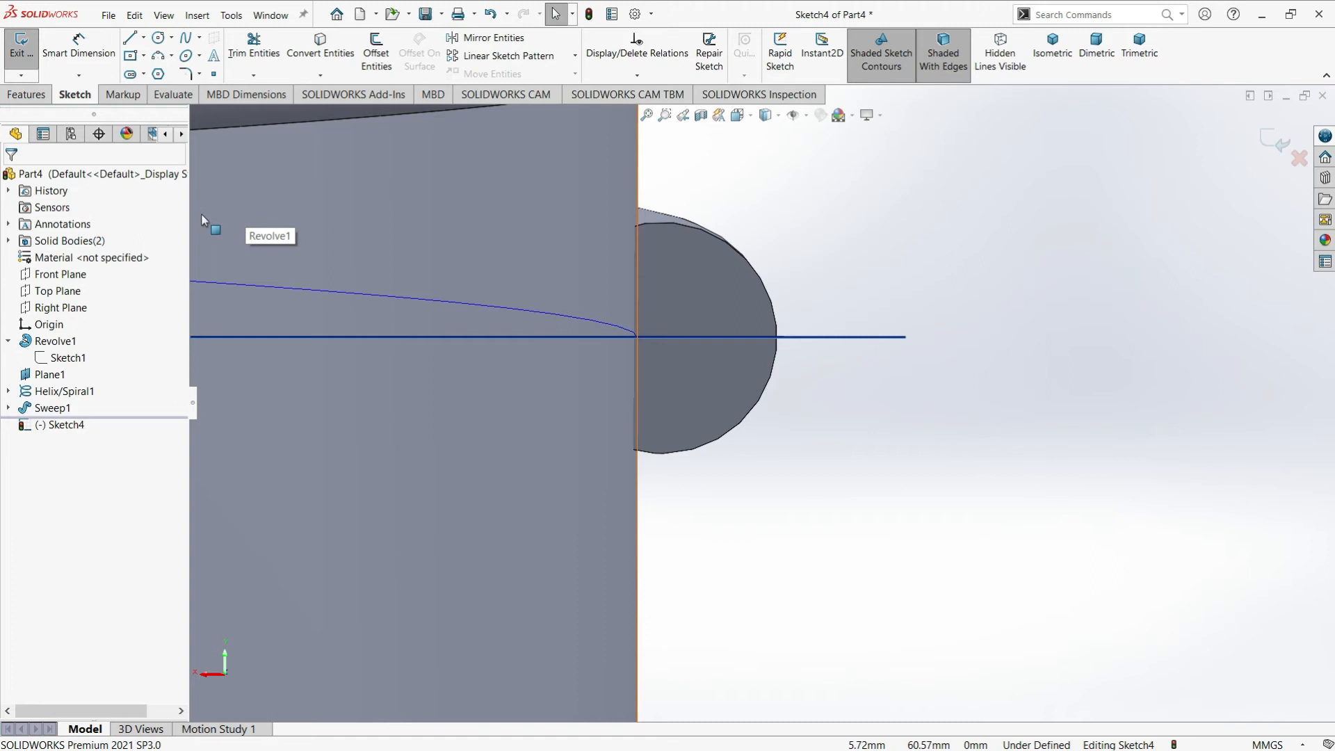
{"action": "scroll", "coordinate": [719, 361], "scroll_direction": "up", "scroll_amount": 3}
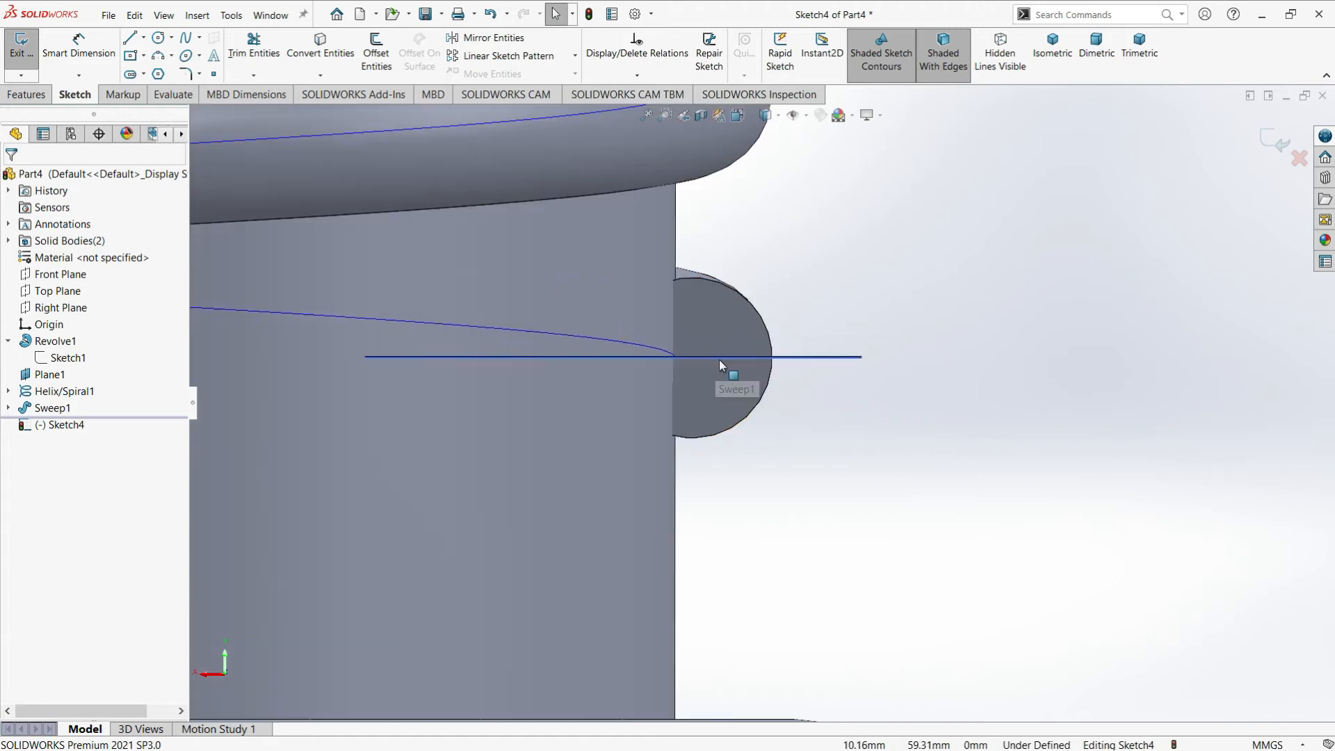
{"action": "scroll", "coordinate": [753, 344], "scroll_direction": "down", "scroll_amount": 2}
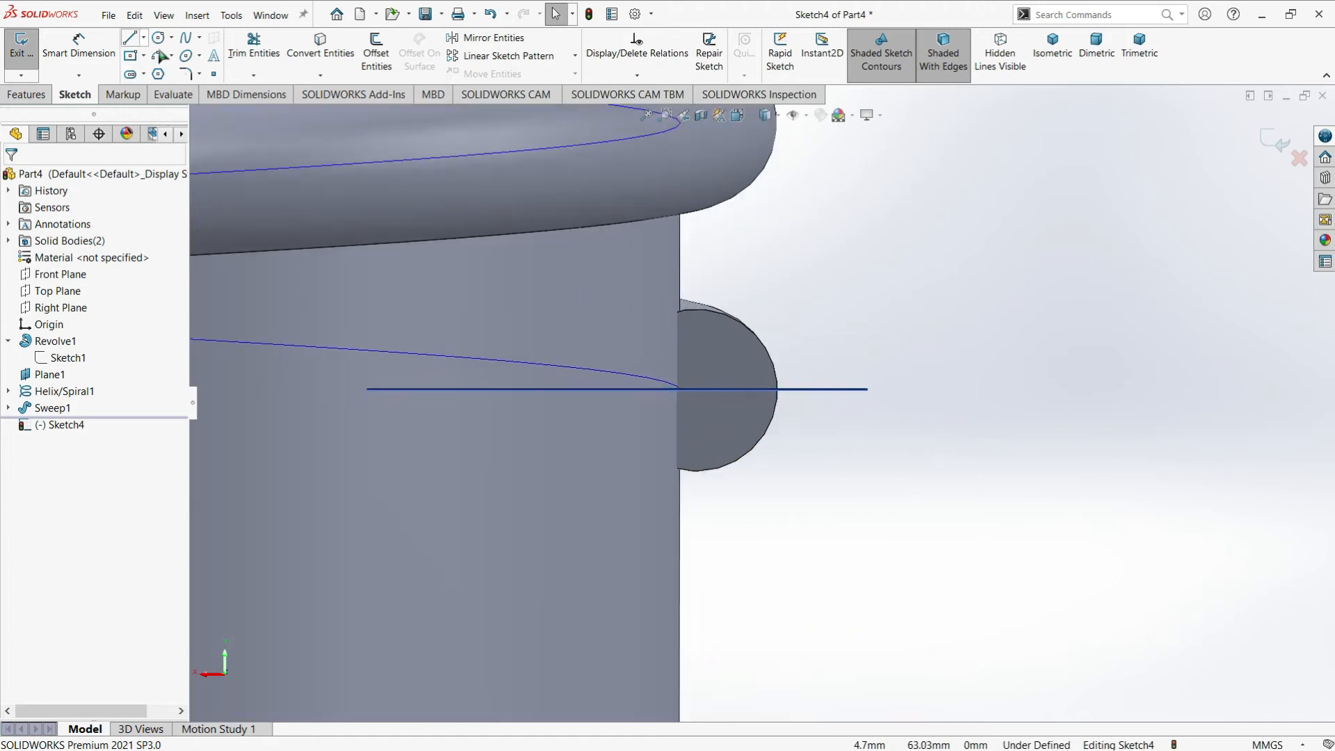
{"action": "left_click", "coordinate": [320, 45]}
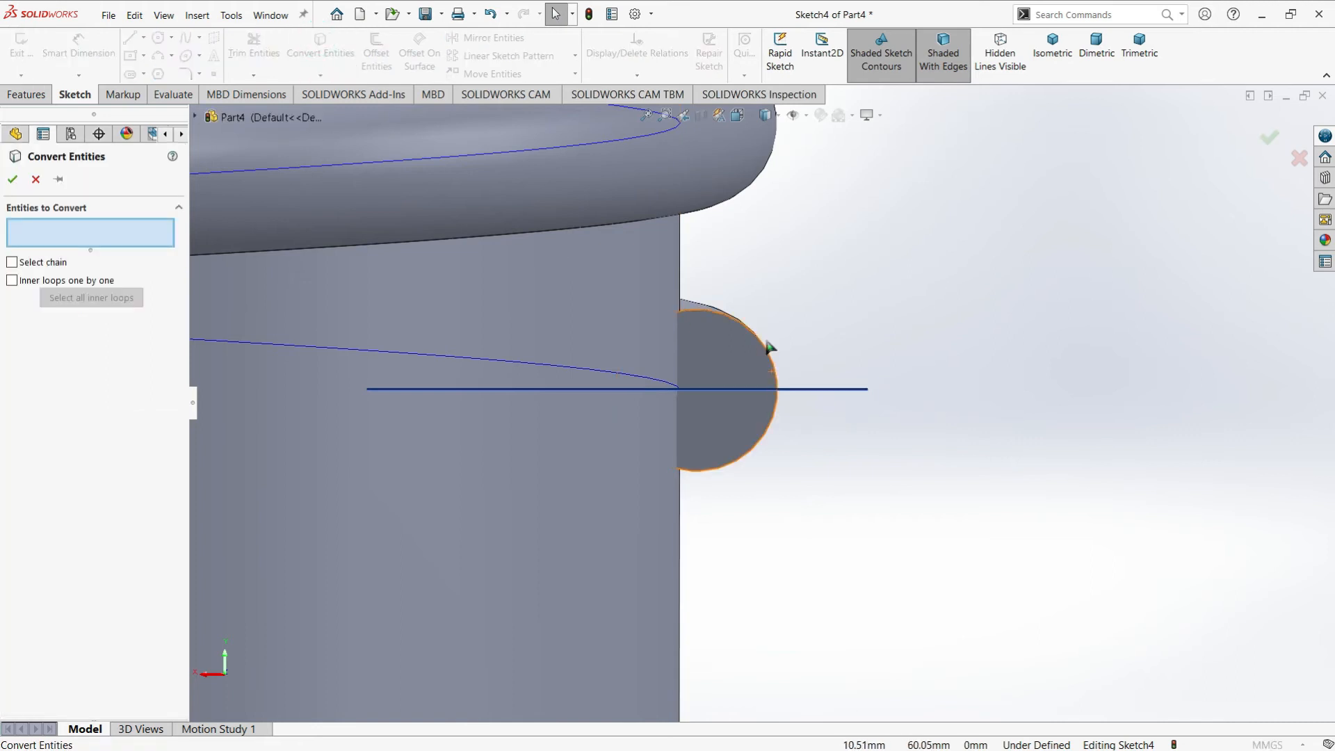
{"action": "left_click", "coordinate": [748, 354]}
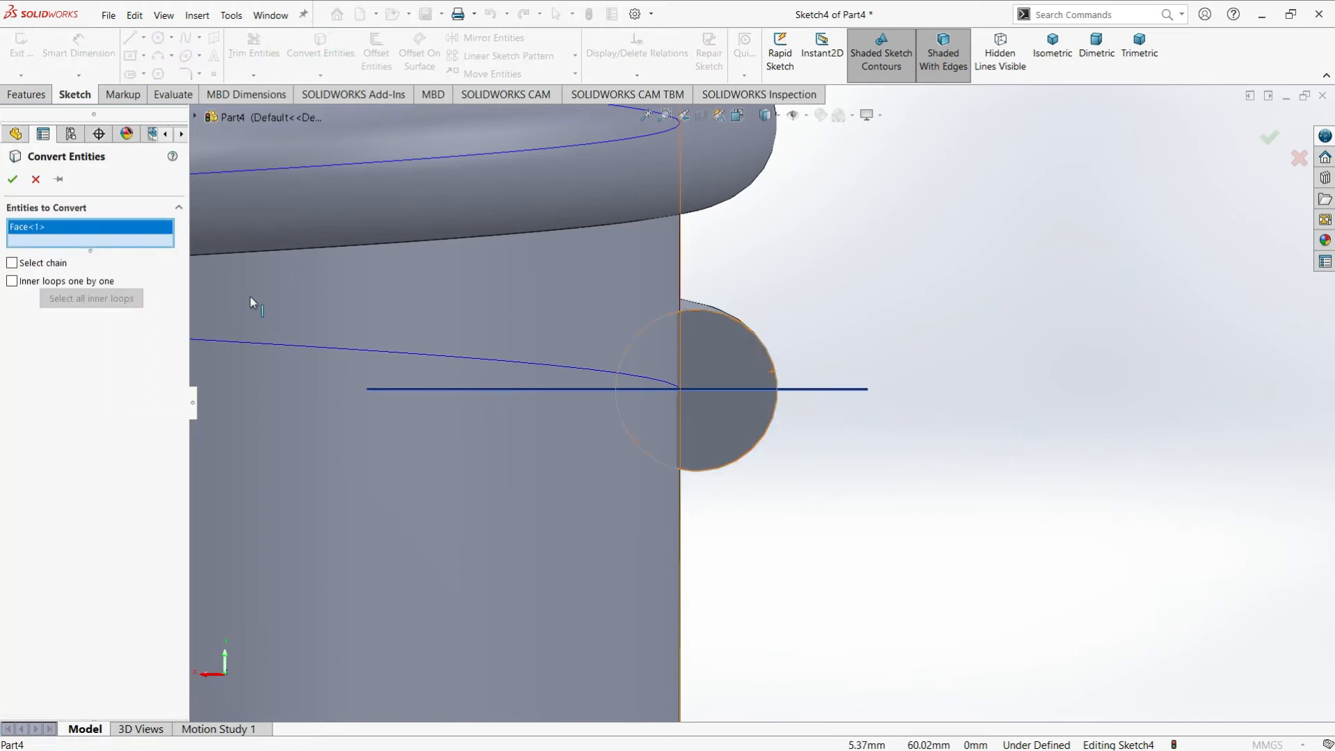
{"action": "left_click", "coordinate": [14, 179]}
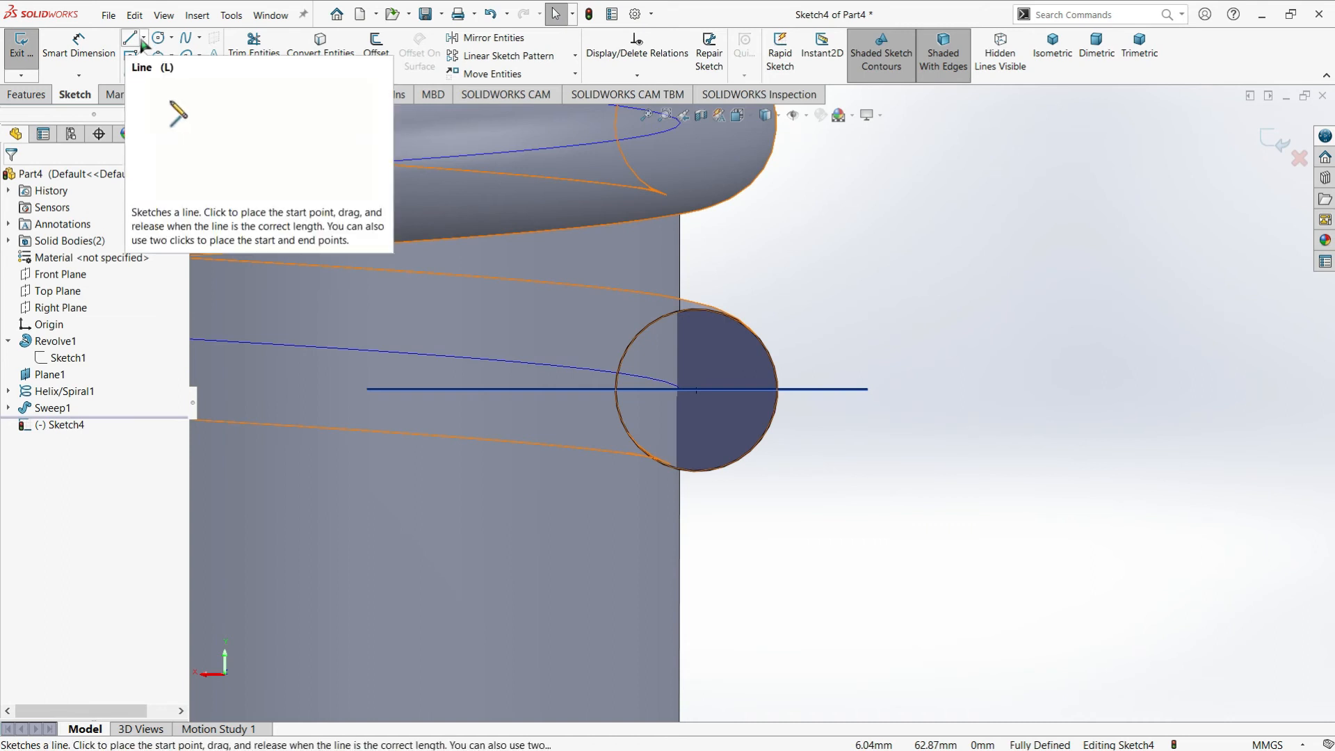
{"action": "left_click", "coordinate": [143, 38]}
{"action": "left_click", "coordinate": [167, 69]}
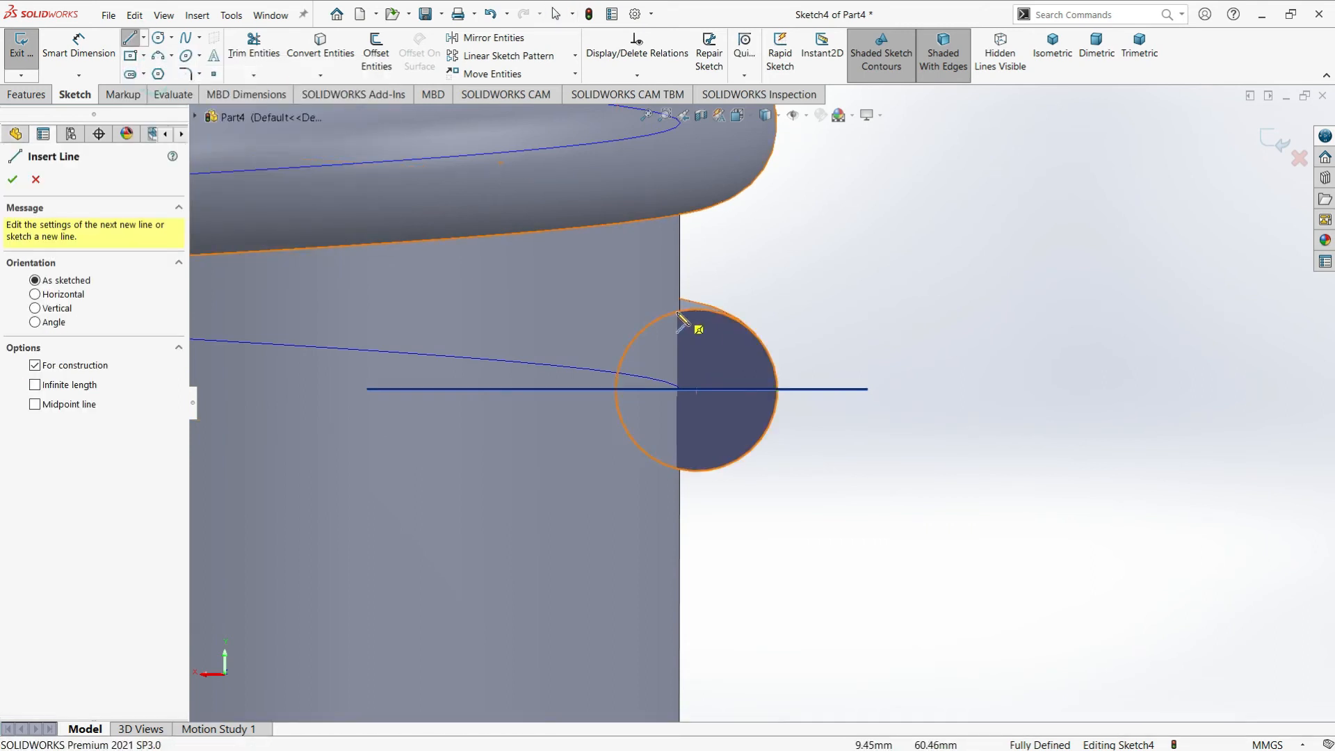
{"action": "left_click", "coordinate": [672, 314]}
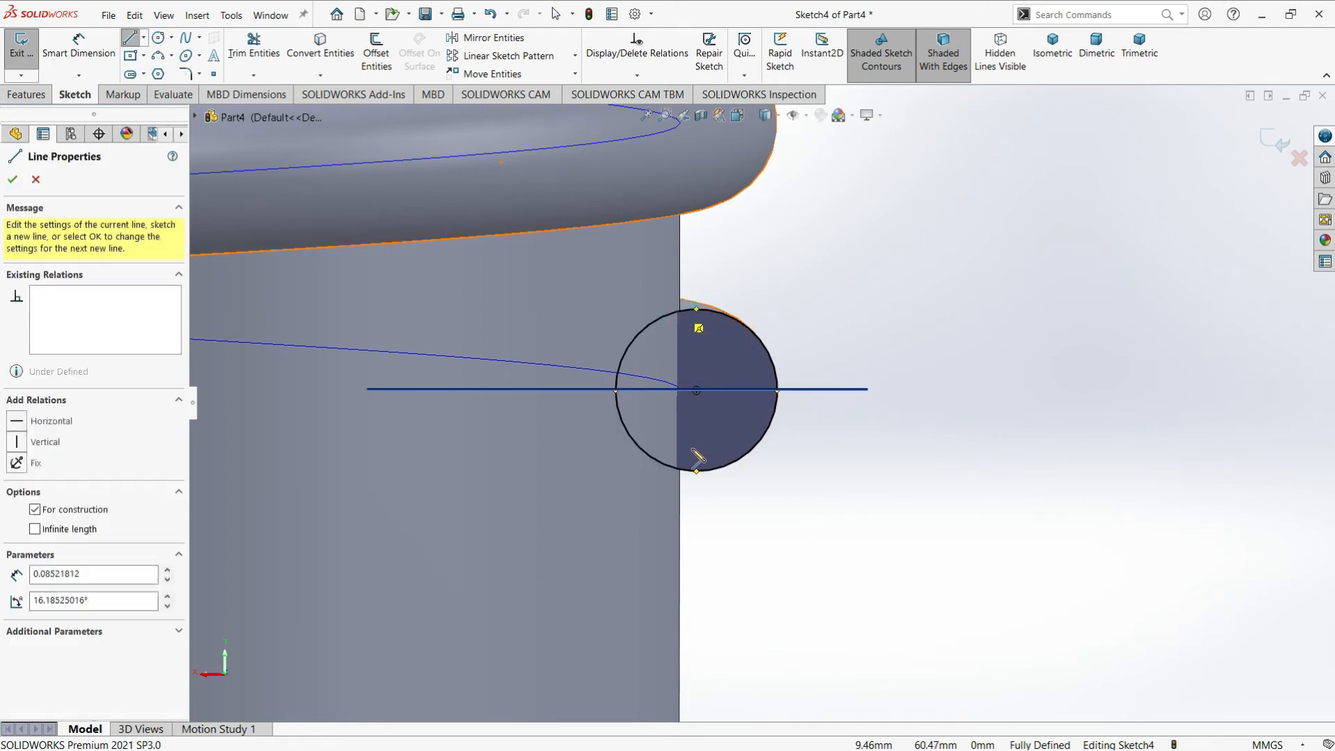
{"action": "scroll", "coordinate": [678, 472], "scroll_direction": "down", "scroll_amount": 2}
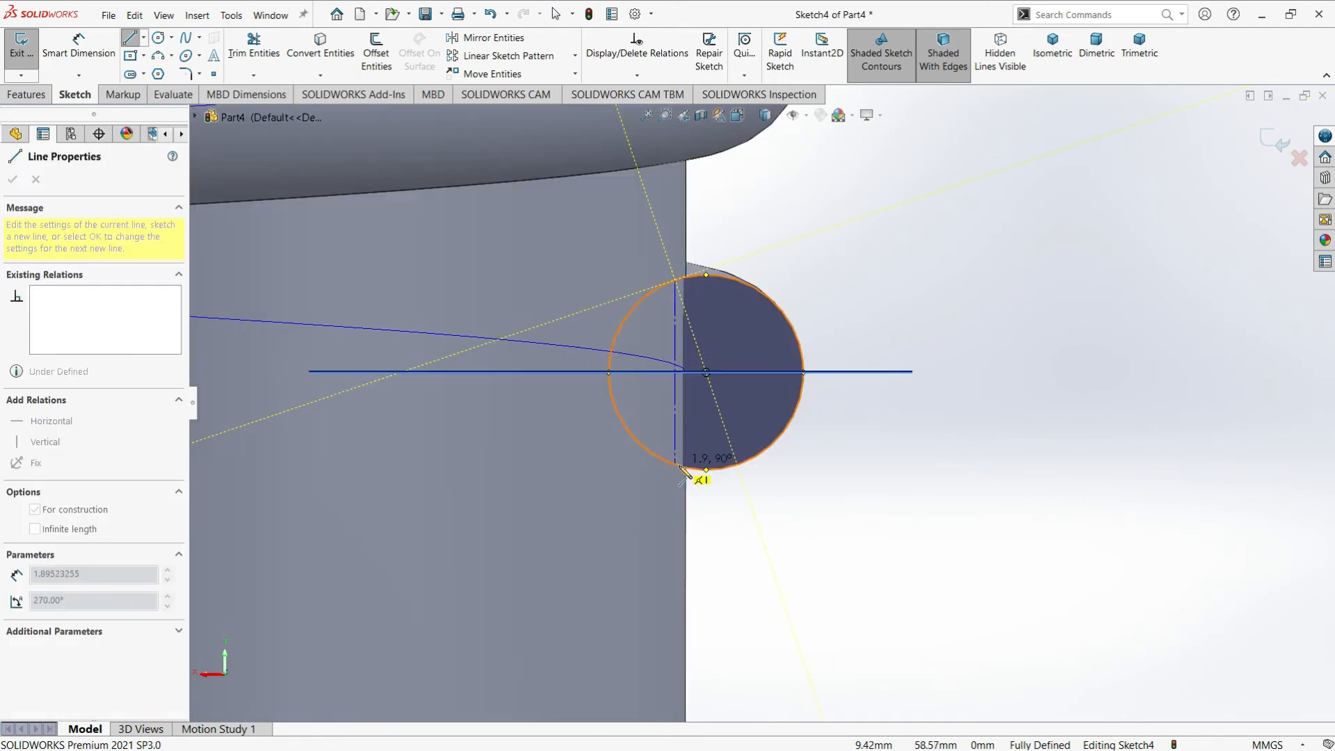
{"action": "key", "text": "Escape"}
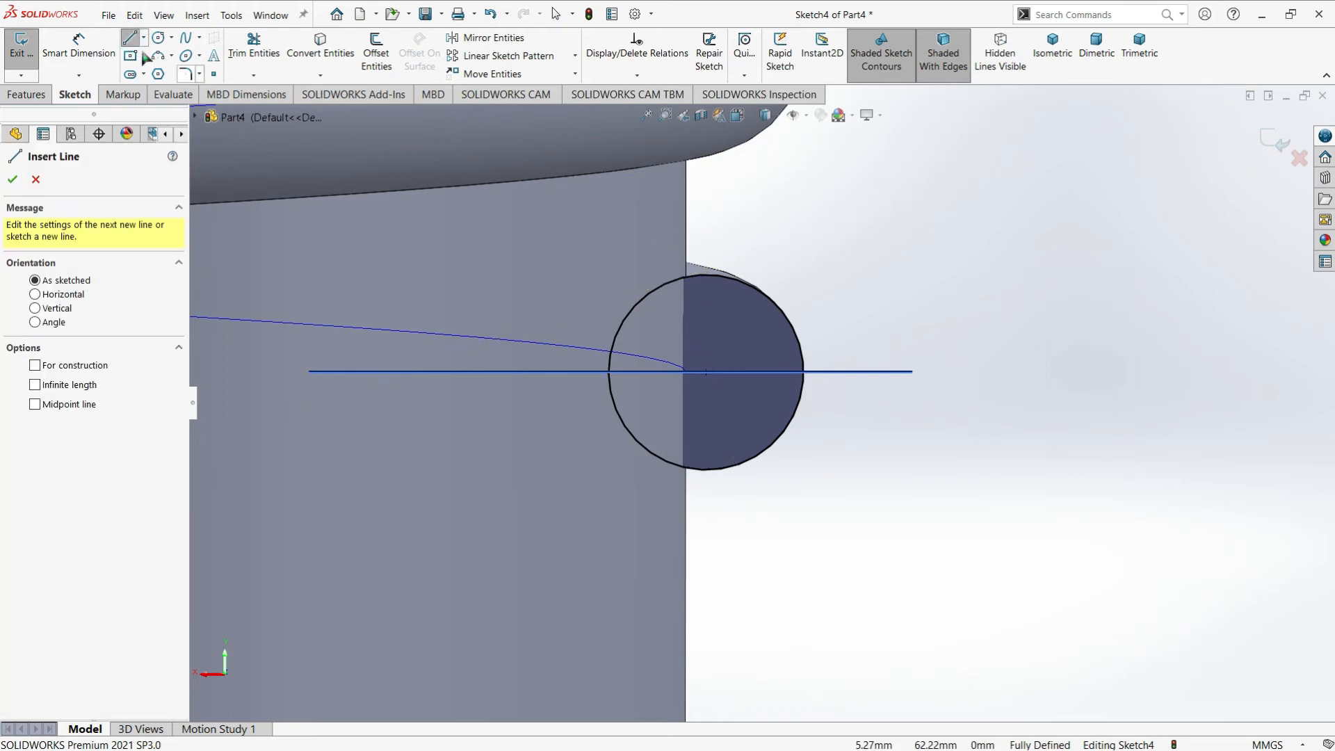
Convert the neck's silhouette edge beside the lower thread end into a sketch line
{"action": "scroll", "coordinate": [886, 337], "scroll_direction": "up", "scroll_amount": 3}
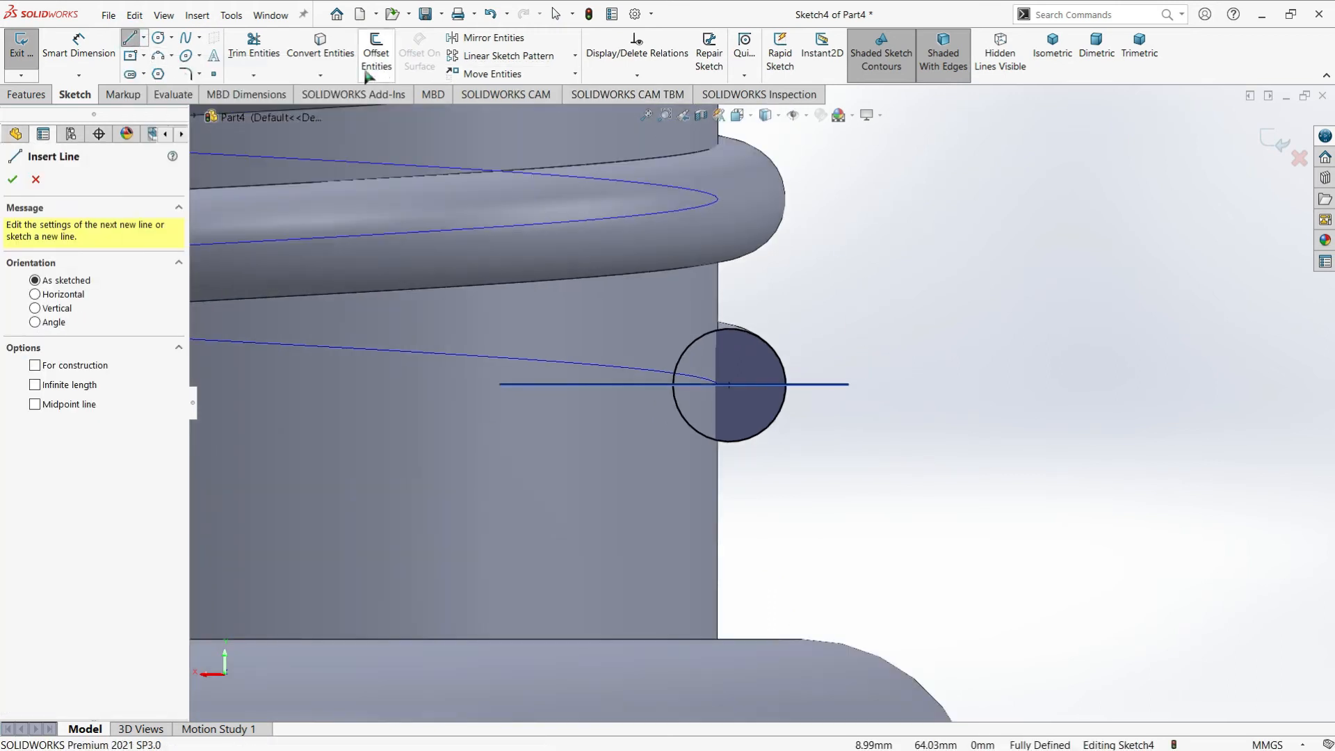
{"action": "left_click", "coordinate": [320, 46]}
{"action": "left_click", "coordinate": [719, 299]}
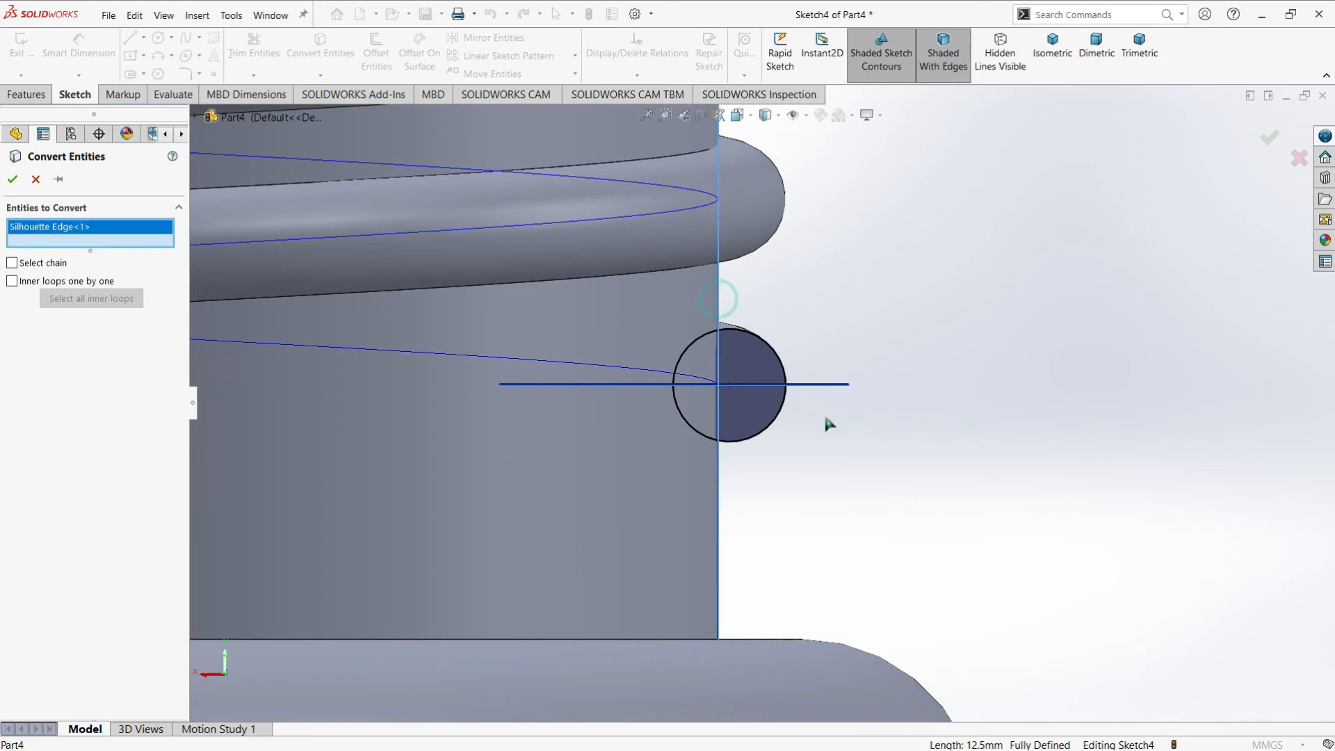
{"action": "key", "text": "Return"}
Trim the circle inside the neck and the excess line to leave a D-shaped profile, and close the sketch
{"action": "scroll", "coordinate": [743, 430], "scroll_direction": "up", "scroll_amount": 2}
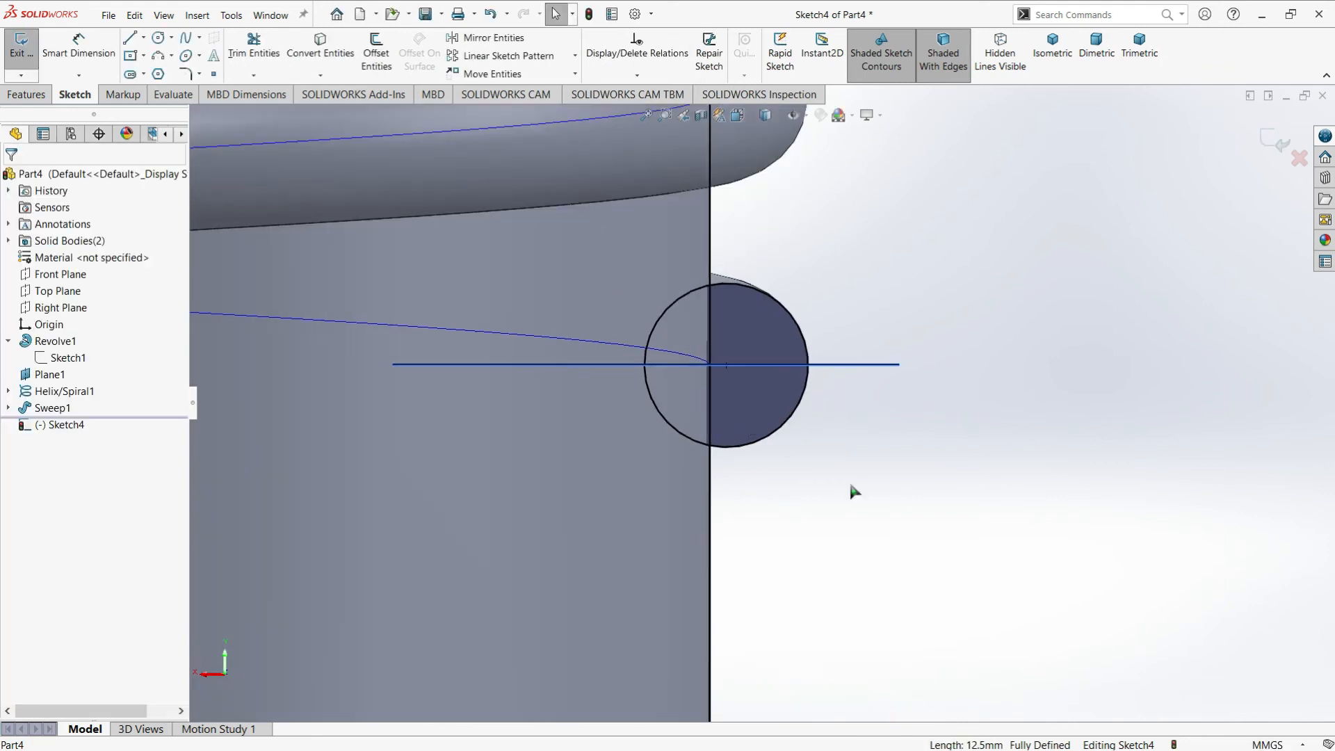
{"action": "left_click", "coordinate": [253, 46]}
{"action": "mouse_move", "coordinate": [707, 227]}
{"action": "left_mouse_down"}
{"action": "mouse_move", "coordinate": [715, 506]}
{"action": "mouse_move", "coordinate": [670, 421]}
{"action": "mouse_move", "coordinate": [652, 331]}
{"action": "left_mouse_up"}
{"action": "key", "text": "Escape"}
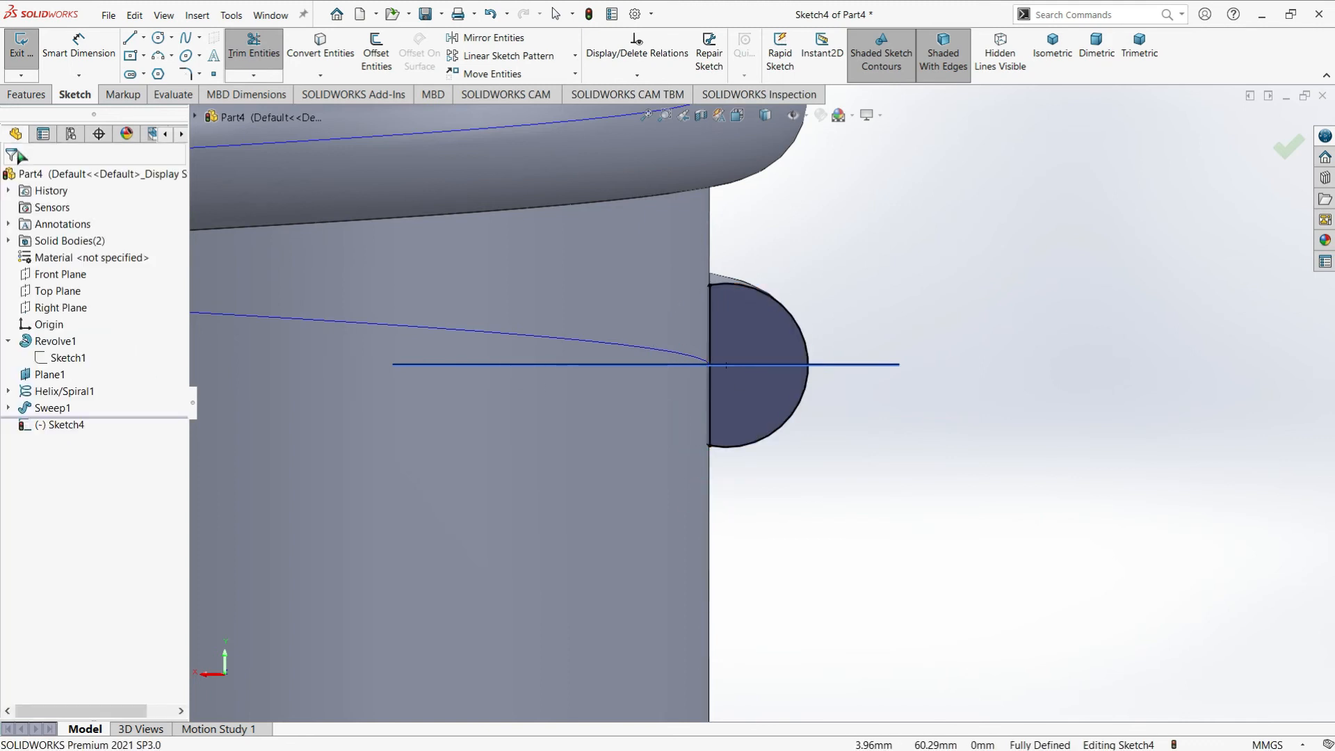
{"action": "left_click", "coordinate": [21, 43]}
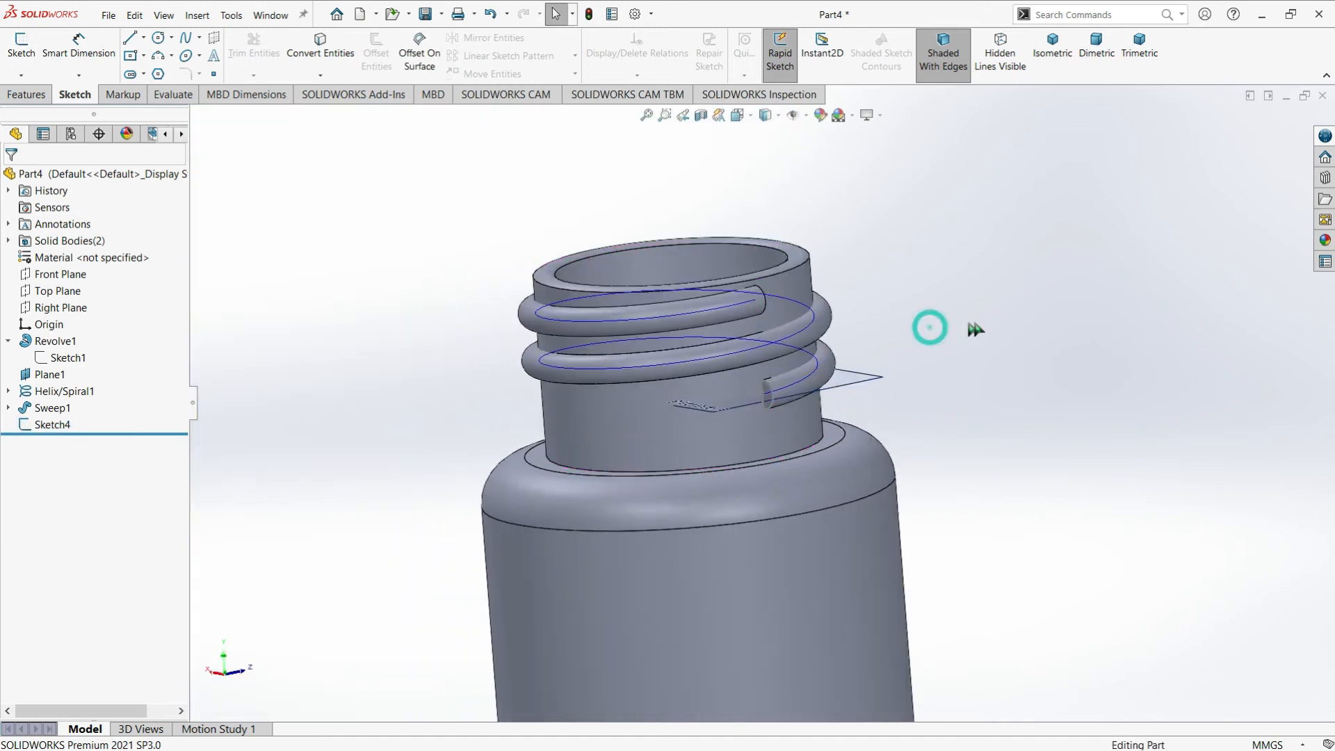
Start a new sketch on the flat end face at the thread's upper end
{"action": "middle_click_drag", "start_coordinate": [976, 330], "coordinate": [707, 299]}
{"action": "scroll", "coordinate": [710, 295], "scroll_direction": "down", "scroll_amount": 8}
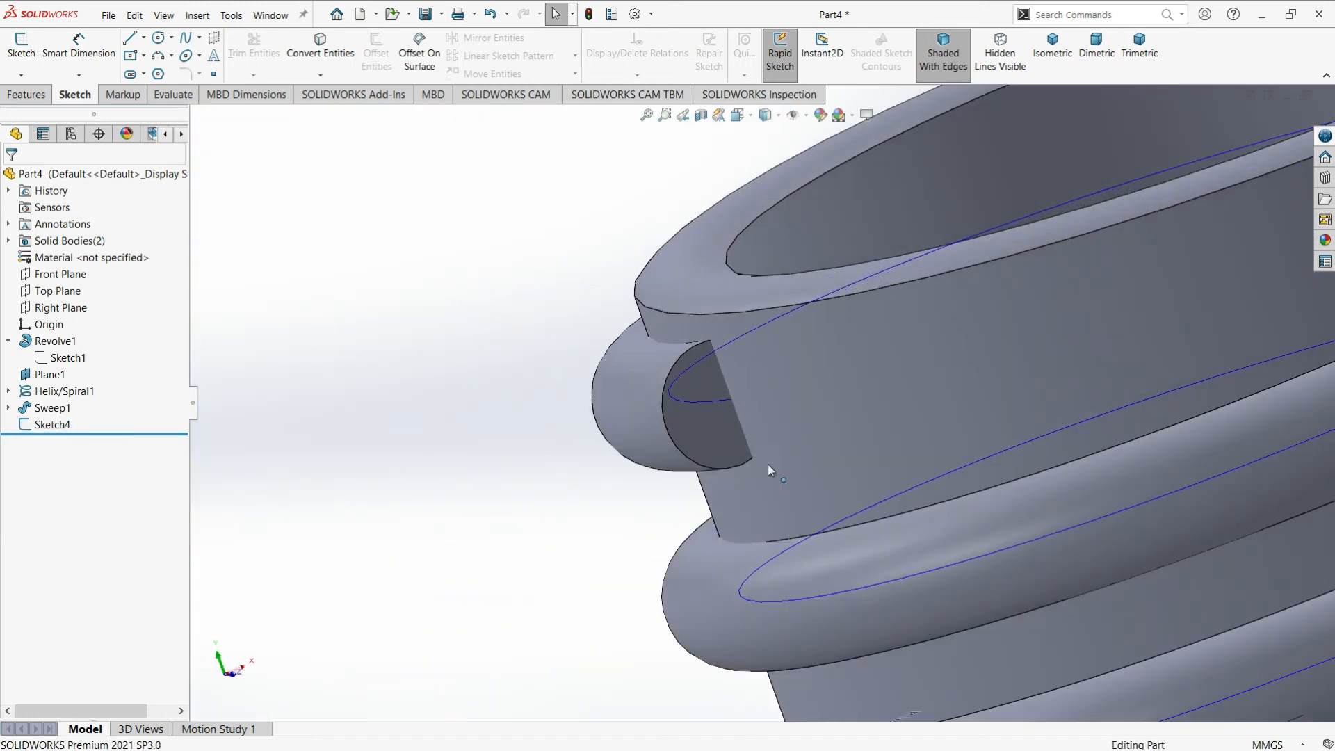
{"action": "scroll", "coordinate": [755, 413], "scroll_direction": "up", "scroll_amount": 1}
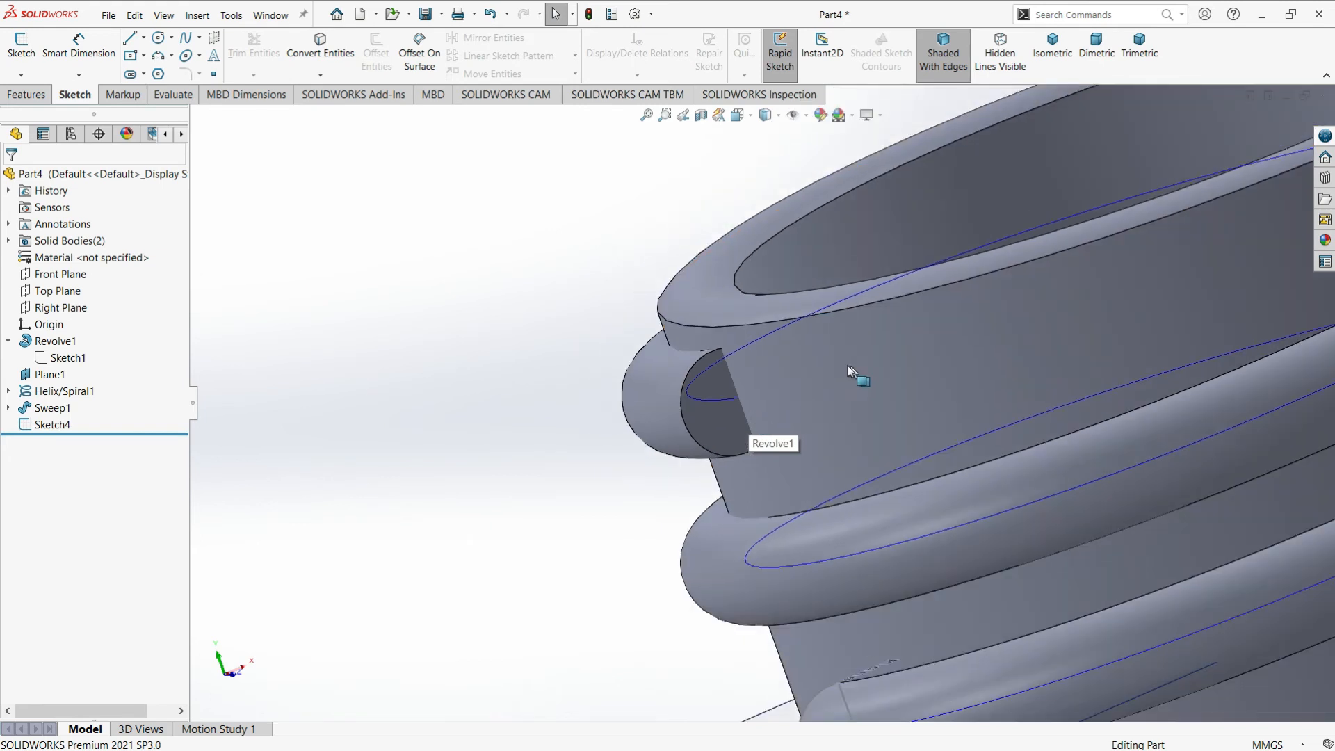
{"action": "scroll", "coordinate": [849, 371], "scroll_direction": "down", "scroll_amount": 2}
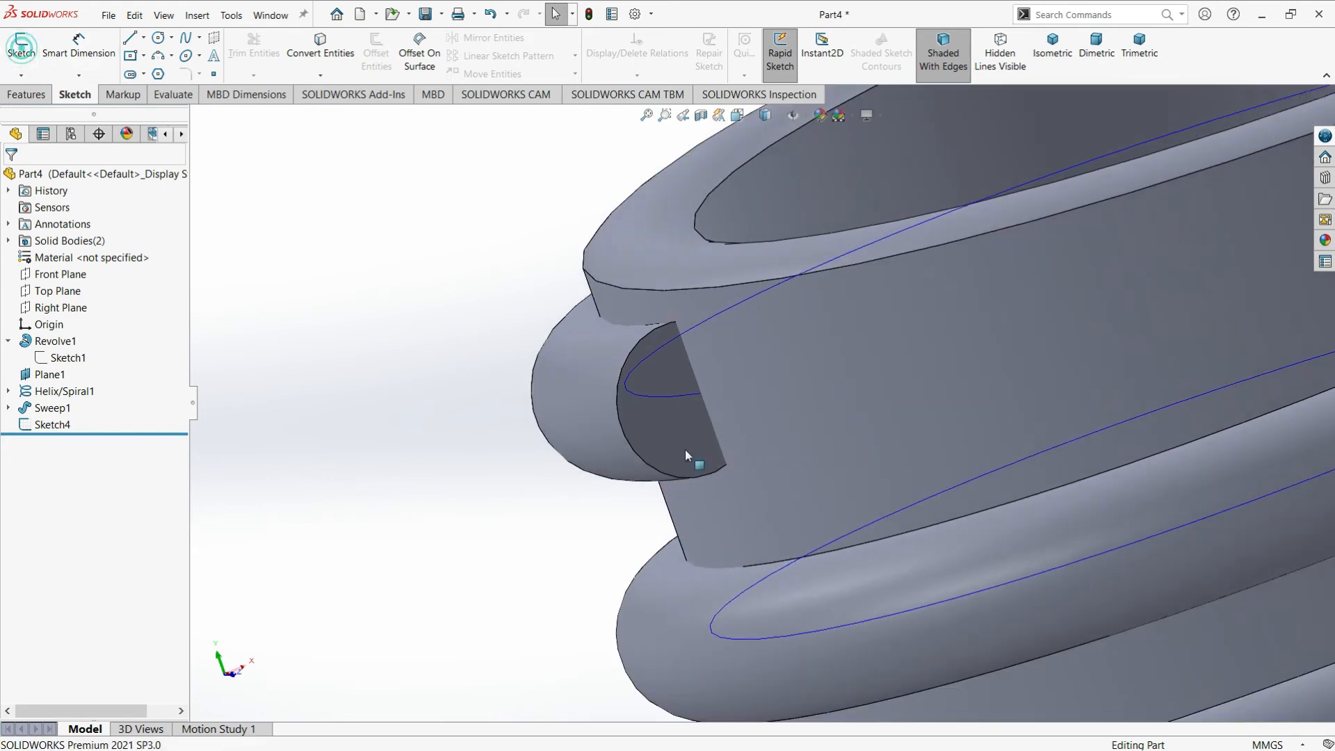
{"action": "left_click", "coordinate": [666, 441]}
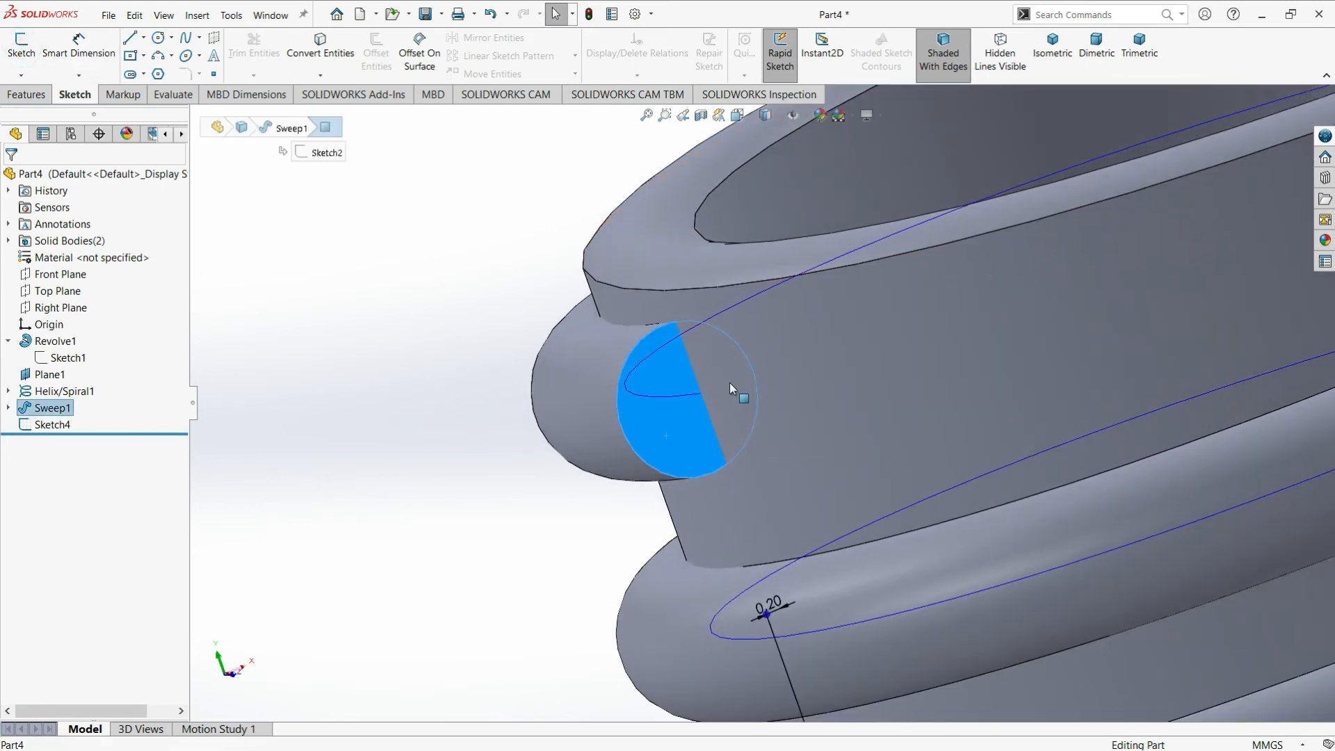
{"action": "scroll", "coordinate": [729, 384], "scroll_direction": "down", "scroll_amount": 2}
{"action": "left_click", "coordinate": [22, 48]}
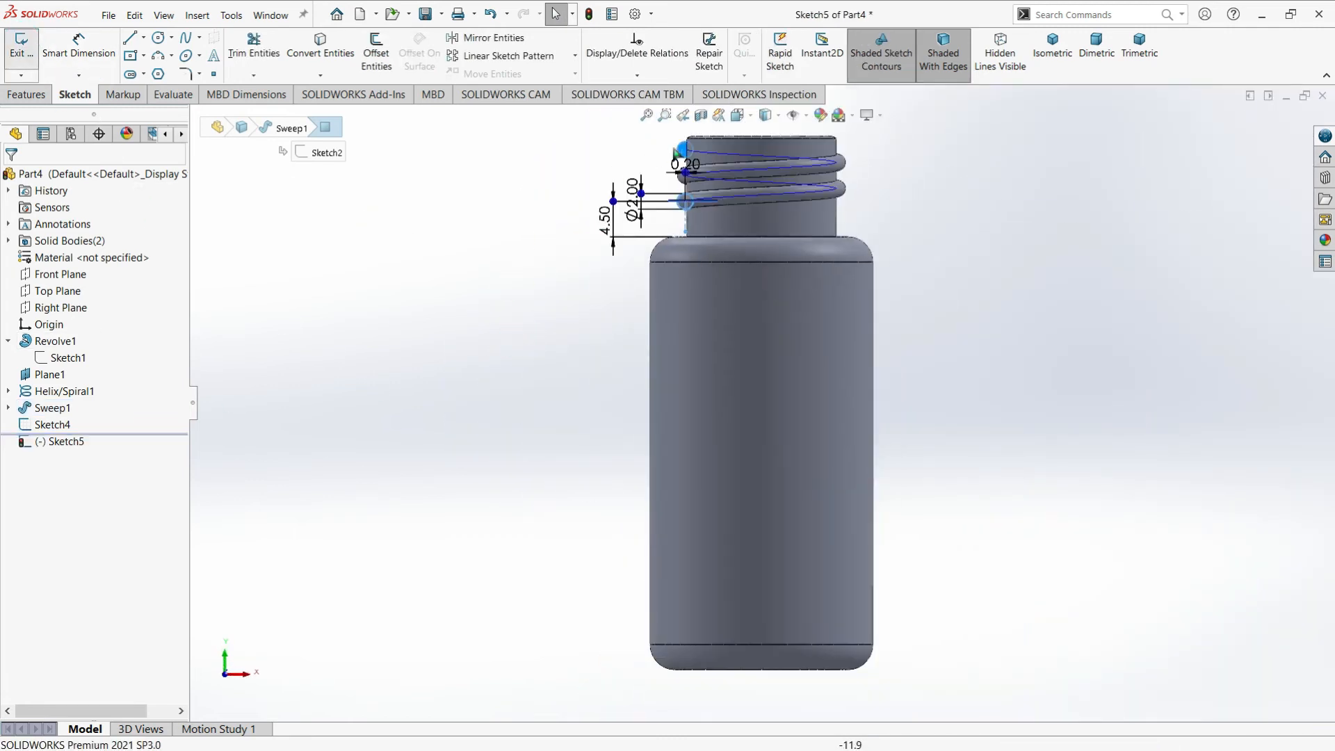
Convert the upper end face's circular outline and the neck's adjoining silhouette edge into the sketch
{"action": "scroll", "coordinate": [680, 150], "scroll_direction": "down", "scroll_amount": 6}
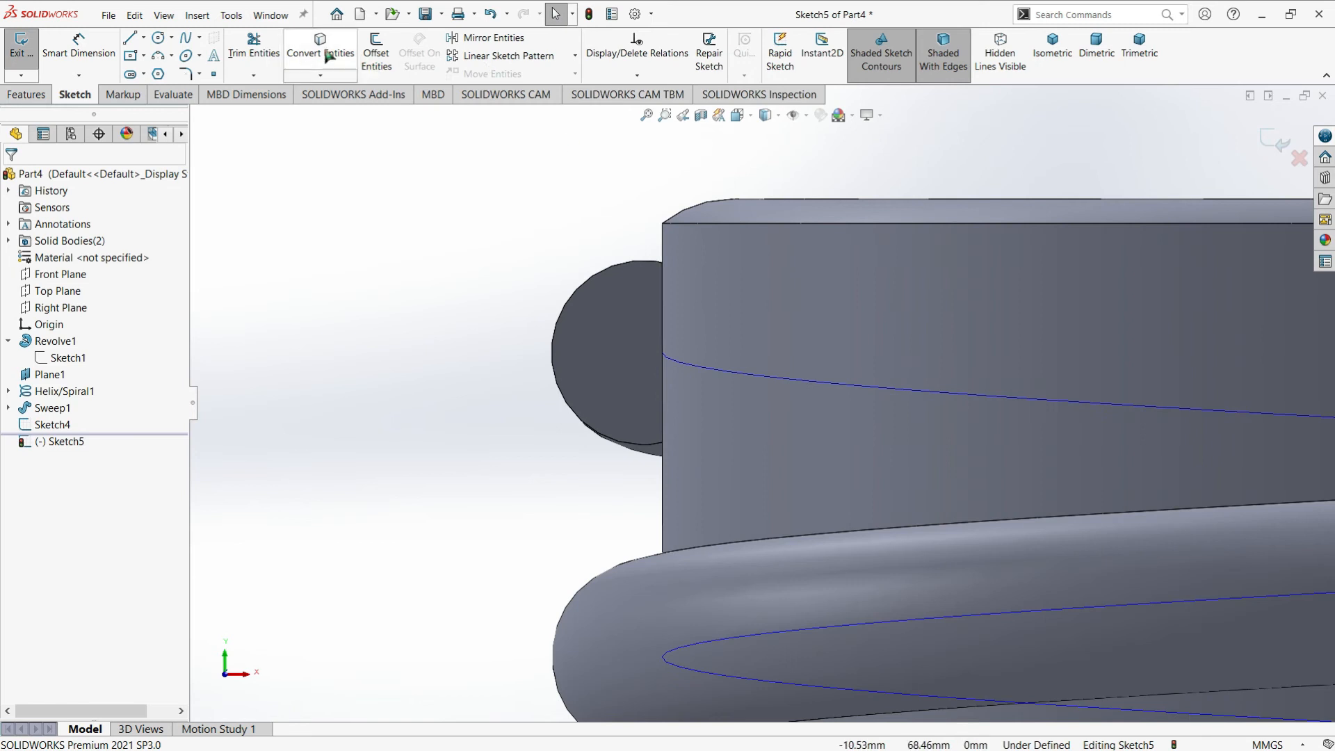
{"action": "left_click", "coordinate": [330, 57]}
{"action": "left_click", "coordinate": [612, 348]}
{"action": "key", "text": "Return"}
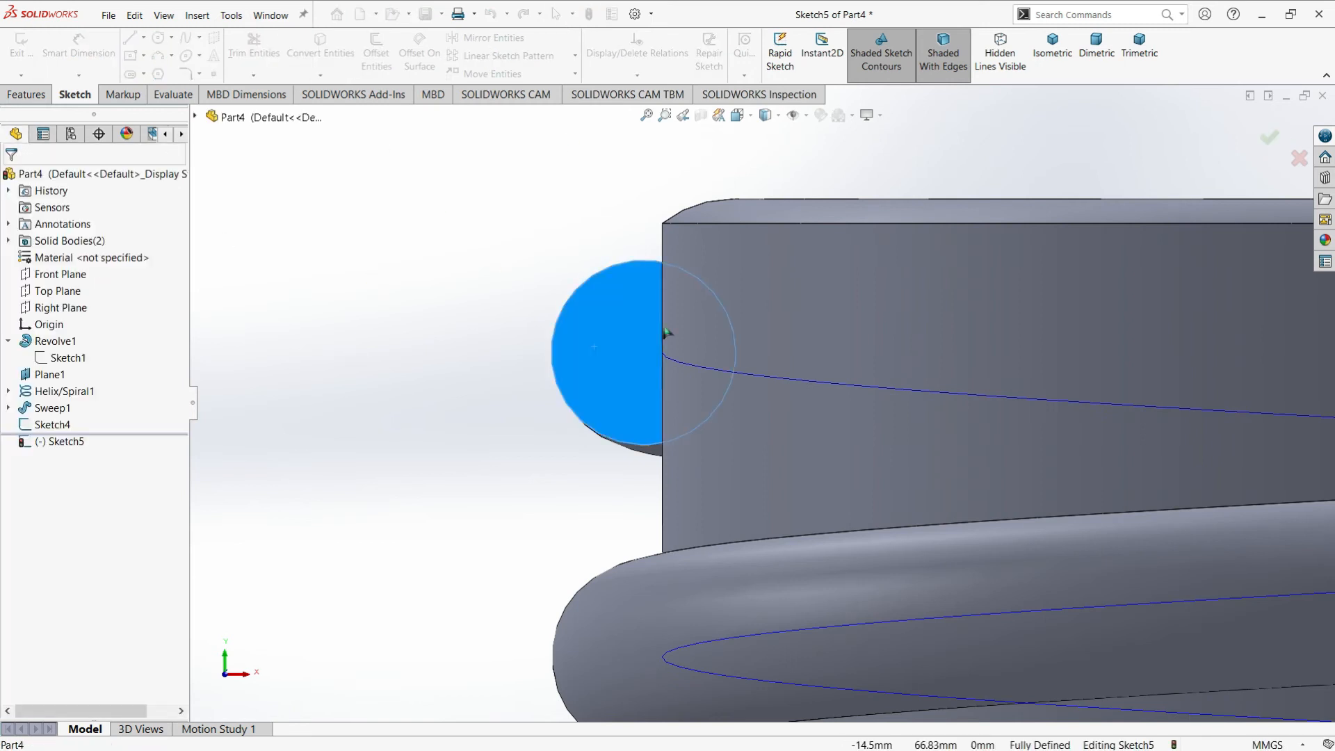
{"action": "scroll", "coordinate": [696, 334], "scroll_direction": "down", "scroll_amount": 3}
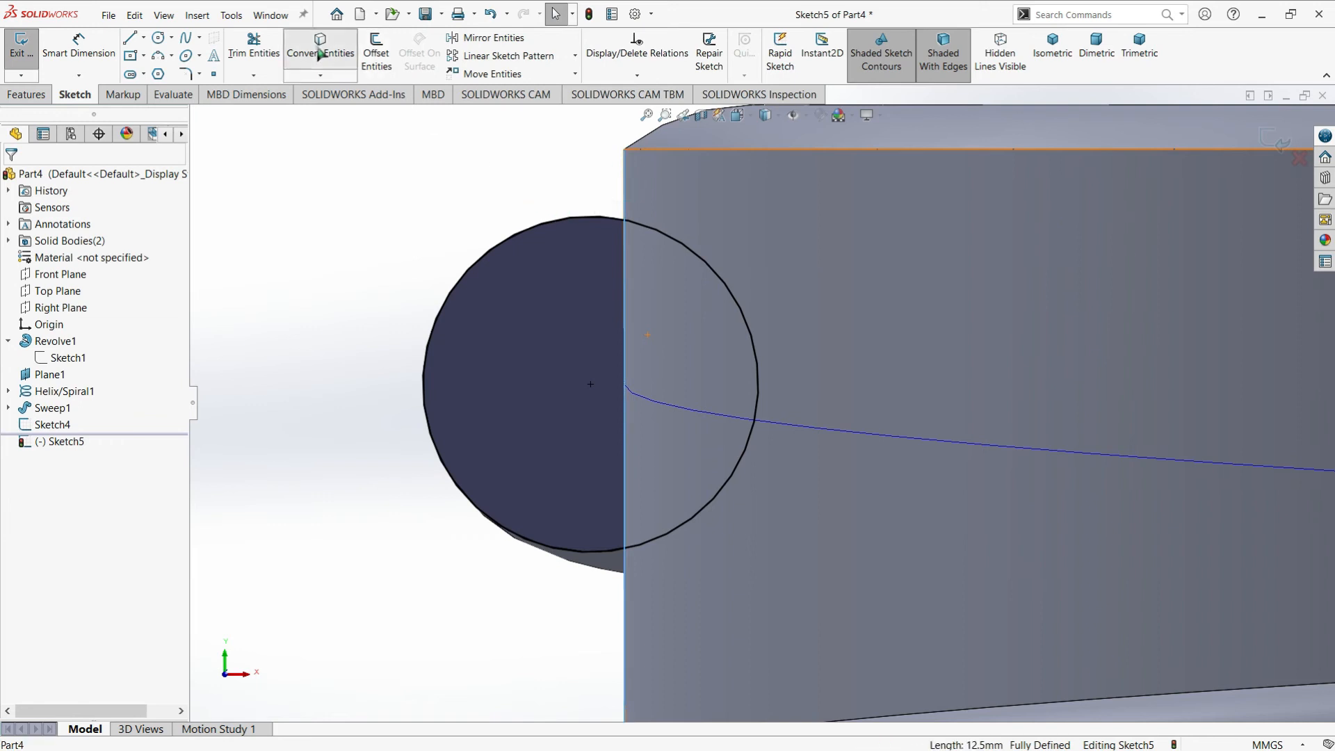
{"action": "scroll", "coordinate": [716, 307], "scroll_direction": "up", "scroll_amount": 1}
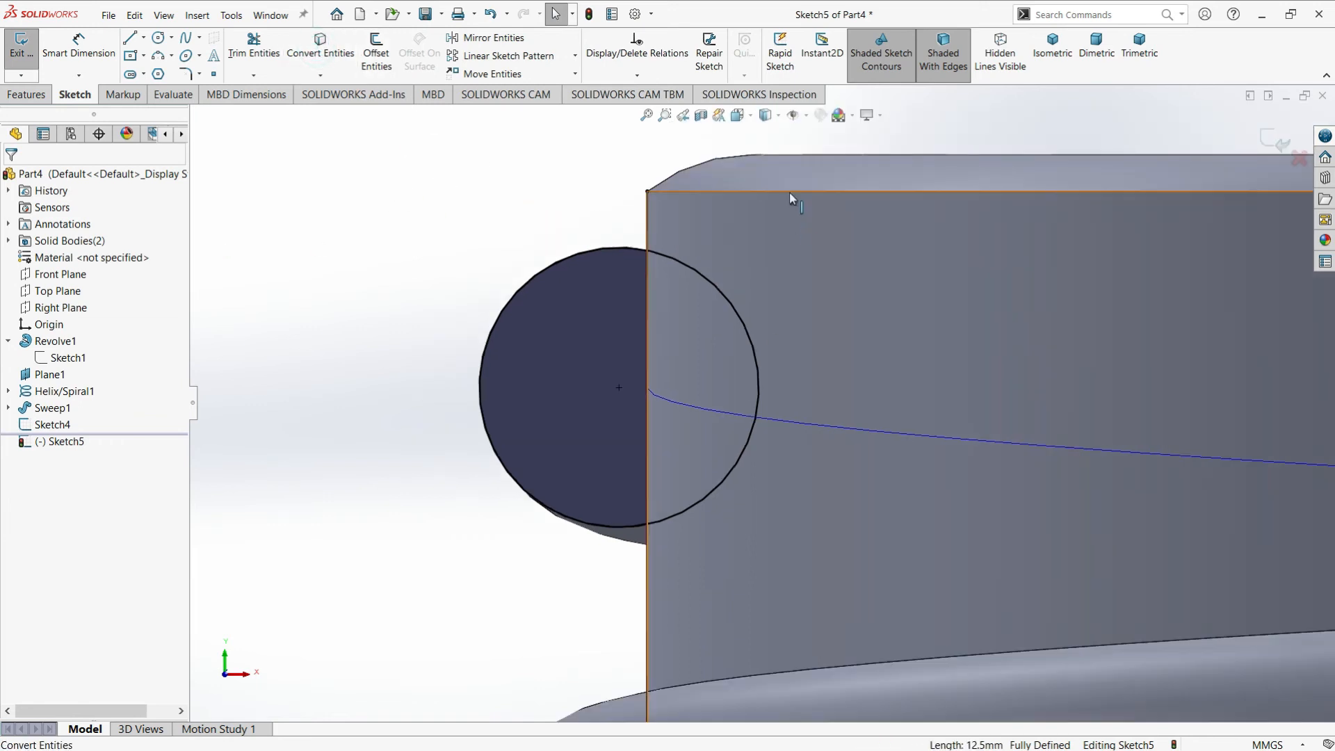
{"action": "scroll", "coordinate": [870, 376], "scroll_direction": "up", "scroll_amount": 3}
{"action": "scroll", "coordinate": [871, 373], "scroll_direction": "up", "scroll_amount": 5}
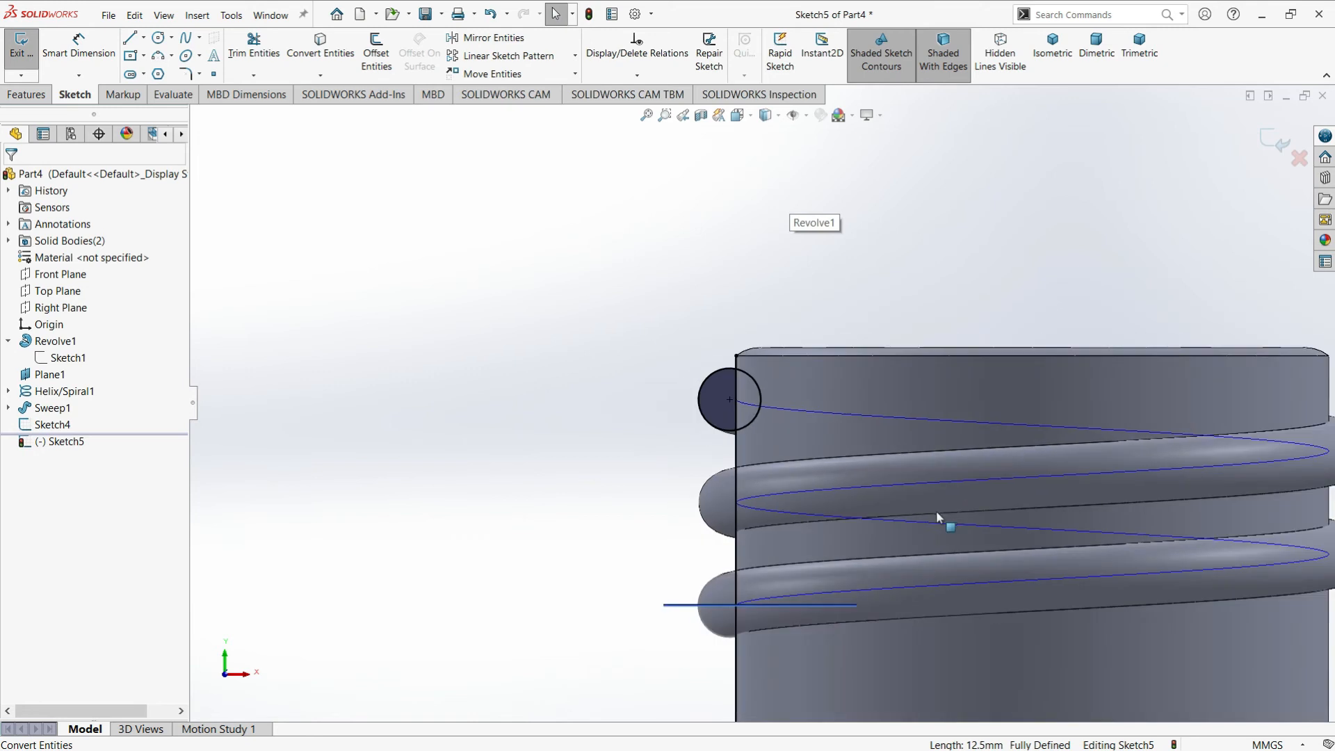
Trim the upper end's circle and line to the D-shaped outline outside the neck, and close the sketch
{"action": "left_click", "coordinate": [255, 43]}
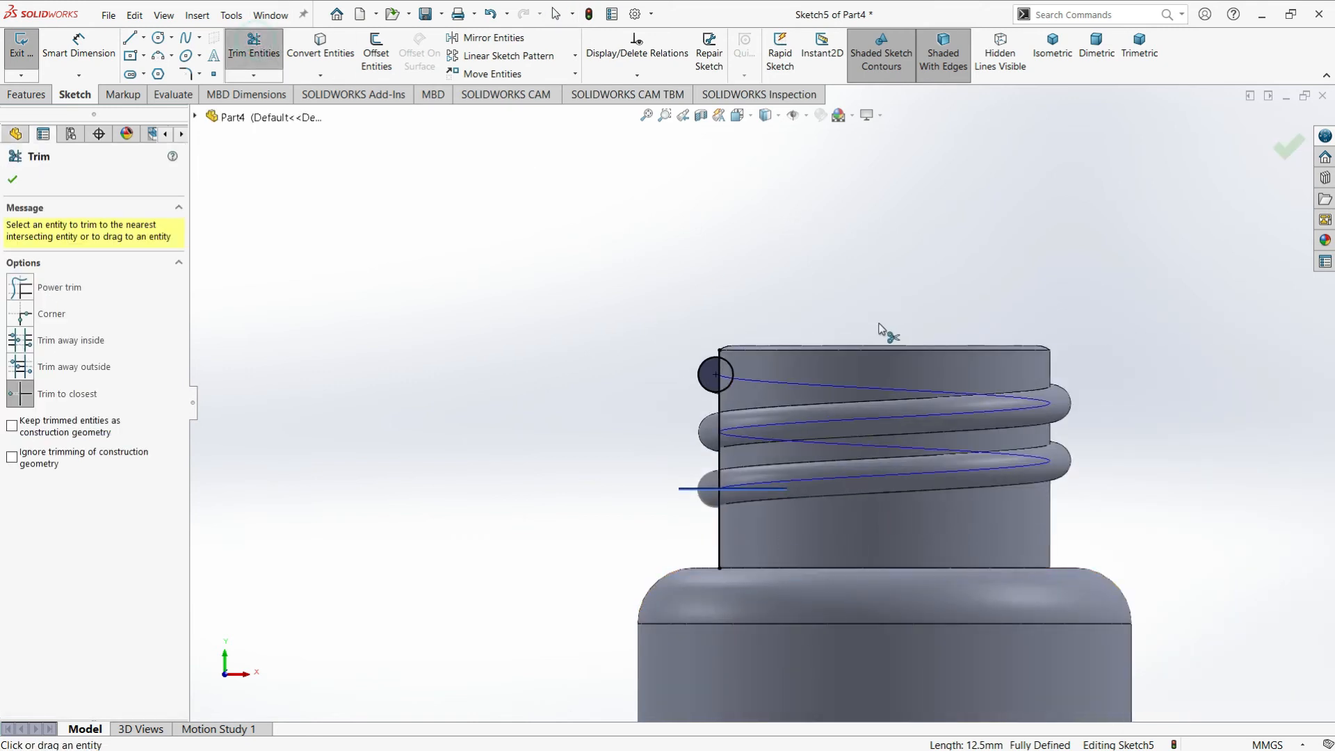
{"action": "scroll", "coordinate": [744, 336], "scroll_direction": "down", "scroll_amount": 6}
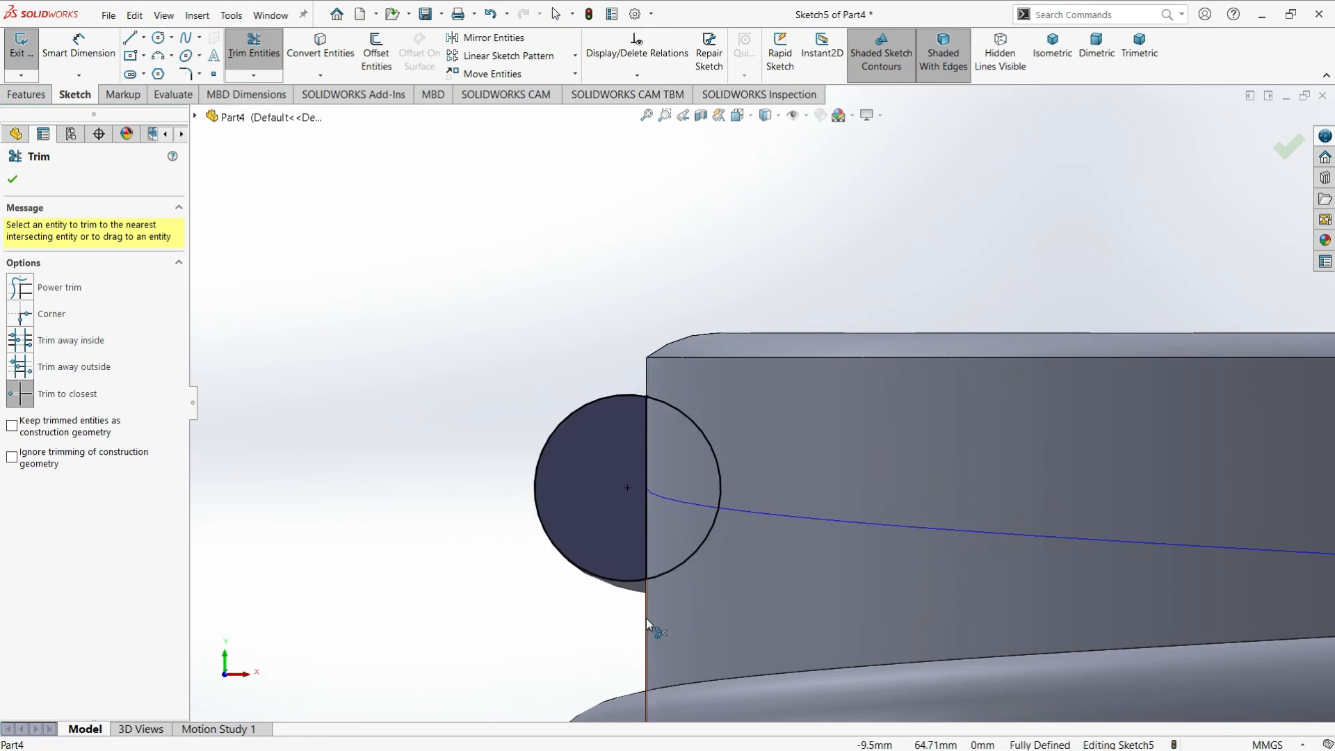
{"action": "left_click", "coordinate": [685, 557]}
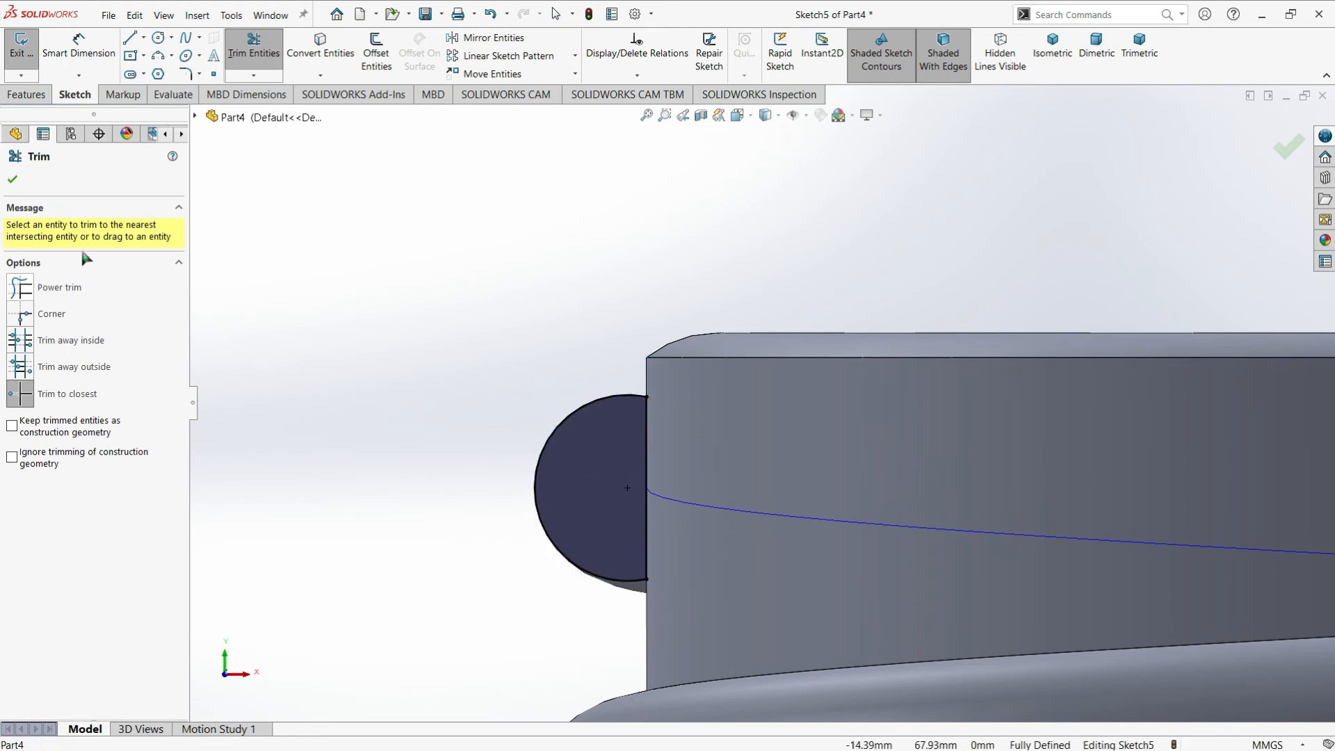
{"action": "left_click", "coordinate": [15, 183]}
{"action": "left_click", "coordinate": [21, 45]}
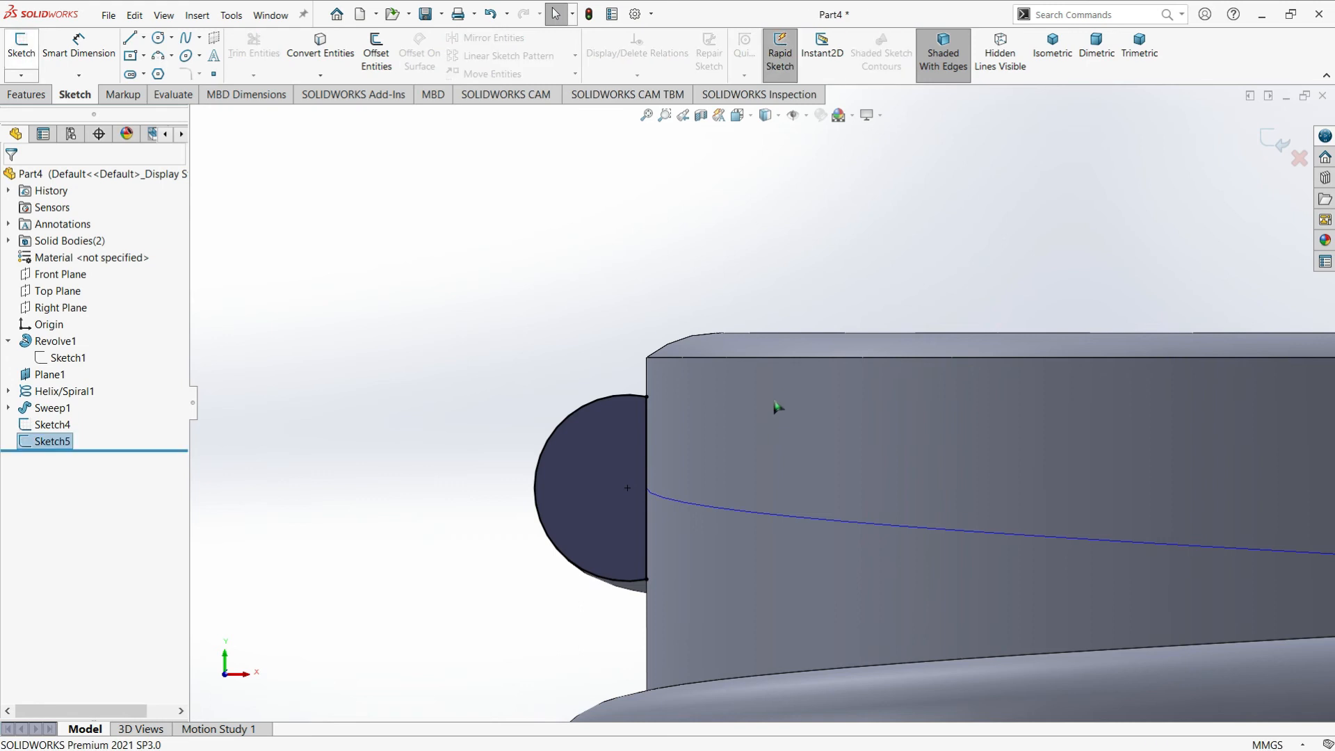
{"action": "scroll", "coordinate": [780, 405], "scroll_direction": "up", "scroll_amount": 10}
{"action": "left_click", "coordinate": [785, 325]}
{"action": "middle_click_drag", "start_coordinate": [819, 436], "coordinate": [865, 471]}
{"action": "scroll", "coordinate": [689, 393], "scroll_direction": "down", "scroll_amount": 7}
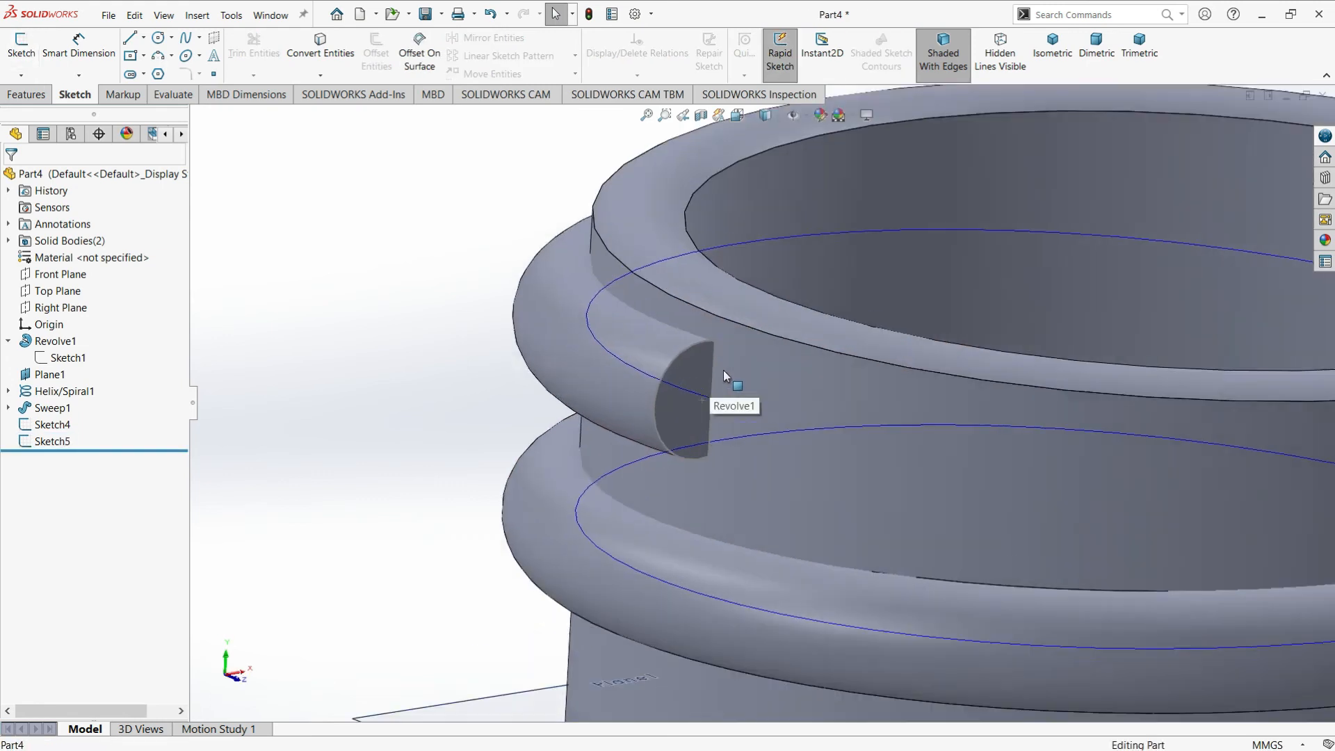
Revolve the upper end's D-shaped sketch 360° about its straight line as a separate body, with merging turned off
{"action": "scroll", "coordinate": [765, 466], "scroll_direction": "up", "scroll_amount": 4}
{"action": "scroll", "coordinate": [751, 465], "scroll_direction": "down", "scroll_amount": 2}
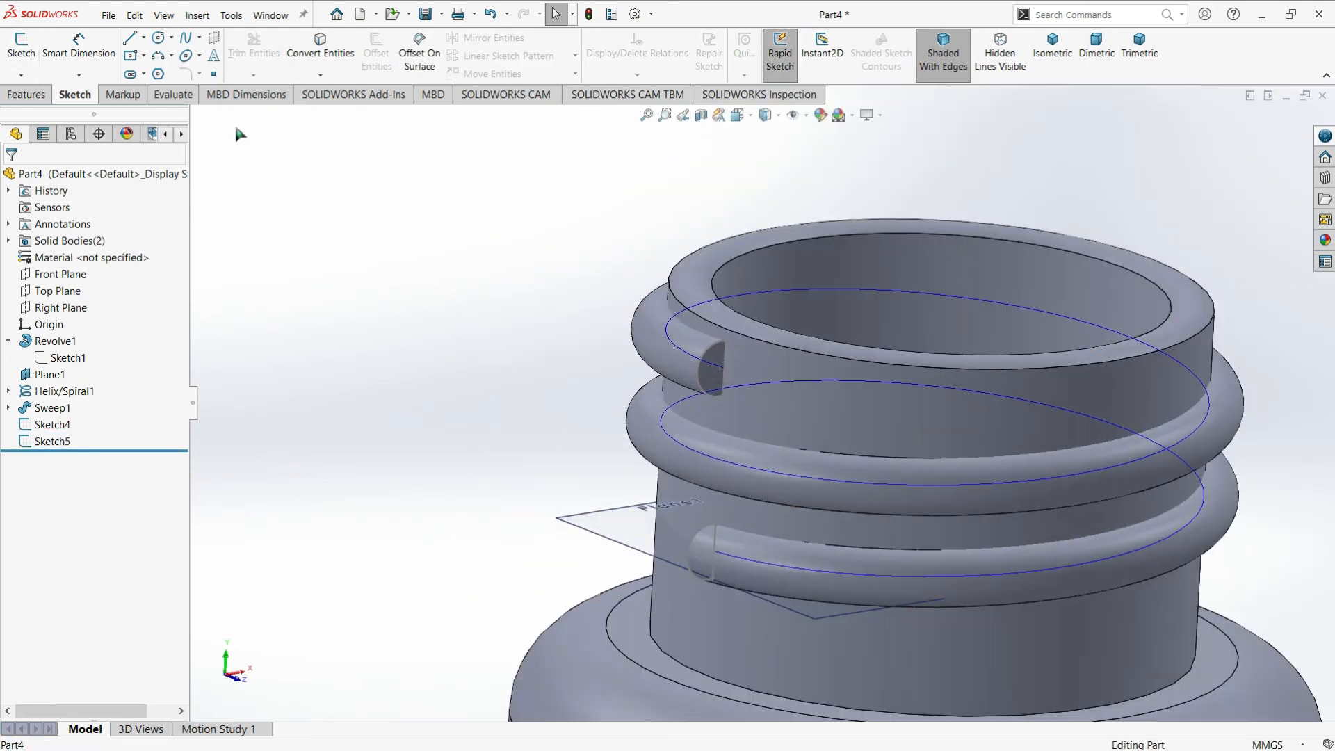
{"action": "left_click", "coordinate": [49, 96]}
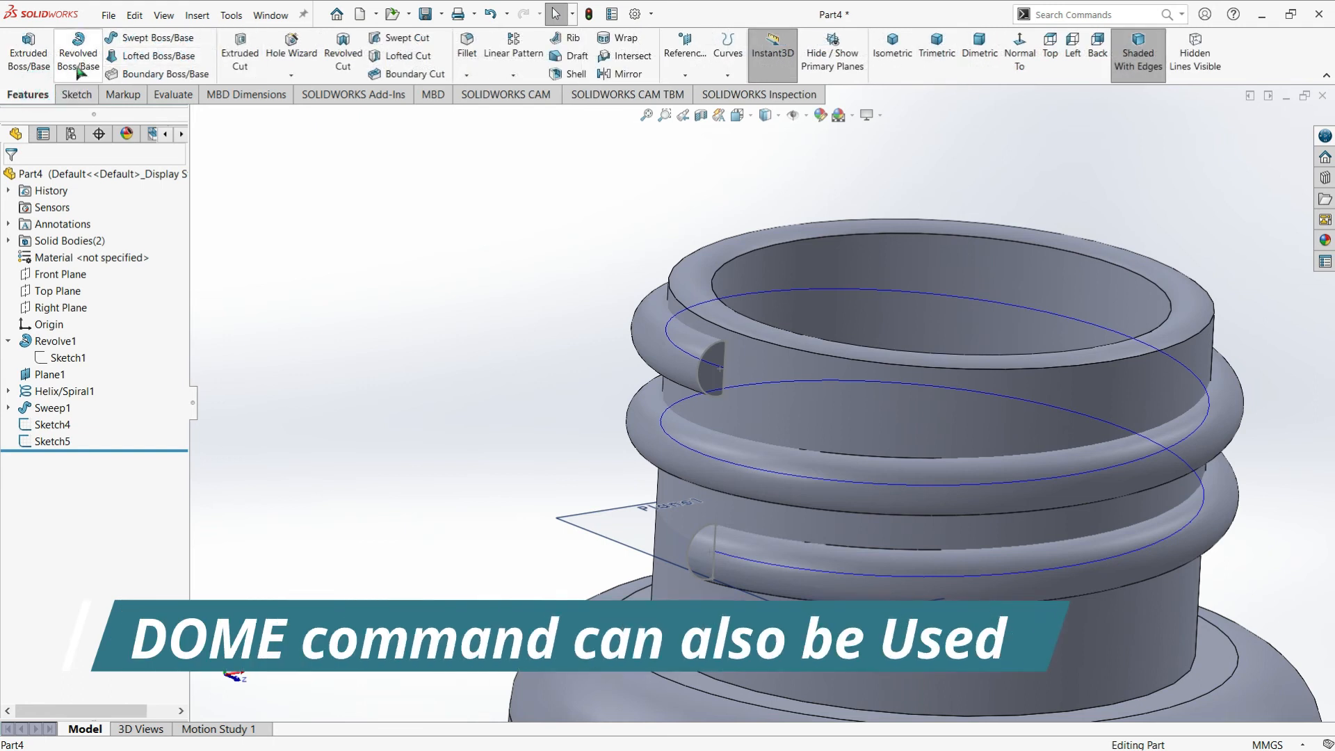
{"action": "left_click", "coordinate": [81, 54]}
{"action": "scroll", "coordinate": [736, 357], "scroll_direction": "down", "scroll_amount": 3}
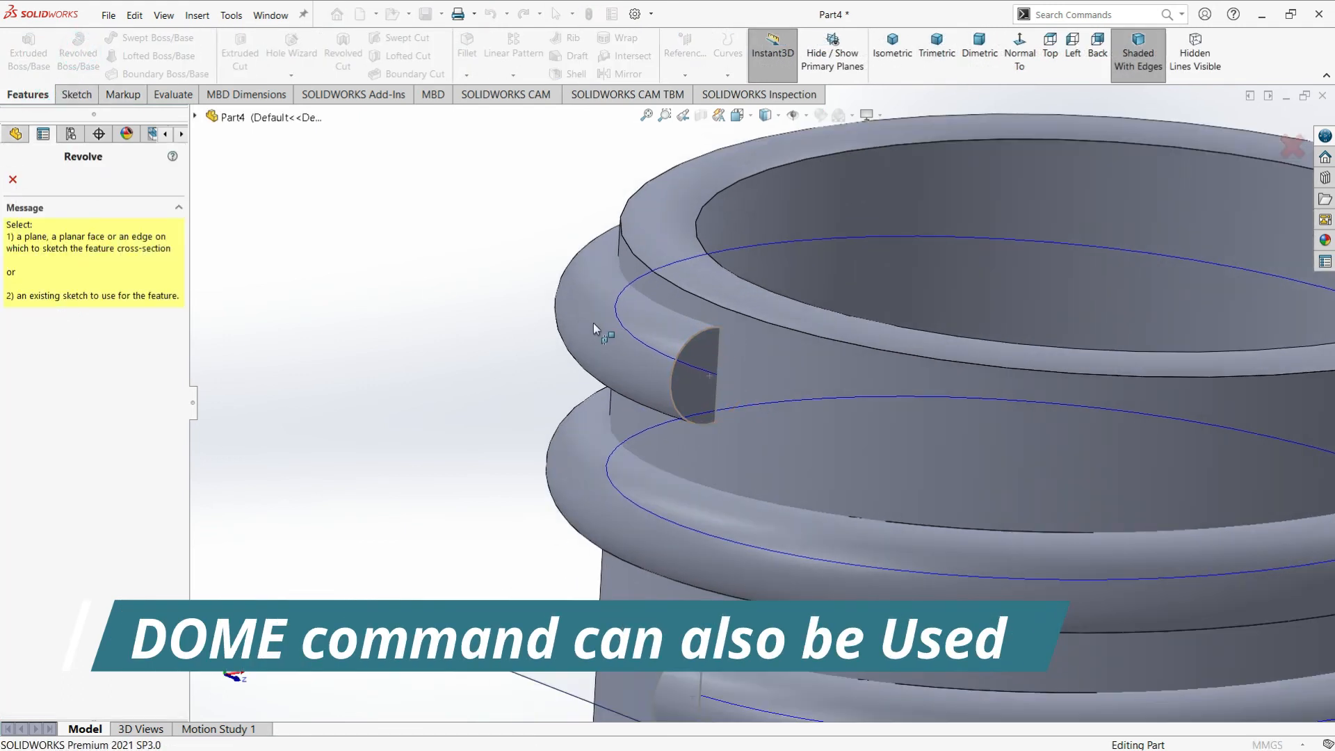
{"action": "left_click", "coordinate": [681, 353]}
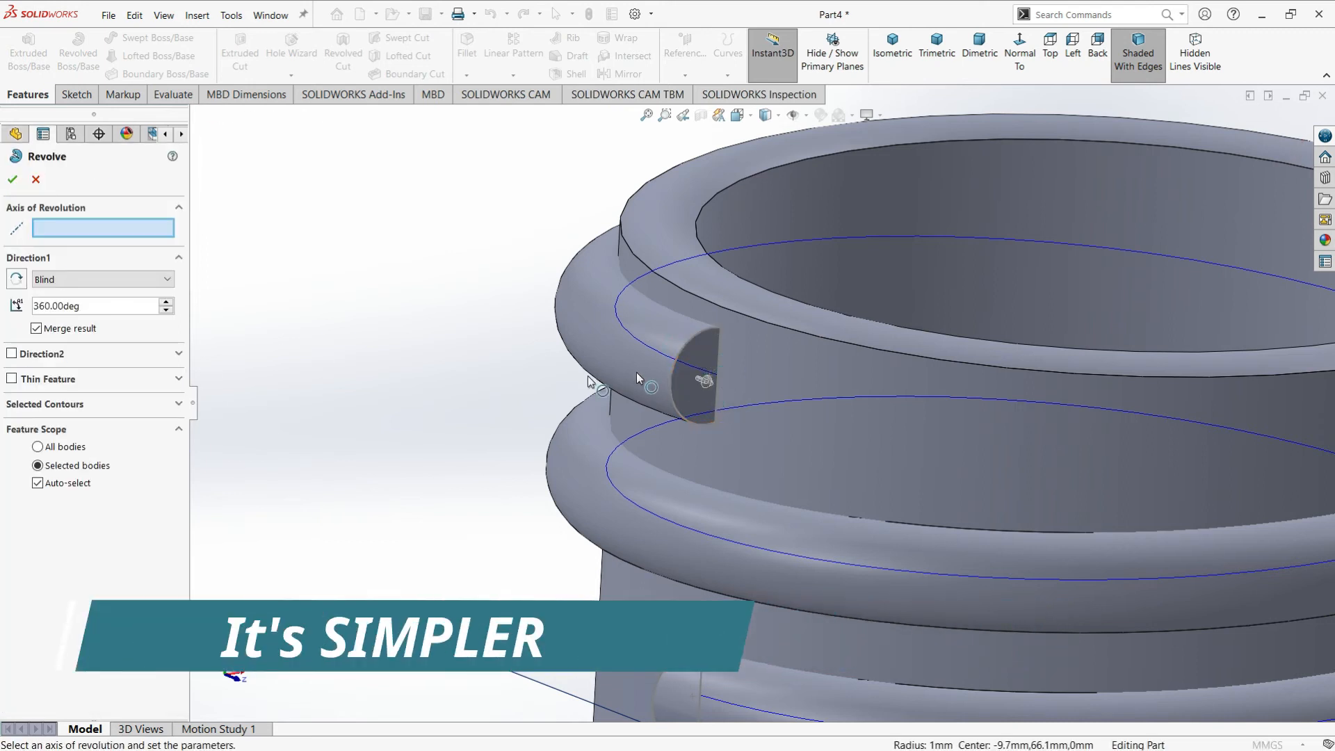
{"action": "left_click", "coordinate": [719, 356]}
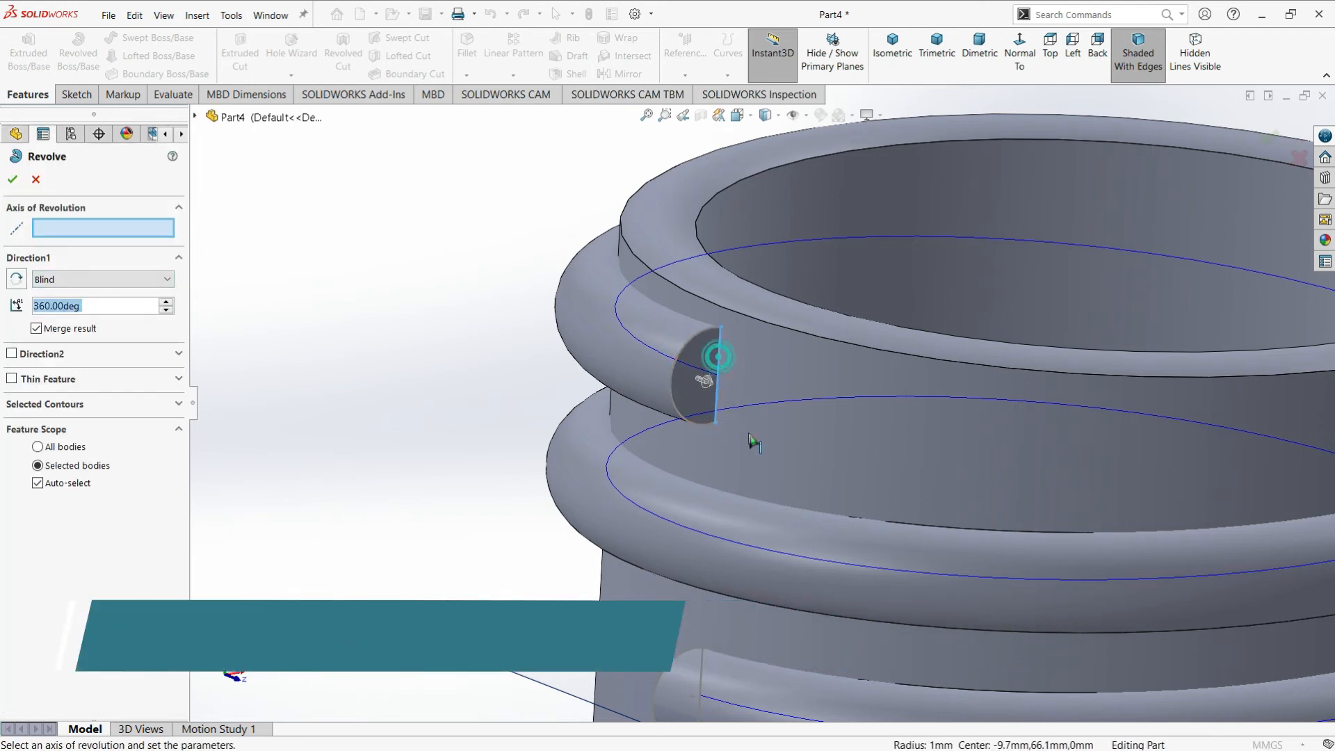
{"action": "left_click", "coordinate": [37, 331]}
{"action": "left_click", "coordinate": [13, 179]}
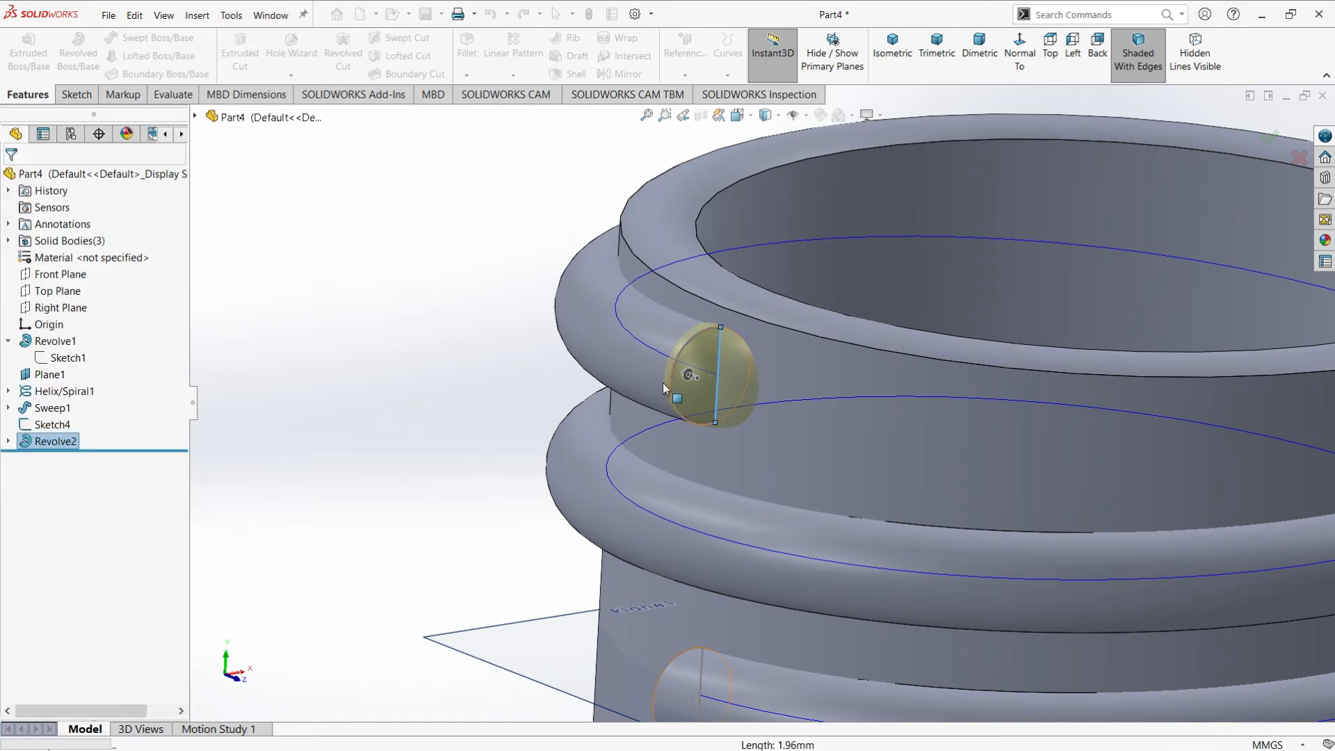
{"action": "left_click", "coordinate": [465, 382]}
Revolve the lower end's D-shaped sketch 360° about its straight line, with merging turned off
{"action": "scroll", "coordinate": [707, 409], "scroll_direction": "up", "scroll_amount": 4}
{"action": "middle_click_drag", "start_coordinate": [709, 409], "coordinate": [848, 413]}
{"action": "scroll", "coordinate": [744, 551], "scroll_direction": "down", "scroll_amount": 4}
{"action": "scroll", "coordinate": [754, 464], "scroll_direction": "down", "scroll_amount": 1}
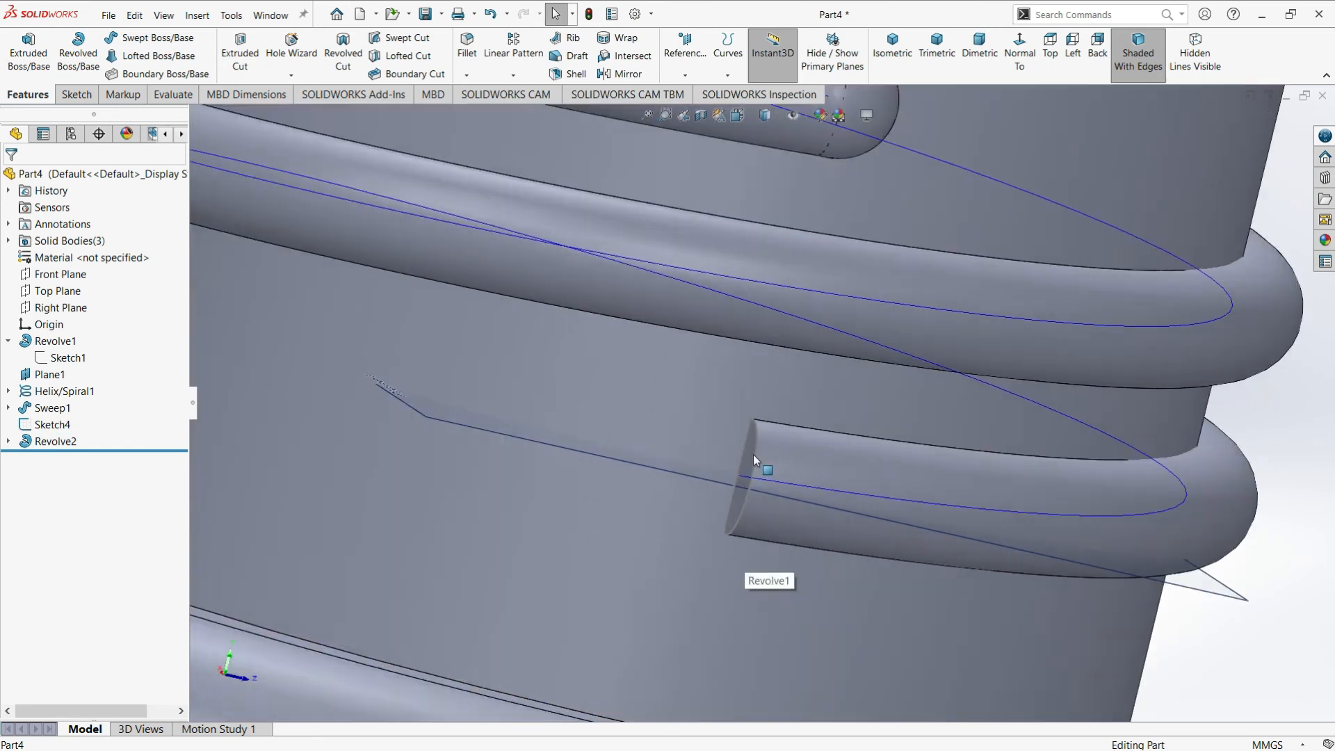
{"action": "scroll", "coordinate": [753, 453], "scroll_direction": "down", "scroll_amount": 1}
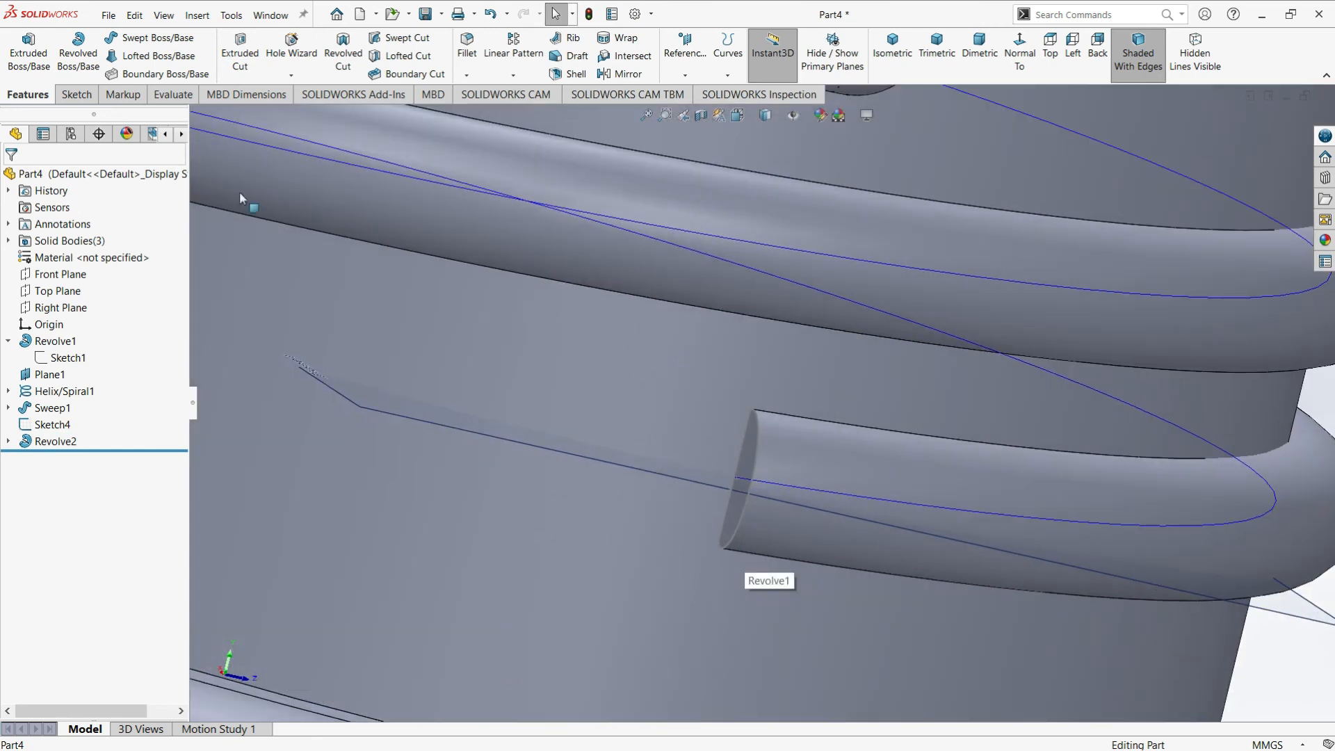
{"action": "left_click", "coordinate": [76, 57]}
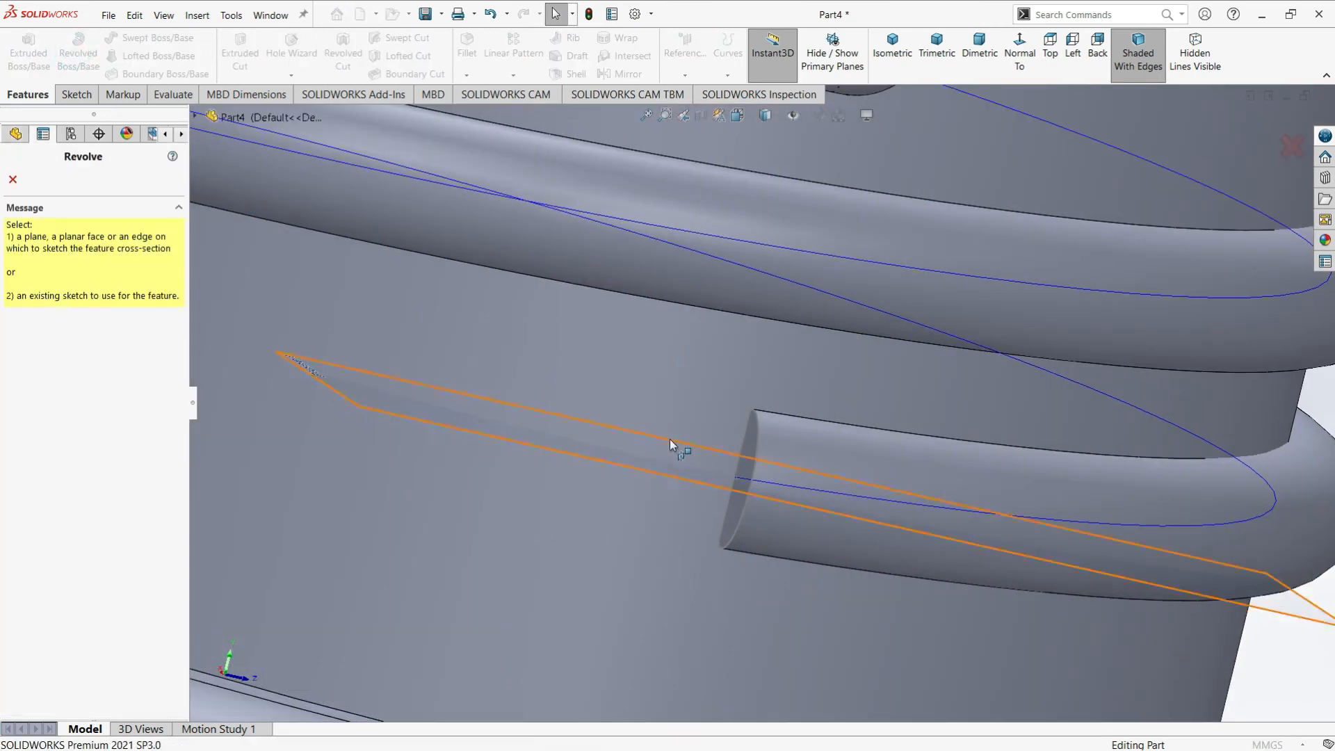
{"action": "left_click", "coordinate": [758, 441]}
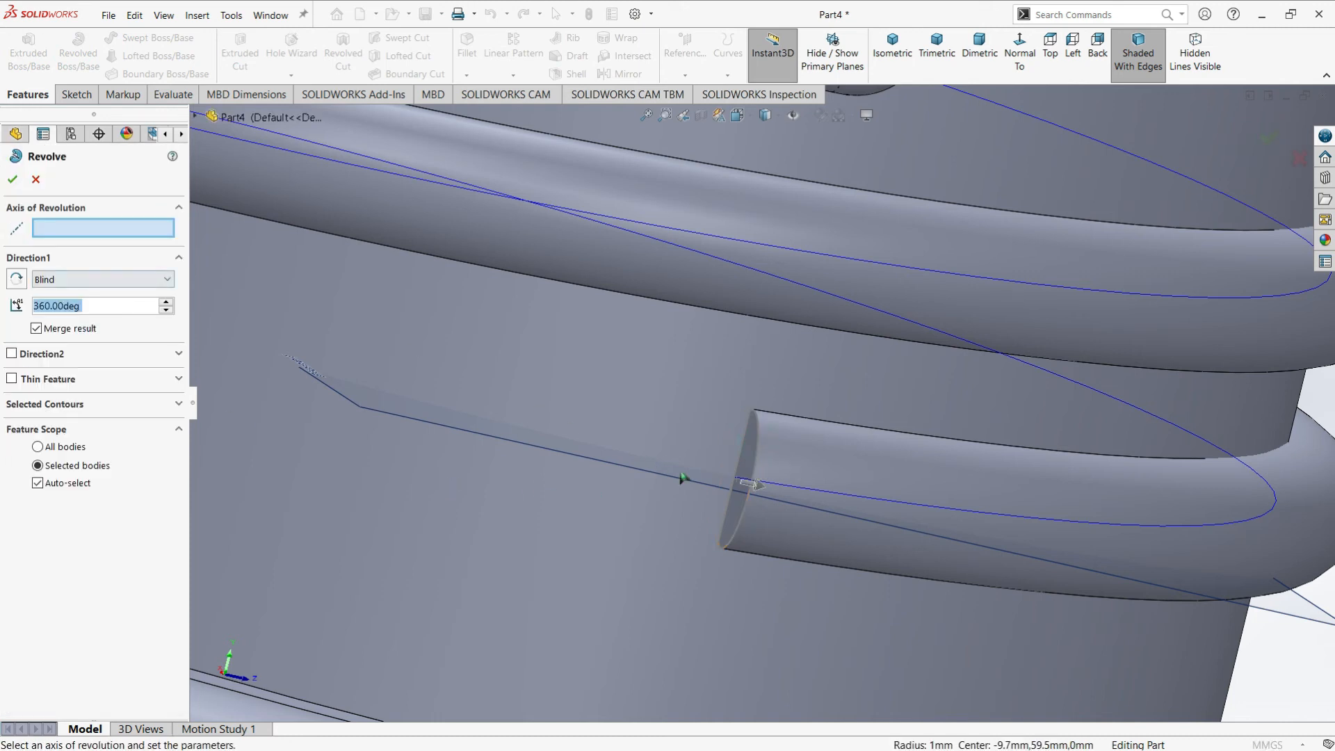
{"action": "left_click", "coordinate": [740, 454]}
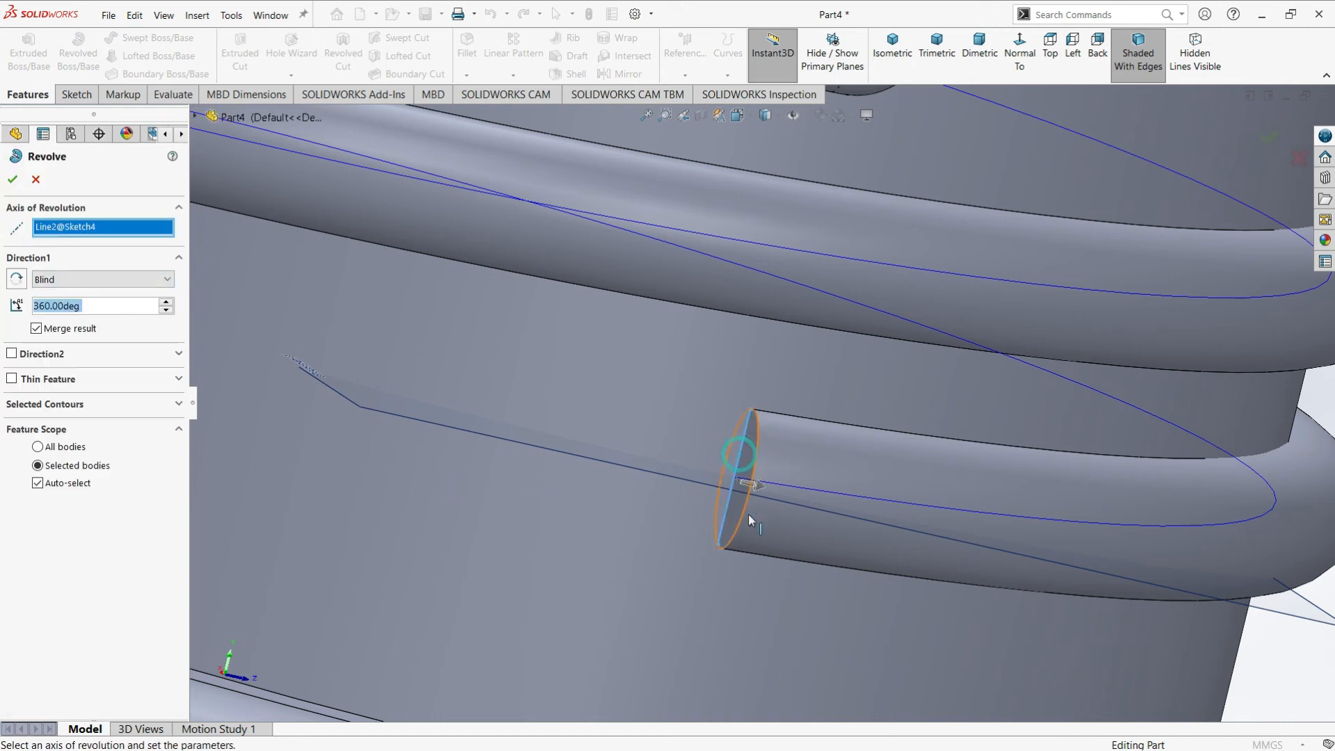
{"action": "left_click", "coordinate": [13, 180]}
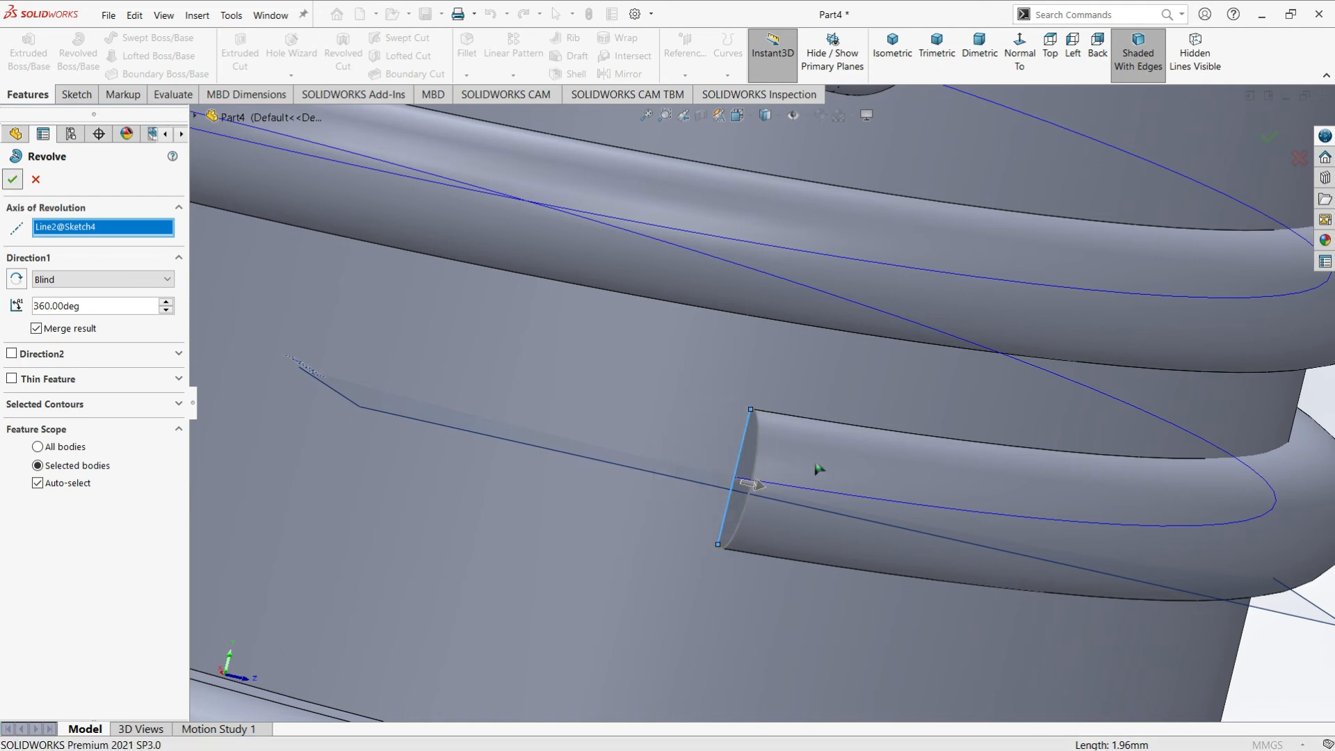
{"action": "left_click", "coordinate": [36, 329]}
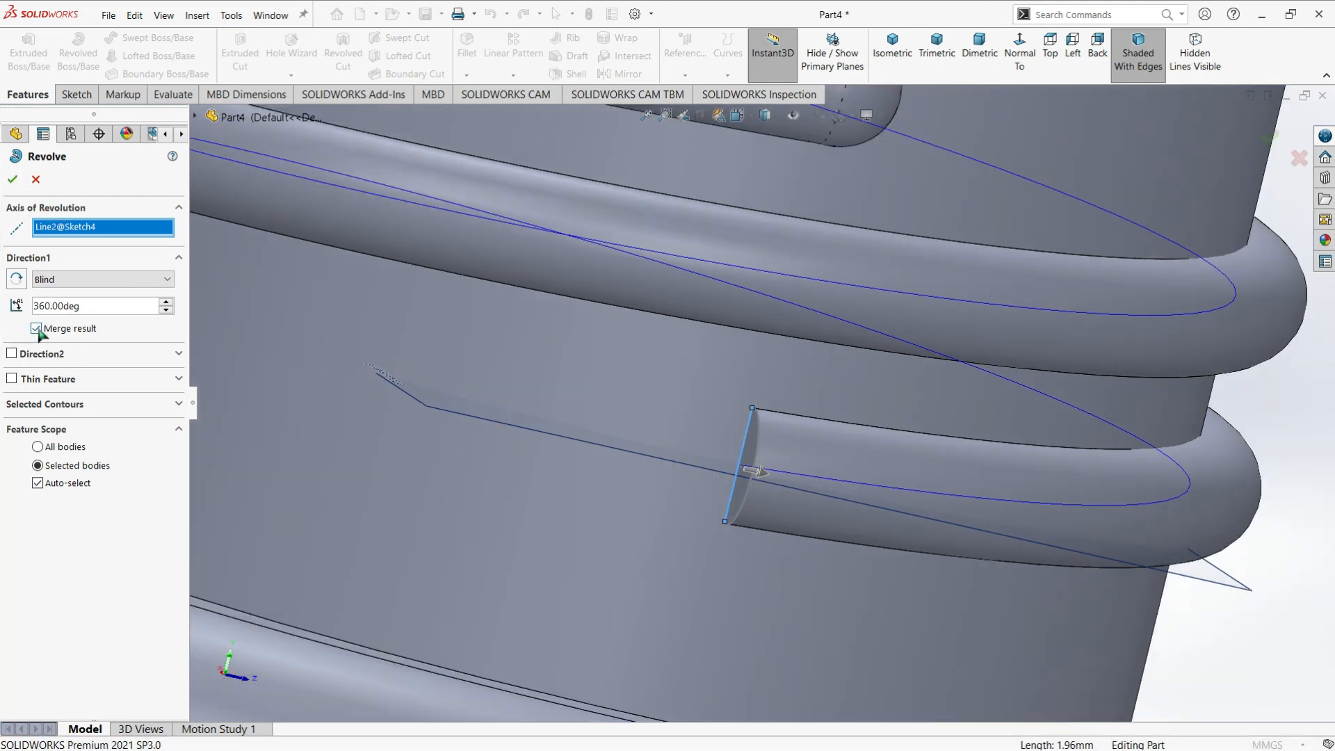
{"action": "left_click", "coordinate": [14, 182]}
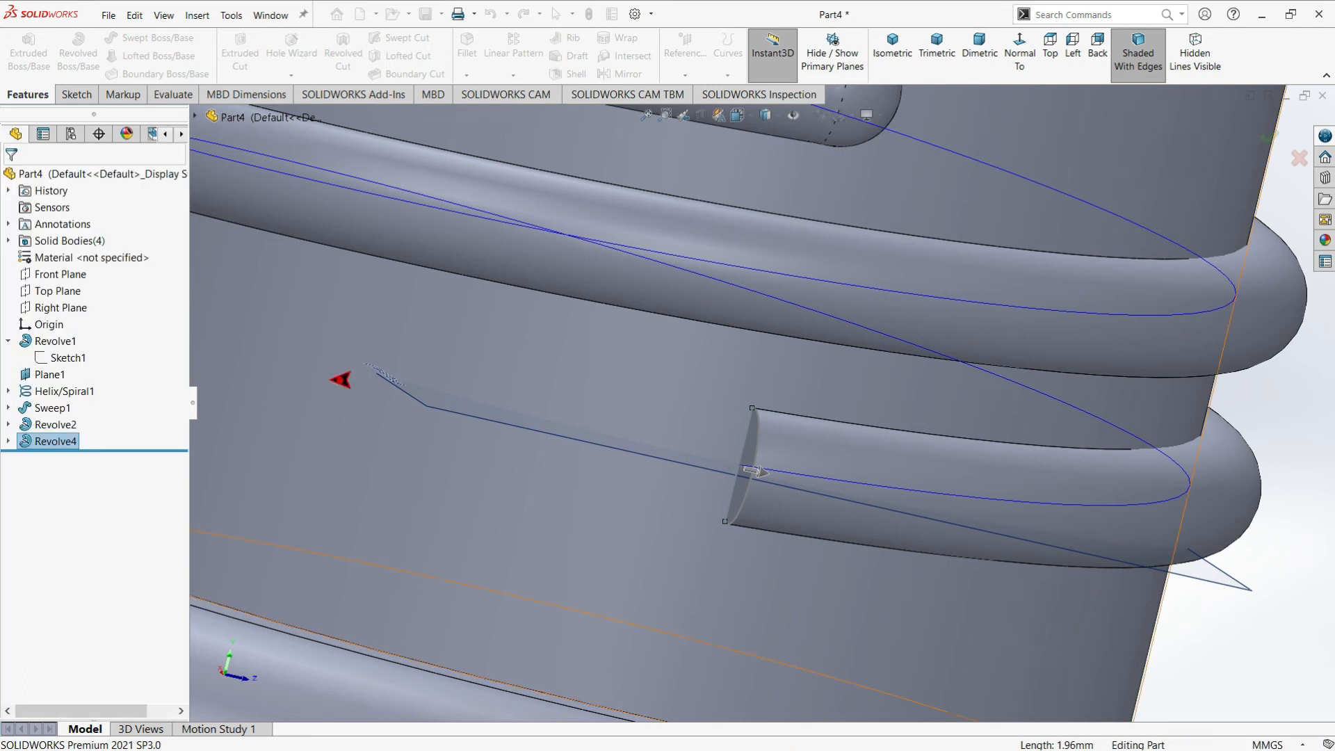
Hide the helix curve and the reference plane Plane1 around the bottle neck
{"action": "scroll", "coordinate": [837, 460], "scroll_direction": "up", "scroll_amount": 5}
{"action": "left_click", "coordinate": [1083, 436]}
{"action": "middle_click_drag", "start_coordinate": [1019, 468], "coordinate": [964, 554]}
{"action": "scroll", "coordinate": [976, 502], "scroll_direction": "up", "scroll_amount": 4}
{"action": "scroll", "coordinate": [882, 616], "scroll_direction": "down", "scroll_amount": 3}
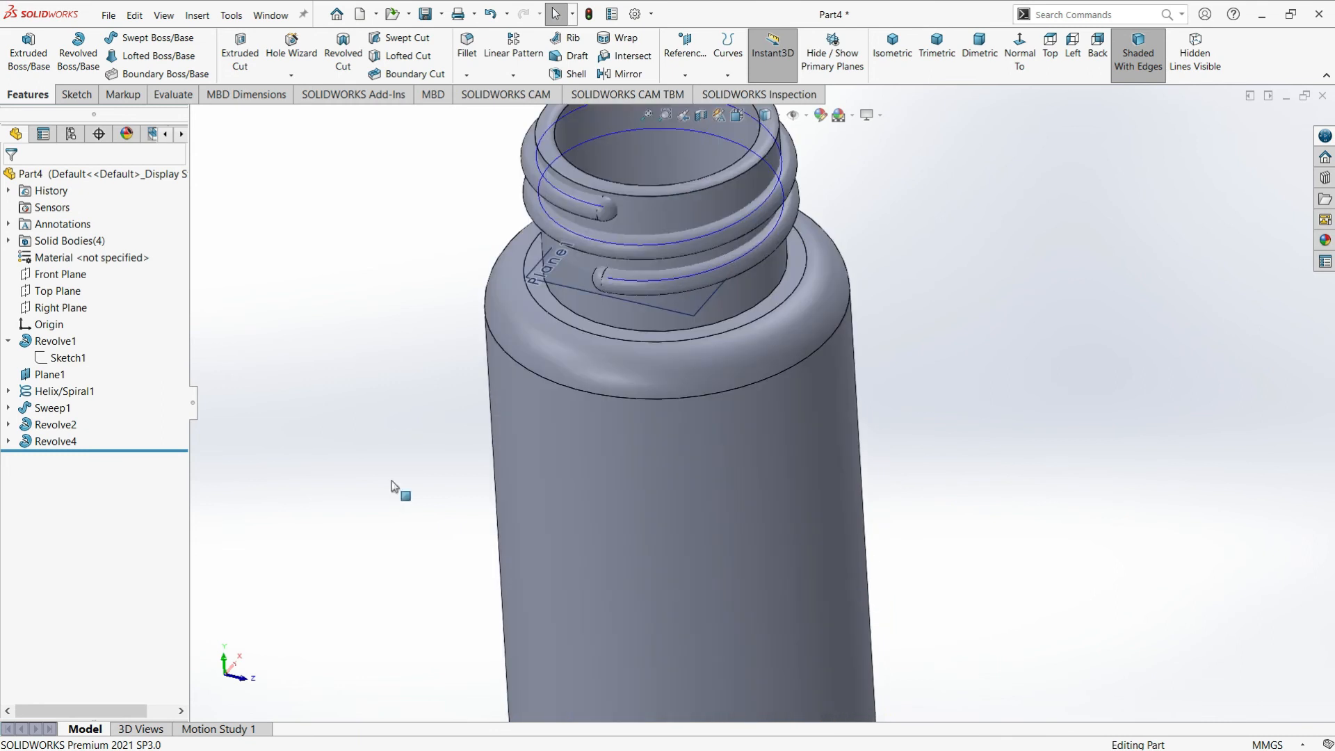
{"action": "right_click", "coordinate": [36, 395]}
{"action": "left_click", "coordinate": [43, 376]}
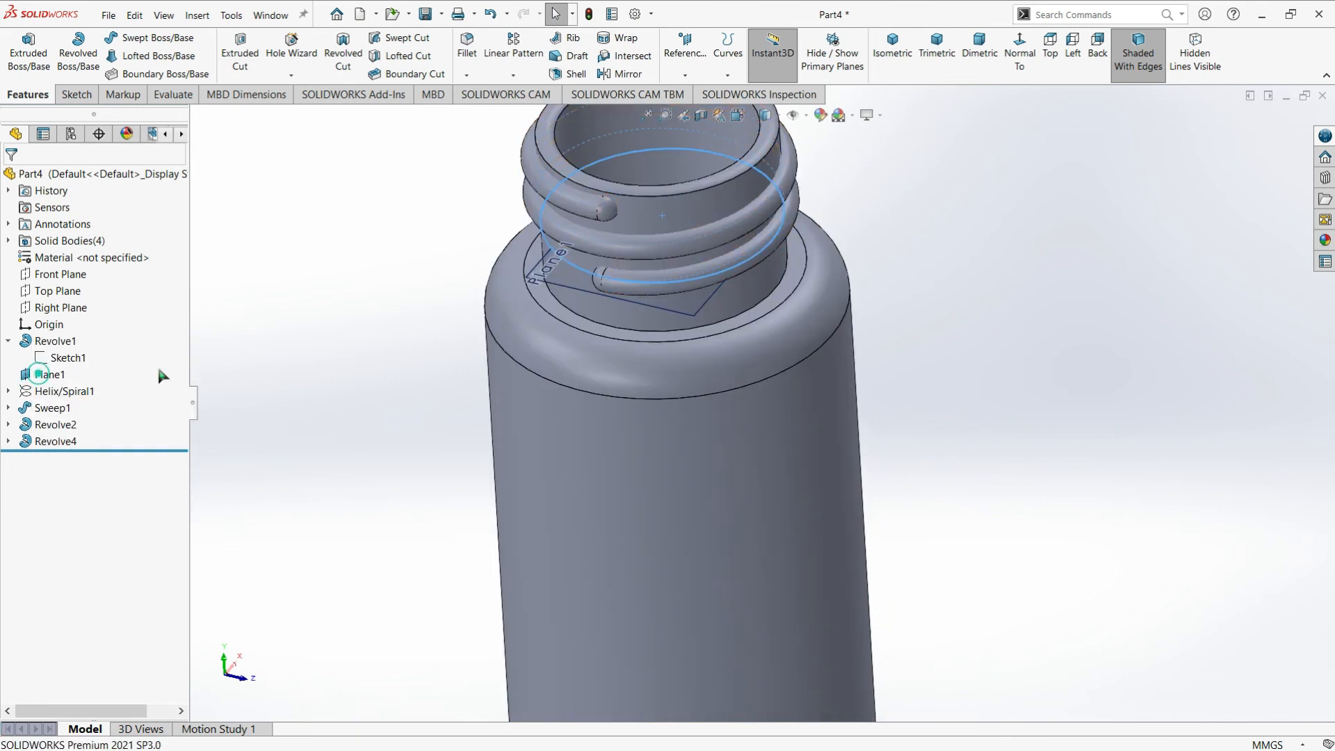
{"action": "scroll", "coordinate": [812, 281], "scroll_direction": "up", "scroll_amount": 3}
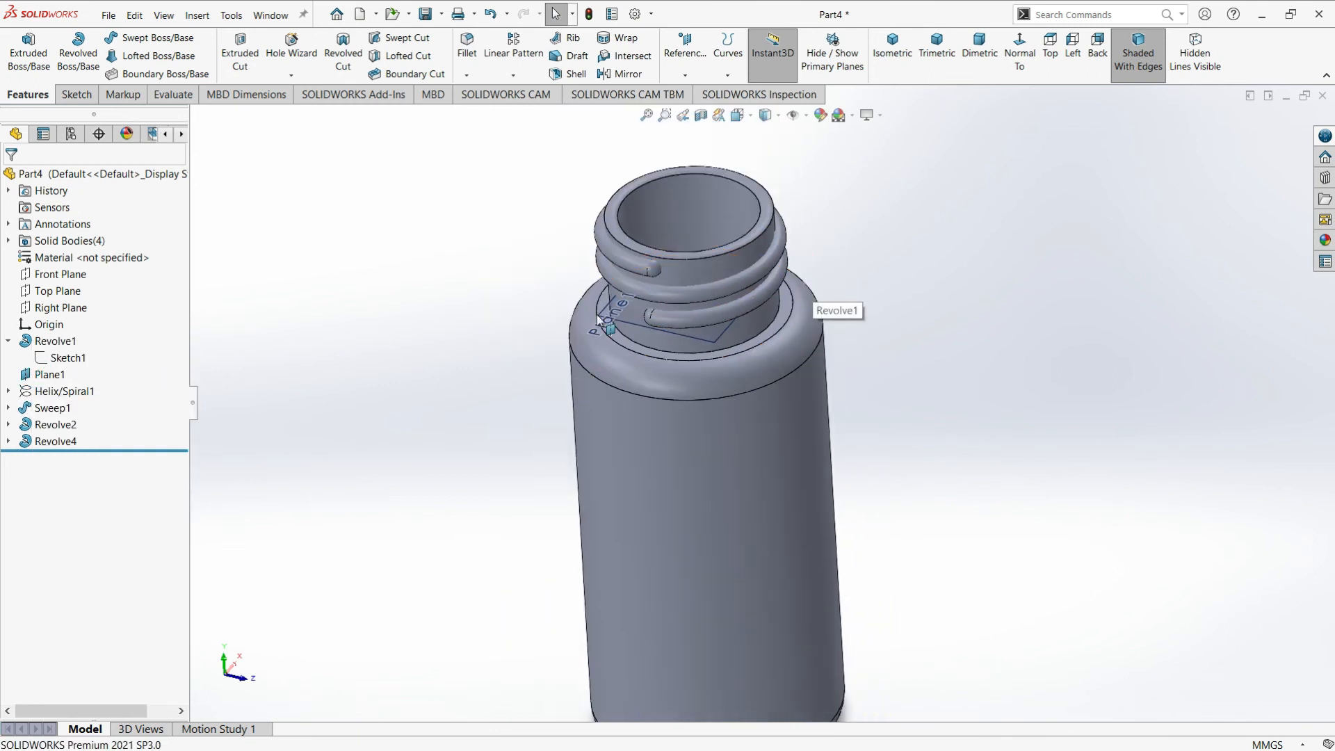
{"action": "right_click", "coordinate": [49, 374]}
{"action": "left_click", "coordinate": [89, 358]}
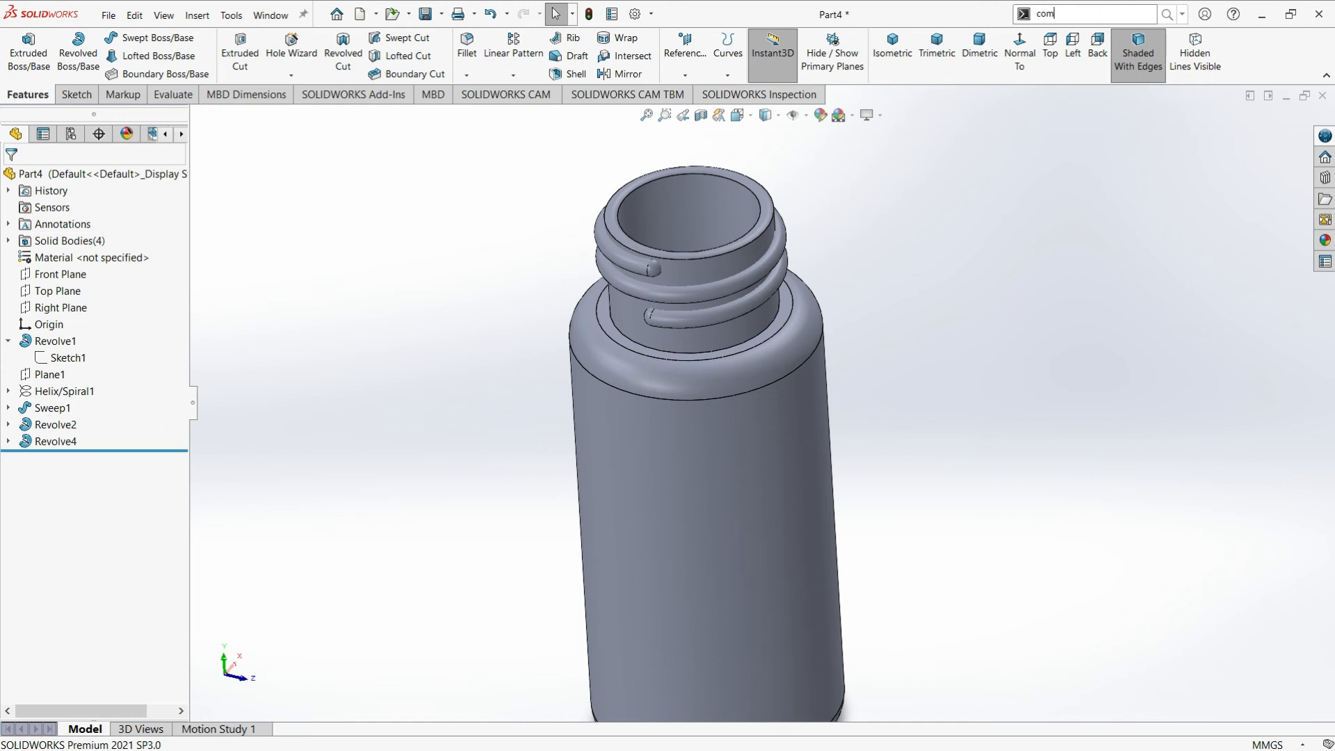
Combine the bottle, the swept thread and both revolved thread ends into one body using the Add operation
{"action": "type", "text": "bin"}
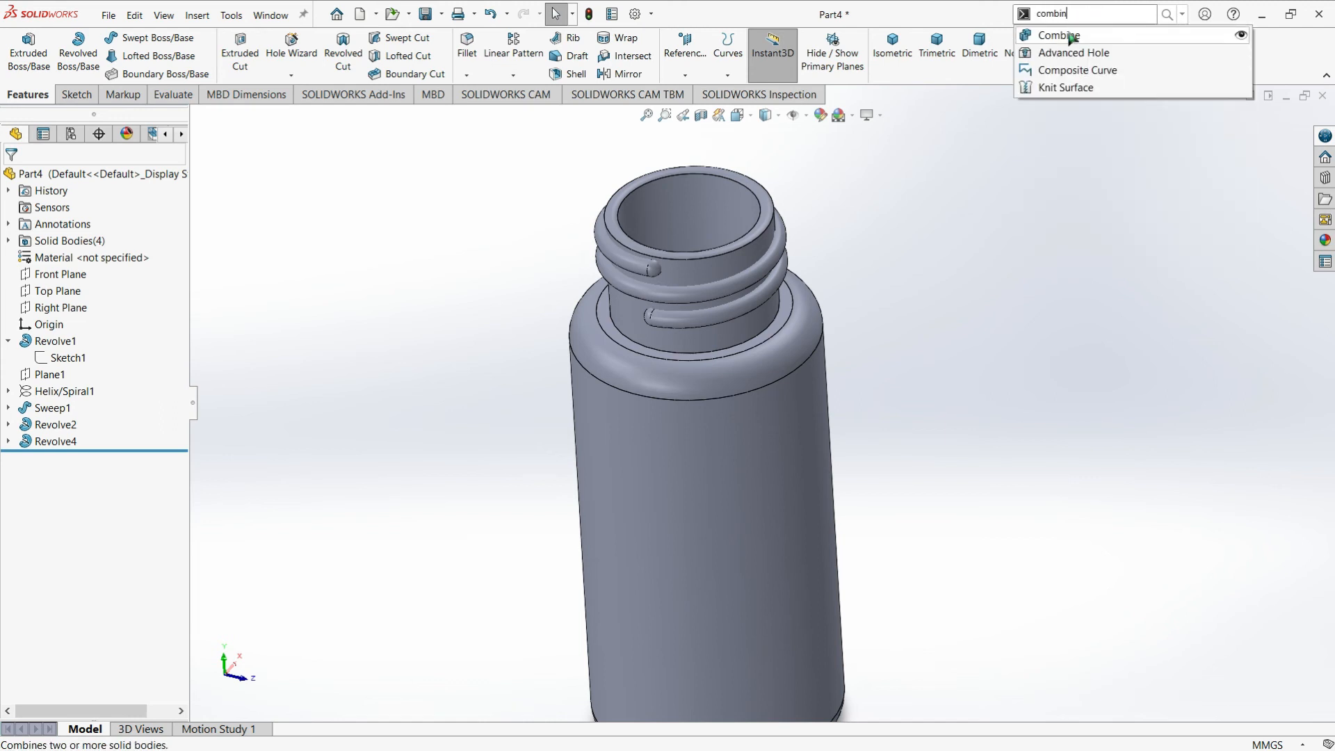
{"action": "left_click", "coordinate": [1065, 38]}
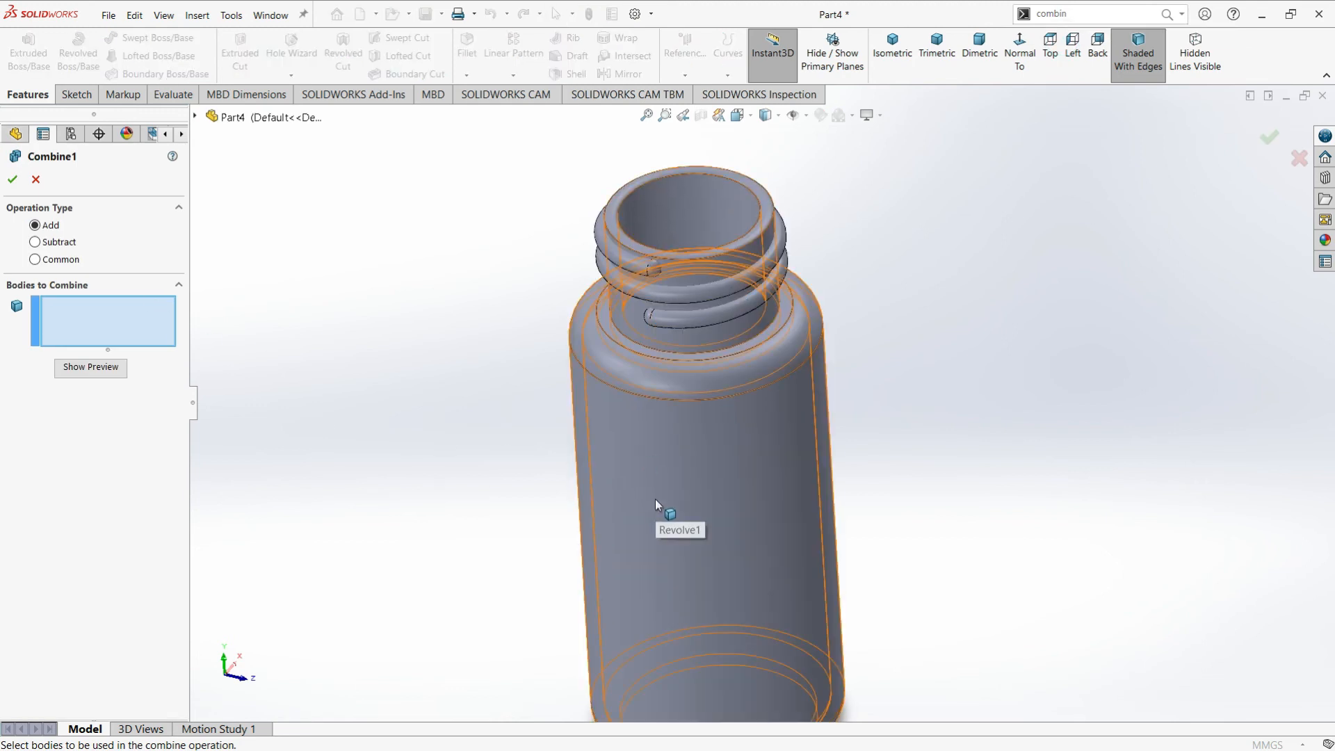
{"action": "left_click", "coordinate": [655, 498]}
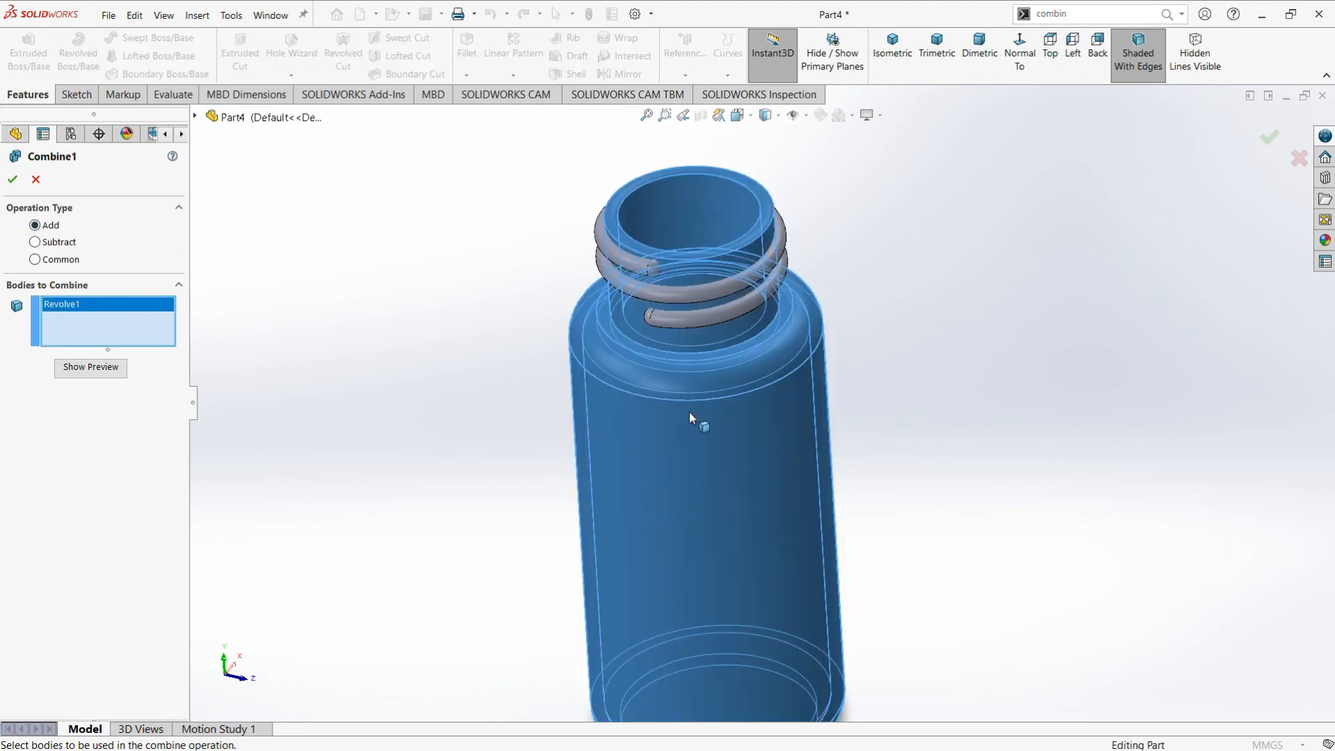
{"action": "scroll", "coordinate": [669, 291], "scroll_direction": "down", "scroll_amount": 3}
{"action": "left_click", "coordinate": [661, 297]}
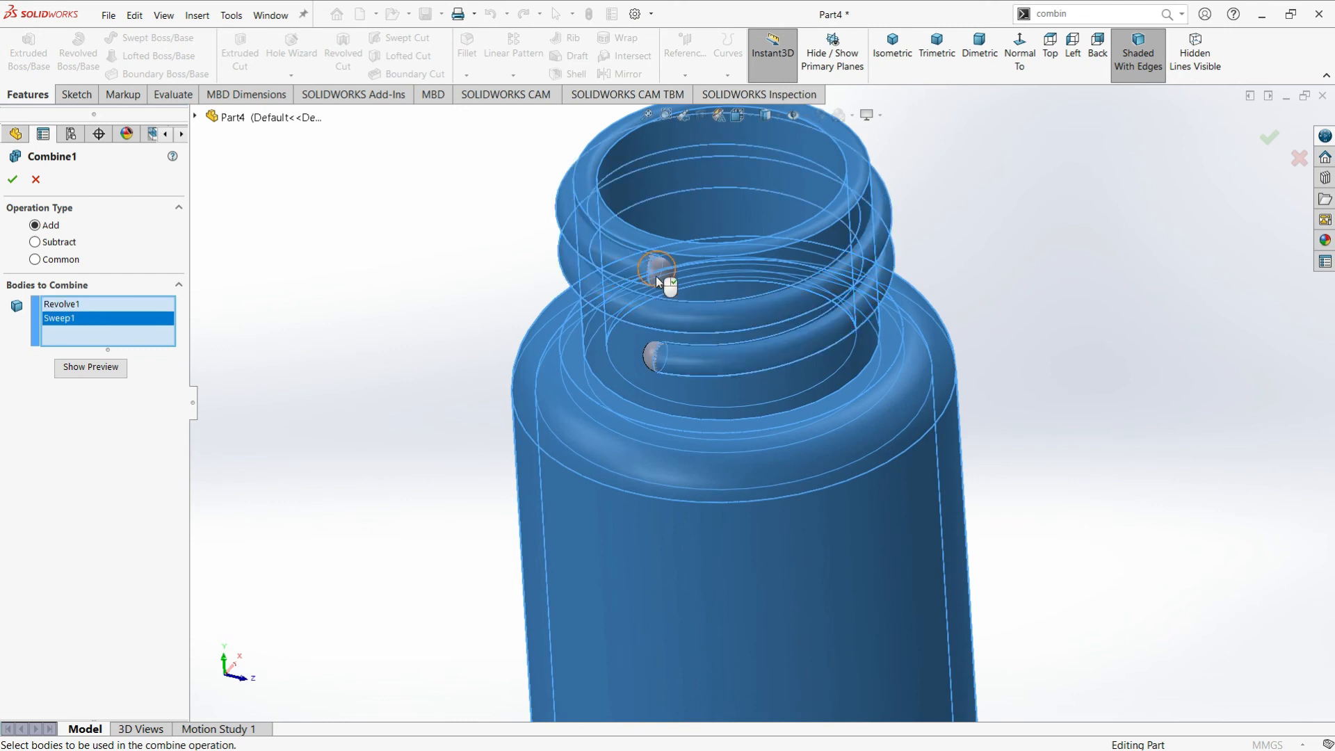
{"action": "left_click", "coordinate": [656, 277]}
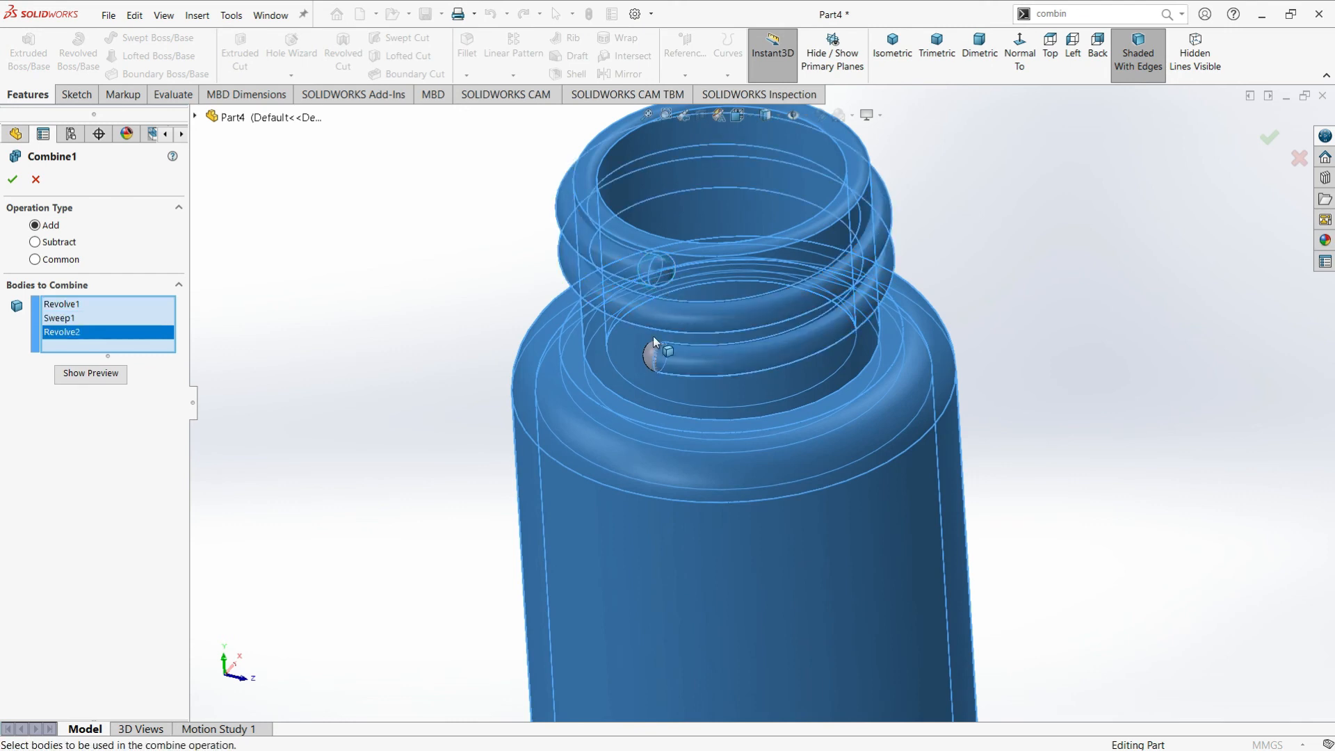
{"action": "left_click", "coordinate": [656, 353]}
{"action": "left_click", "coordinate": [14, 180]}
Examine the combined bottle, checking the neck thread and its two rounded ends from several angles
{"action": "scroll", "coordinate": [643, 299], "scroll_direction": "up", "scroll_amount": 3}
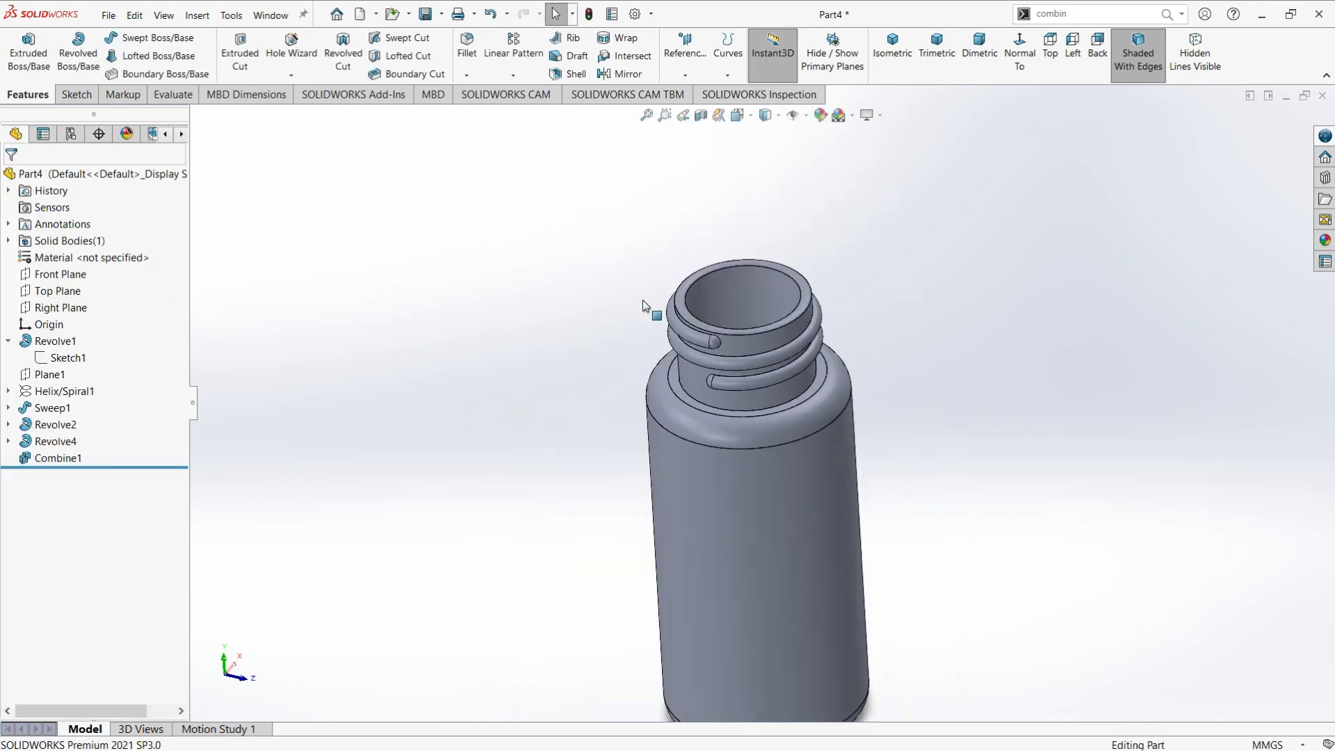
{"action": "scroll", "coordinate": [668, 306], "scroll_direction": "down", "scroll_amount": 5}
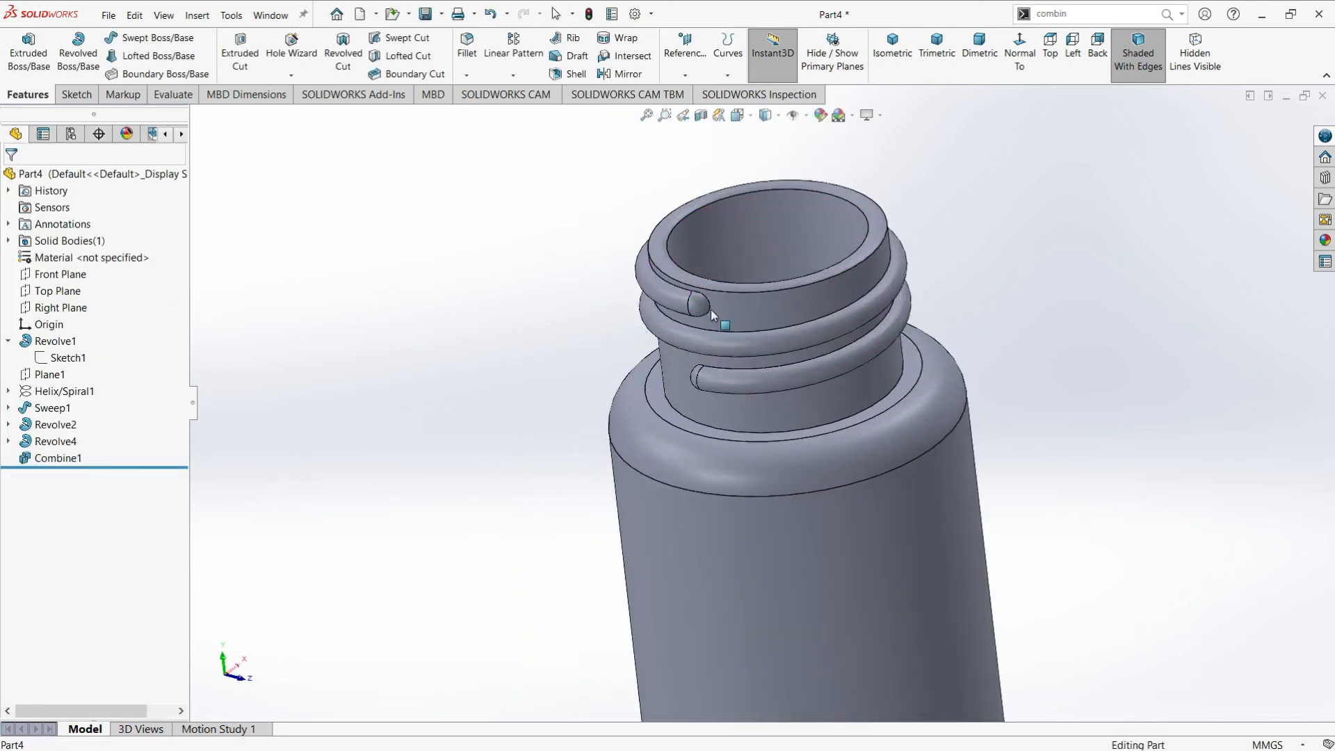
{"action": "scroll", "coordinate": [710, 310], "scroll_direction": "down", "scroll_amount": 8}
{"action": "scroll", "coordinate": [704, 306], "scroll_direction": "up", "scroll_amount": 4}
{"action": "middle_click_drag", "start_coordinate": [776, 353], "coordinate": [811, 277]}
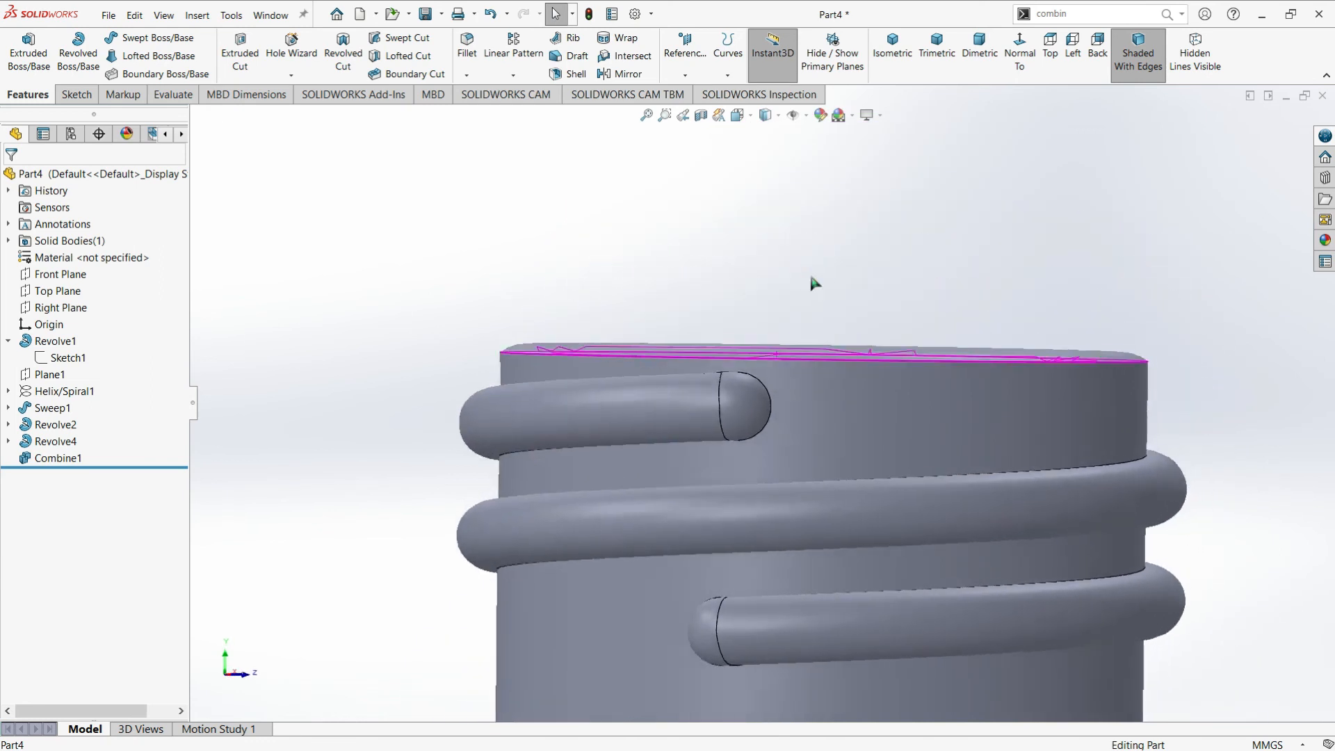
{"action": "scroll", "coordinate": [812, 278], "scroll_direction": "up", "scroll_amount": 6}
{"action": "mouse_move", "coordinate": [775, 540]}
{"action": "middle_mouse_down"}
{"action": "mouse_move", "coordinate": [776, 565]}
{"action": "mouse_move", "coordinate": [763, 549]}
{"action": "middle_mouse_up"}
{"action": "scroll", "coordinate": [763, 549], "scroll_direction": "down", "scroll_amount": 5}
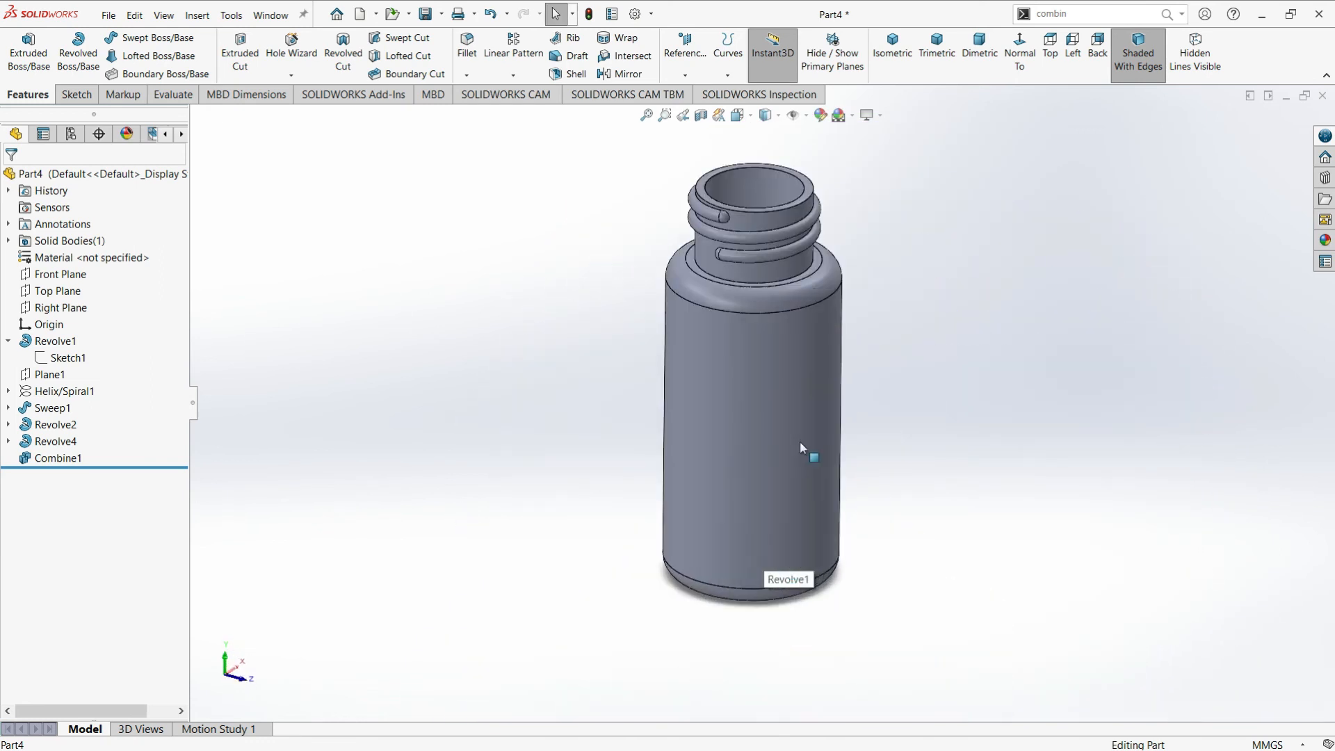
{"action": "scroll", "coordinate": [768, 179], "scroll_direction": "down", "scroll_amount": 2}
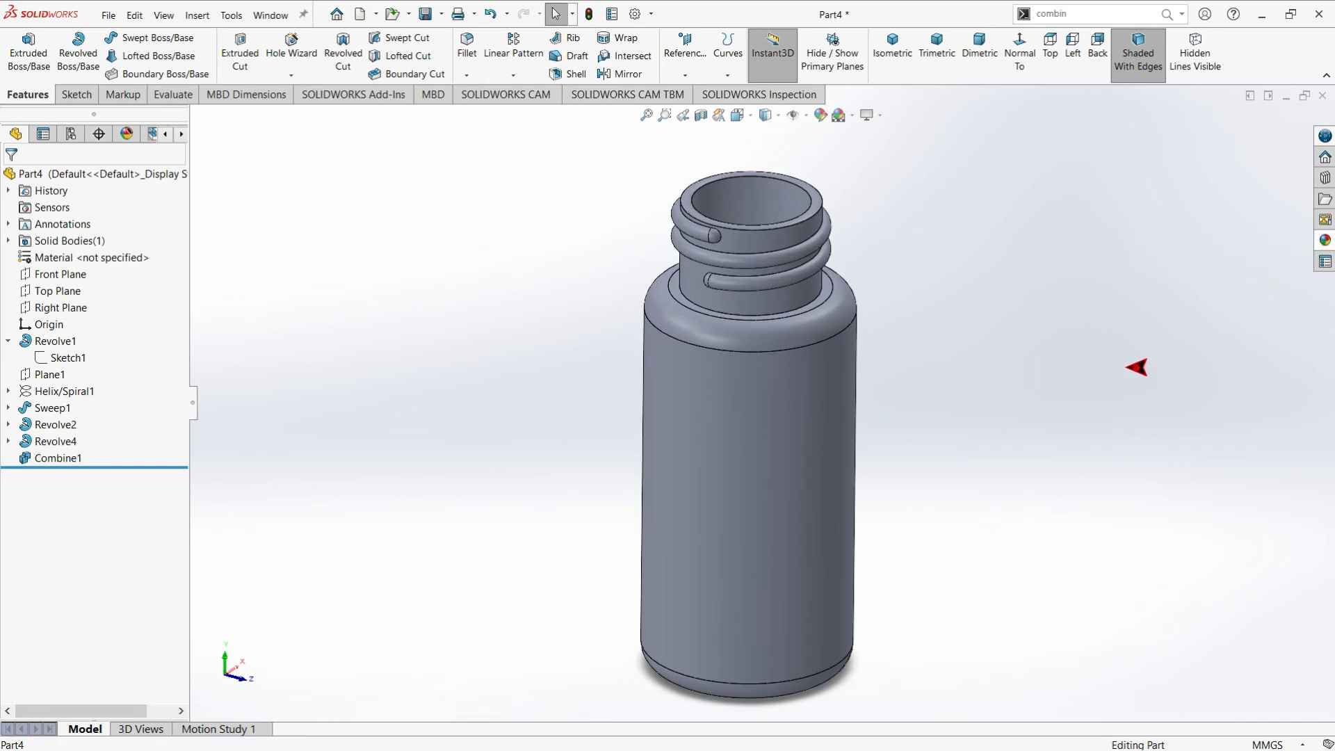
Apply the green glass appearance from the gloss glass collection to the whole bottle
{"action": "left_click", "coordinate": [1325, 240]}
{"action": "left_click", "coordinate": [1062, 143]}
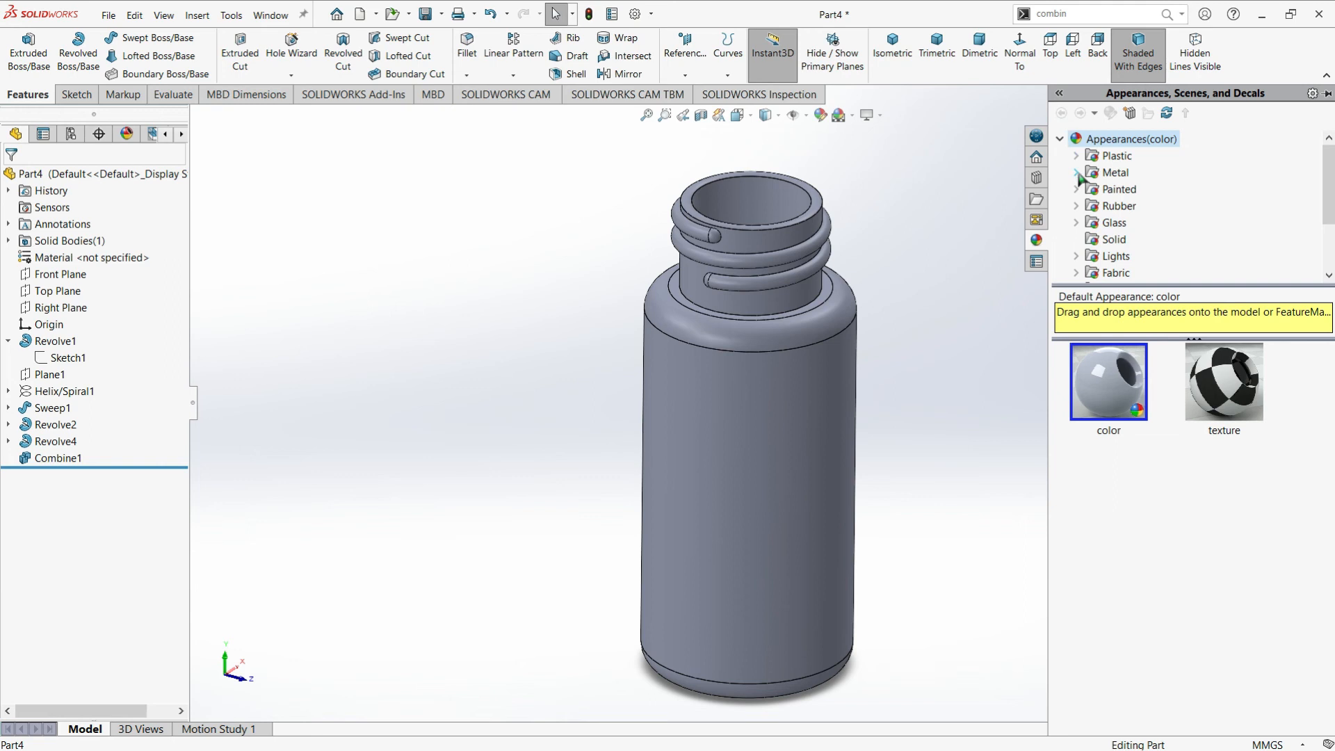
{"action": "left_click", "coordinate": [1107, 224]}
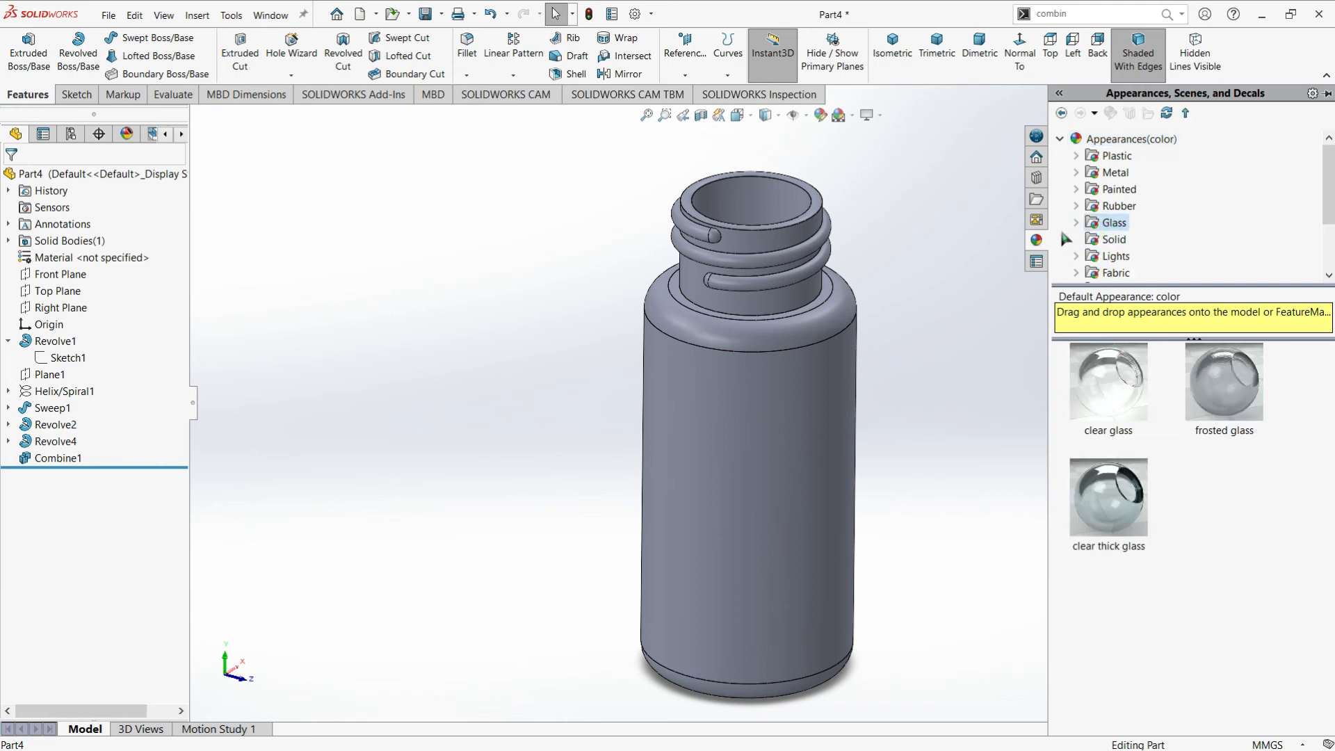
{"action": "left_click", "coordinate": [1129, 240]}
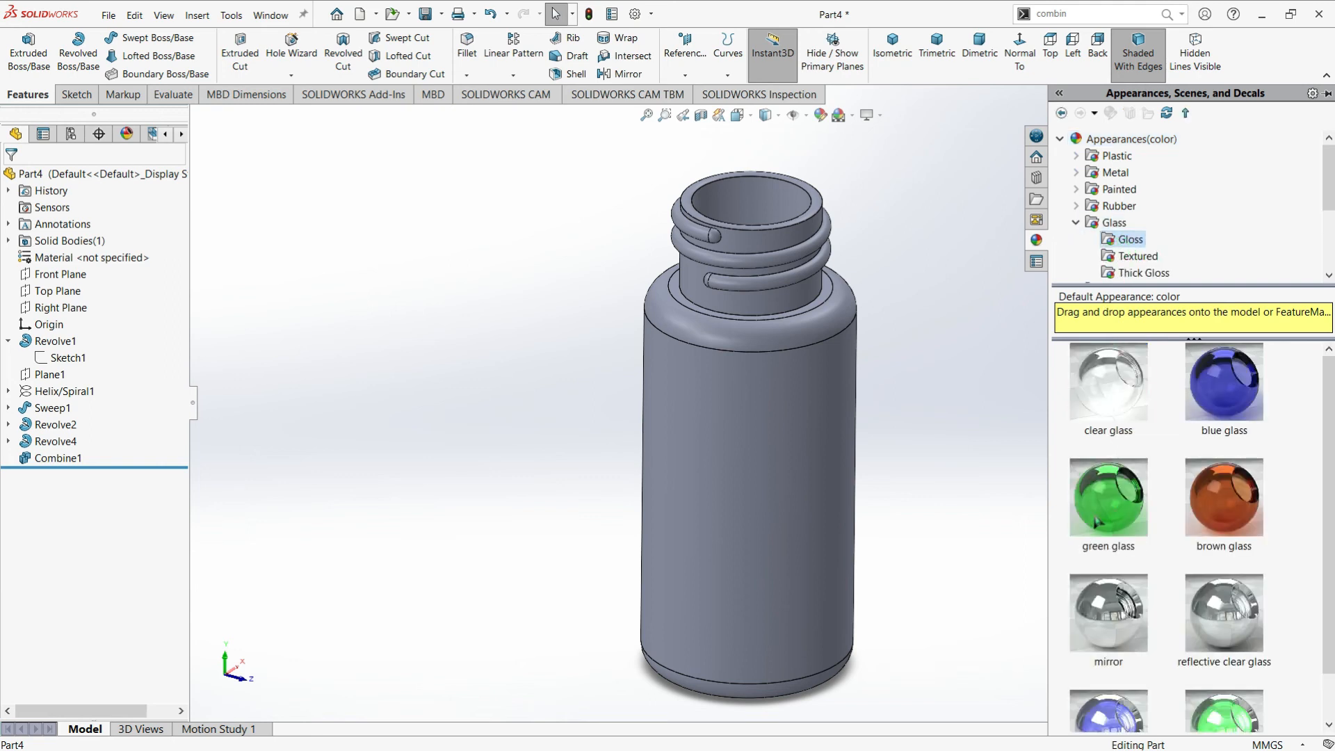
{"action": "left_click_drag", "start_coordinate": [1097, 523], "coordinate": [789, 513]}
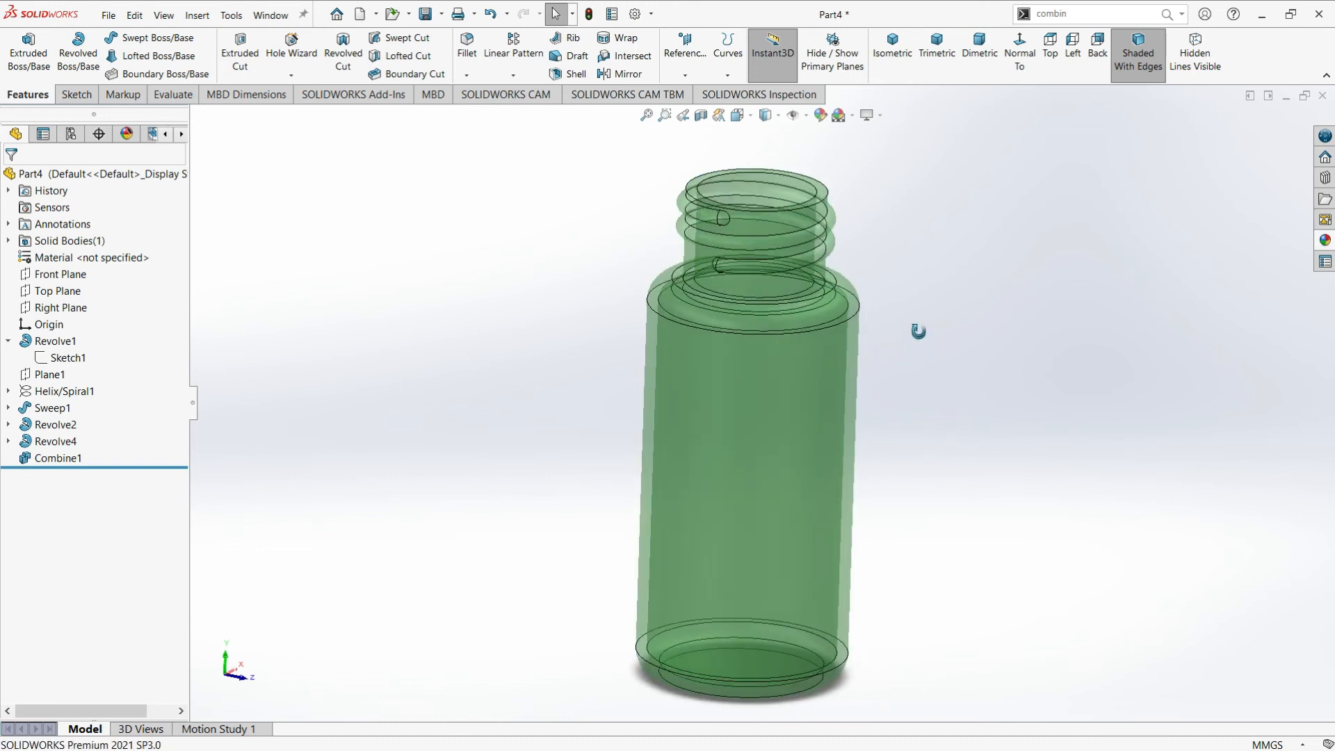
Apply the blue thick glass appearance from the thick gloss glass collection to the whole bottle body
{"action": "left_click", "coordinate": [1325, 240]}
{"action": "scroll", "coordinate": [1137, 235], "scroll_direction": "down", "scroll_amount": 1}
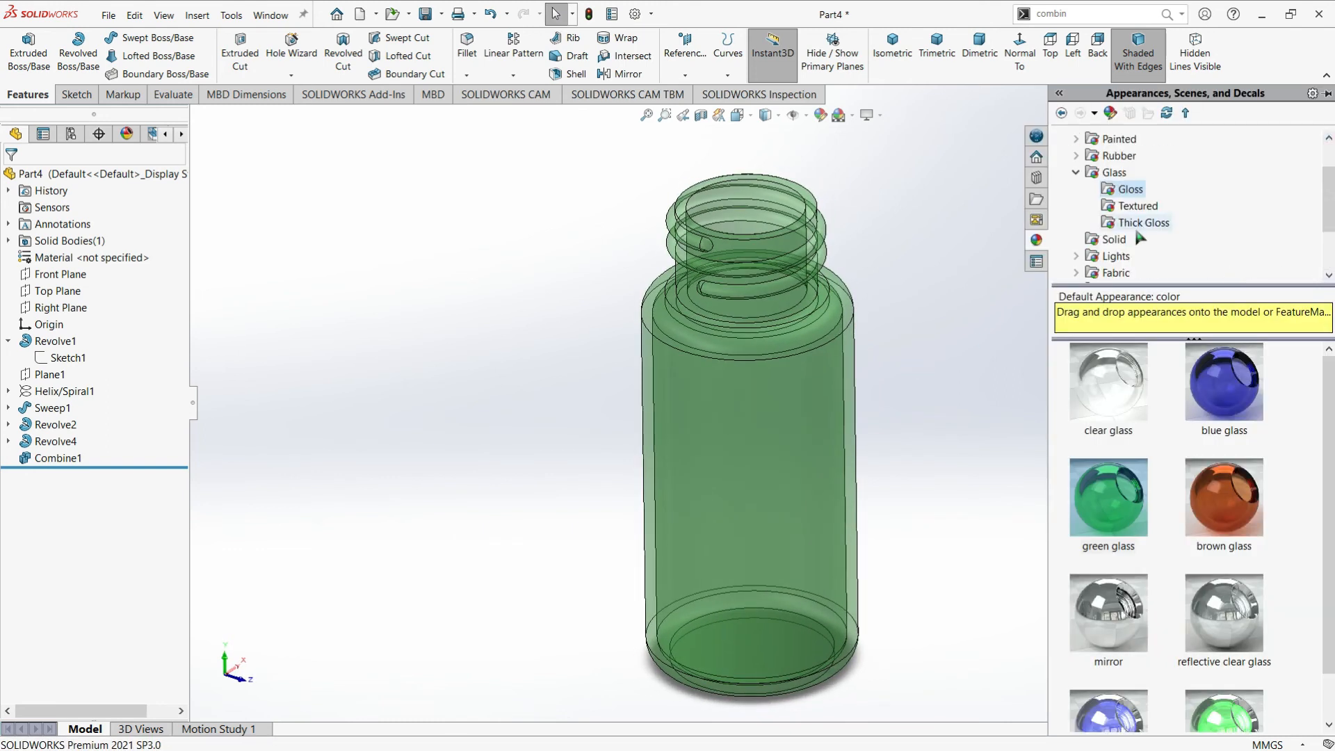
{"action": "left_click", "coordinate": [1140, 222]}
{"action": "left_click_drag", "start_coordinate": [1097, 502], "coordinate": [1077, 509]}
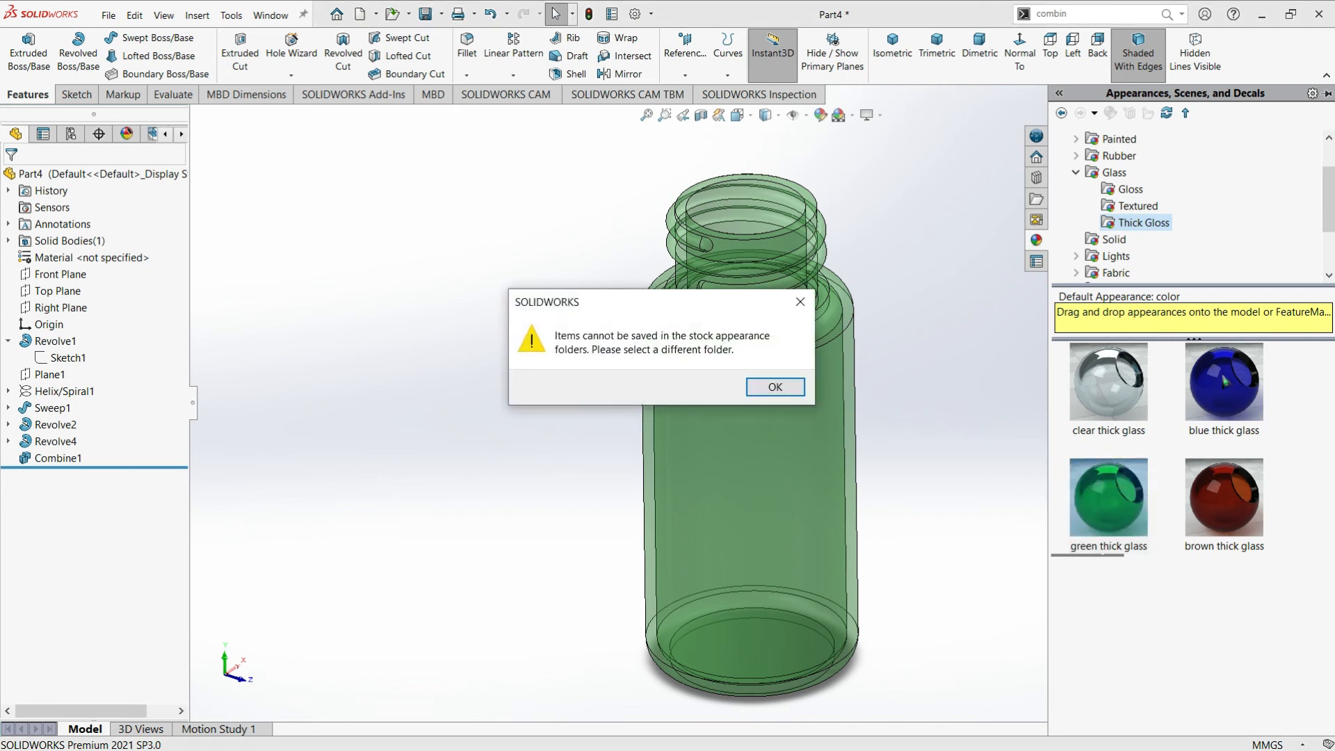
{"action": "left_click", "coordinate": [769, 387]}
{"action": "left_click_drag", "start_coordinate": [1224, 381], "coordinate": [759, 478]}
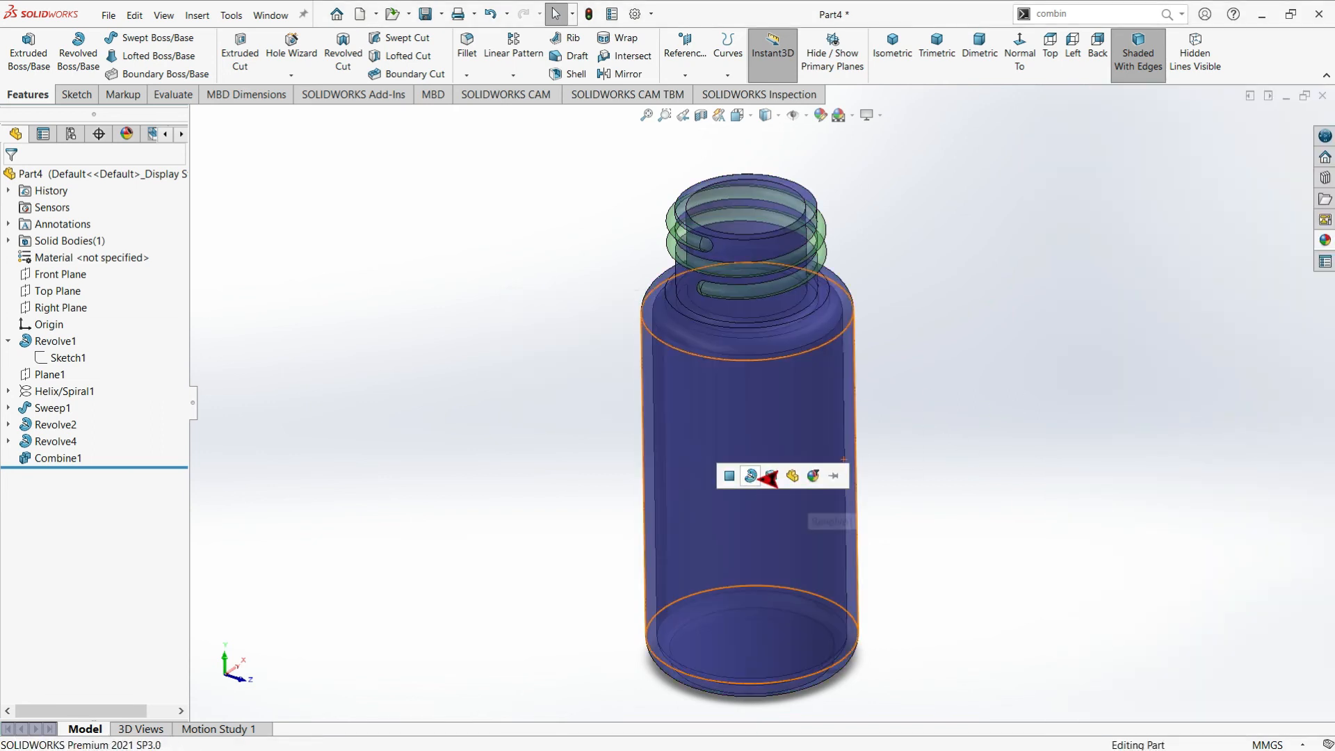
{"action": "left_click", "coordinate": [768, 477]}
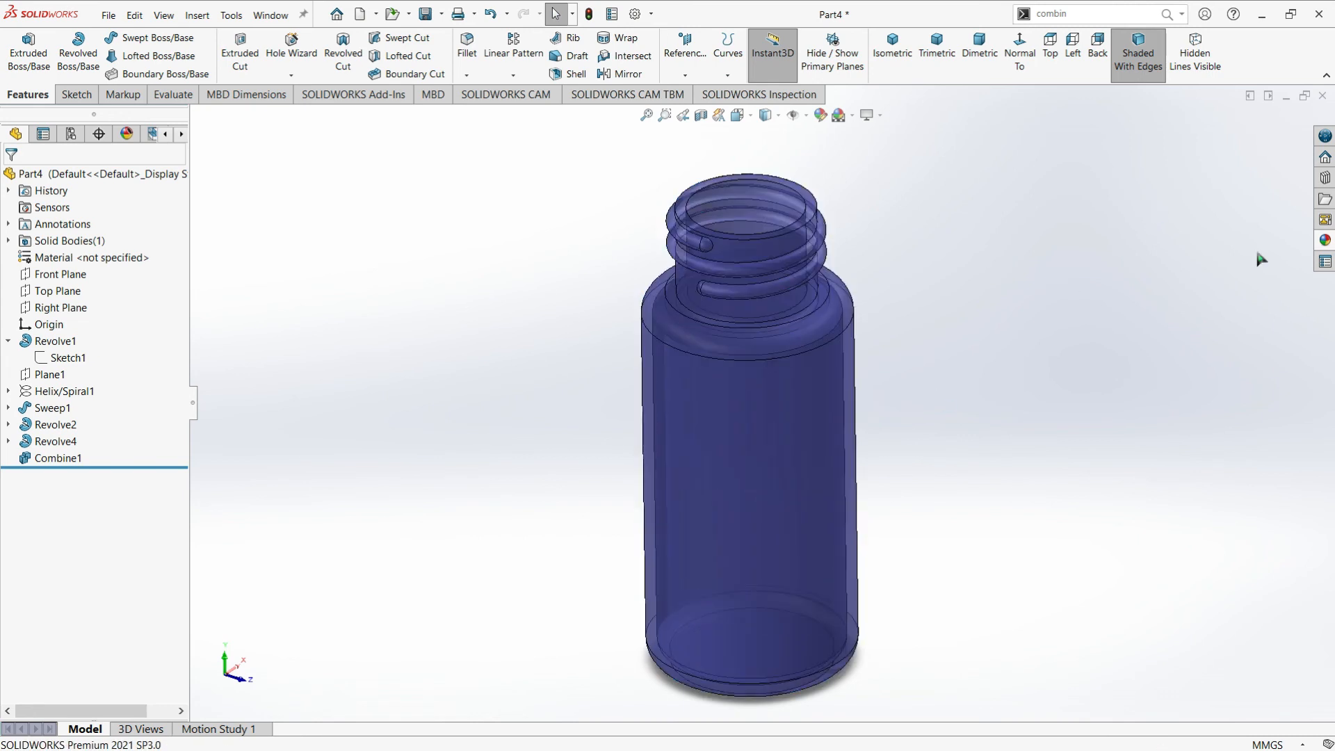
Apply the acrylic appearance from the clear plastic collection to the main revolved bottle feature, Revolve1
{"action": "left_click", "coordinate": [1325, 240]}
{"action": "scroll", "coordinate": [1103, 195], "scroll_direction": "up", "scroll_amount": 1}
{"action": "left_click", "coordinate": [1076, 223]}
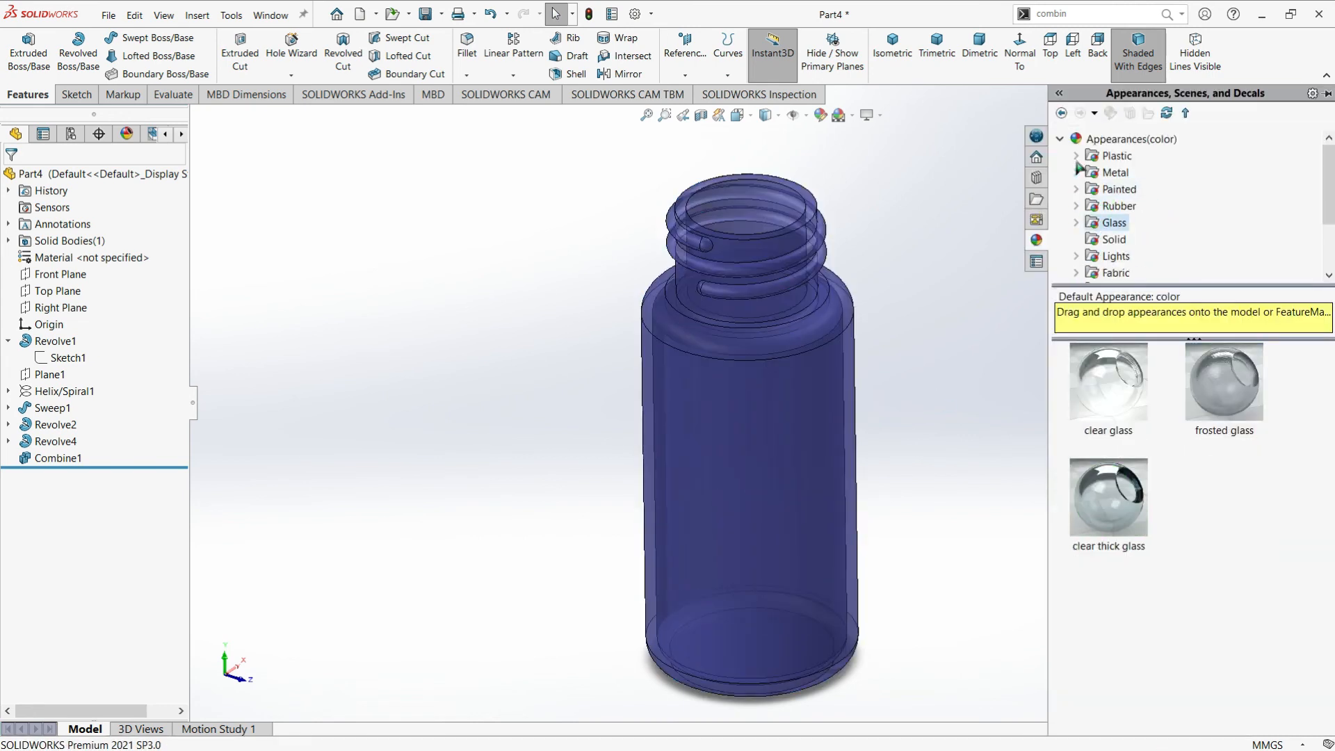
{"action": "left_click", "coordinate": [1075, 156]}
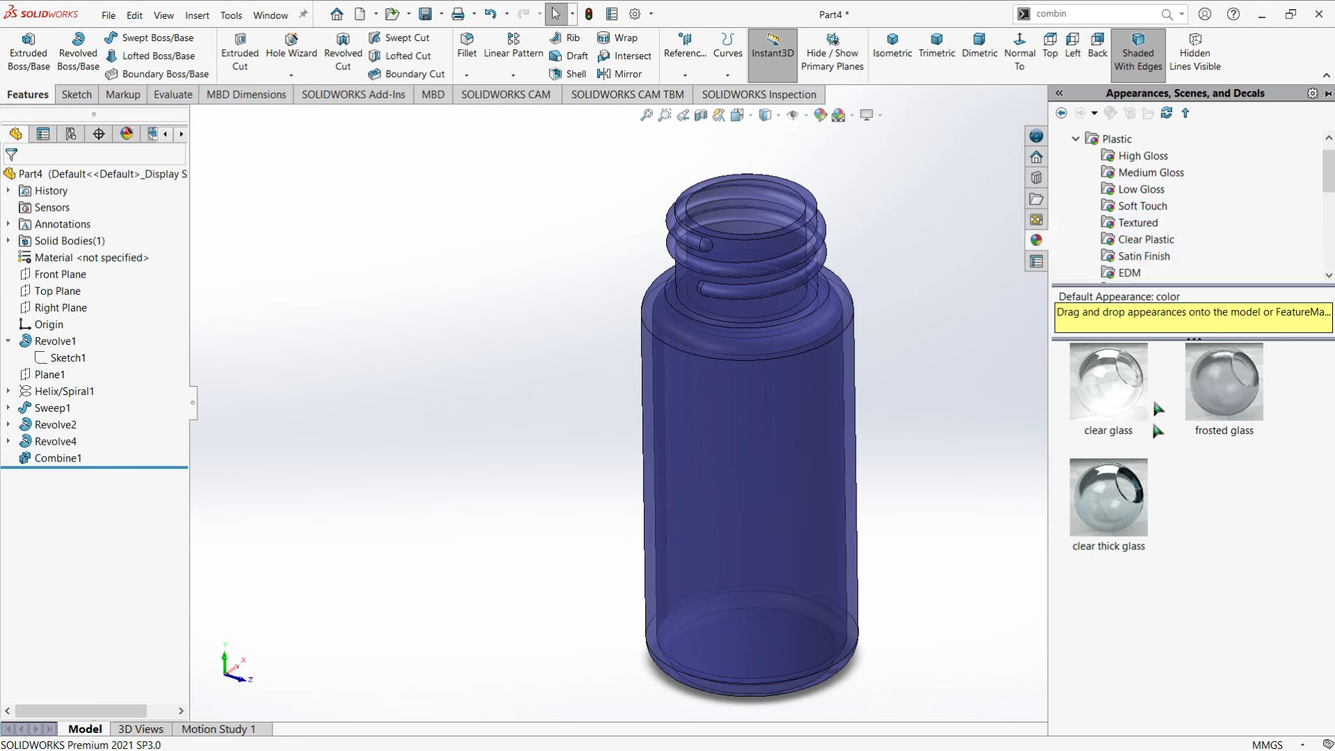
{"action": "left_click", "coordinate": [1133, 238]}
{"action": "scroll", "coordinate": [1159, 486], "scroll_direction": "down", "scroll_amount": 3}
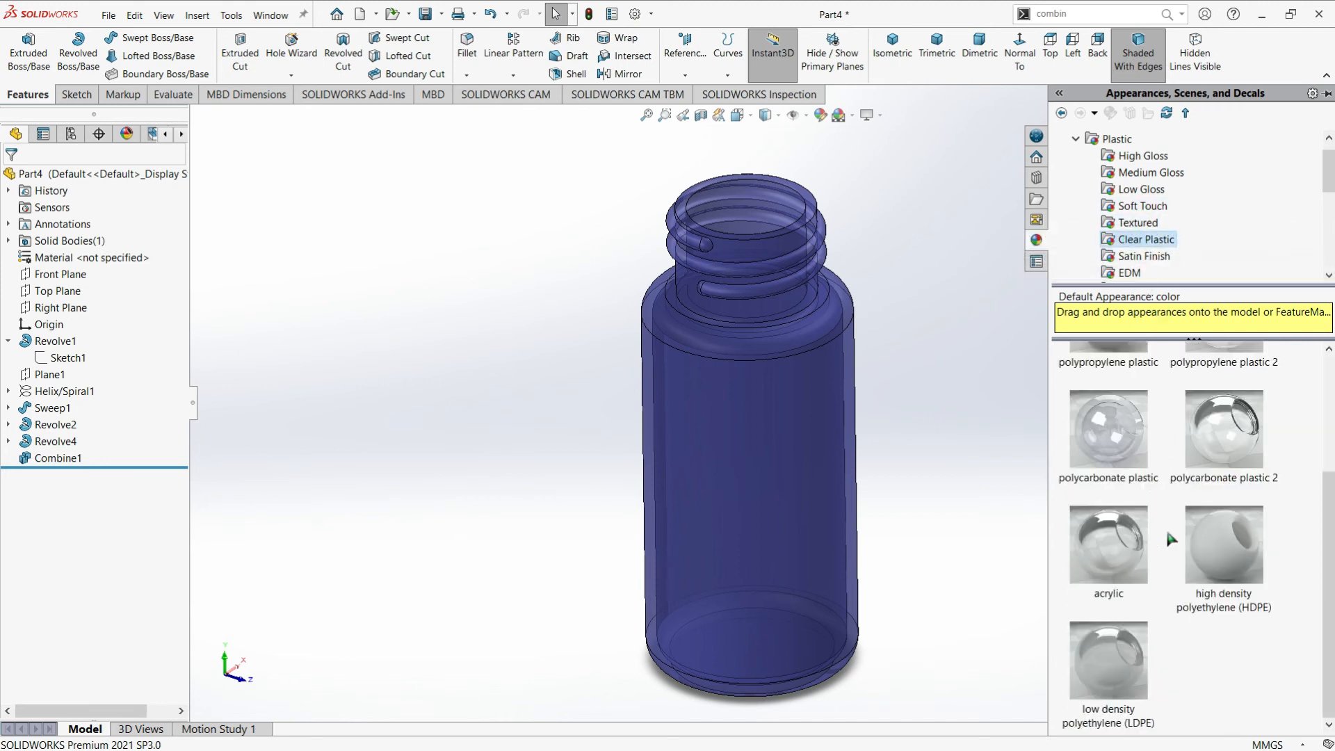
{"action": "scroll", "coordinate": [1223, 422], "scroll_direction": "up", "scroll_amount": 1}
{"action": "scroll", "coordinate": [1223, 422], "scroll_direction": "down", "scroll_amount": 1}
{"action": "left_click_drag", "start_coordinate": [1108, 544], "coordinate": [784, 500]}
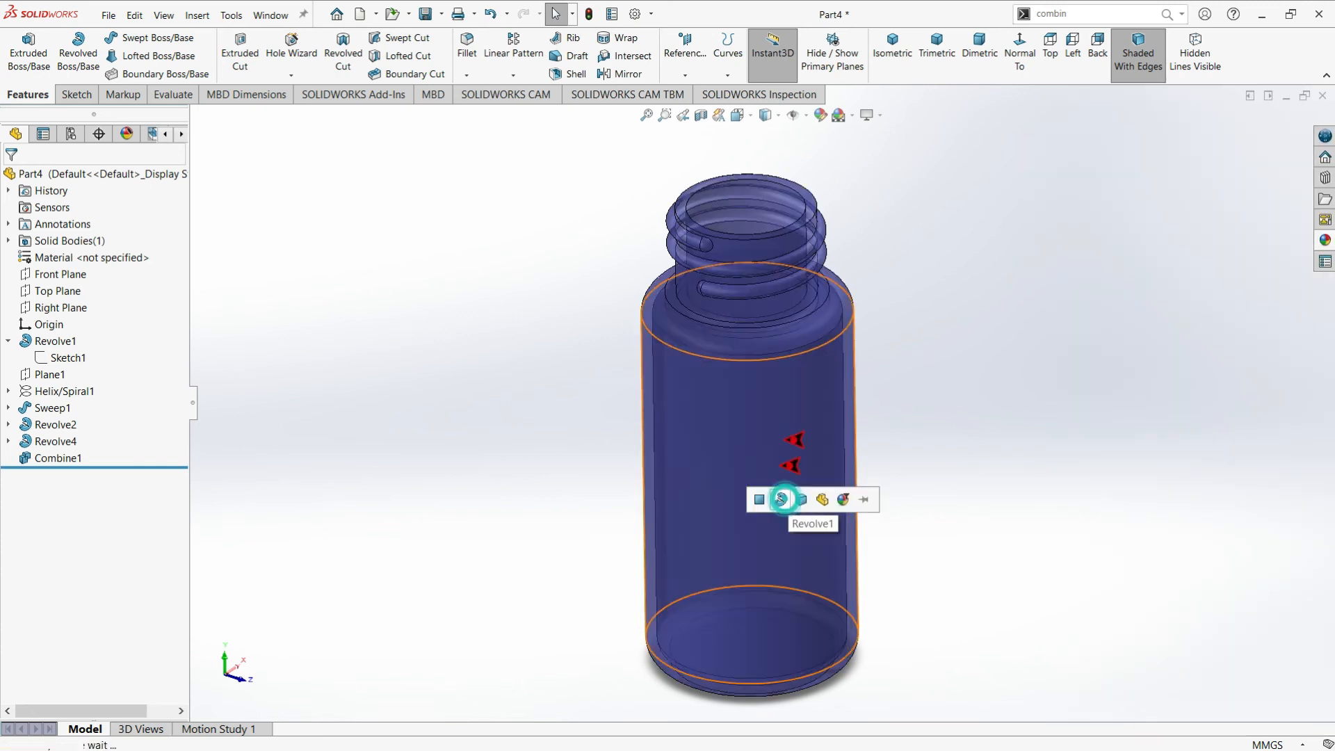
{"action": "left_click", "coordinate": [782, 500]}
Apply the yellow high gloss plastic appearance to the revolved bottle and to its swept neck thread
{"action": "left_click", "coordinate": [1324, 240]}
{"action": "left_click", "coordinate": [1133, 239]}
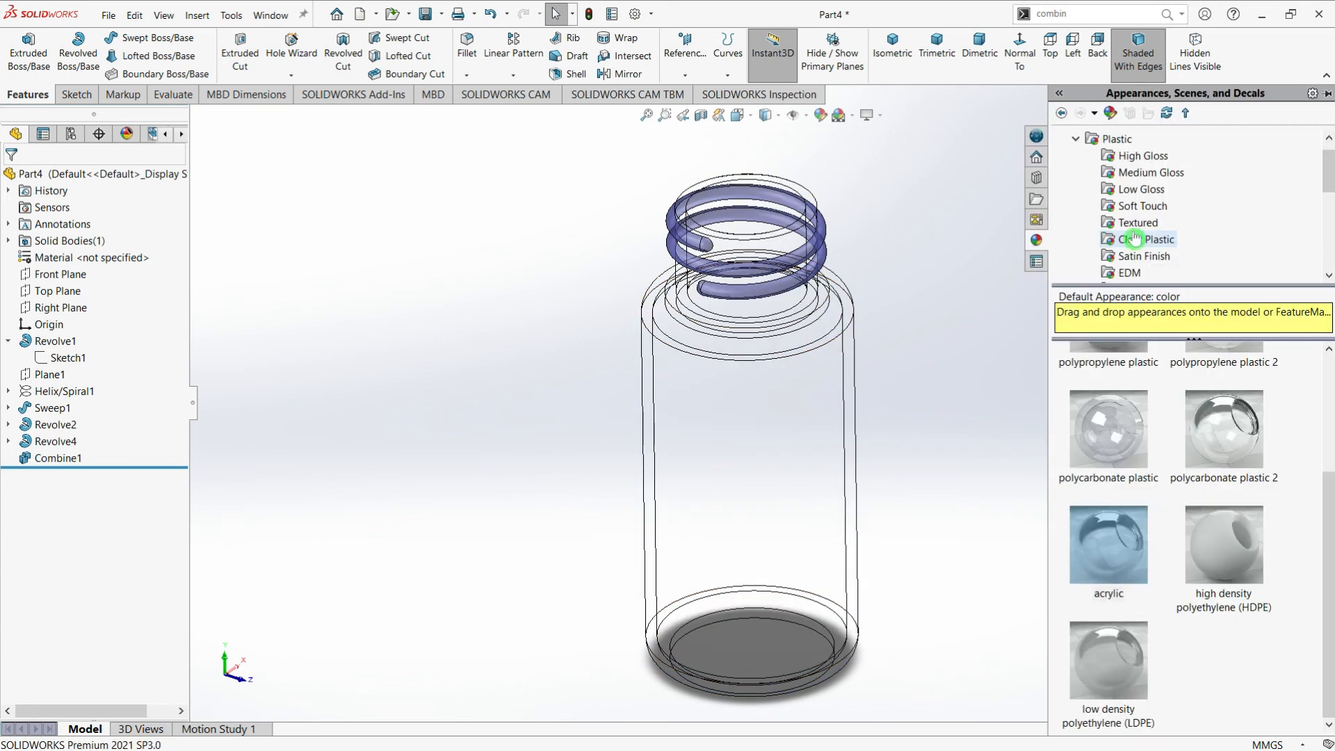
{"action": "scroll", "coordinate": [1128, 229], "scroll_direction": "up", "scroll_amount": 1}
{"action": "left_click", "coordinate": [1076, 156]}
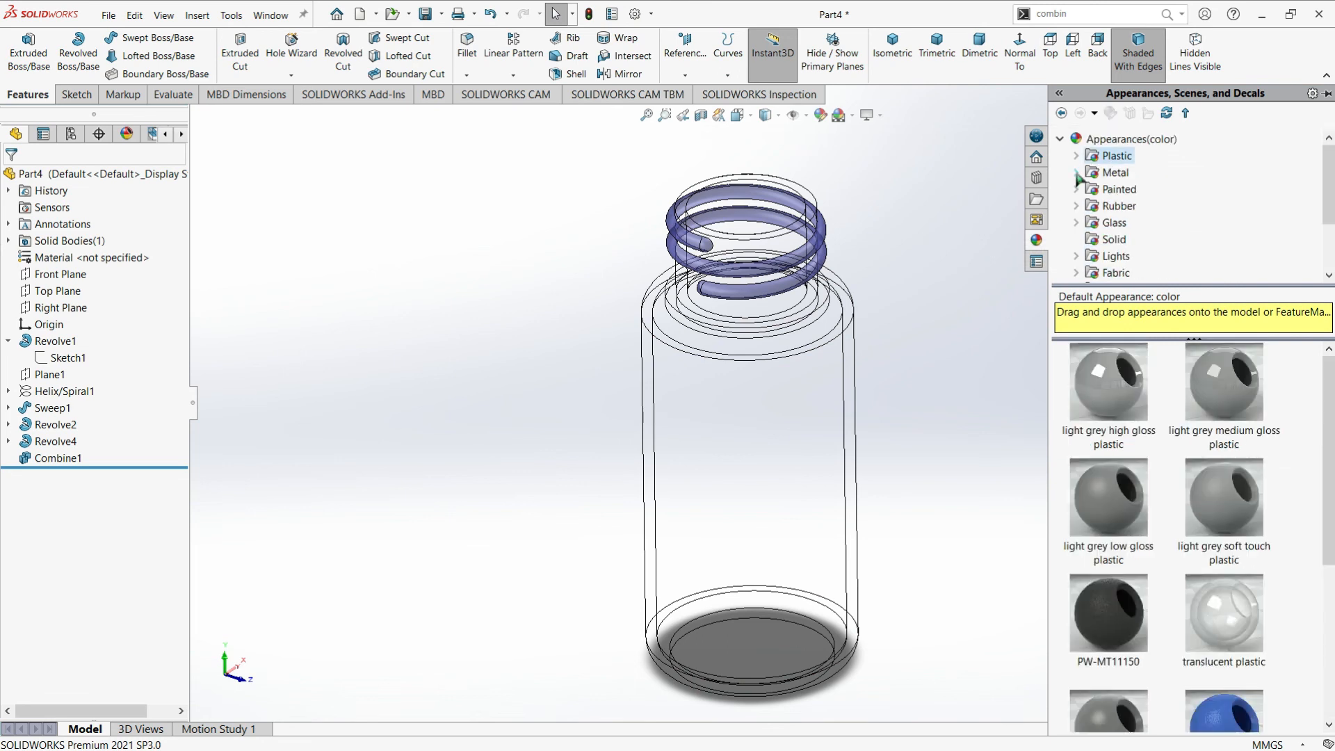
{"action": "left_click", "coordinate": [1077, 157]}
{"action": "left_click", "coordinate": [1142, 155]}
{"action": "scroll", "coordinate": [1197, 502], "scroll_direction": "down", "scroll_amount": 3}
{"action": "scroll", "coordinate": [1197, 502], "scroll_direction": "down", "scroll_amount": 1}
{"action": "left_click_drag", "start_coordinate": [1214, 539], "coordinate": [1043, 418]}
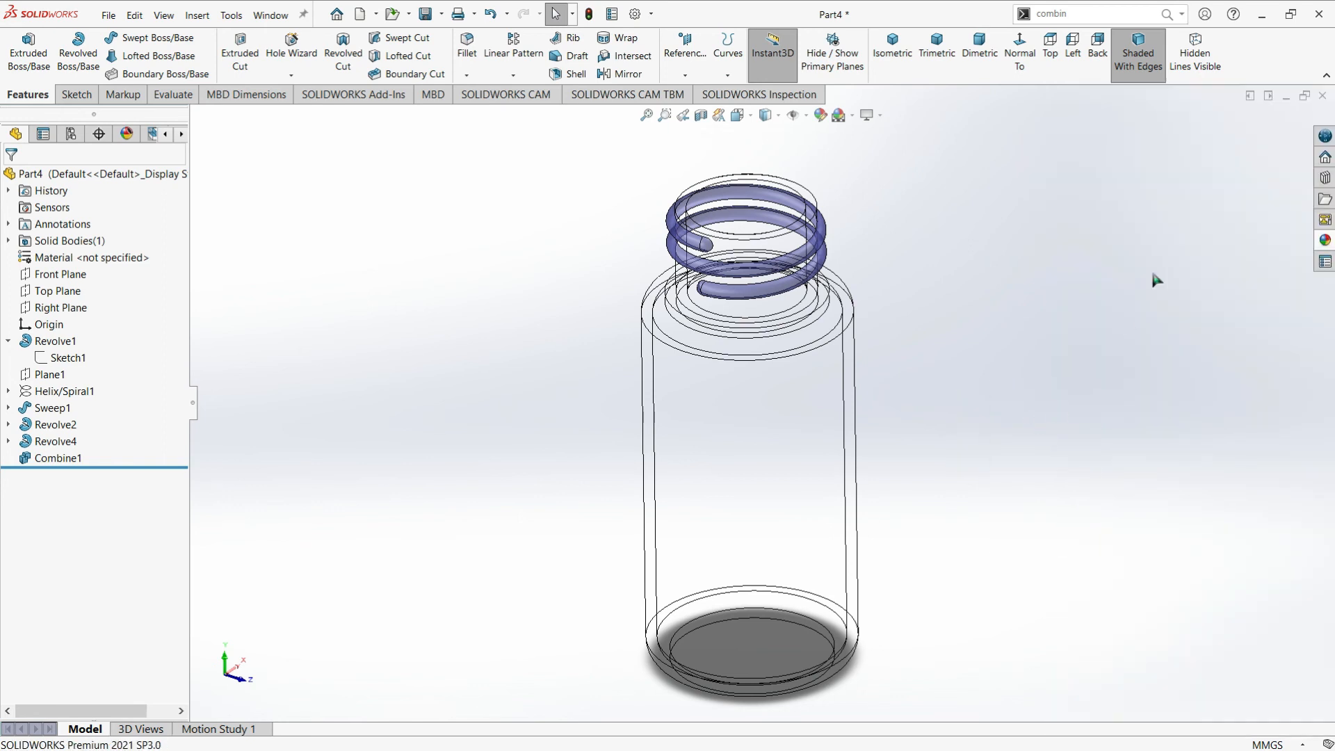
{"action": "left_click", "coordinate": [1325, 241]}
{"action": "left_click_drag", "start_coordinate": [1225, 535], "coordinate": [741, 455]}
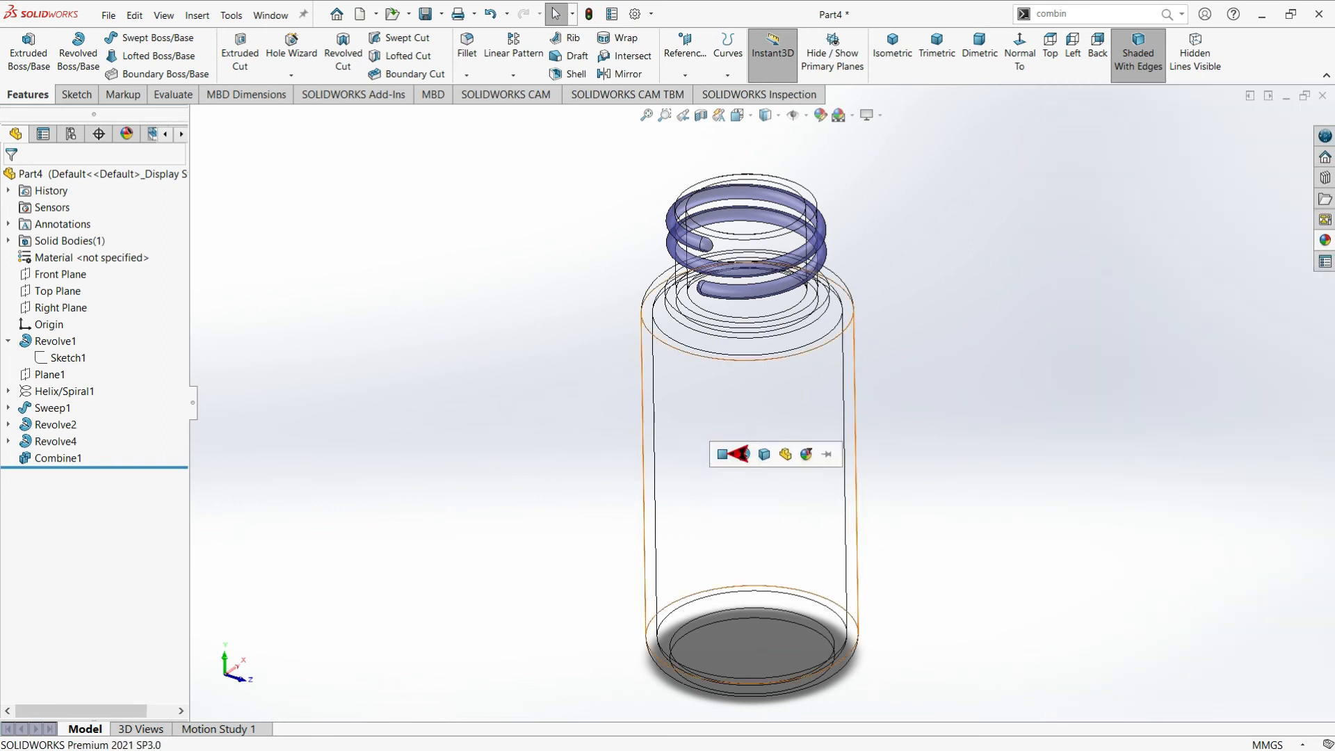
{"action": "left_click", "coordinate": [741, 456]}
{"action": "left_click", "coordinate": [1325, 241]}
{"action": "left_click_drag", "start_coordinate": [1224, 535], "coordinate": [791, 260]}
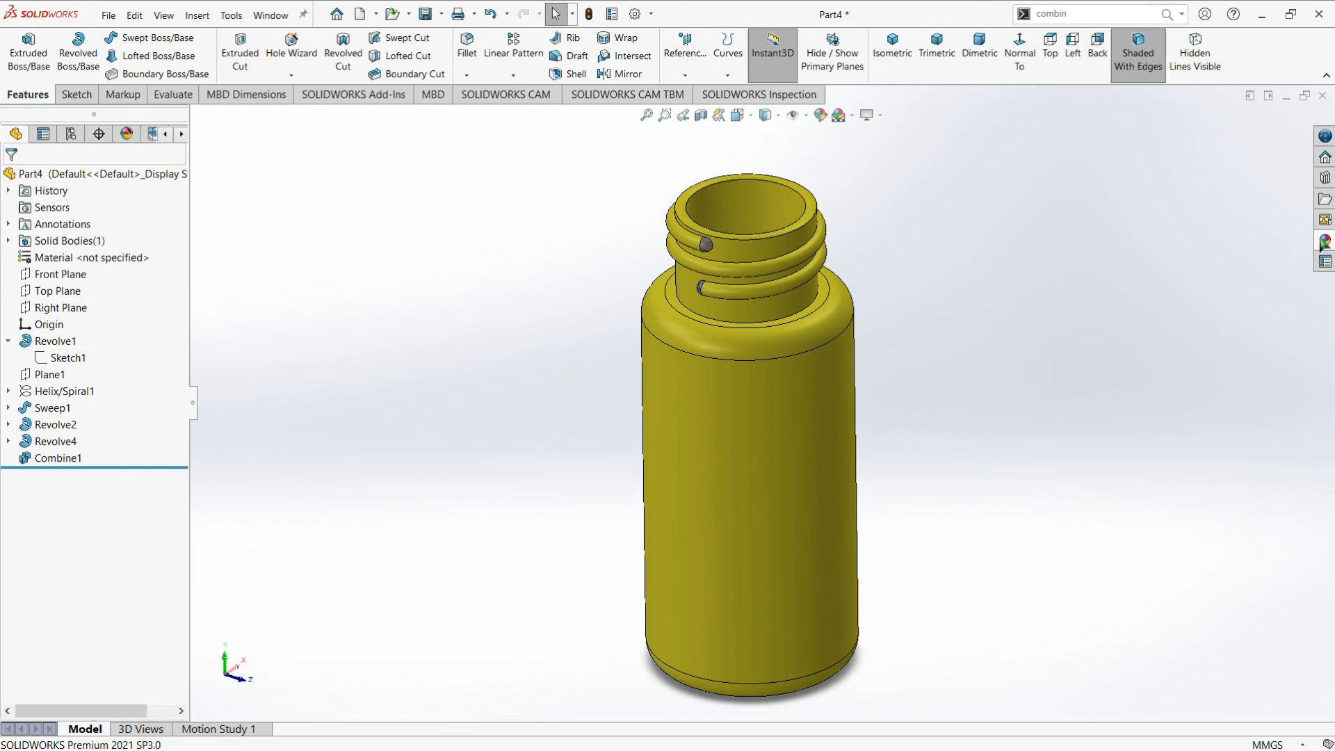
Apply the blue high gloss plastic appearance to the whole bottle body
{"action": "left_click", "coordinate": [1320, 238]}
{"action": "left_click_drag", "start_coordinate": [1240, 431], "coordinate": [771, 506]}
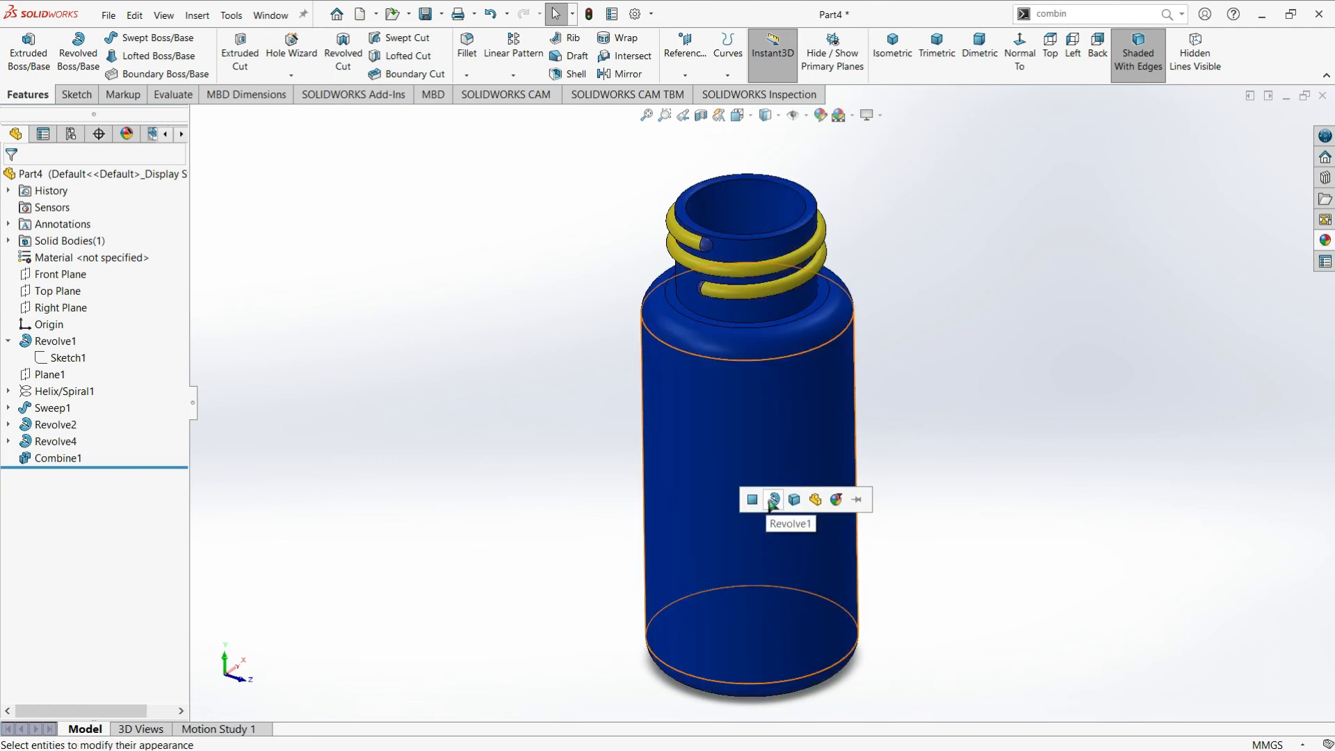
{"action": "left_click", "coordinate": [794, 501]}
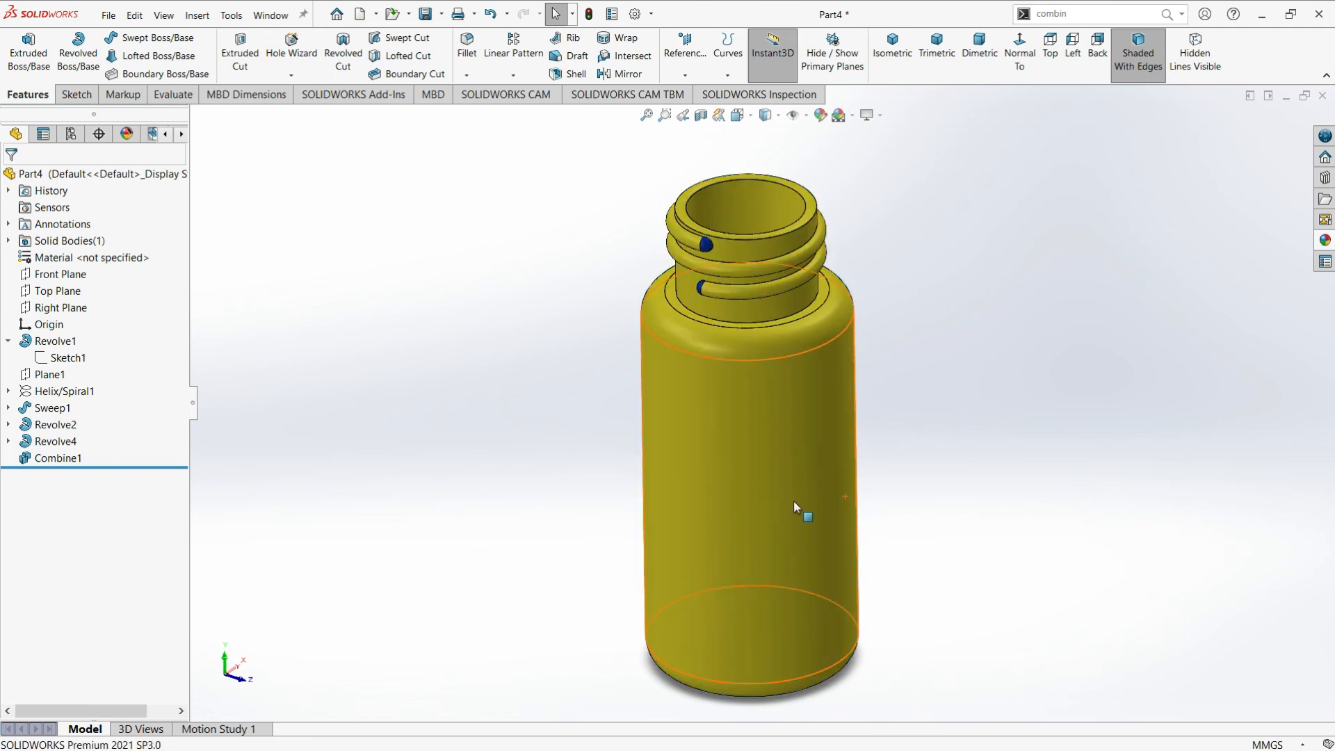
Apply the blue high gloss plastic appearance to the upper rounded thread end, Revolve2
{"action": "scroll", "coordinate": [702, 244], "scroll_direction": "down", "scroll_amount": 3}
{"action": "scroll", "coordinate": [716, 292], "scroll_direction": "down", "scroll_amount": 2}
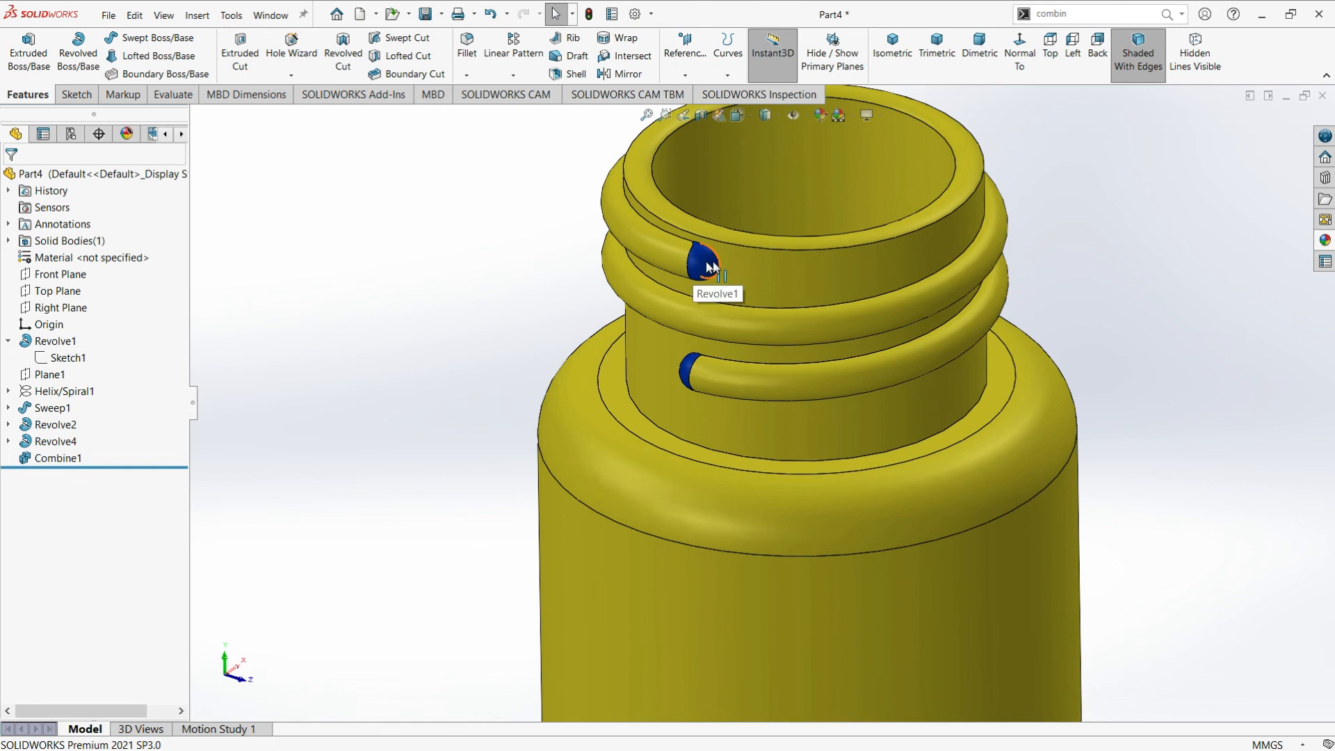
{"action": "left_click", "coordinate": [1325, 240]}
{"action": "left_click_drag", "start_coordinate": [1224, 429], "coordinate": [709, 266]}
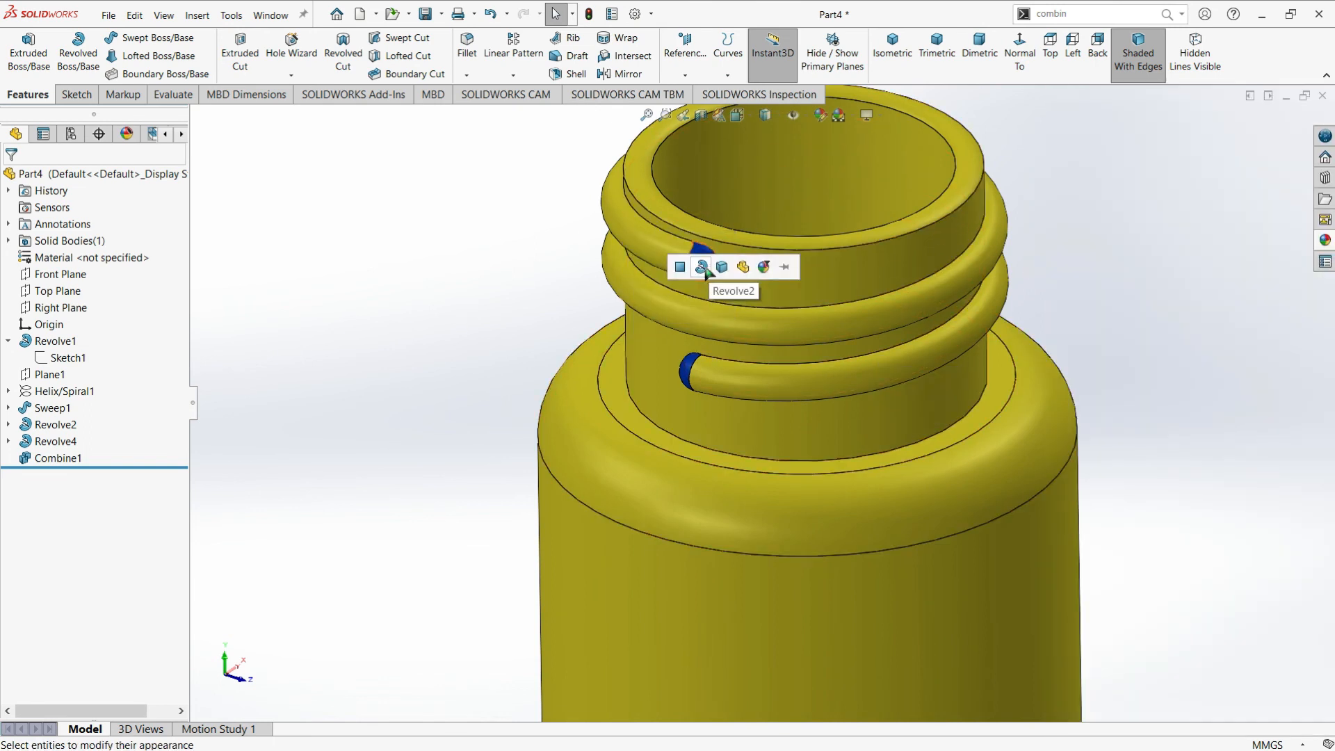
{"action": "left_click", "coordinate": [702, 266]}
Apply the yellow high gloss plastic appearance to the face of the upper rounded thread end
{"action": "left_click", "coordinate": [1325, 240]}
{"action": "left_click_drag", "start_coordinate": [1224, 545], "coordinate": [699, 268]}
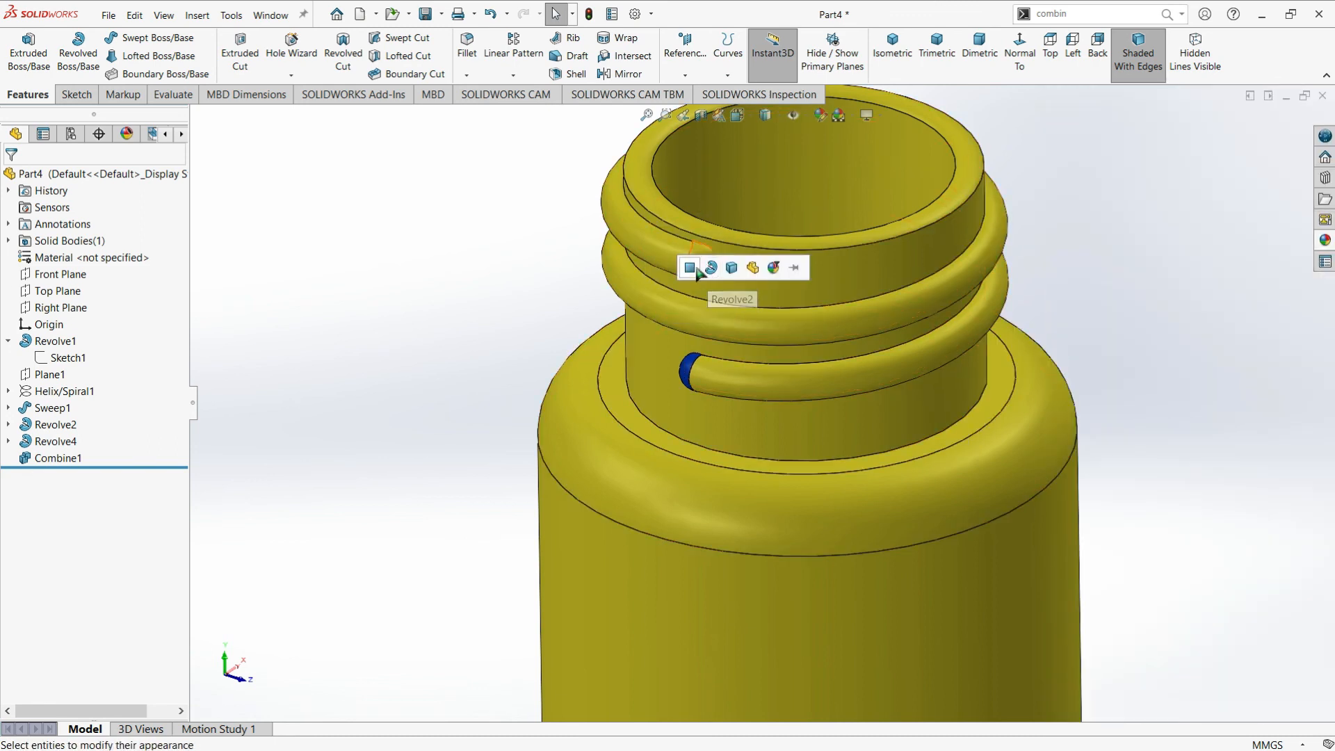
{"action": "left_click", "coordinate": [690, 269]}
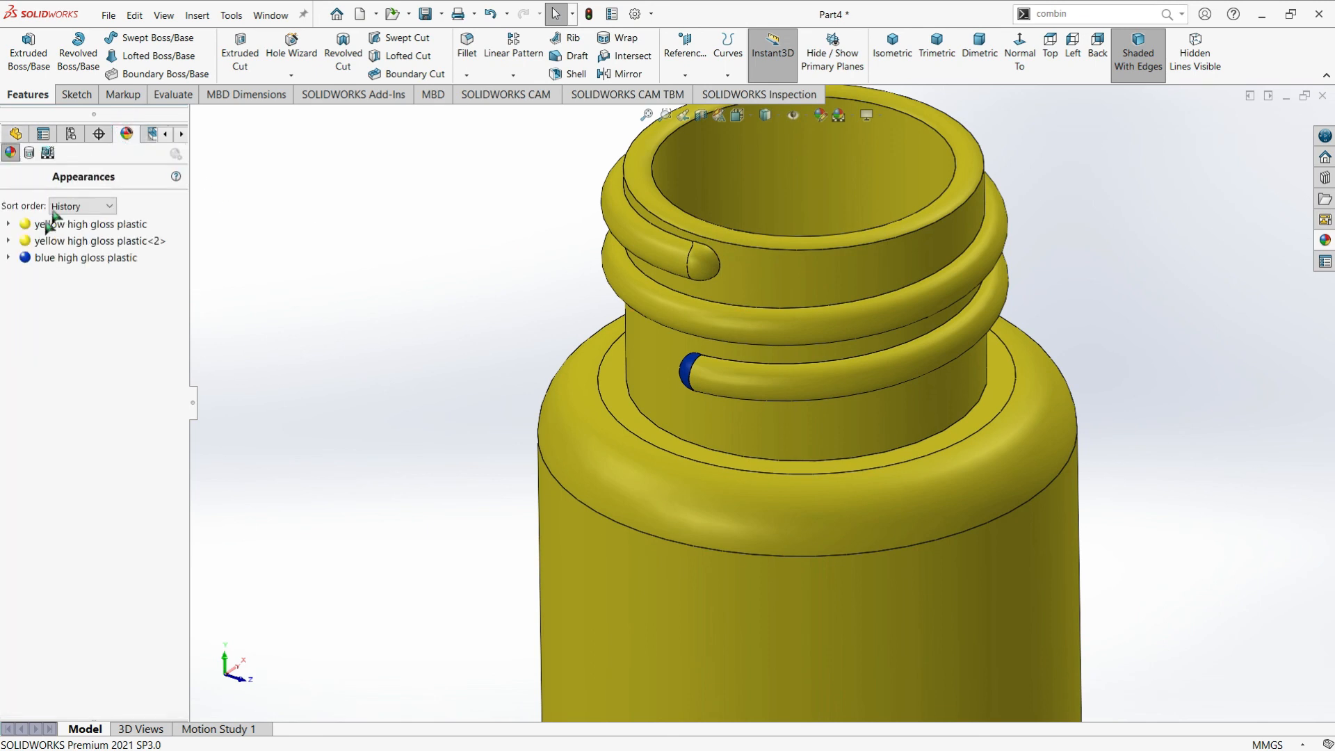
Remove the blue high gloss plastic appearance from the part
{"action": "right_click", "coordinate": [48, 258]}
{"action": "left_click", "coordinate": [97, 321]}
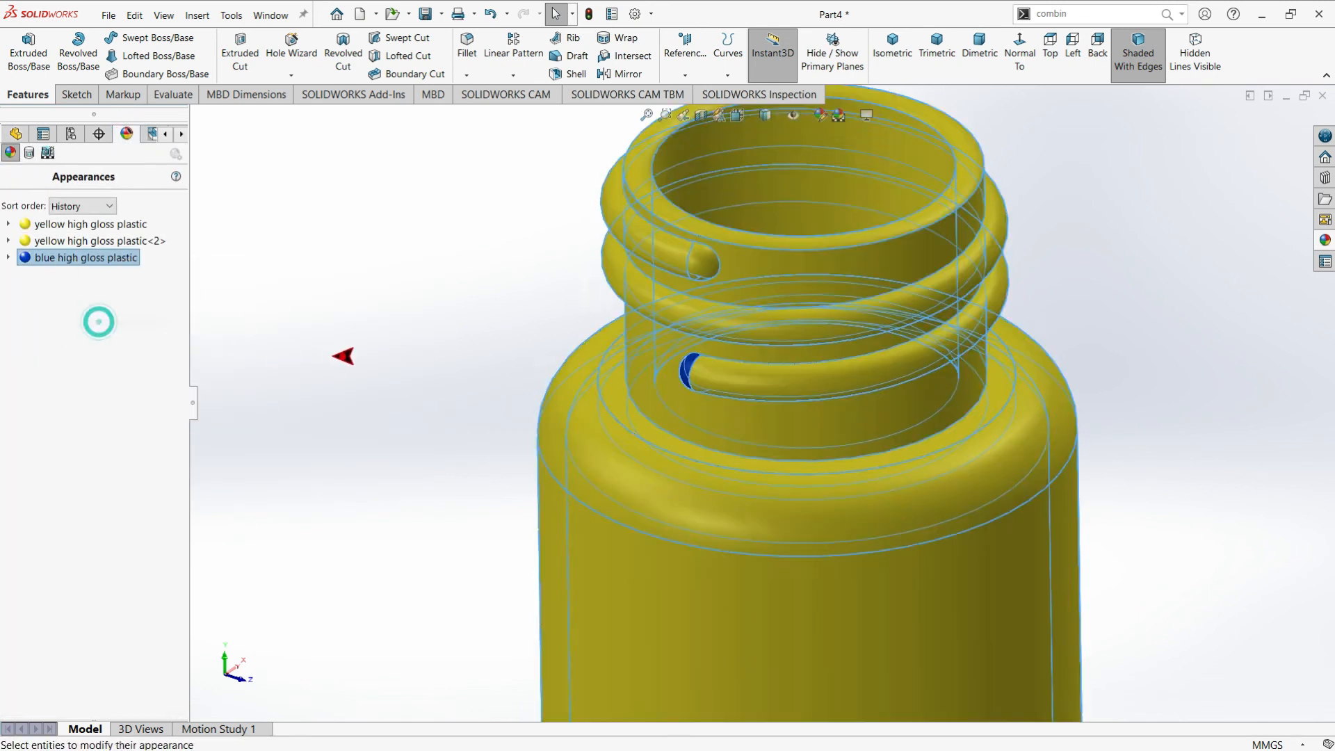
{"action": "scroll", "coordinate": [771, 389], "scroll_direction": "up", "scroll_amount": 5}
{"action": "middle_click_drag", "start_coordinate": [765, 361], "coordinate": [769, 450]}
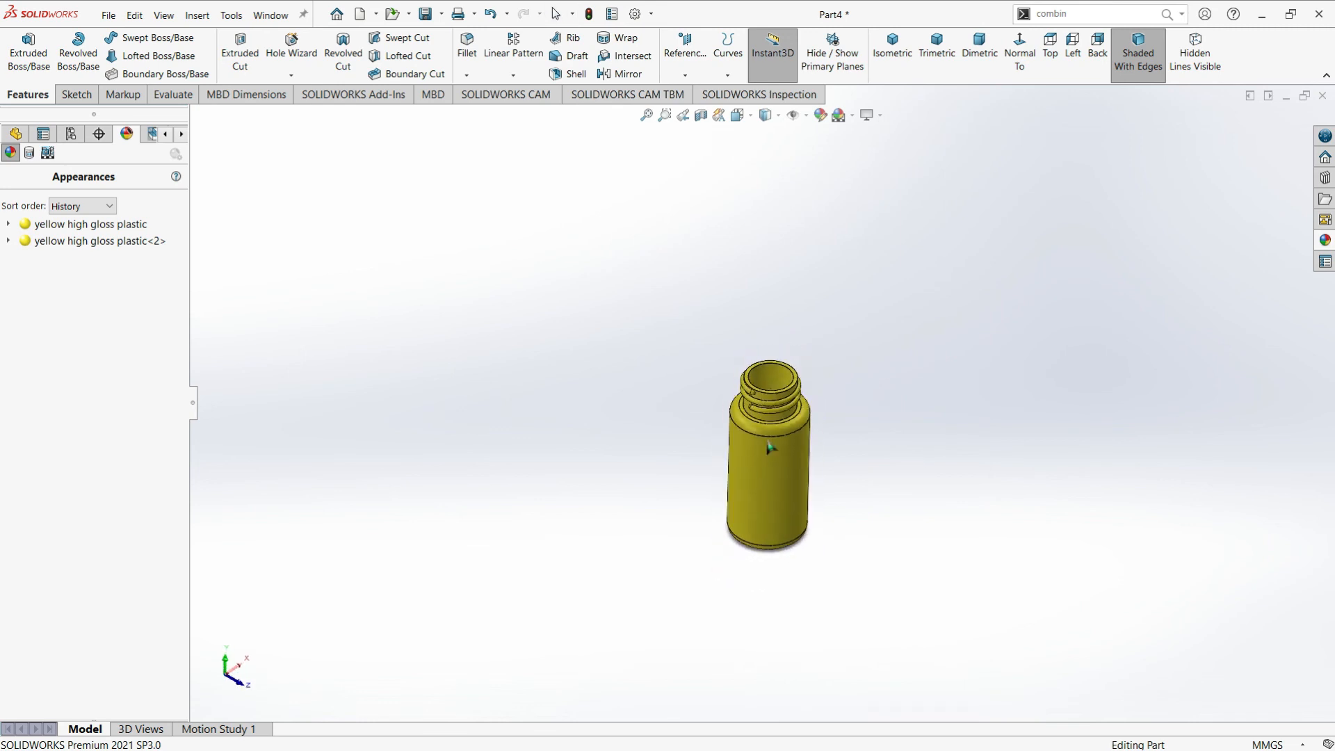
{"action": "scroll", "coordinate": [794, 501], "scroll_direction": "down", "scroll_amount": 4}
{"action": "middle_click_drag", "start_coordinate": [799, 516], "coordinate": [786, 478]}
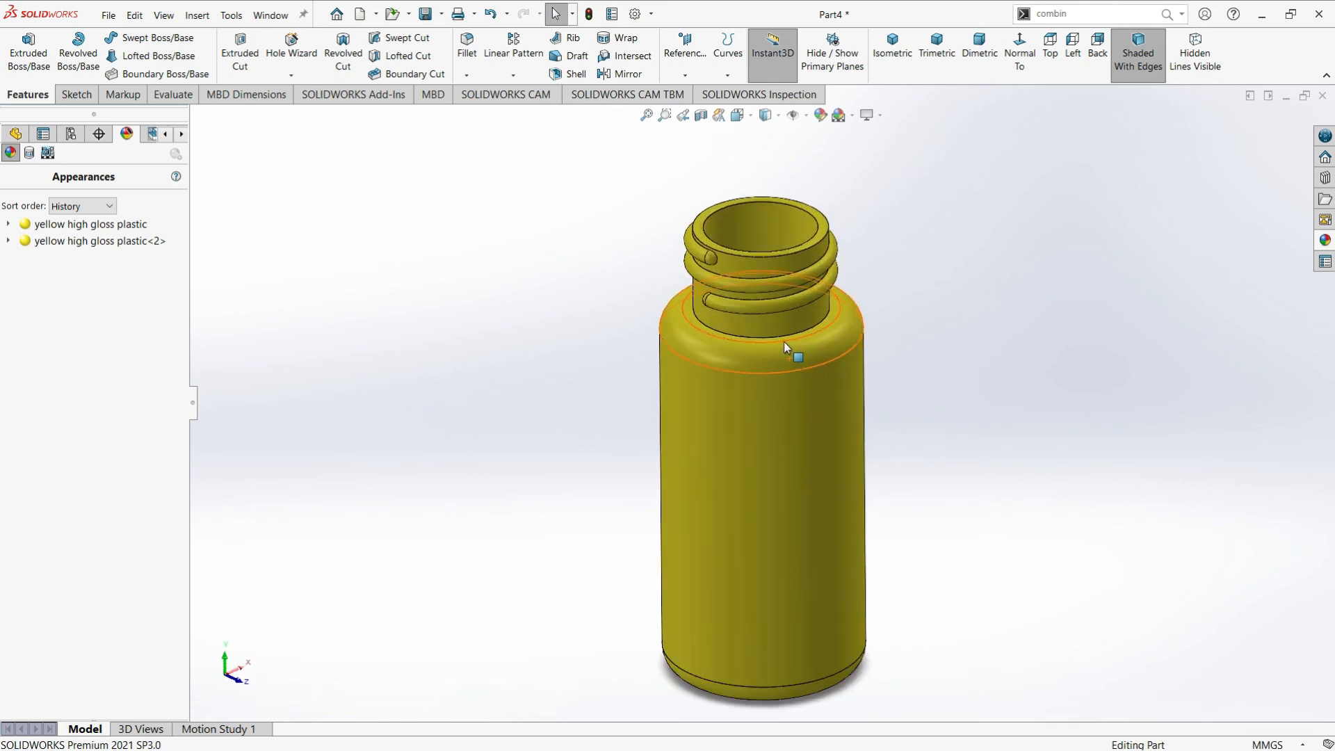
{"action": "scroll", "coordinate": [781, 364], "scroll_direction": "down", "scroll_amount": 2}
{"action": "scroll", "coordinate": [757, 390], "scroll_direction": "up", "scroll_amount": 1}
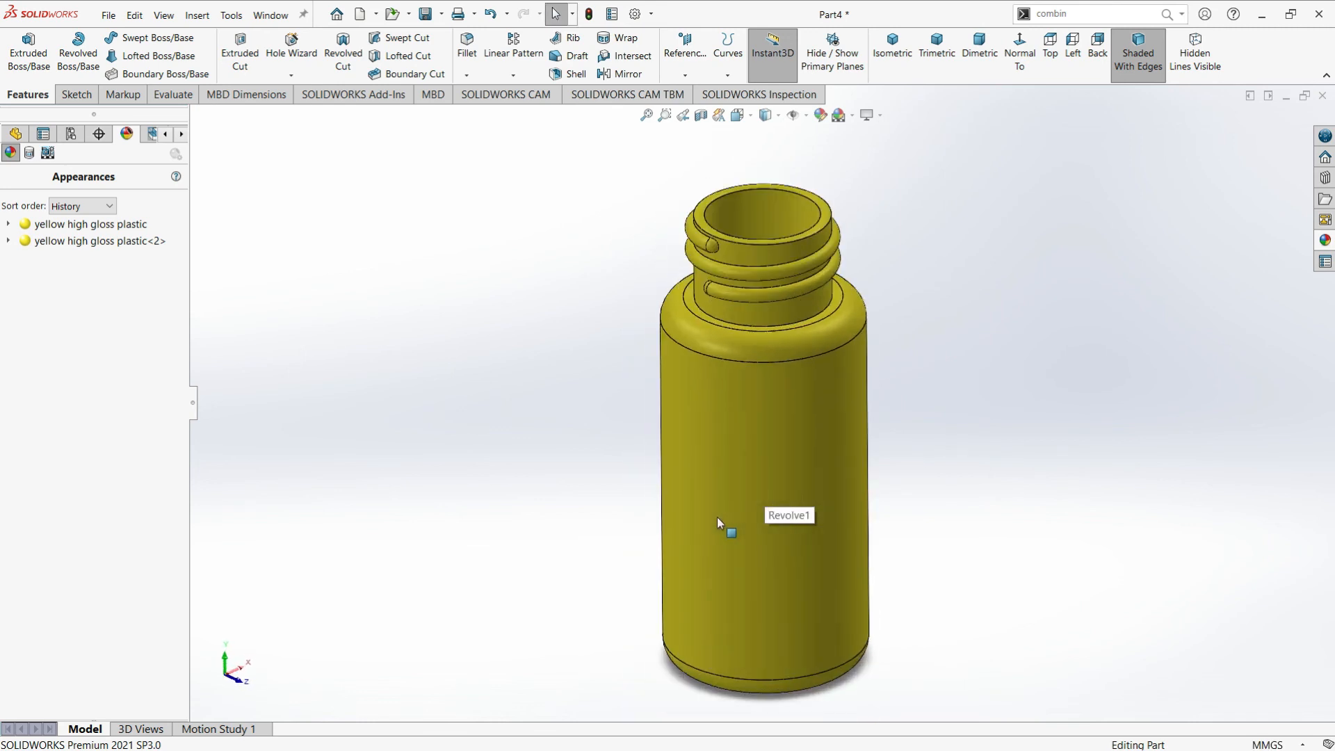
{"action": "middle_click_drag", "start_coordinate": [786, 475], "coordinate": [789, 481]}
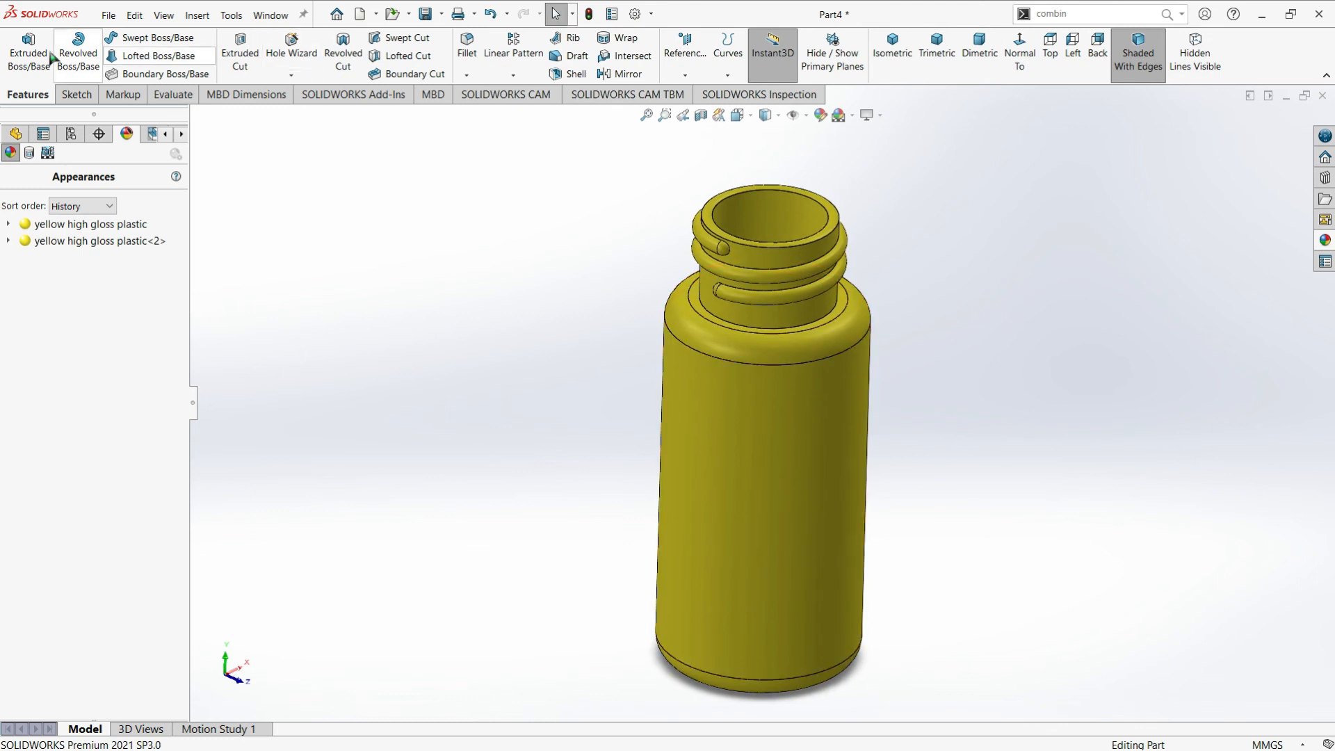
Save the part as "Transparent bottle" in the Tutorials folder, using the SOLIDWORKS Part file type
{"action": "left_click", "coordinate": [109, 15]}
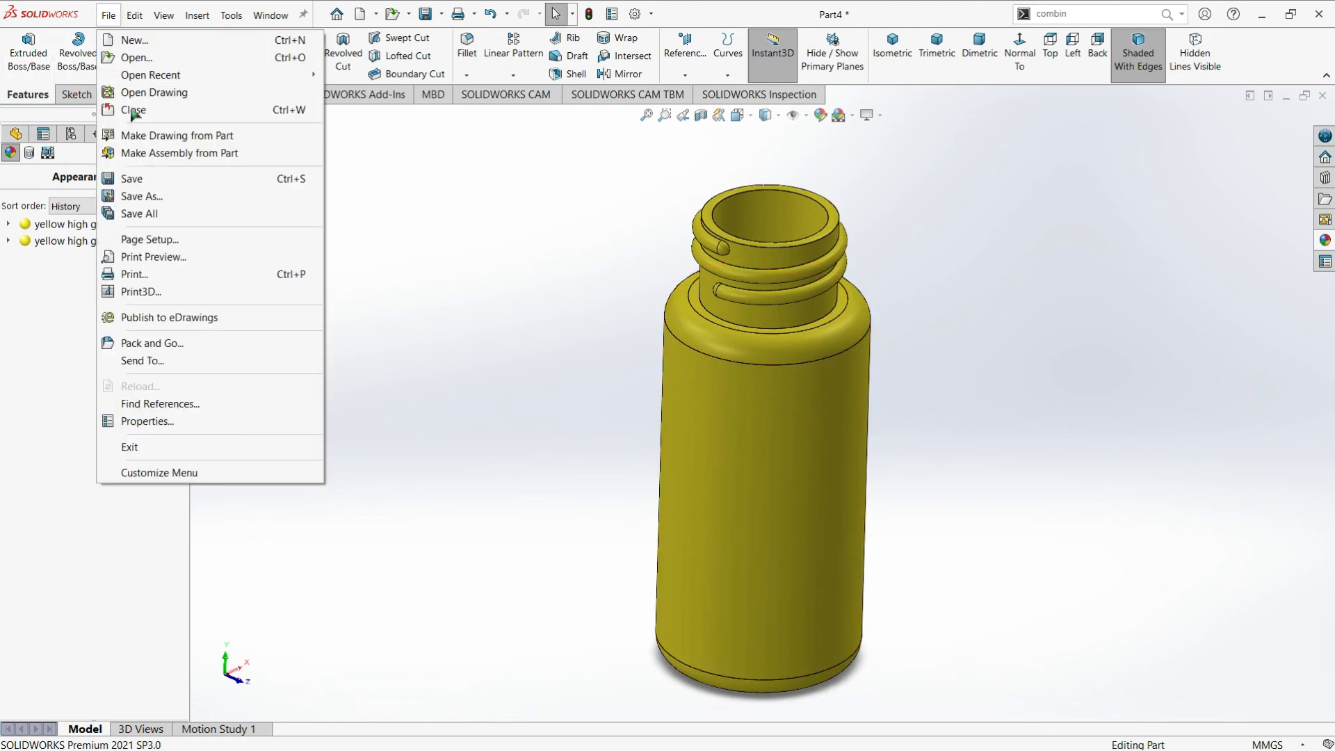
{"action": "left_click", "coordinate": [160, 182]}
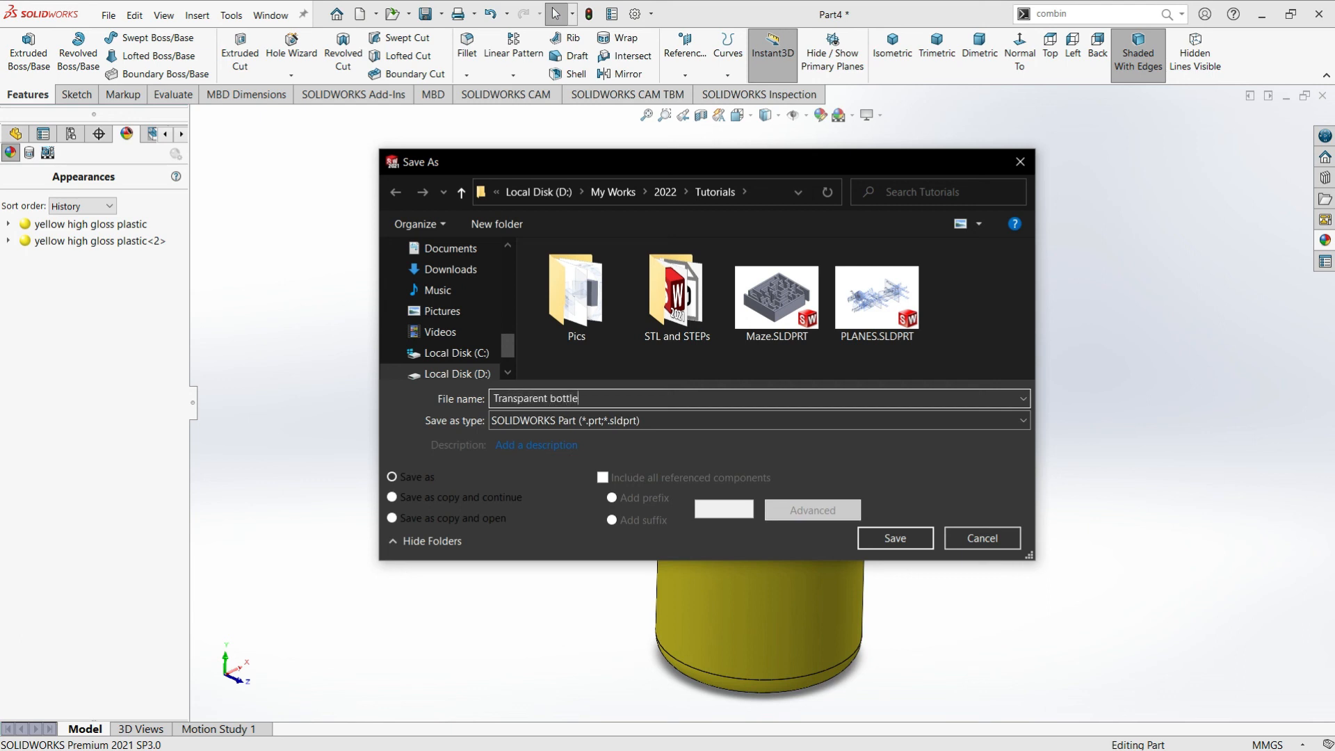
{"action": "left_click", "coordinate": [895, 538]}
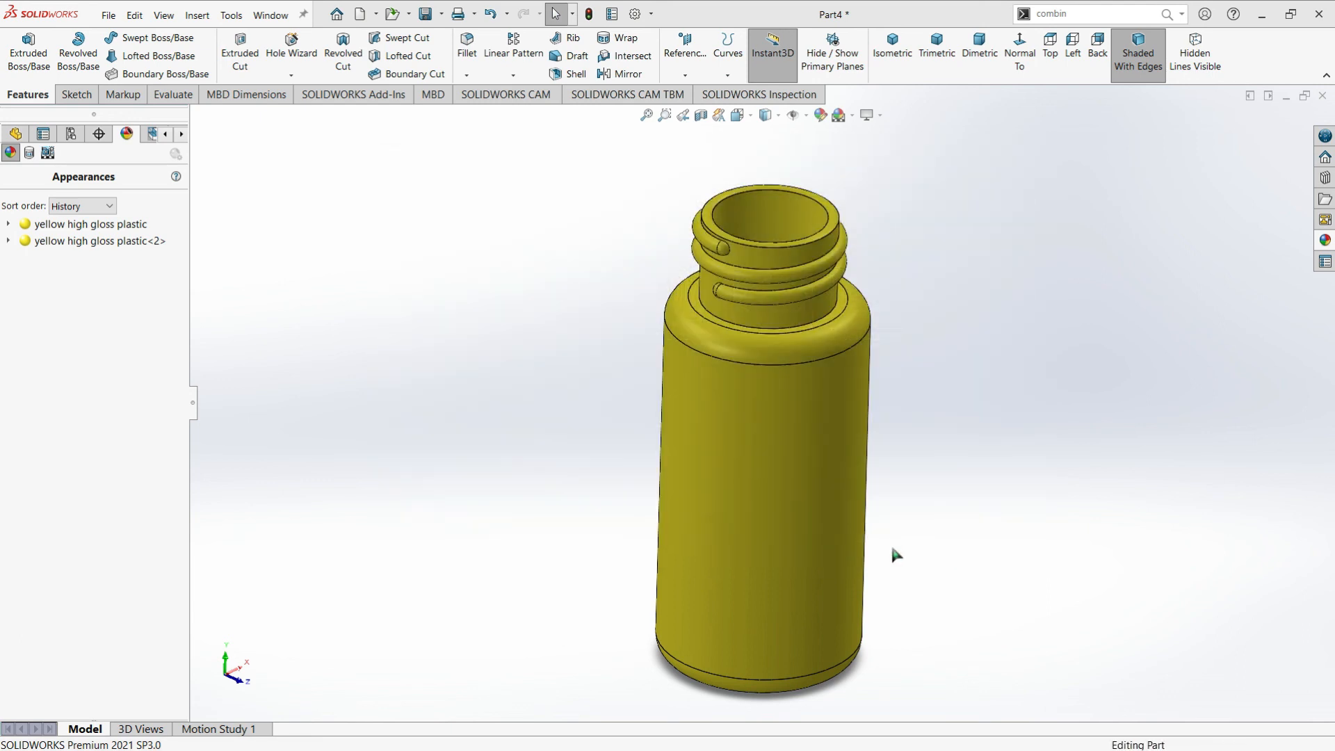